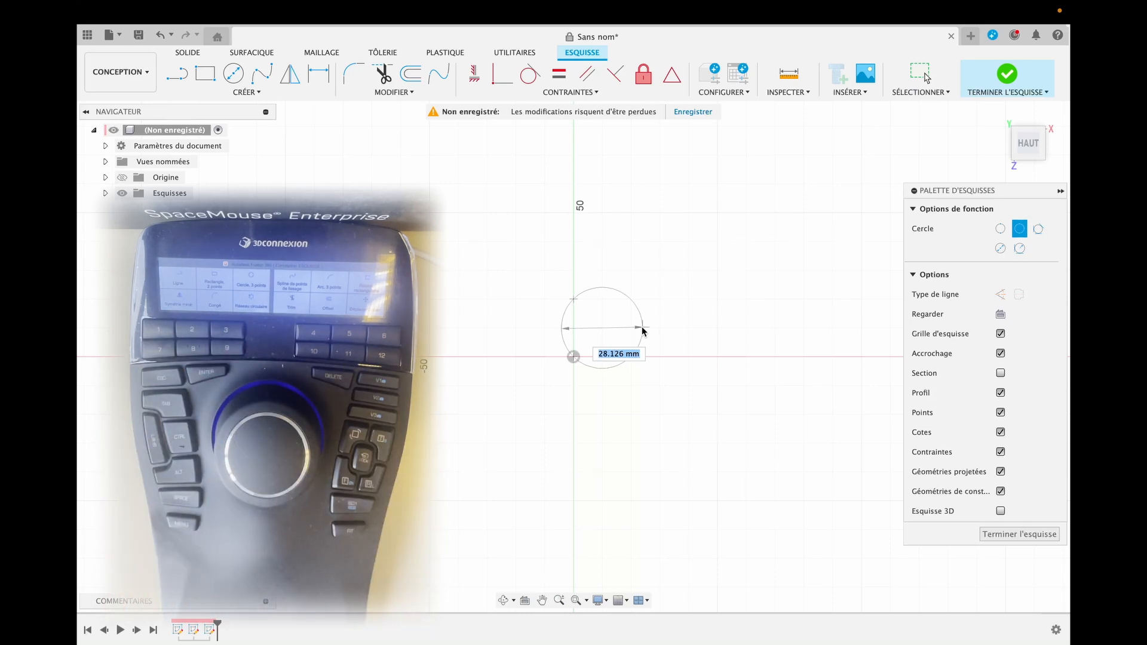
# Step: Complete the two-point circle from the origin with a 20 mm diameter and finish the sketch
pyautogui.write('0')
pyautogui.press('Return')
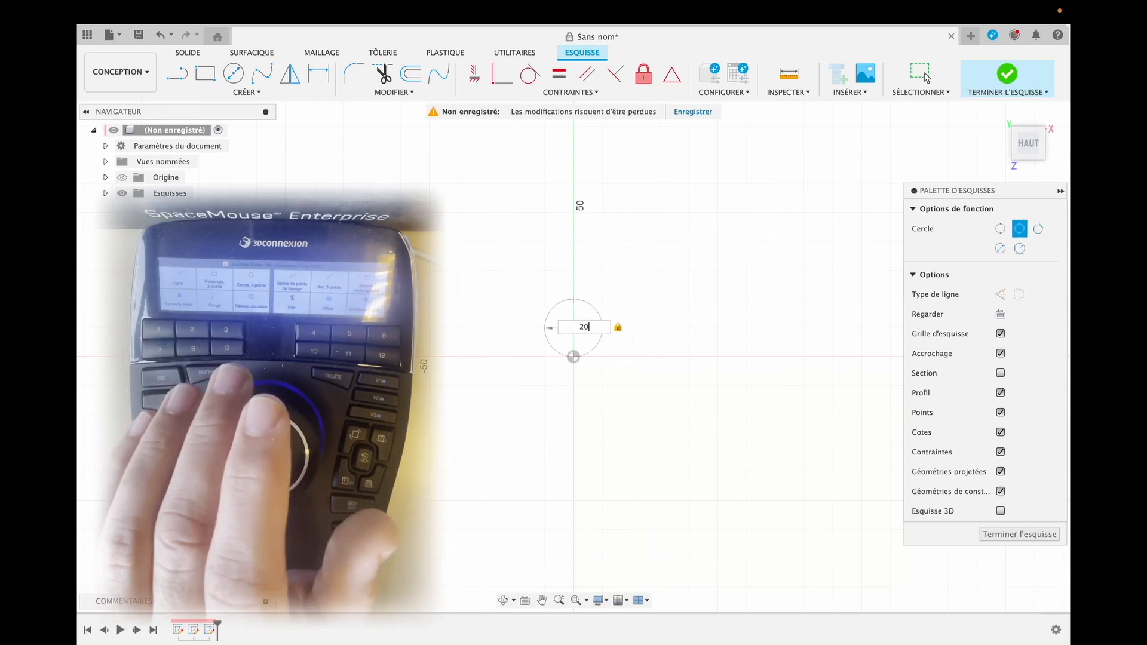
pyautogui.press('Escape')
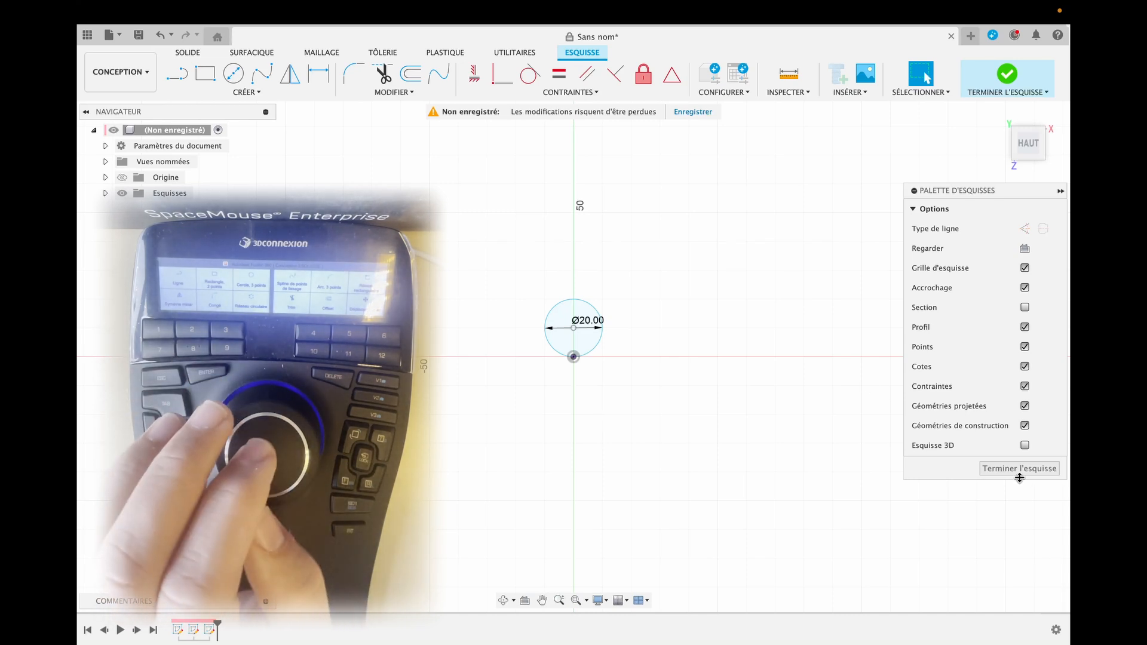
pyautogui.click(1019, 469)
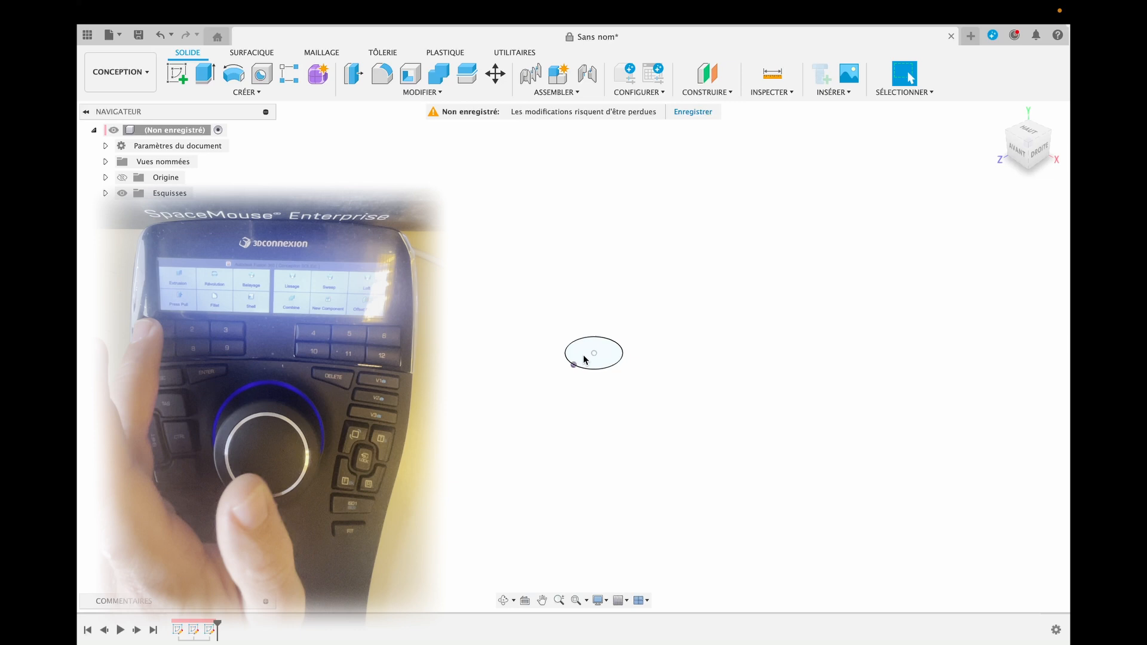
# Step: Extrude the circle profile 15 mm as a new body
pyautogui.press('e')
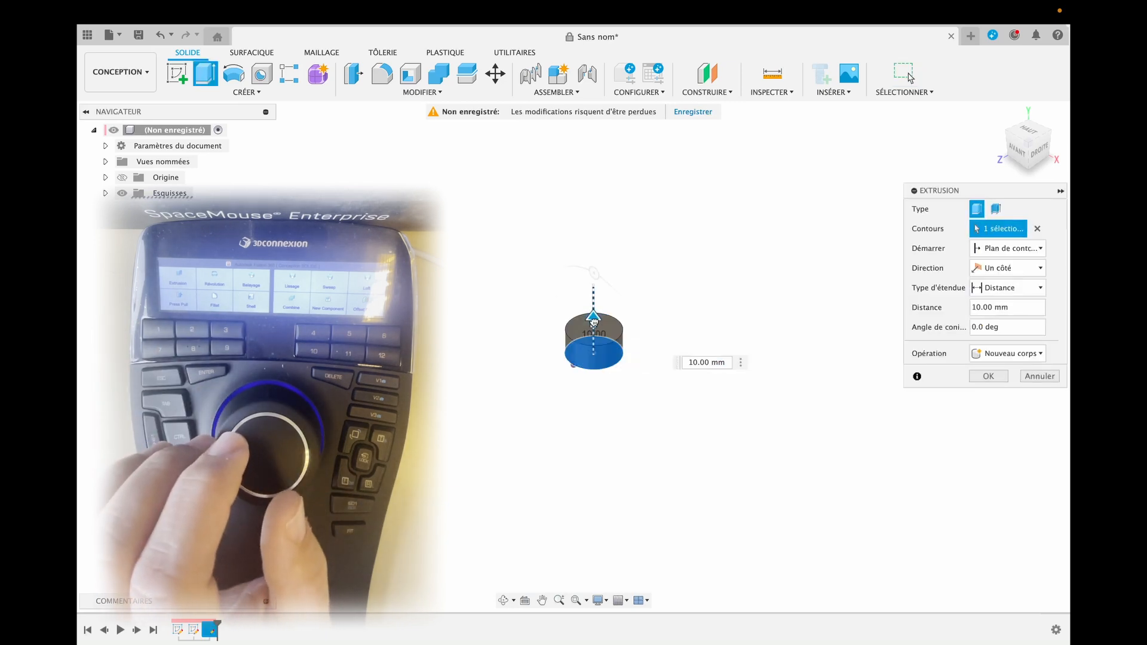
pyautogui.write('20')
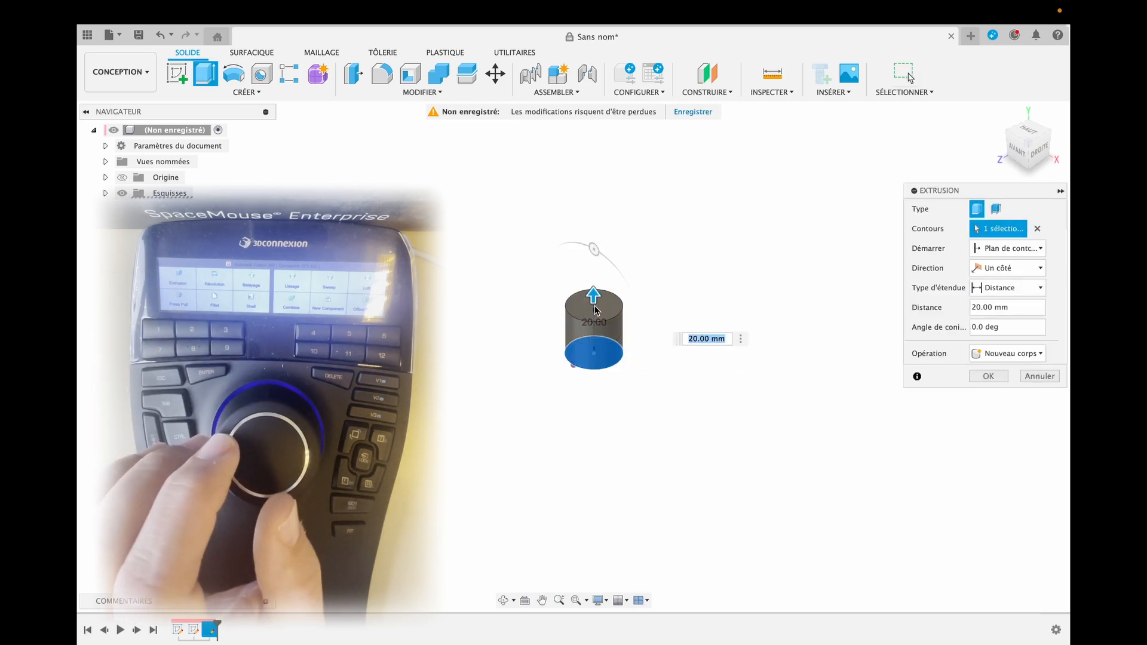
pyautogui.write('15')
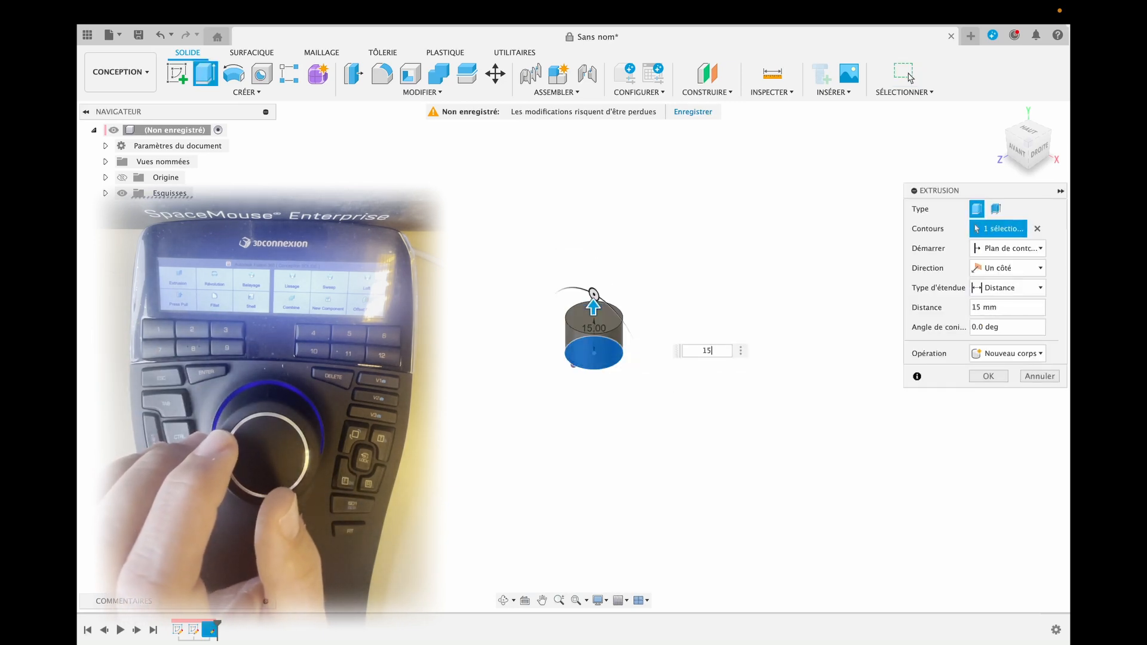
pyautogui.press('Return')
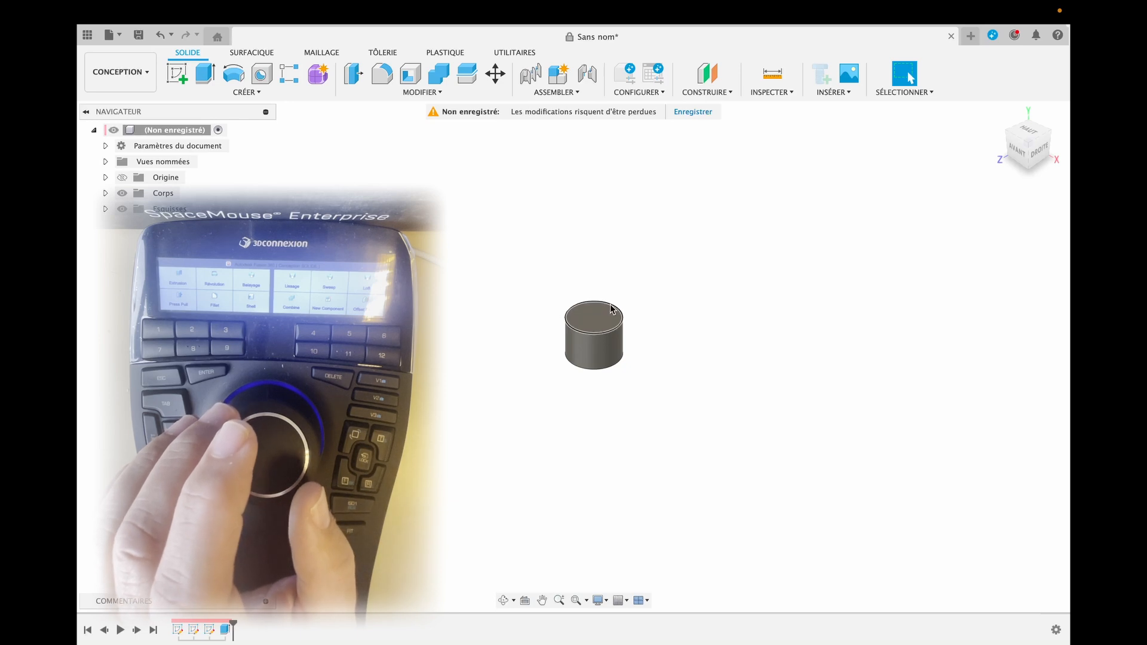
# Step: Set up a rectangular pattern of the cylinder body along the vertical axis, with an overall distance of 40 mm
pyautogui.click(242, 93)
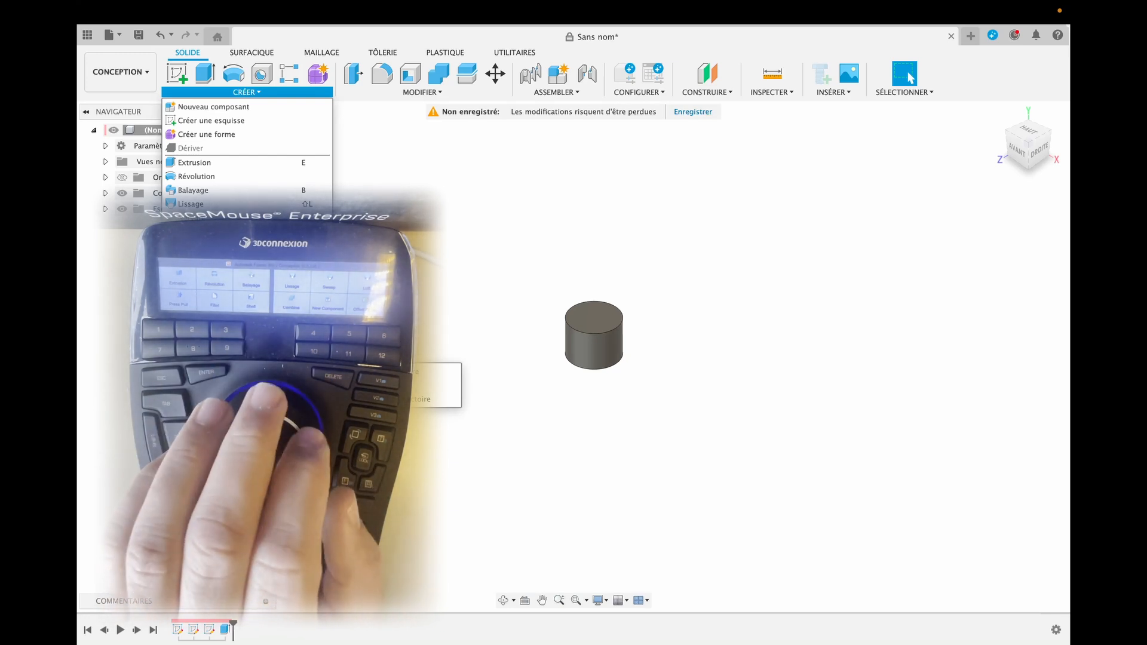
pyautogui.click(385, 372)
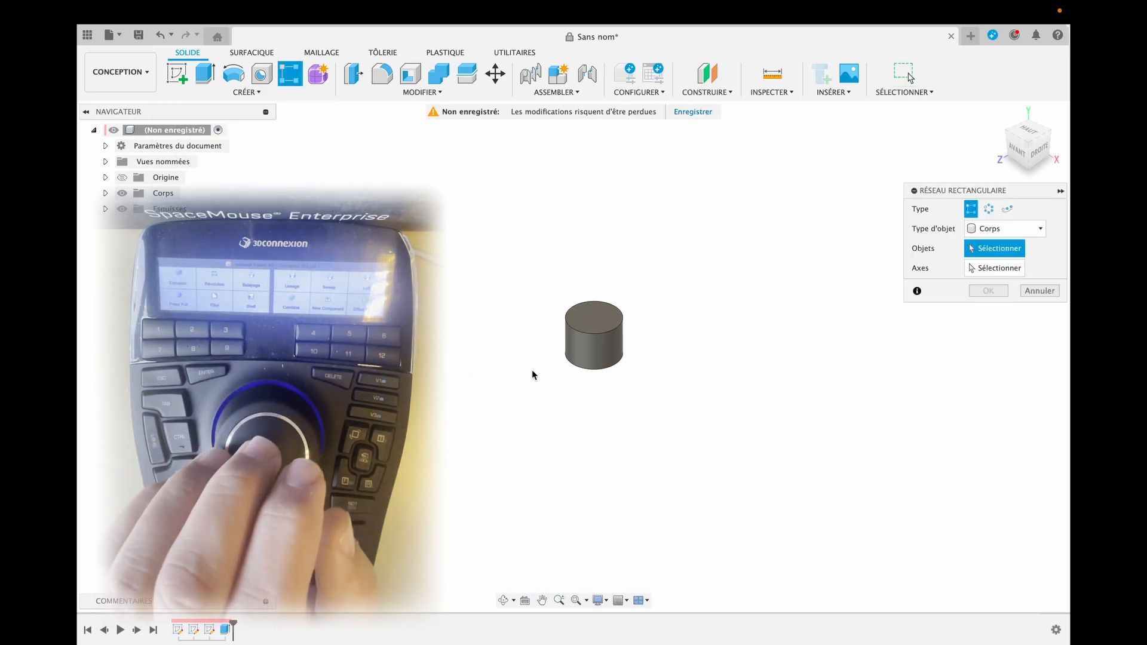
pyautogui.click(1012, 232)
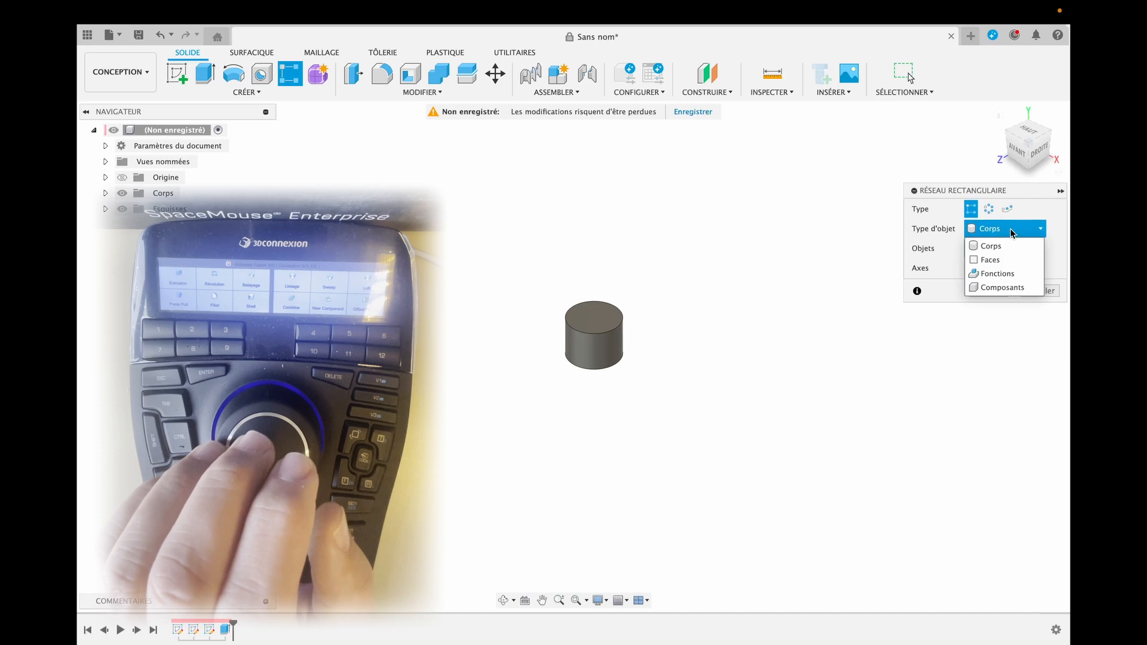
pyautogui.click(1010, 229)
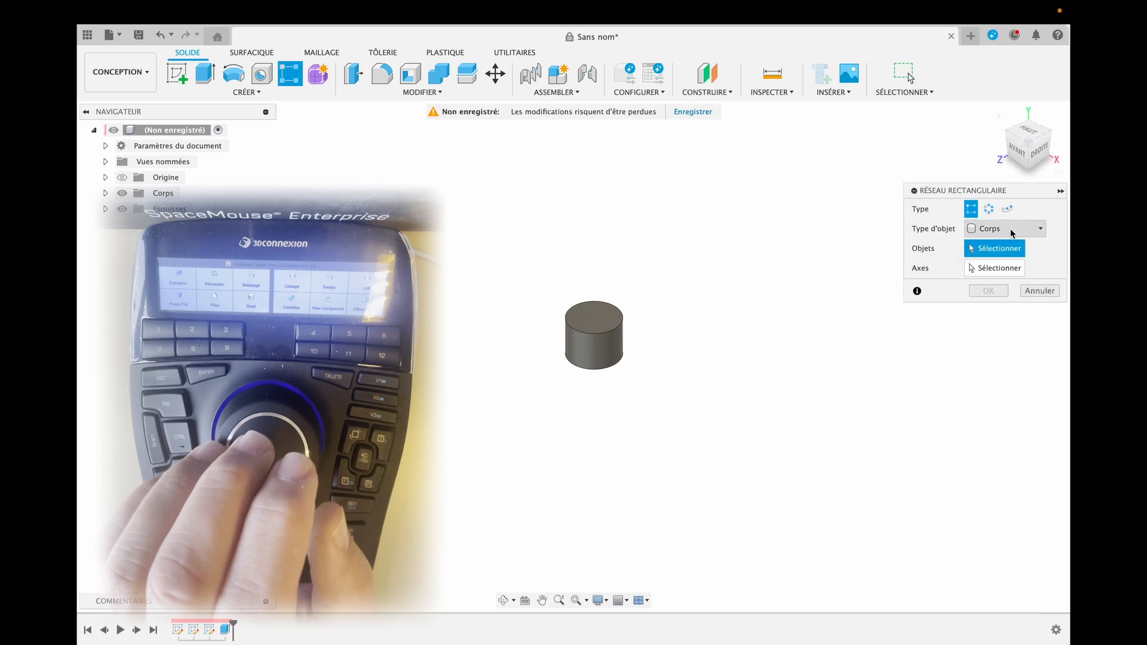
pyautogui.click(610, 335)
pyautogui.click(999, 268)
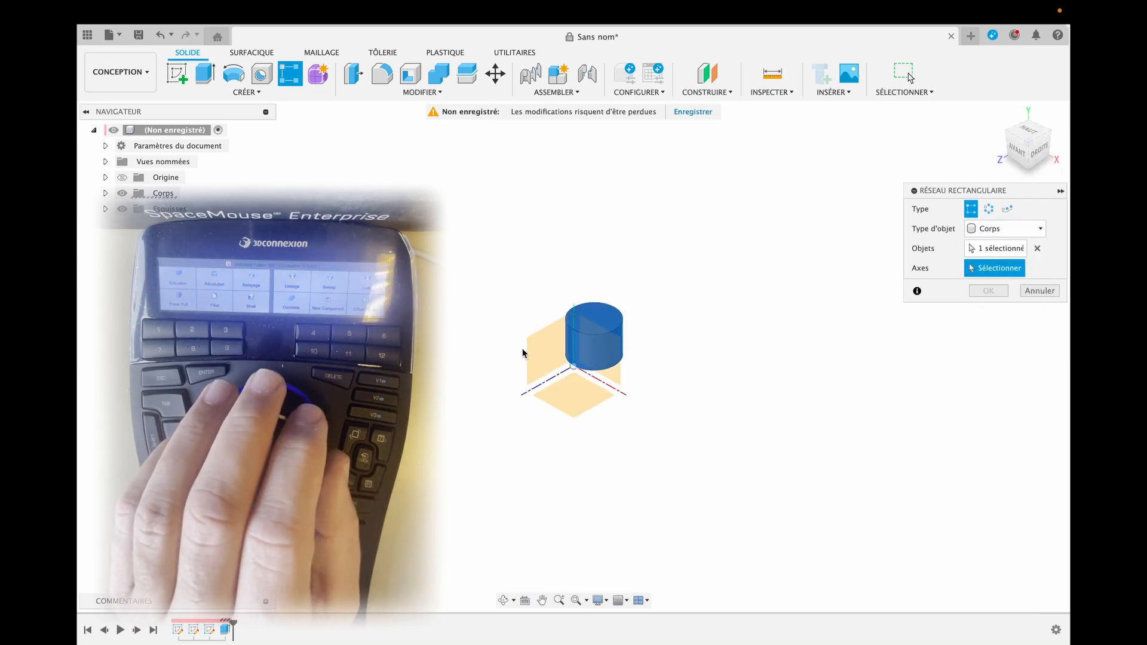
pyautogui.click(575, 321)
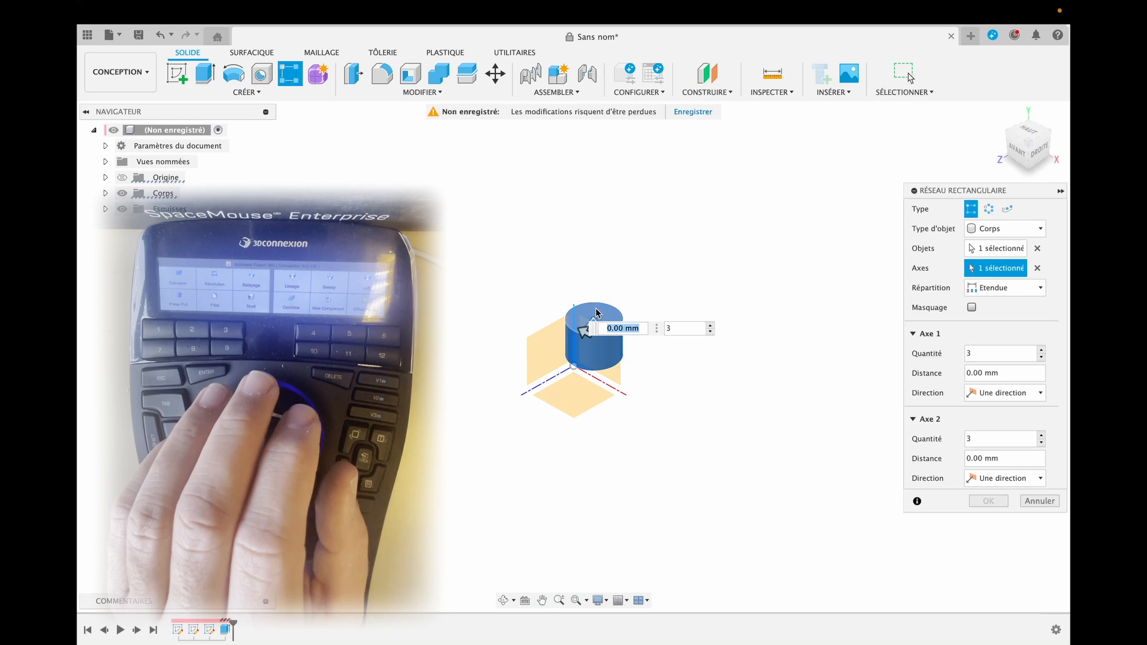
pyautogui.moveTo(593, 323); pyautogui.dragTo(593, 229)
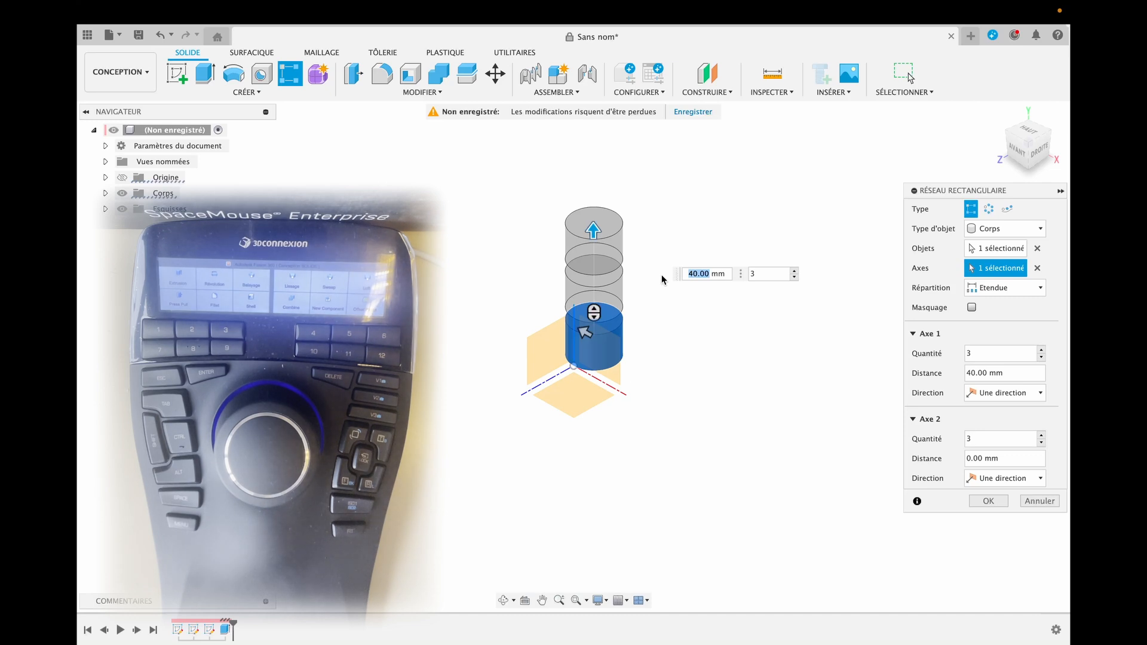
# Step: Try overall pattern distances of 35 and 34 mm, settle on 33 mm, and create the rectangular pattern
pyautogui.write('5')
pyautogui.press('Return')
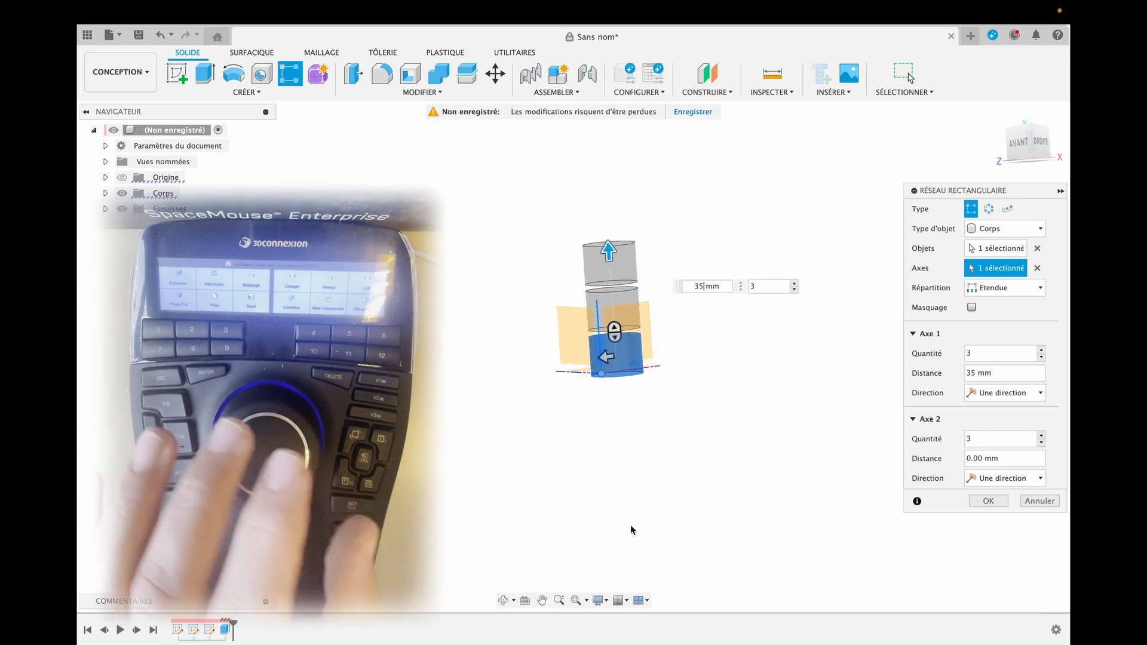
pyautogui.press('BackSpace')
pyautogui.write('4')
pyautogui.press('Return')
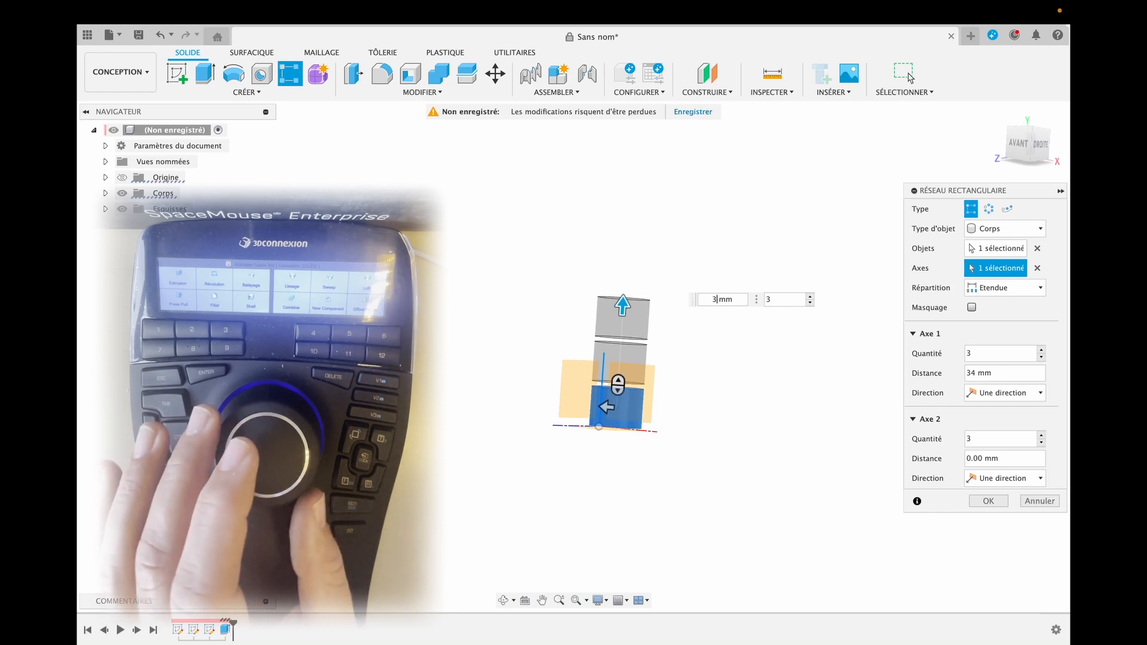
pyautogui.write('3')
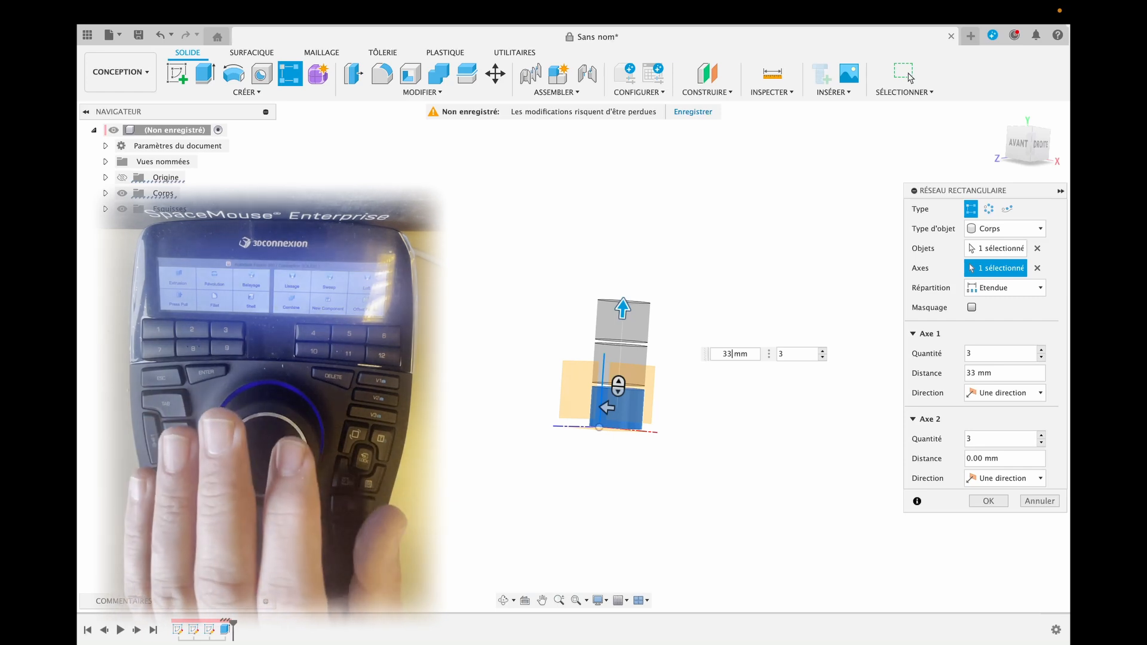
pyautogui.press('Return')
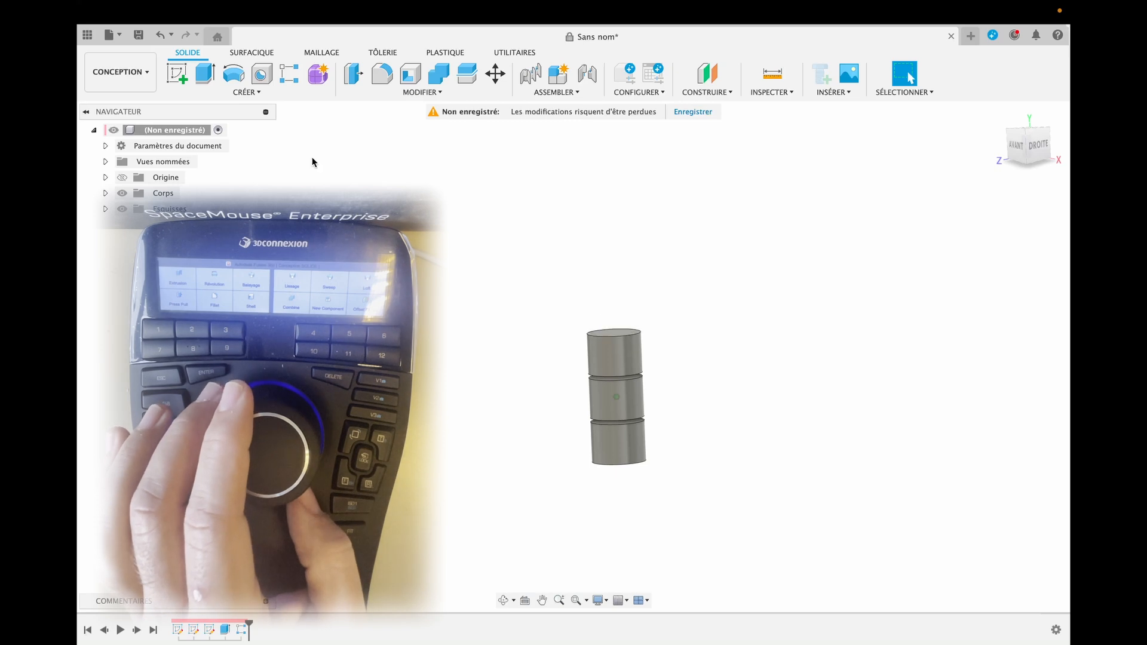
# Step: Sketch an 8 mm diameter centre-diameter circle concentric with the top face of the uppermost cylinder, and finish the sketch
pyautogui.click(177, 73)
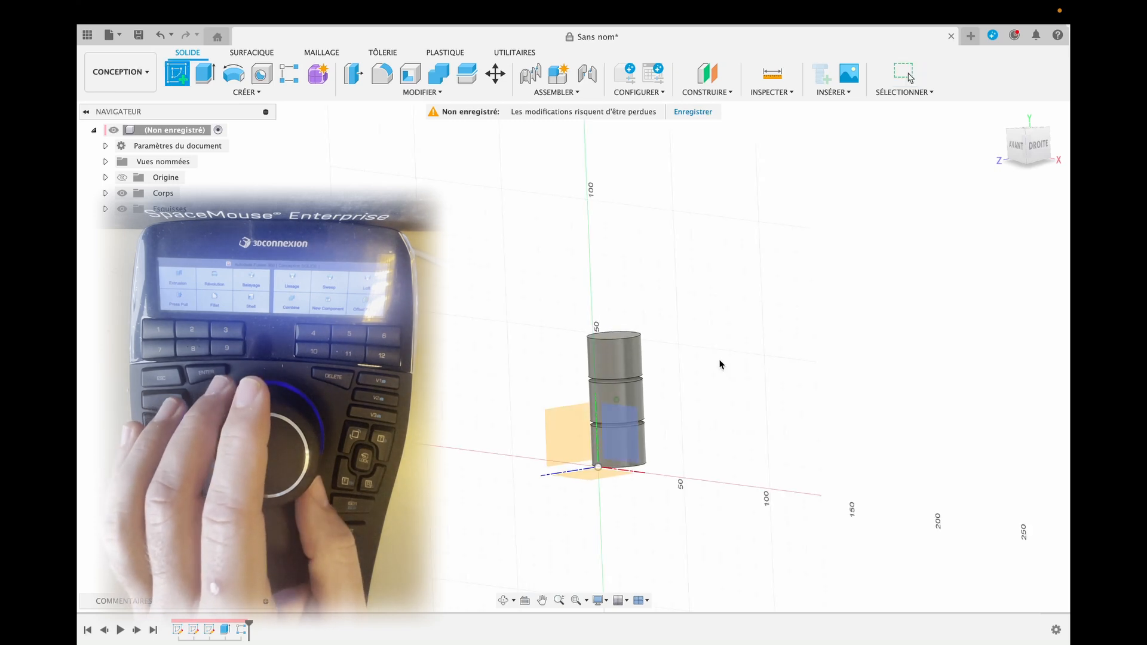
pyautogui.click(622, 345)
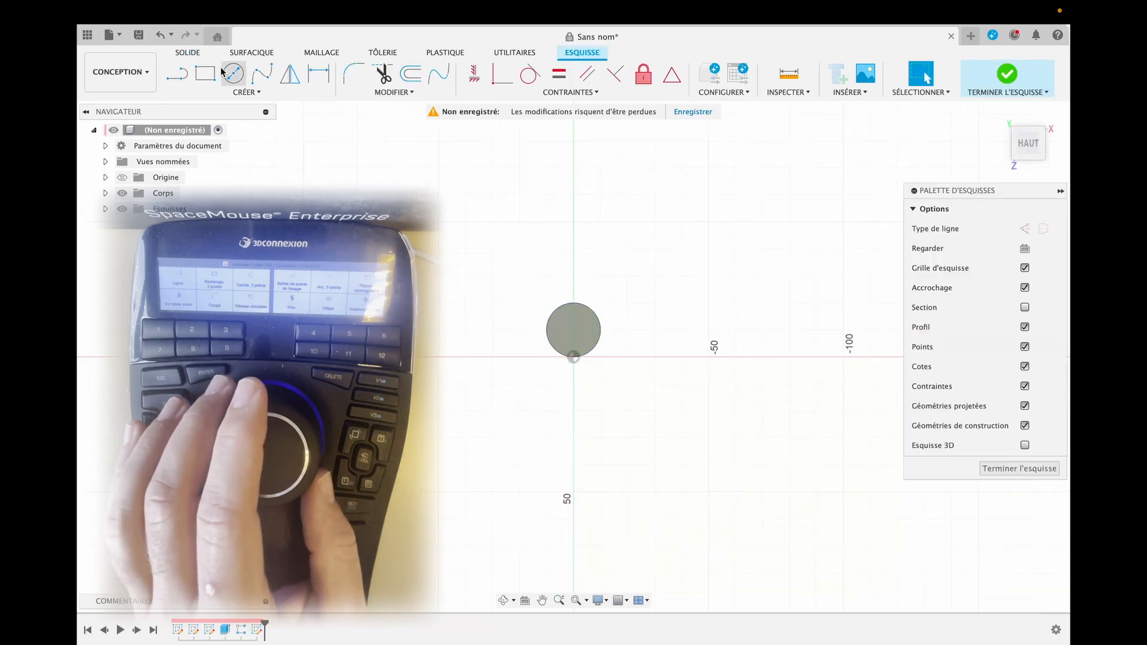
pyautogui.click(245, 91)
pyautogui.moveTo(228, 132)
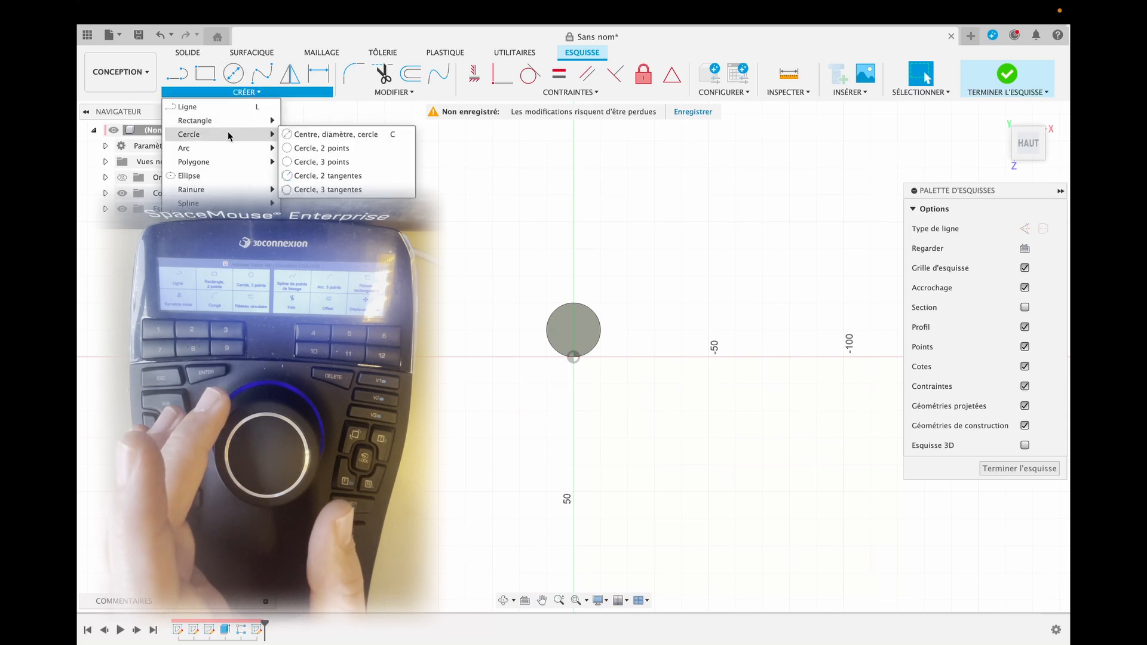
pyautogui.click(321, 135)
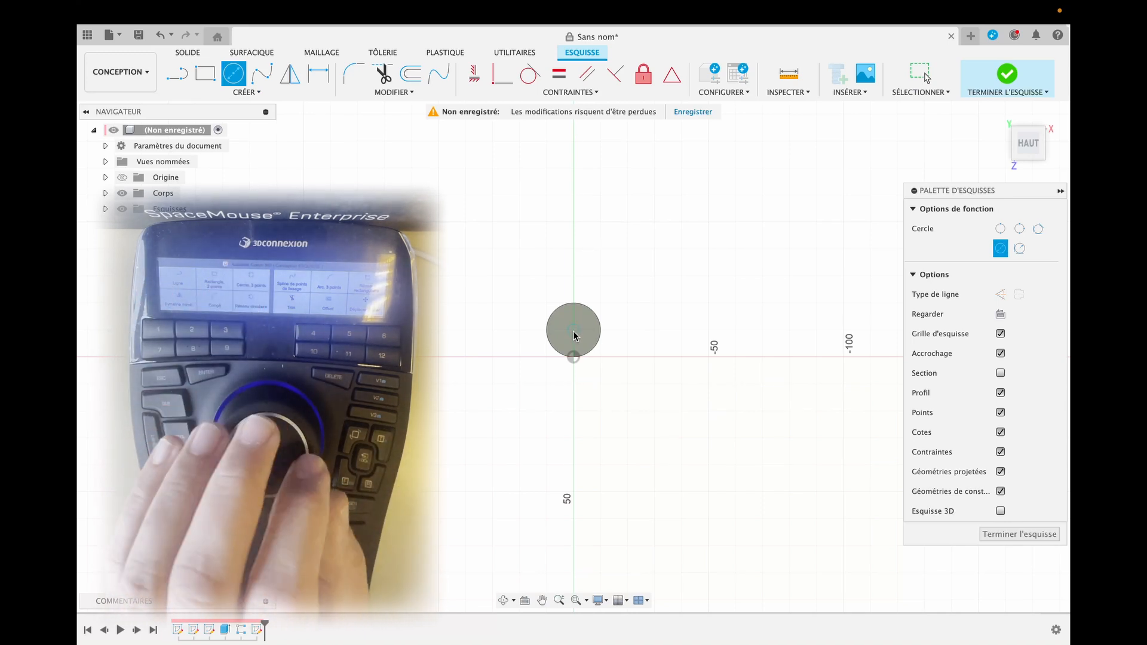
pyautogui.click(574, 331)
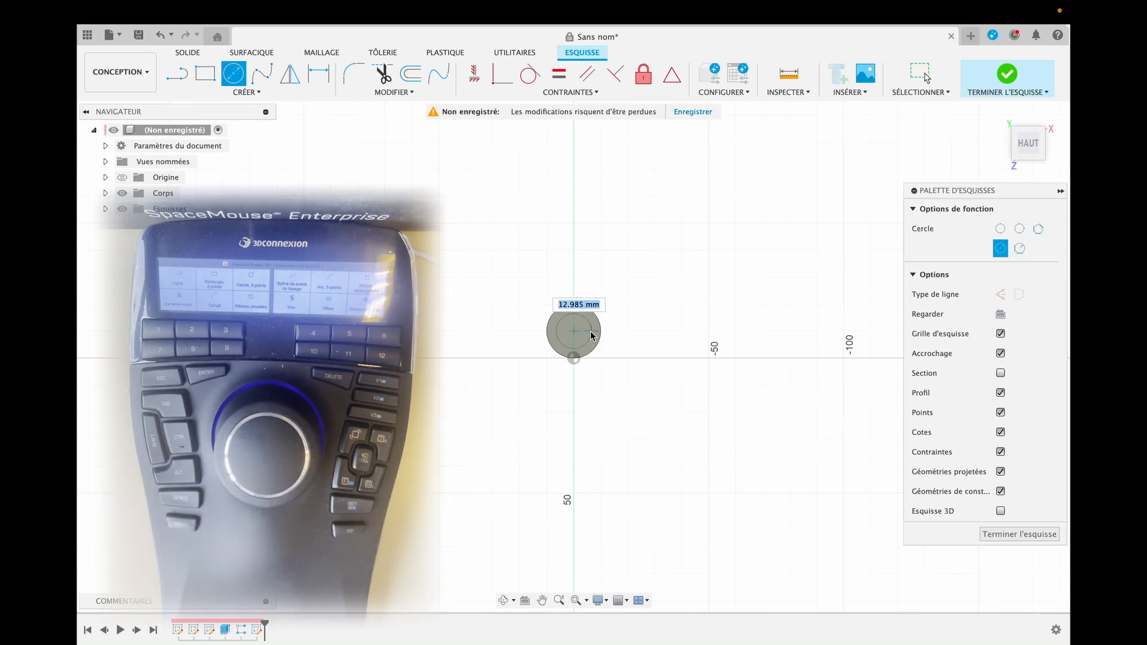
pyautogui.press('Return')
pyautogui.press('Escape')
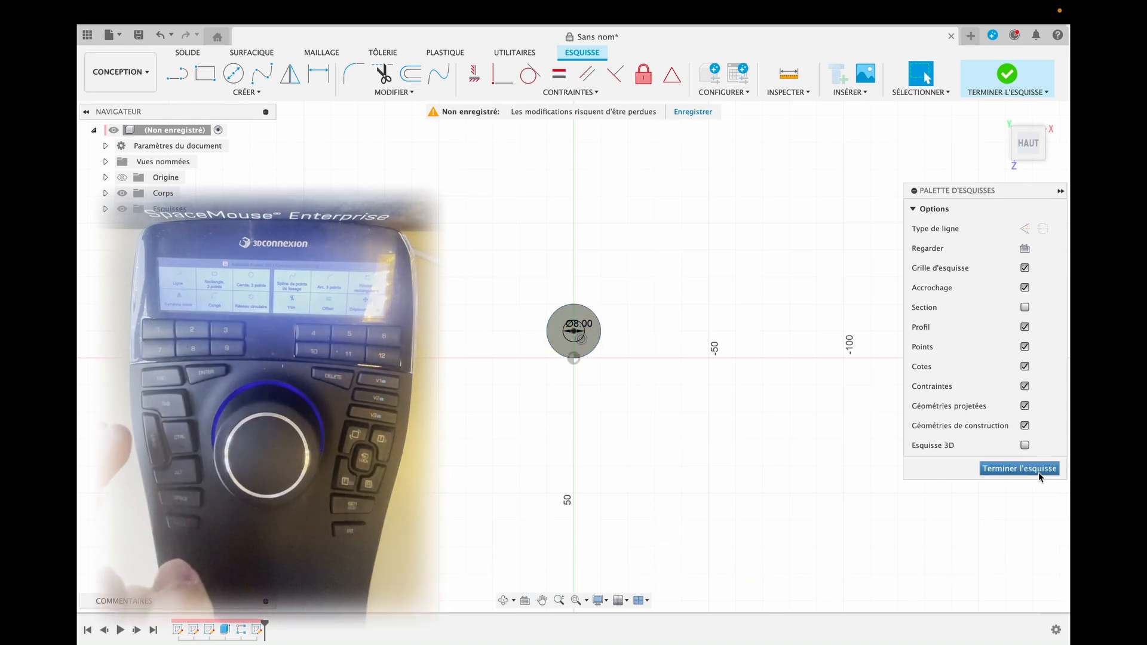
pyautogui.click(1036, 469)
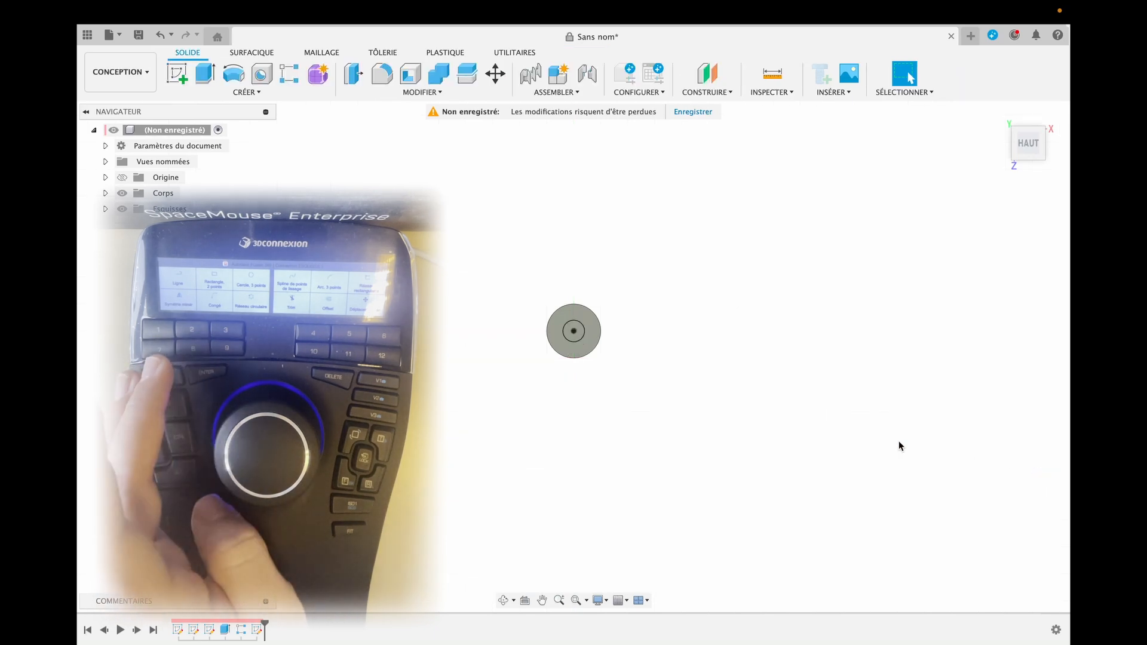
# Step: Extrude the small circle -90 mm as a cut through the stacked cylinders, and hide the middle body
pyautogui.press('e')
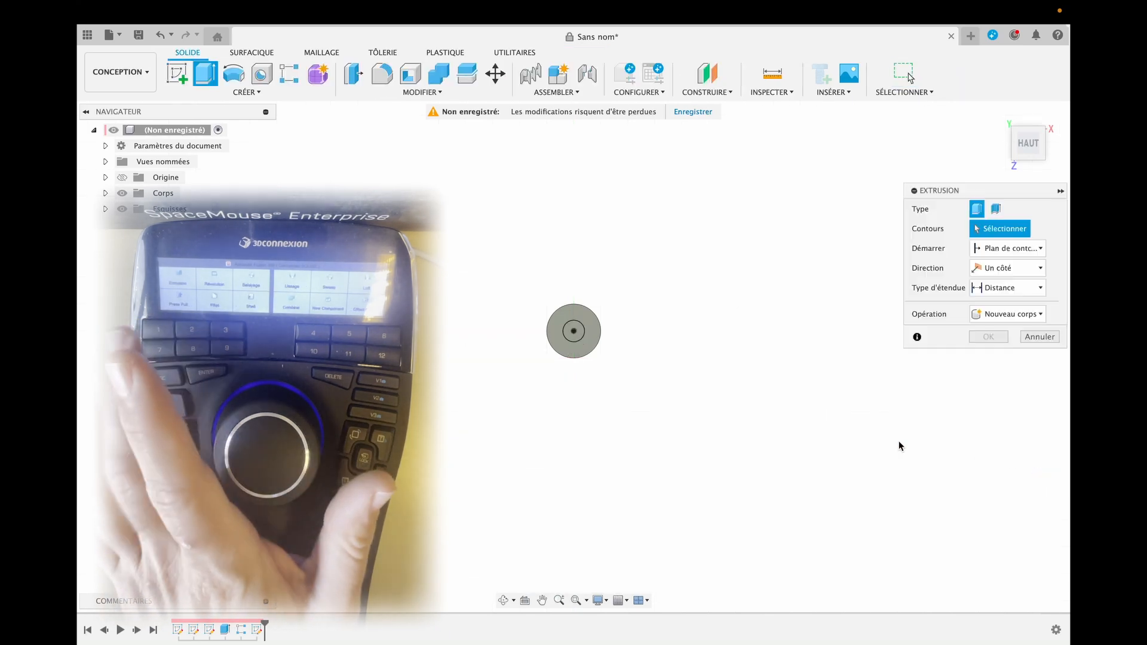
pyautogui.click(573, 338)
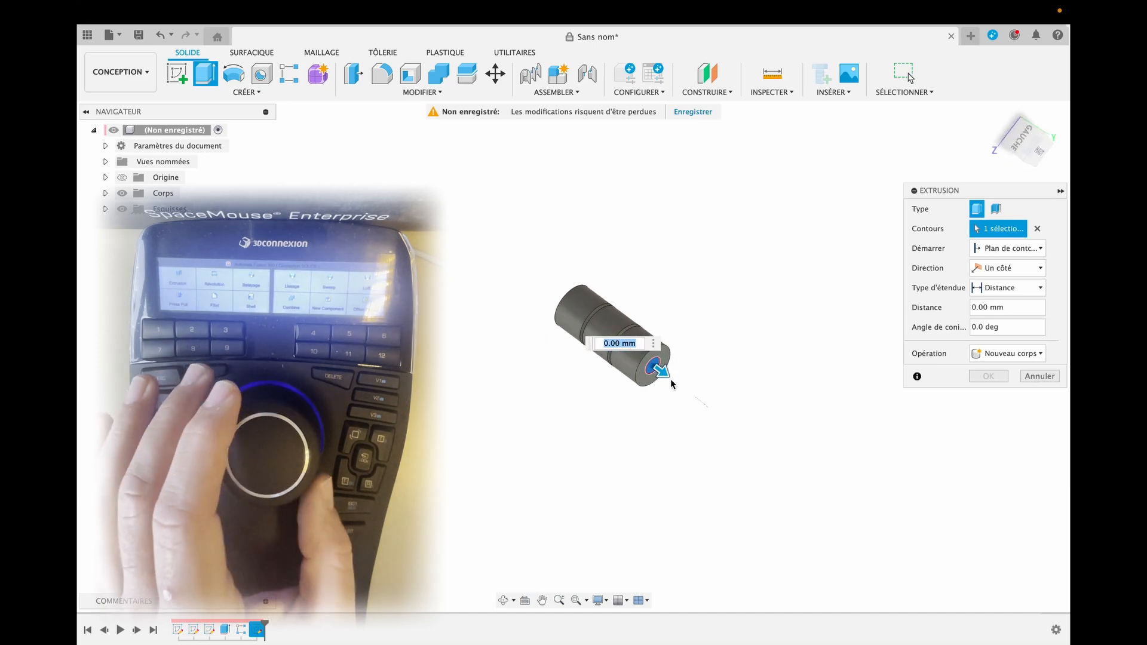
pyautogui.moveTo(665, 374); pyautogui.dragTo(495, 293)
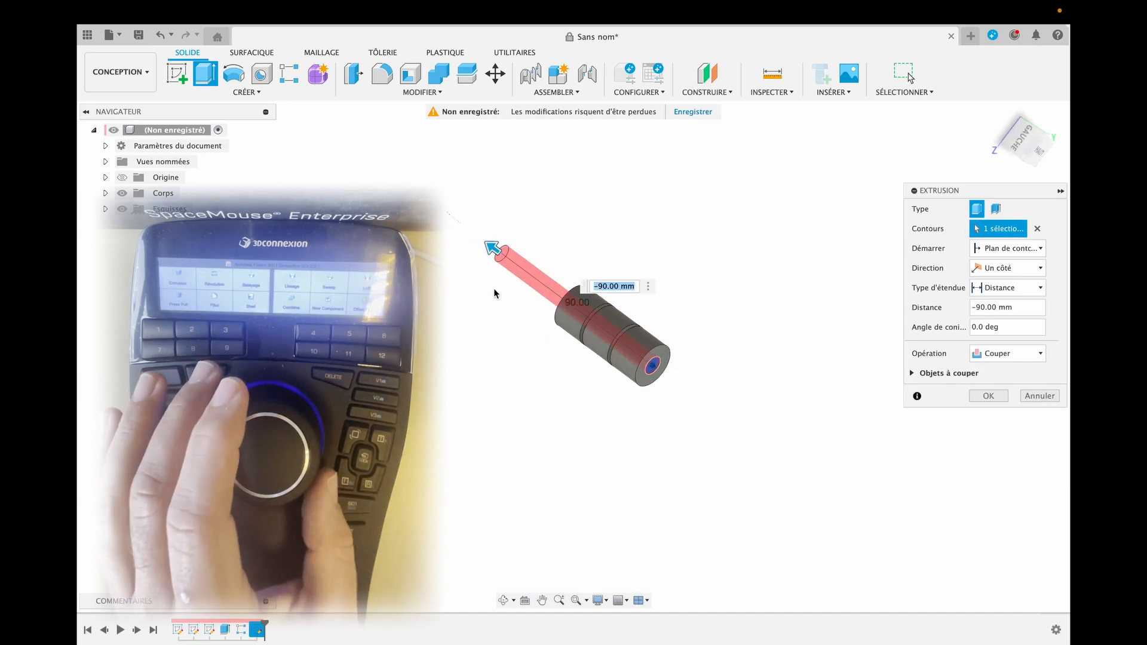
pyautogui.press('Return')
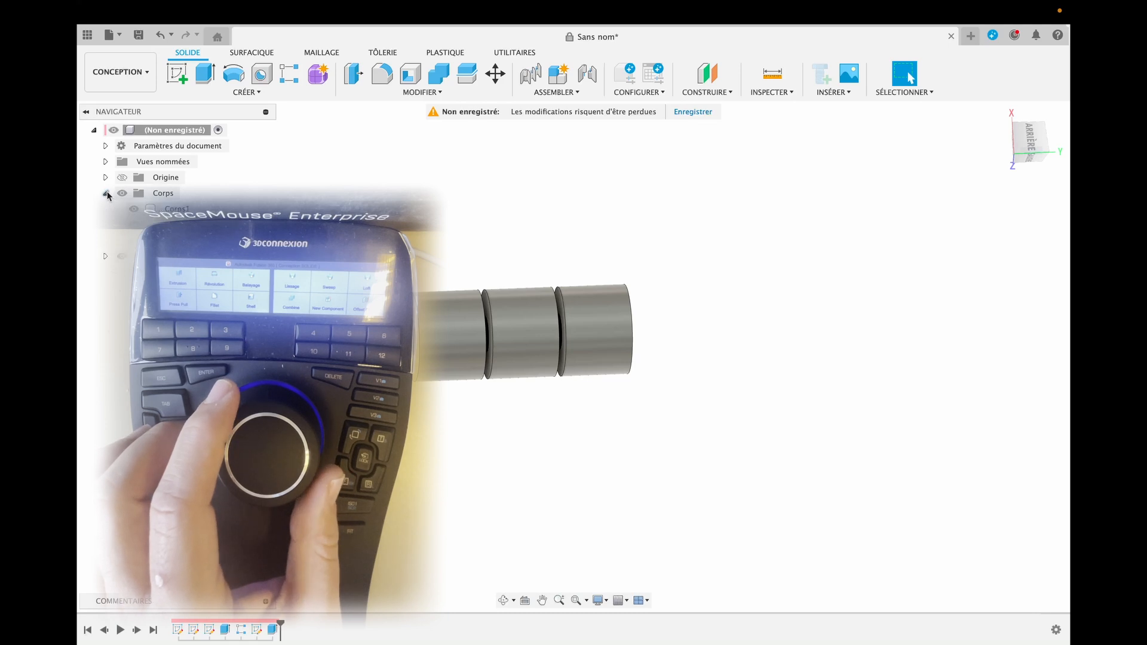
pyautogui.press('v')
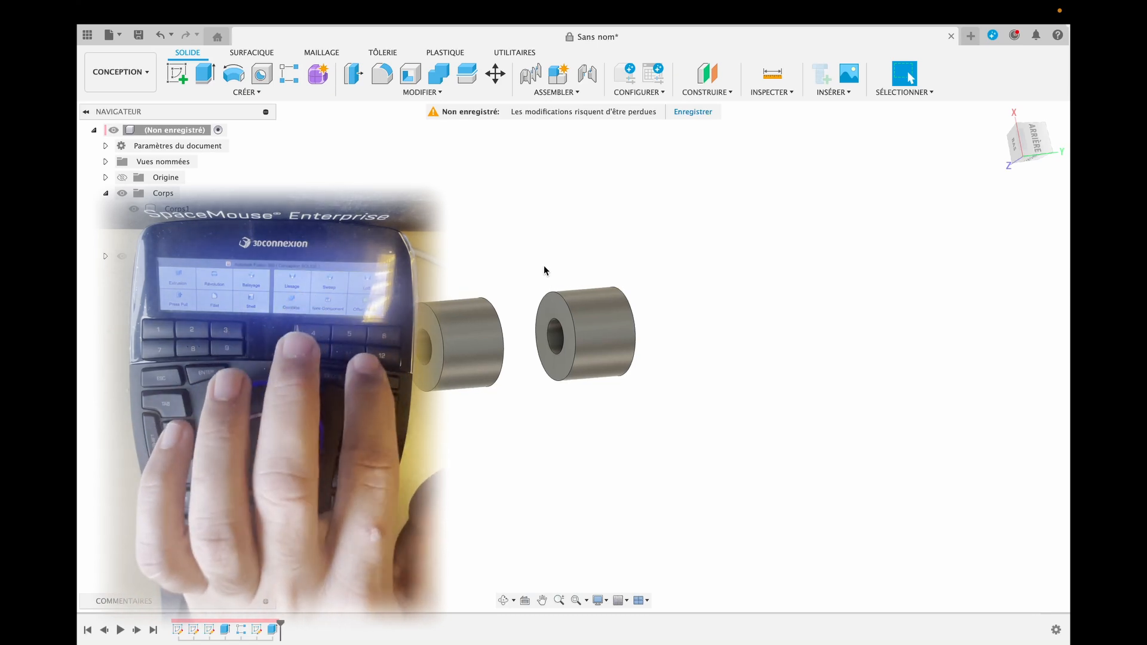
# Step: Create a construction plane offset -10 mm from the YZ origin plane, beside the cylinders
pyautogui.press('o')
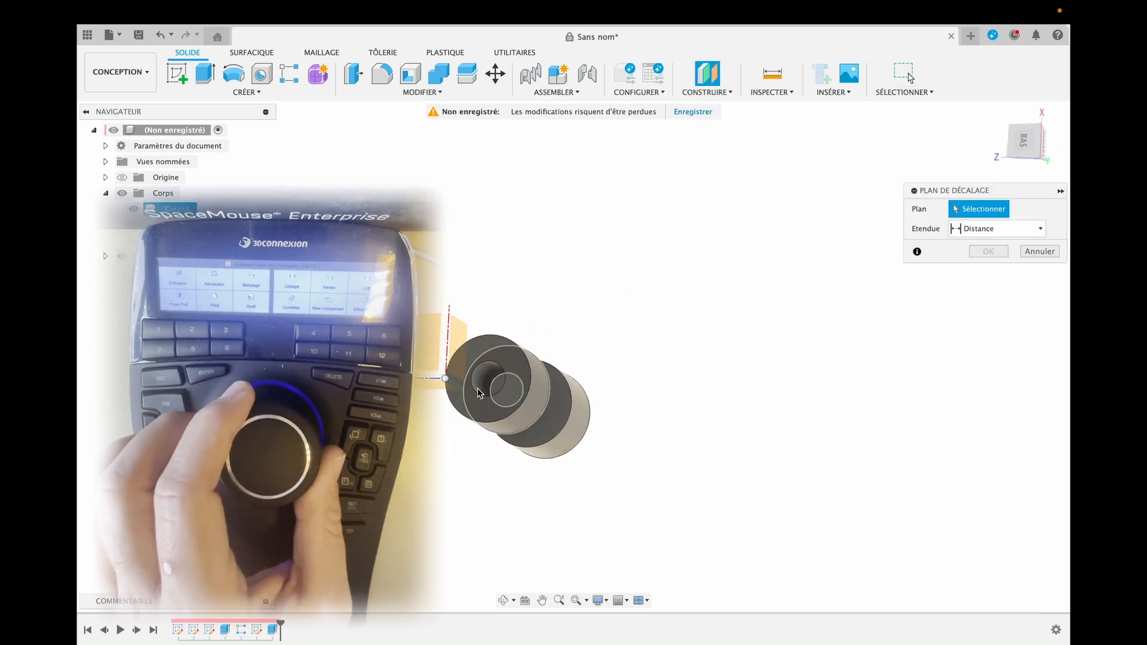
pyautogui.click(428, 383)
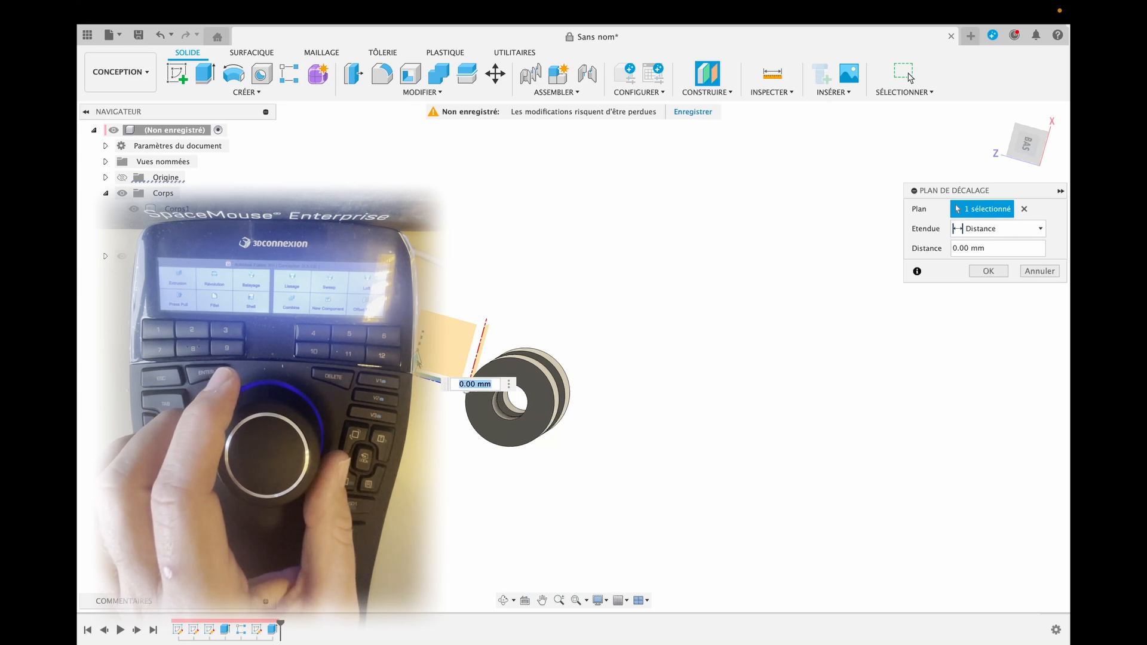
pyautogui.write('-10')
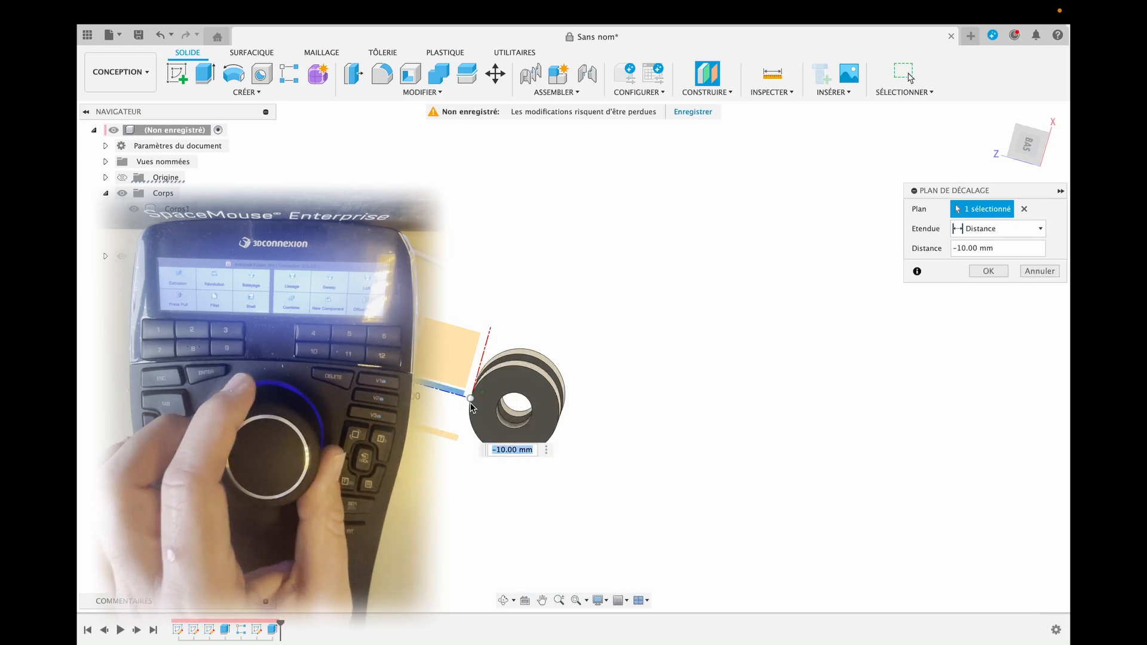
pyautogui.click(506, 450)
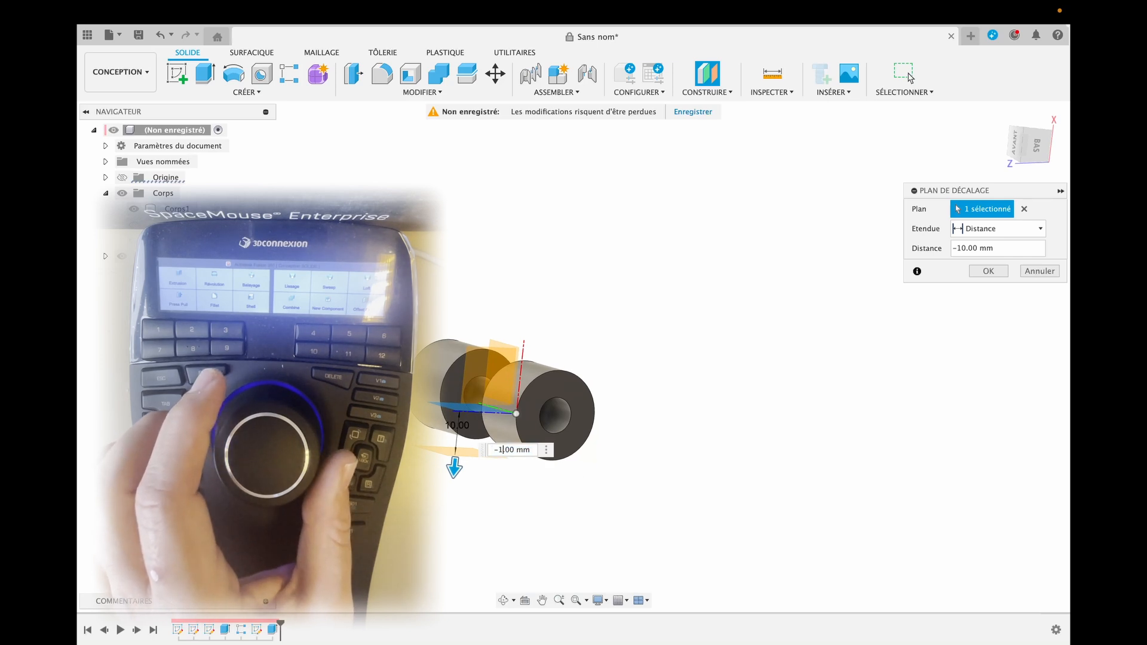
pyautogui.press('Return')
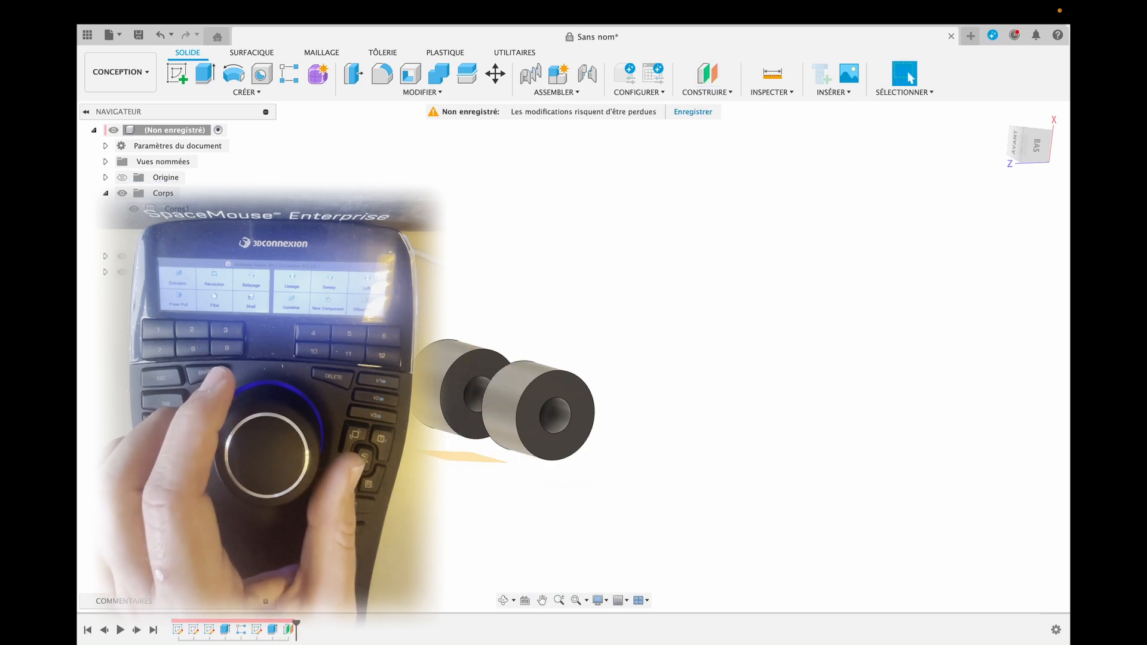
# Step: Sketch a 65 mm by 48 mm rectangle from the origin on the offset construction plane, and finish the sketch
pyautogui.click(176, 74)
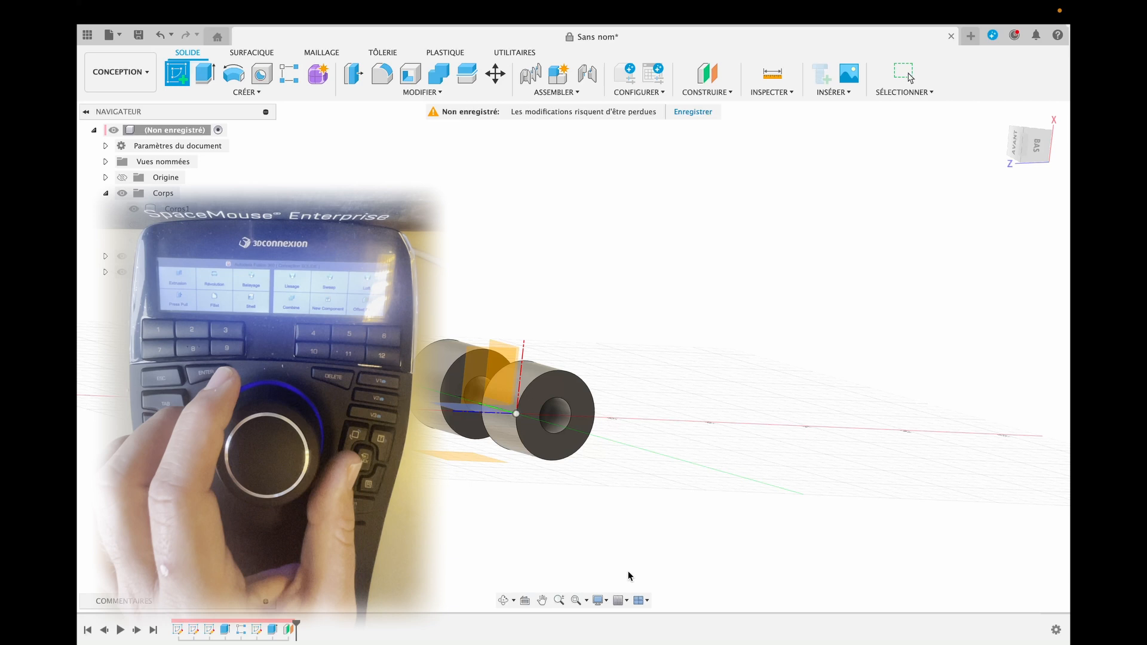
pyautogui.click(458, 453)
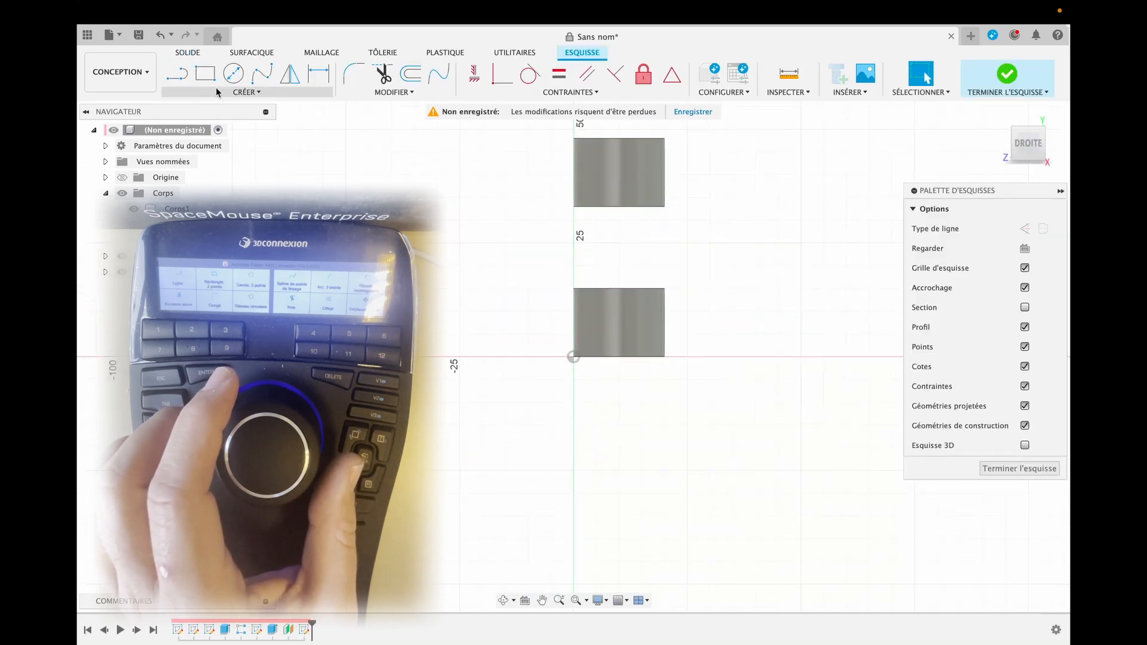
pyautogui.press('r')
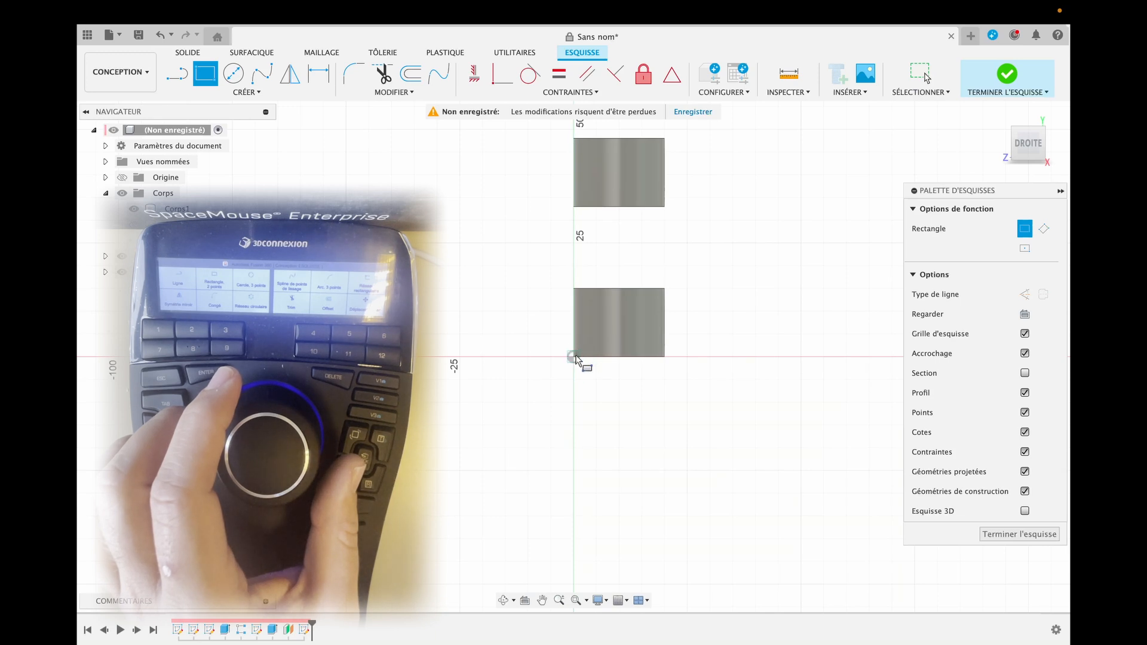
pyautogui.click(574, 357)
pyautogui.click(574, 139)
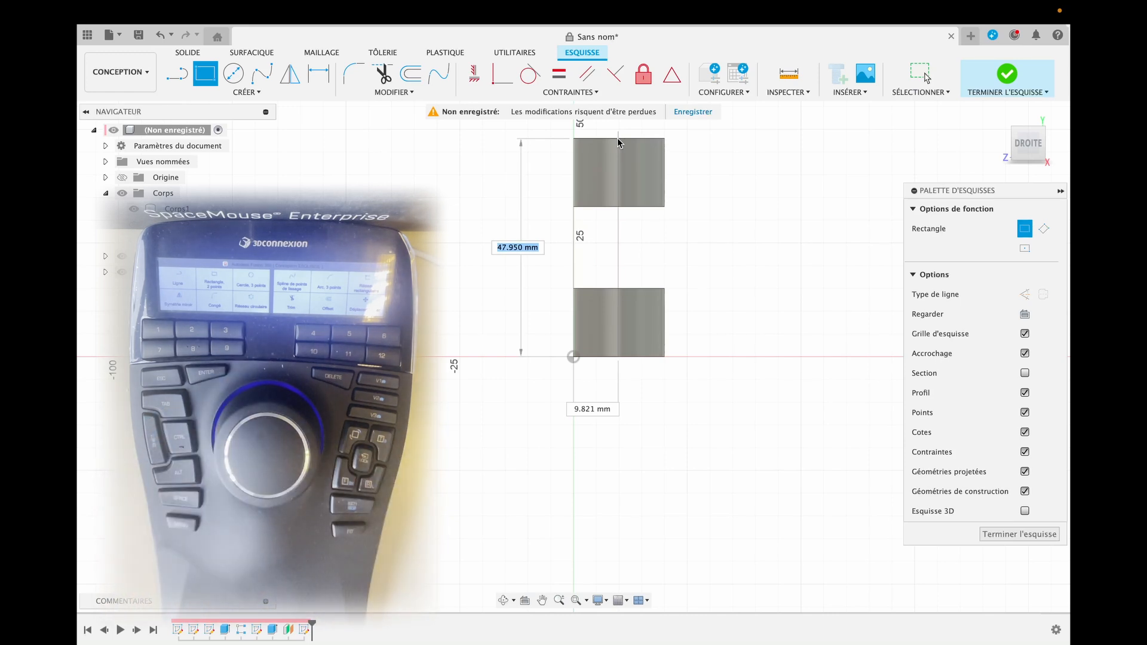
pyautogui.press('Tab')
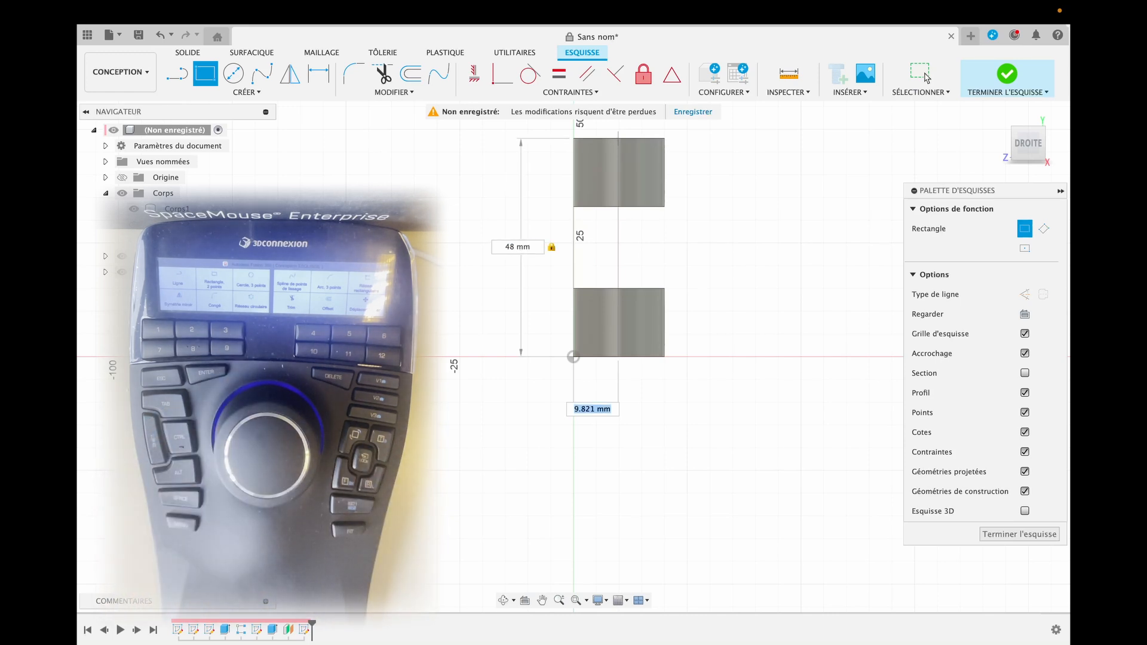
pyautogui.press('Return')
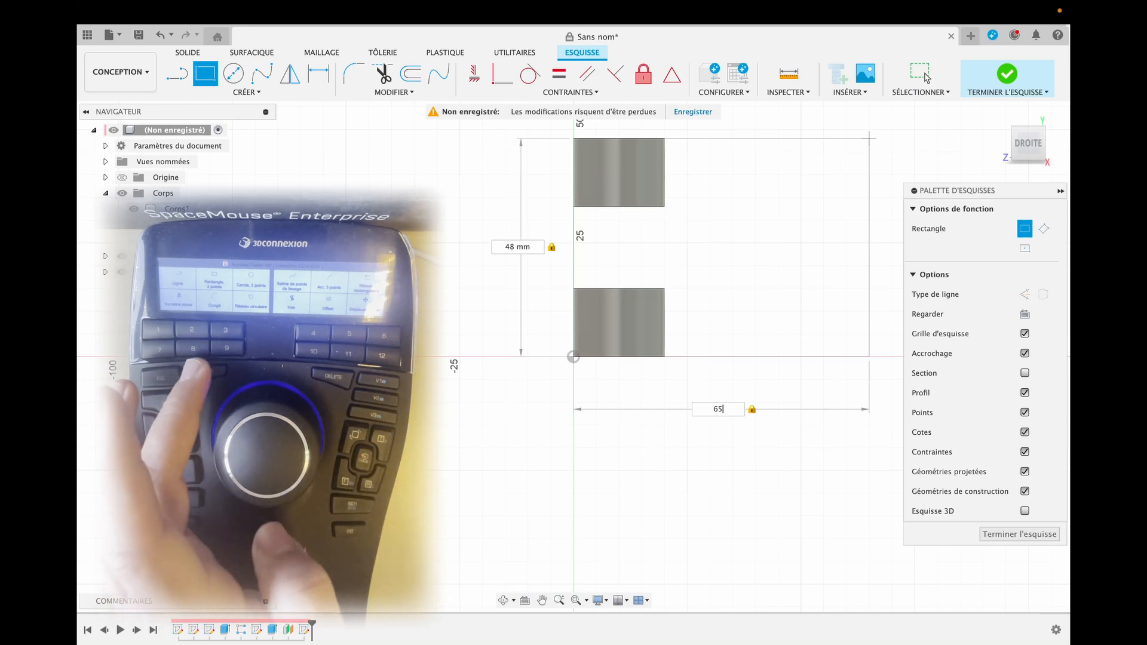
pyautogui.press('Escape')
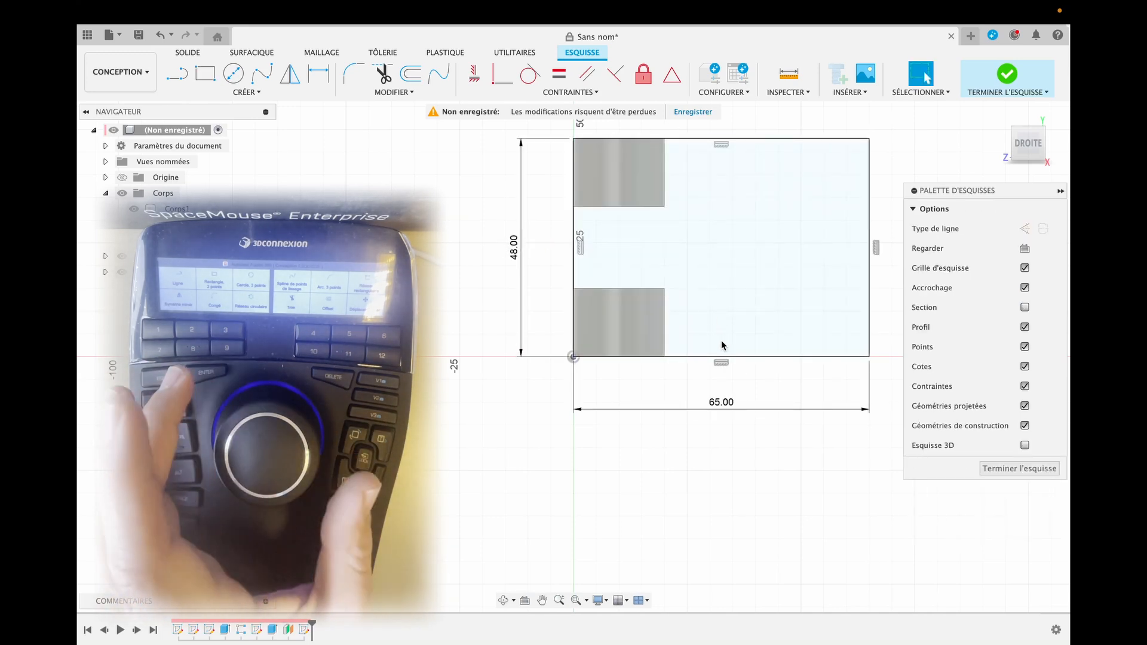
pyautogui.click(1019, 468)
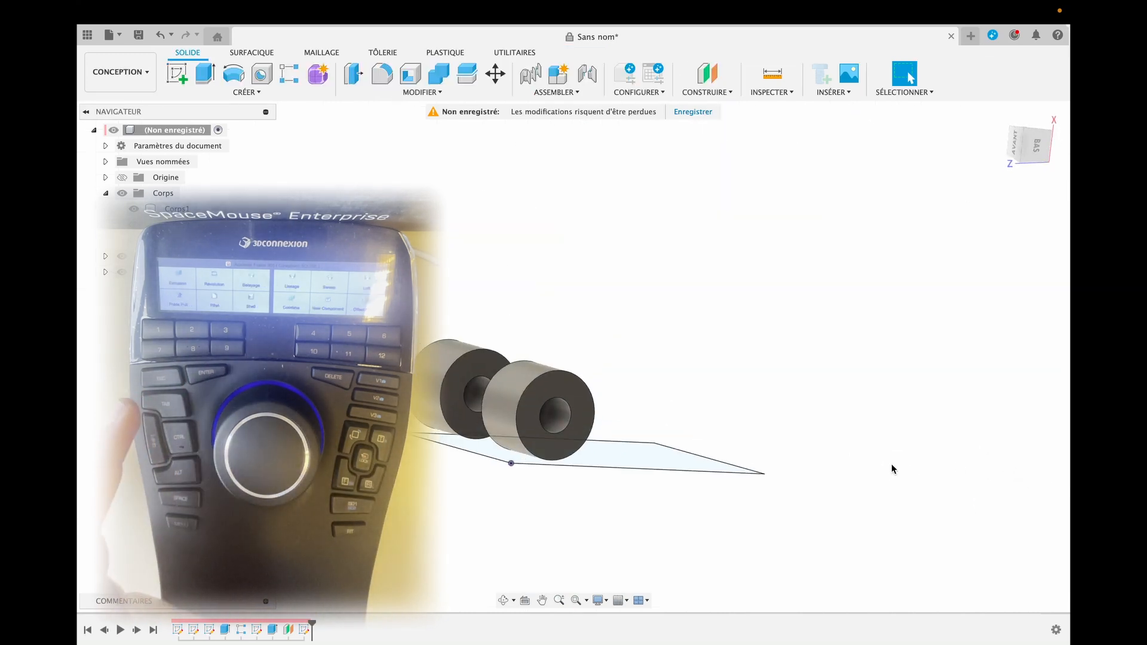
# Step: Extrude the rectangle 5 mm toward the cylinders with the Join operation to form the hinge plate
pyautogui.press('e')
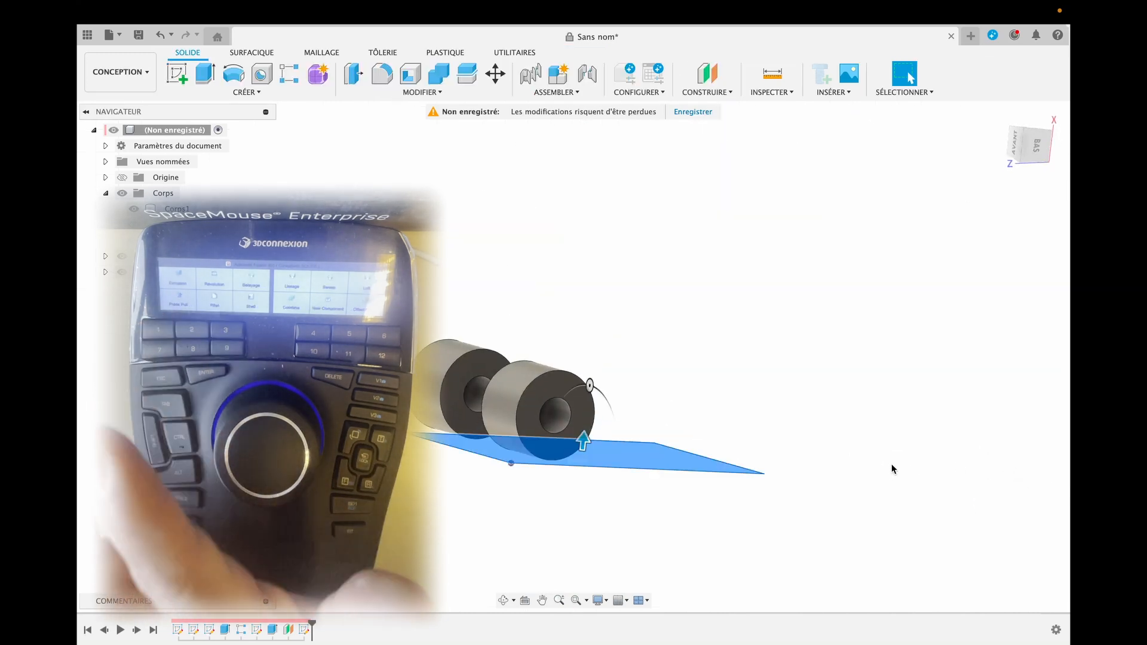
pyautogui.moveTo(583, 443); pyautogui.dragTo(586, 431)
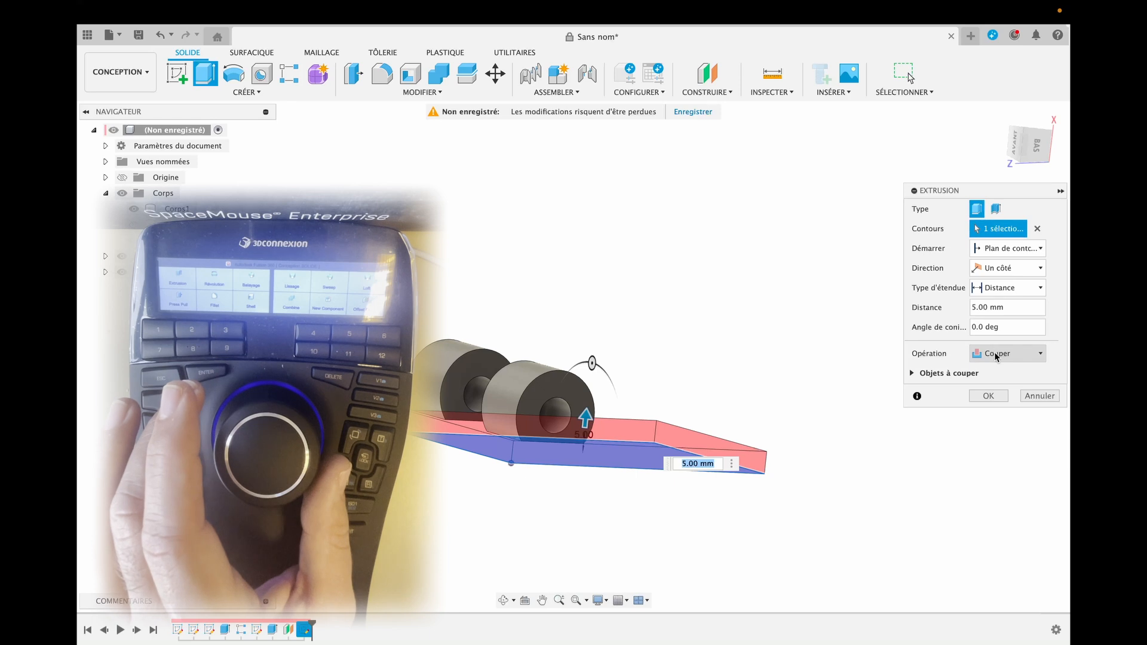
pyautogui.click(997, 354)
pyautogui.click(993, 372)
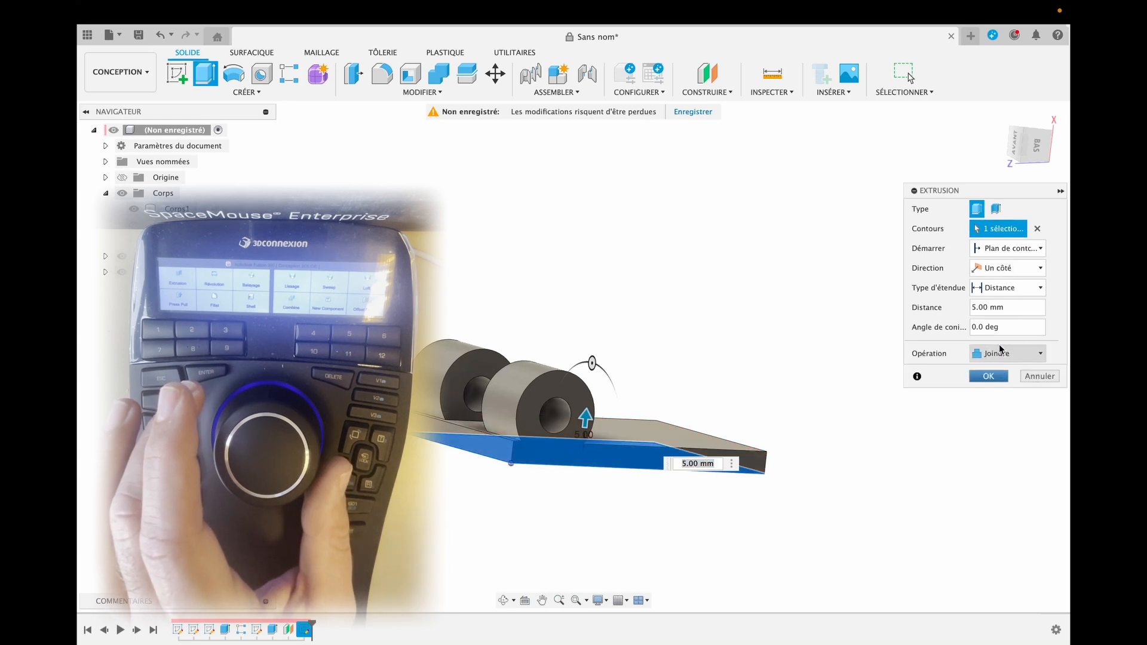
pyautogui.click(995, 377)
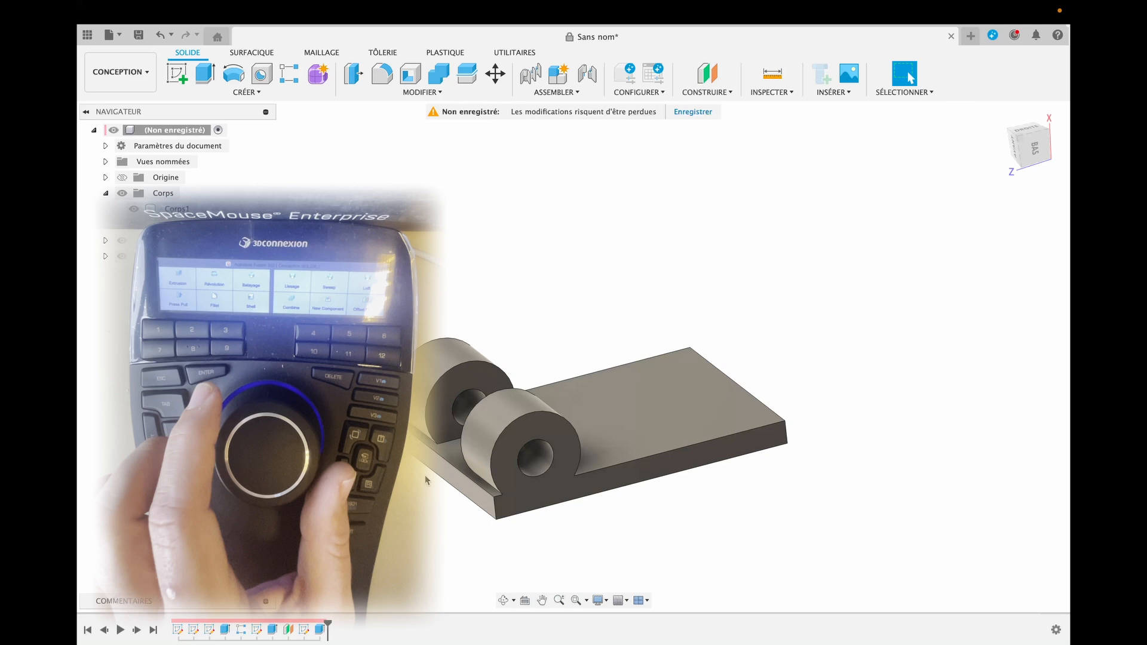
pyautogui.press('e')
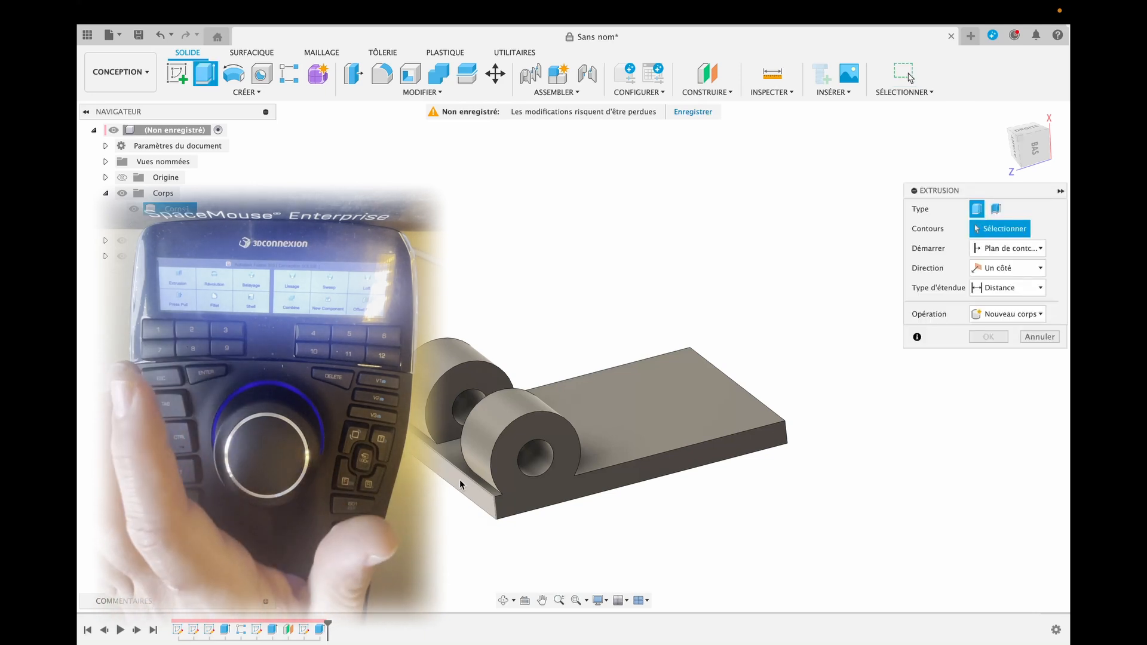
pyautogui.click(460, 484)
pyautogui.moveTo(460, 485); pyautogui.dragTo(461, 488)
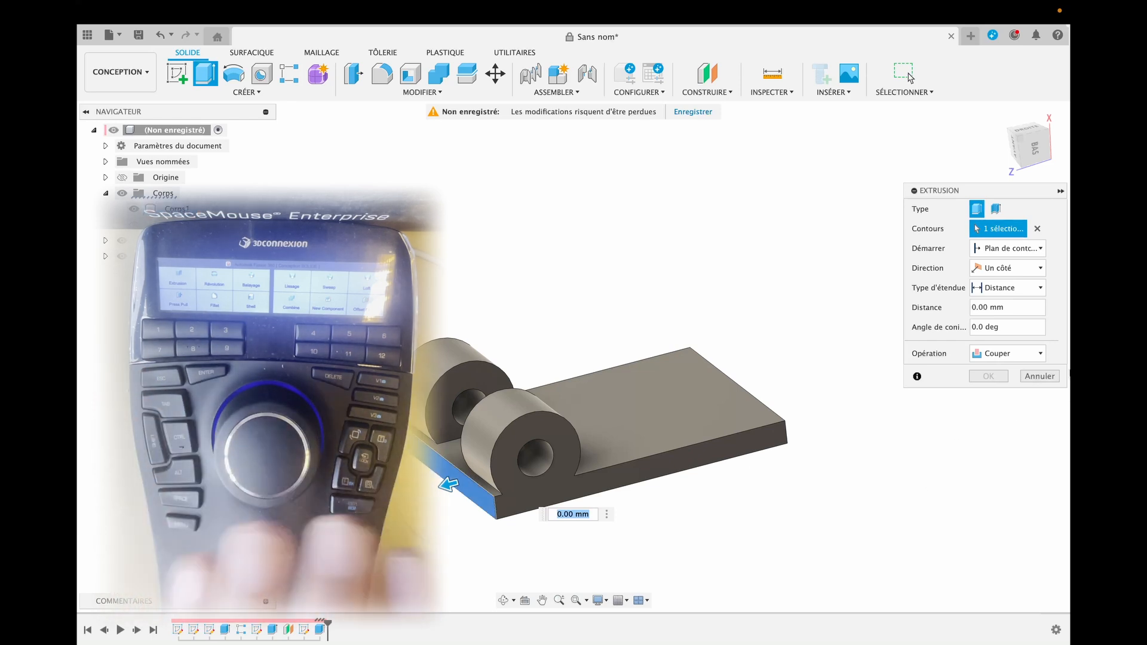
pyautogui.click(1007, 287)
pyautogui.click(1007, 319)
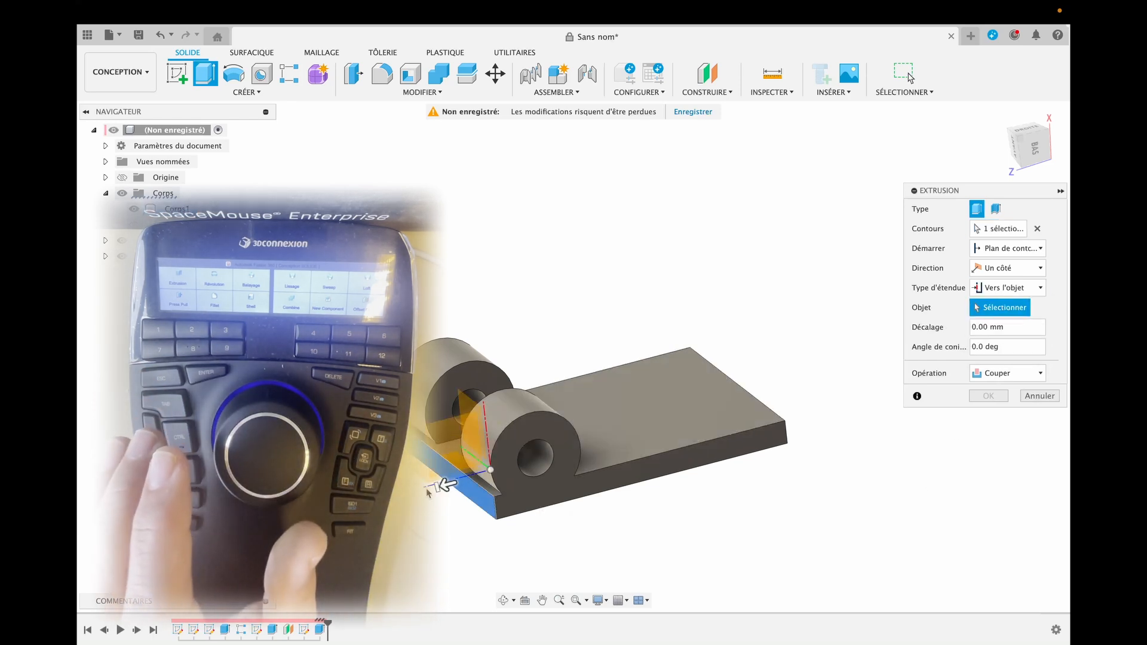
pyautogui.click(500, 430)
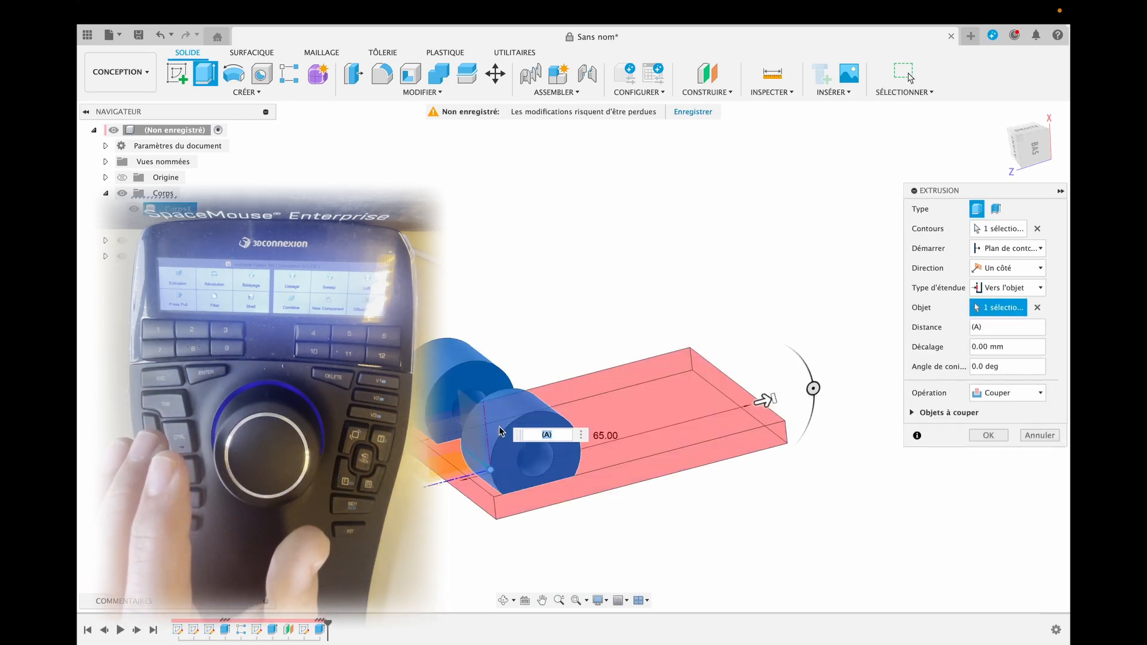
pyautogui.click(1050, 436)
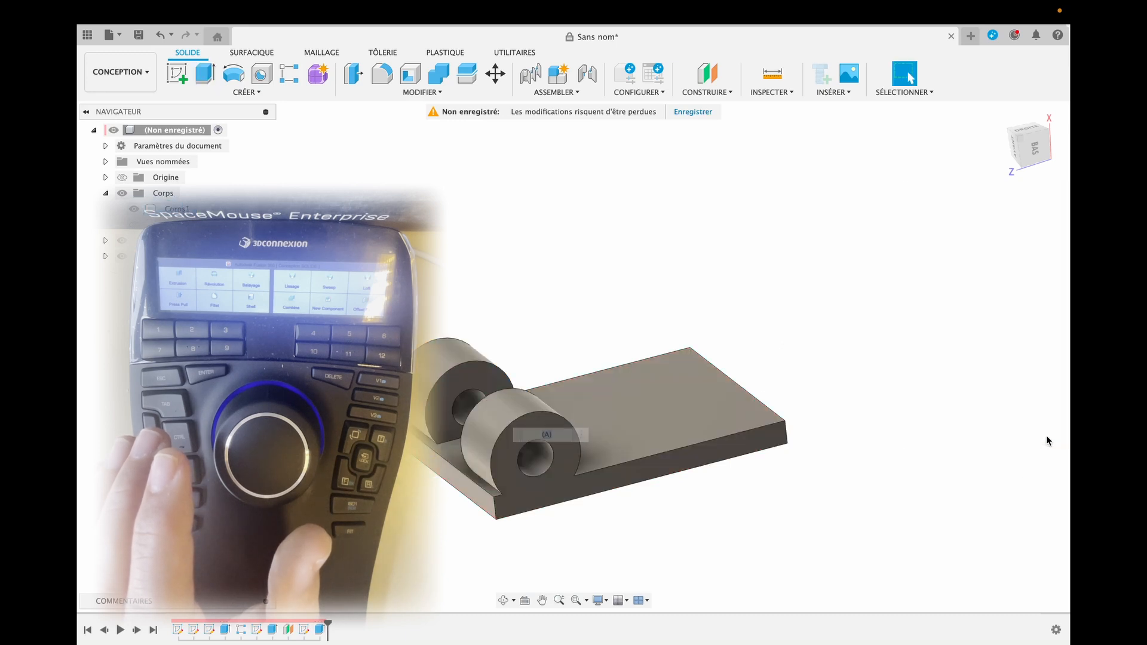
# Step: Extrude the plate's narrow end face beside the cylinders -2 mm as a cut
pyautogui.press('e')
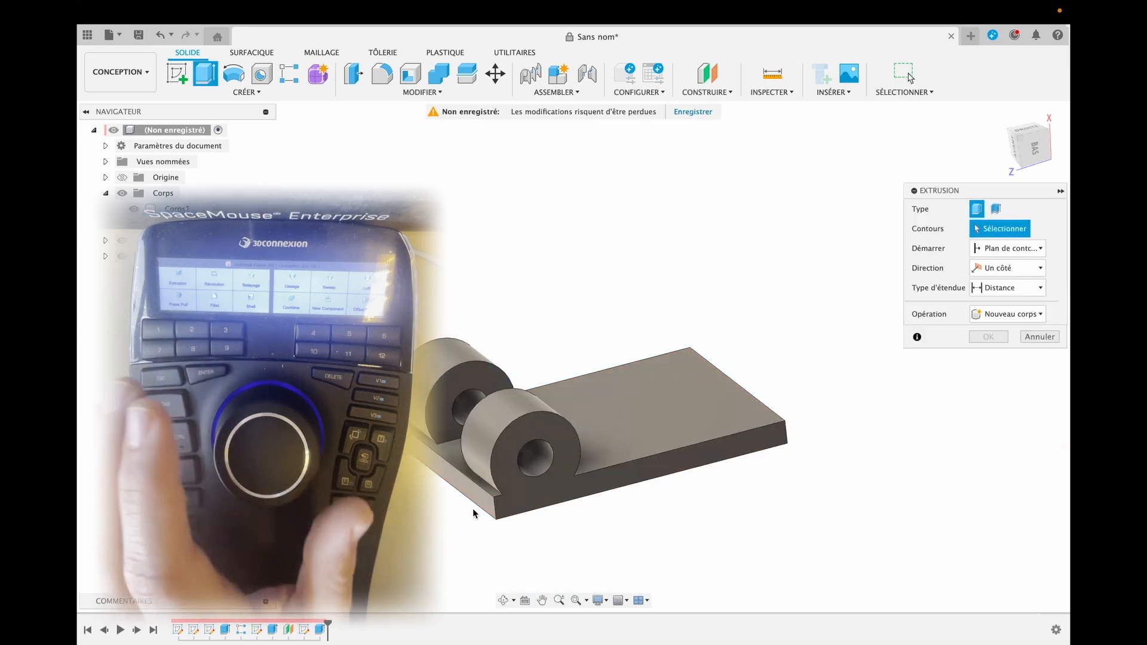
pyautogui.click(469, 500)
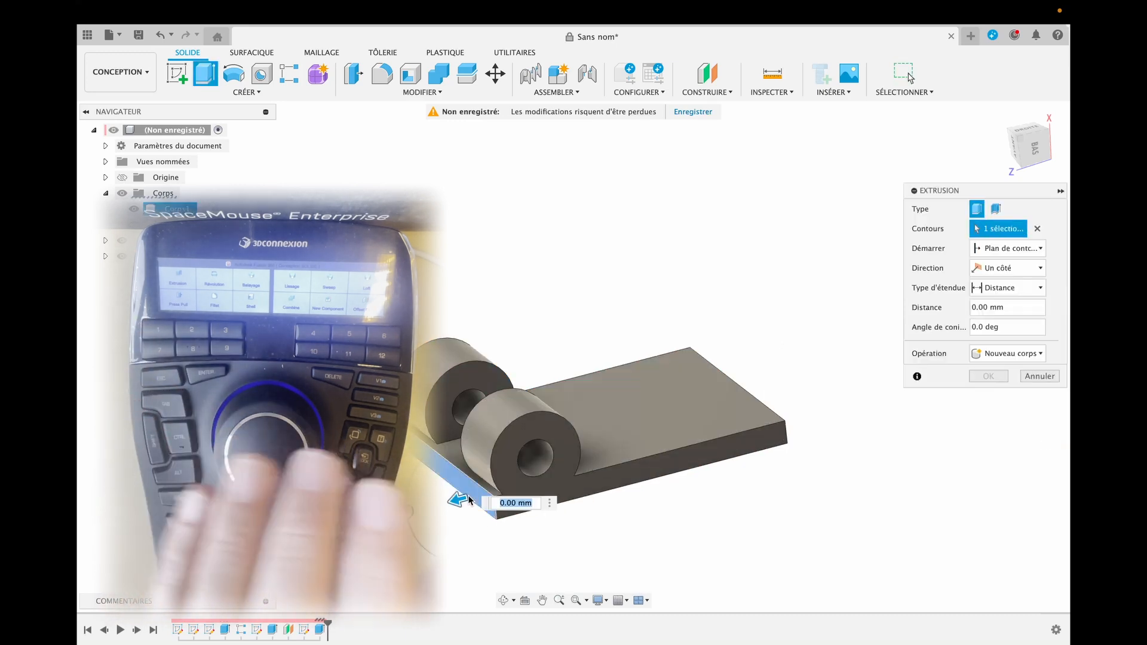
pyautogui.write('-1')
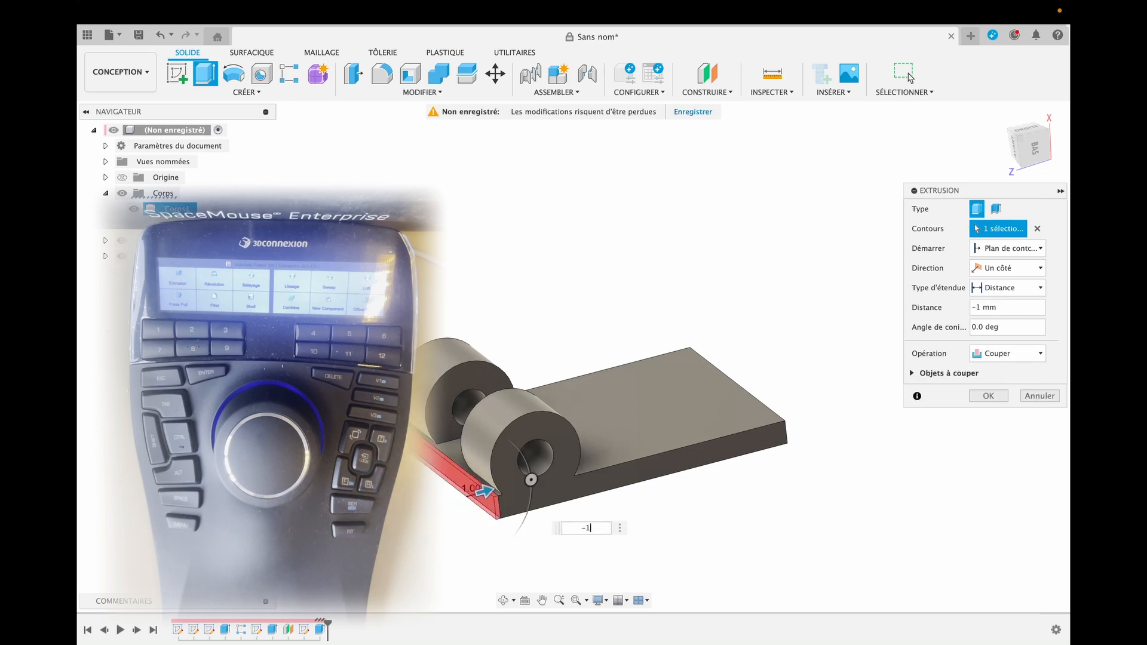
pyautogui.press('BackSpace')
pyautogui.write('2')
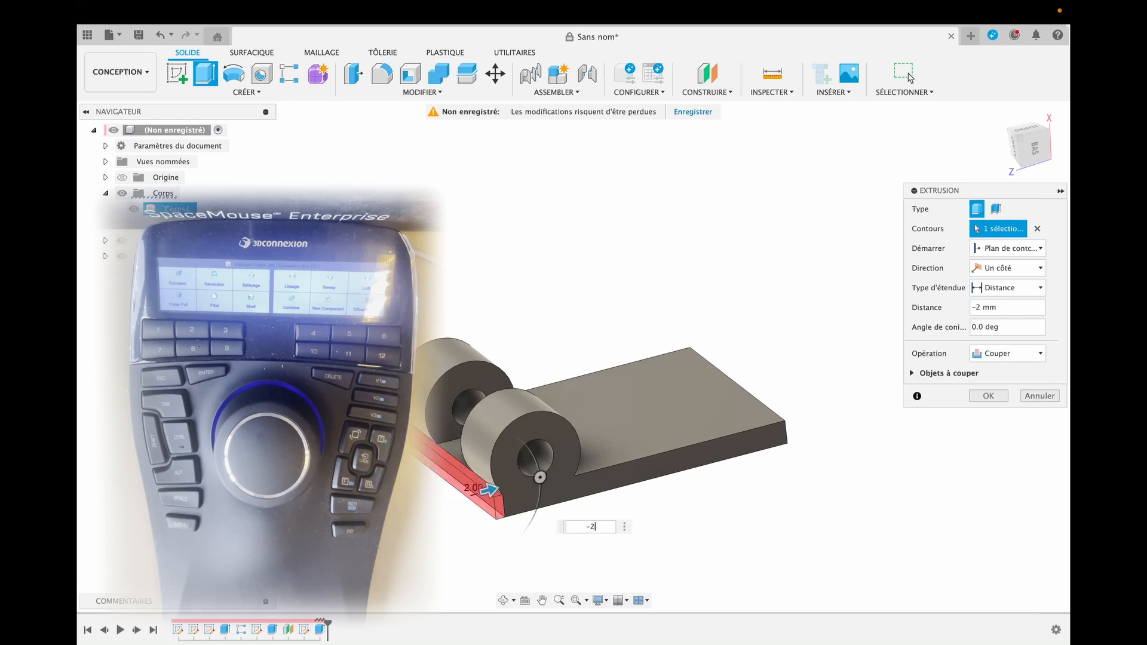
pyautogui.press('Return')
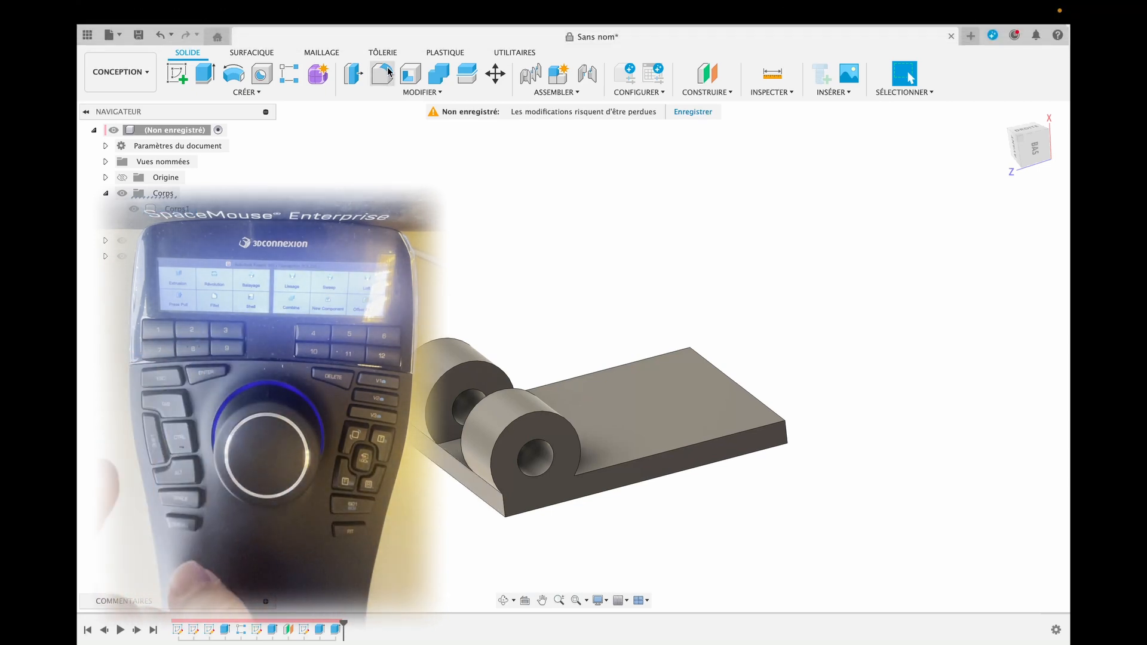
# Step: Fillet the plate's outer lower edge beneath the cylinders with a 7.5 mm radius
pyautogui.press('f')
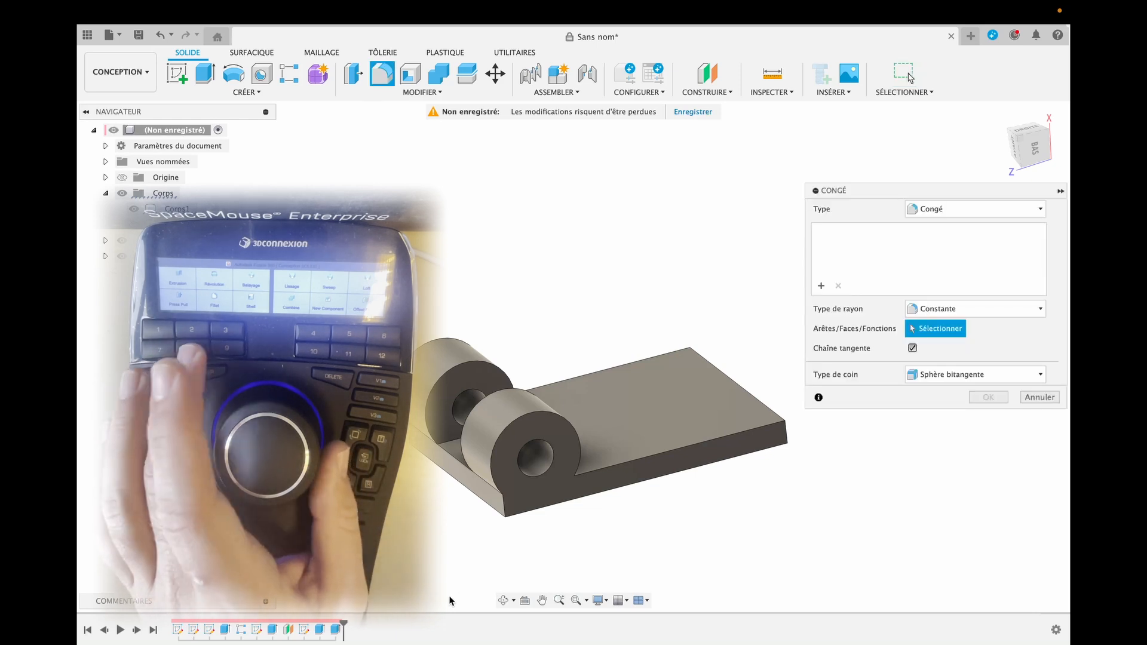
pyautogui.click(475, 504)
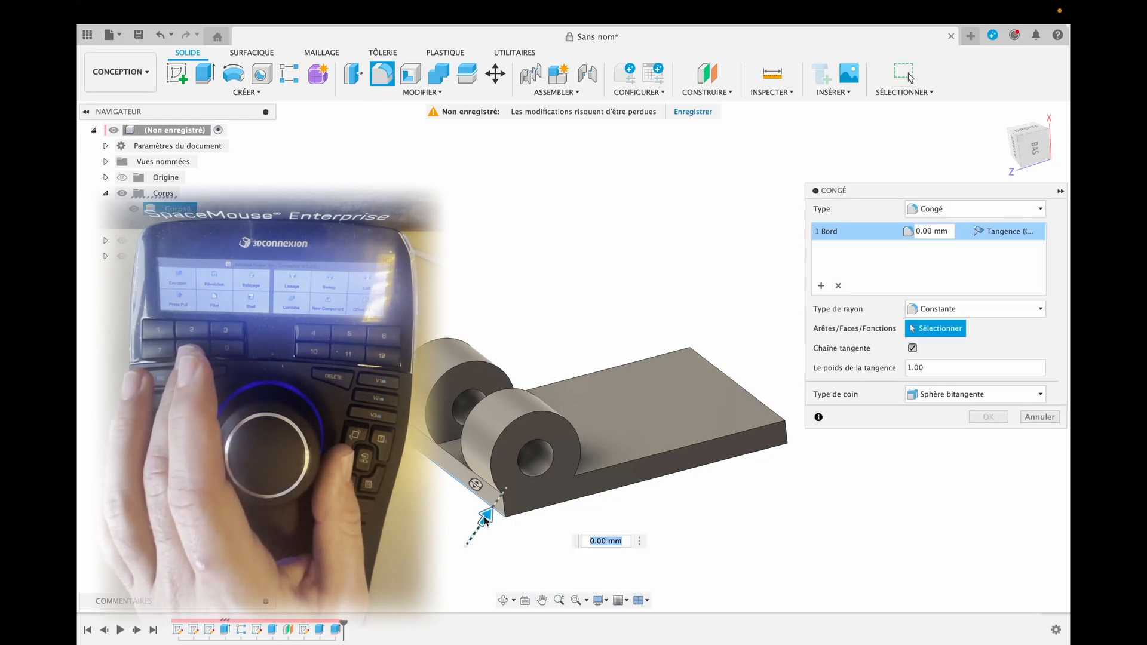
pyautogui.moveTo(486, 520); pyautogui.dragTo(494, 504)
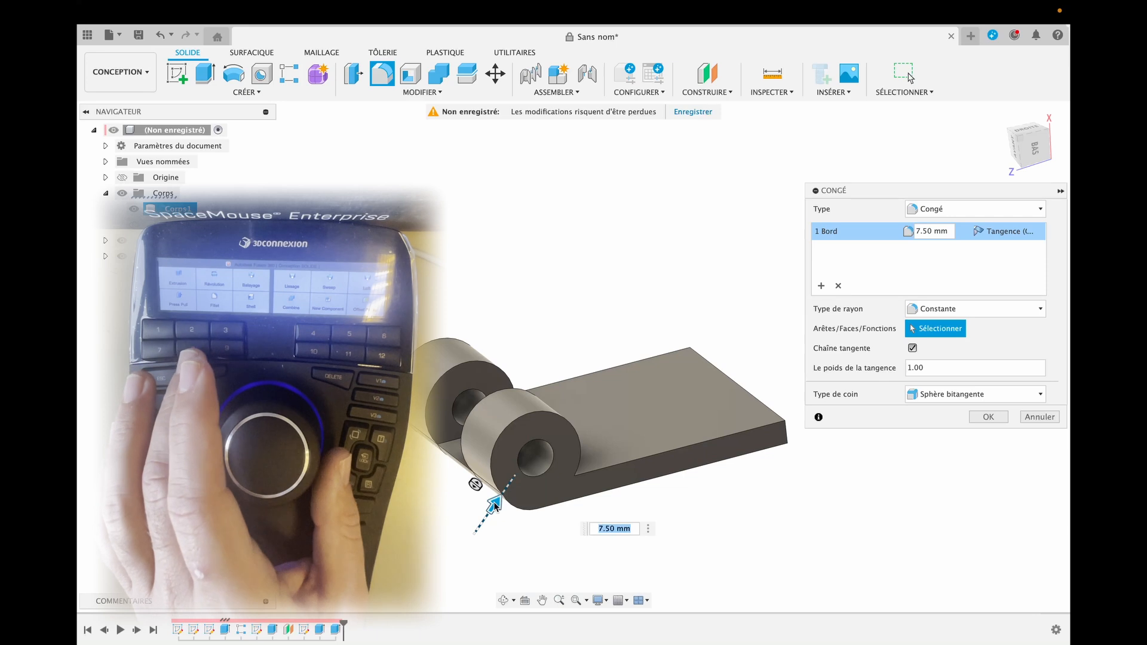
pyautogui.press('Return')
# Step: Sketch a corner-to-corner rectangle on the plate's face filling the gap between the two cylinders, and finish the sketch
pyautogui.click(502, 604)
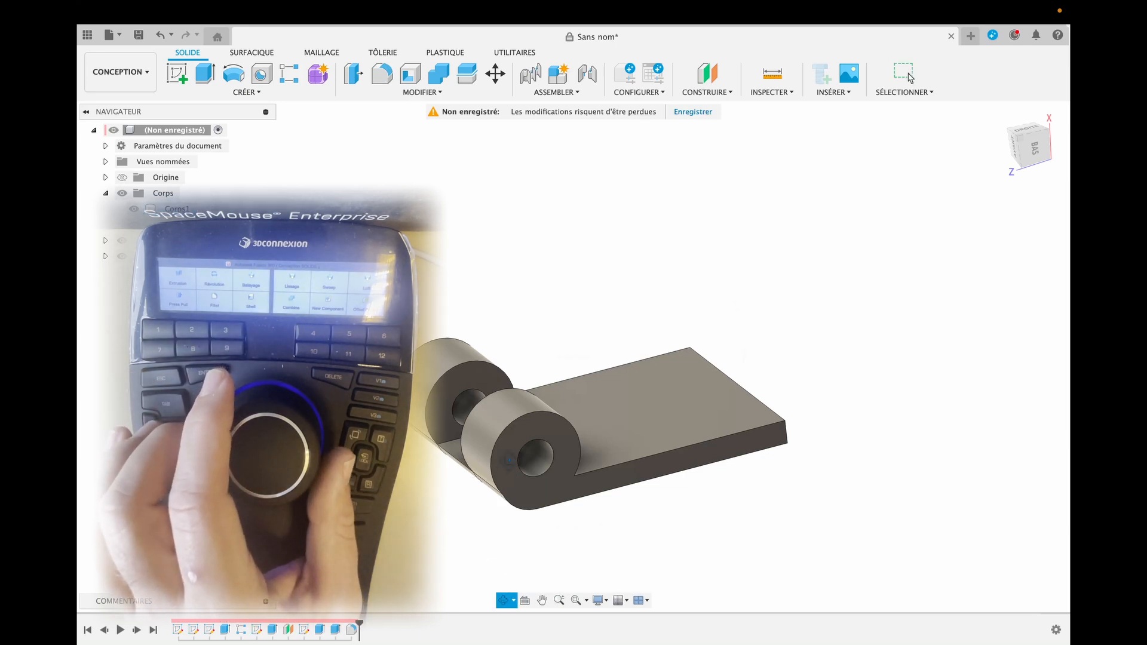
pyautogui.click(906, 75)
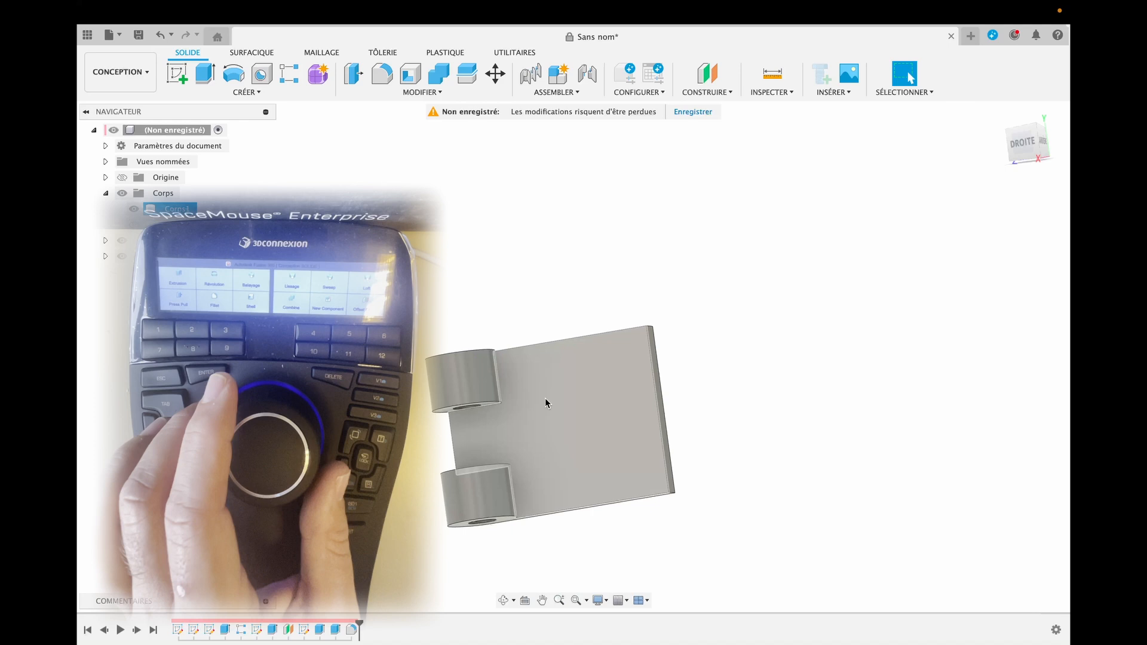
pyautogui.click(176, 74)
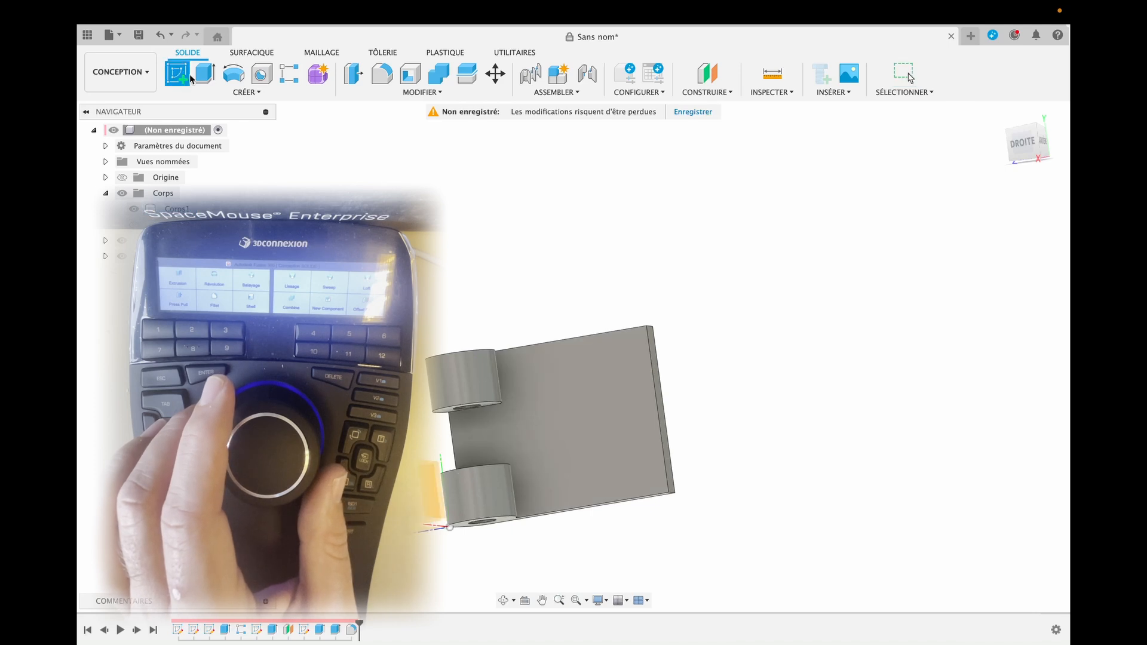
pyautogui.click(553, 397)
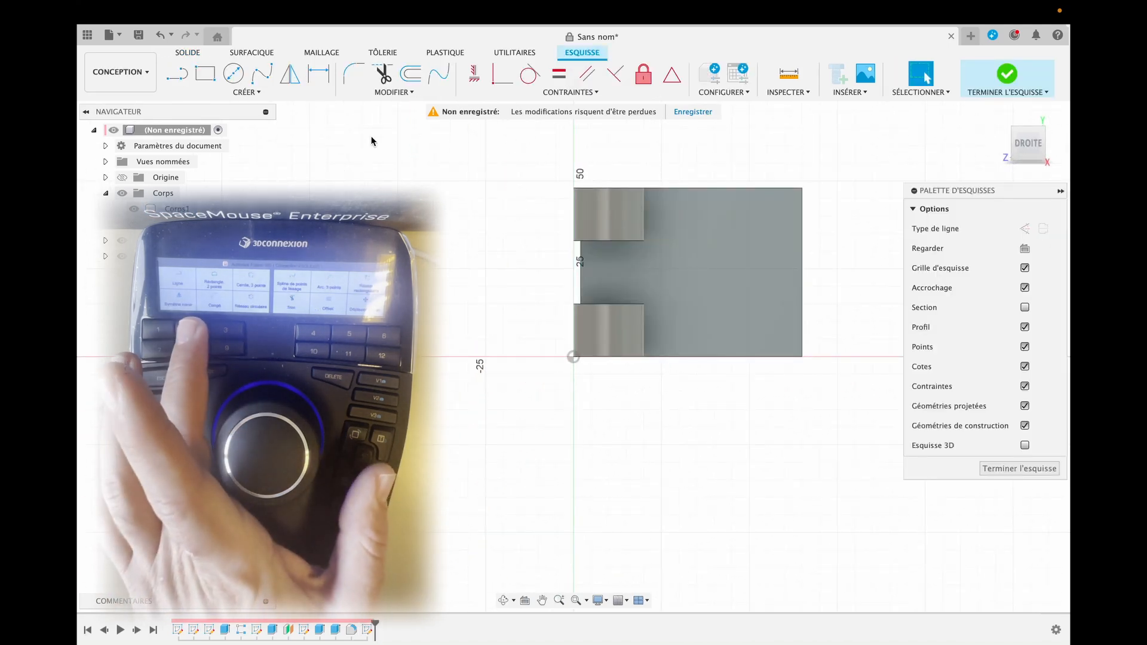
pyautogui.press('r')
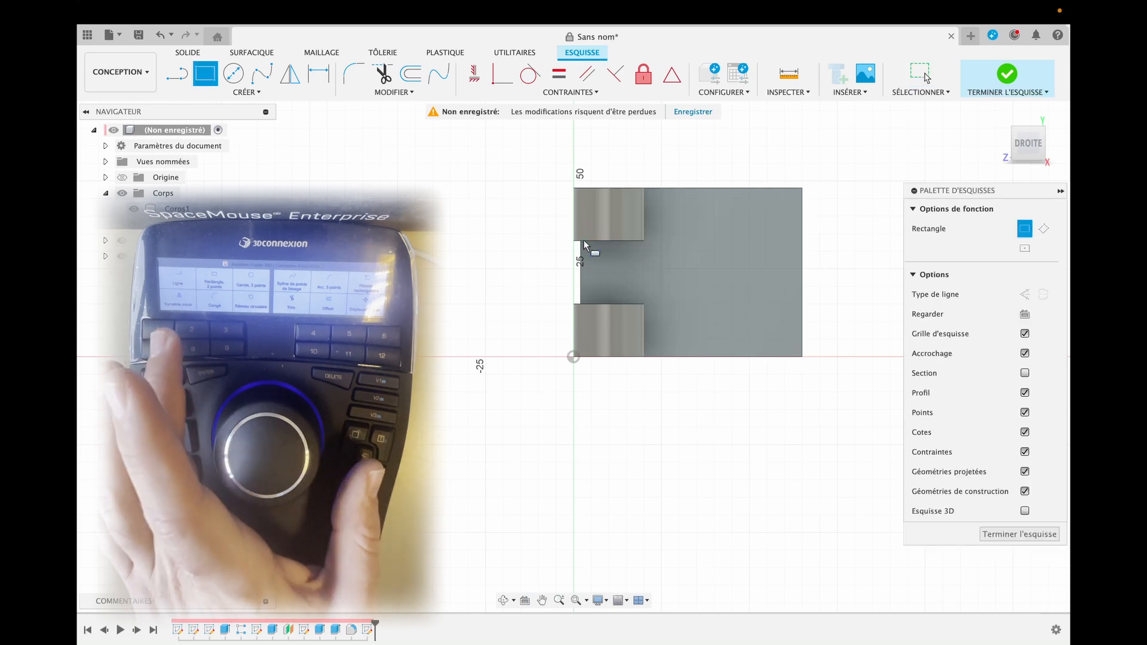
pyautogui.click(643, 305)
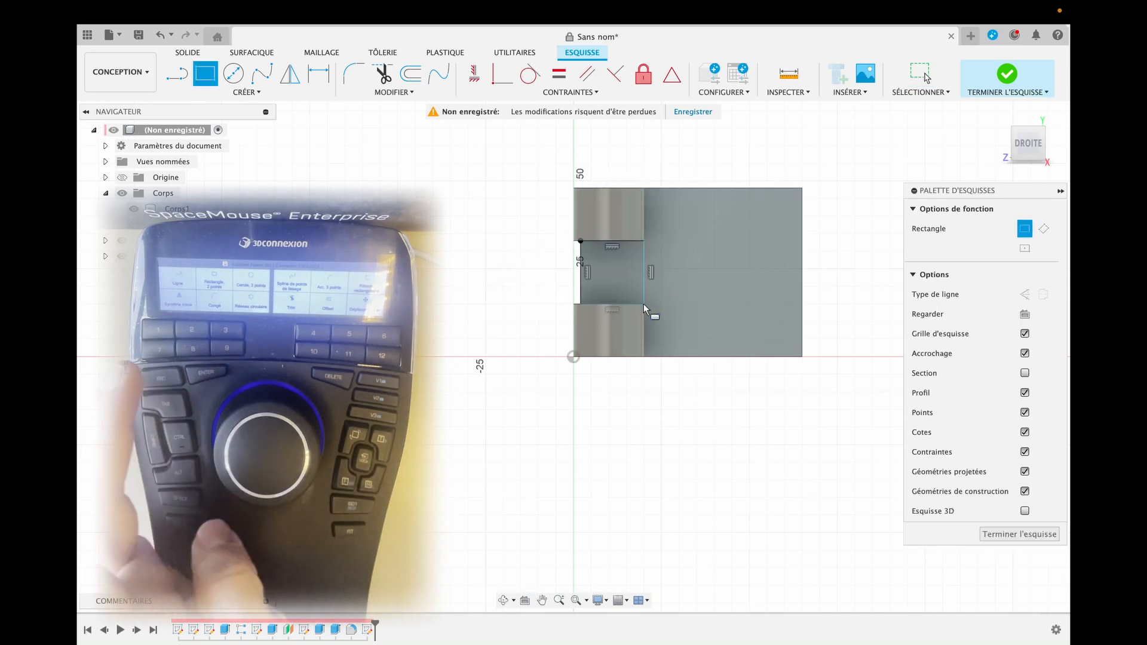
pyautogui.press('Escape')
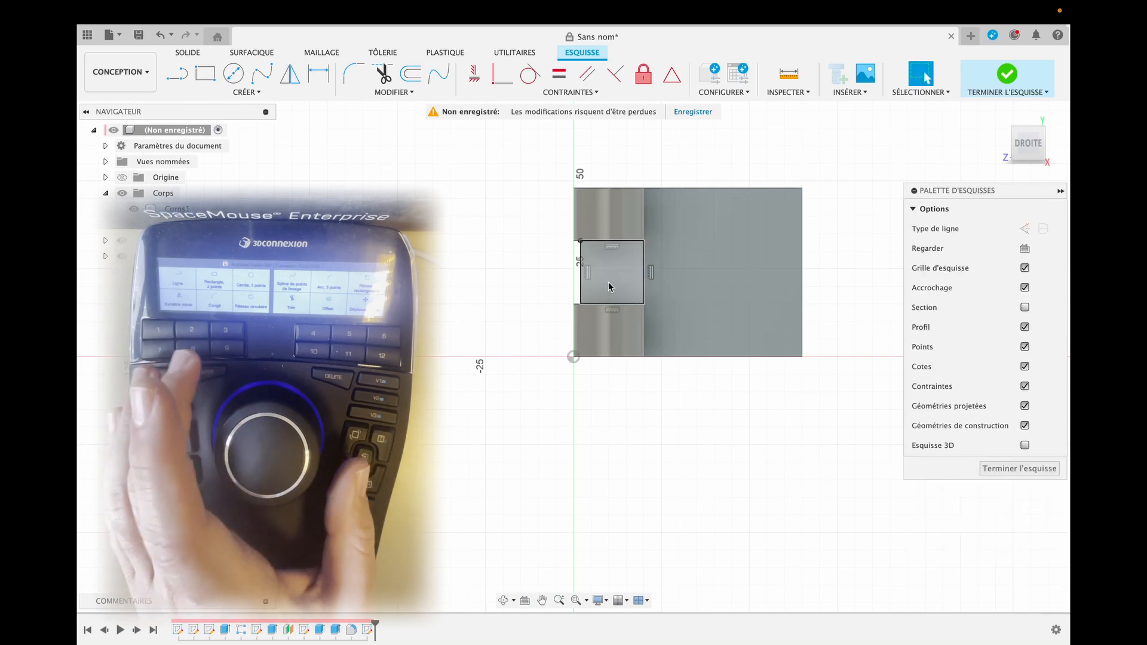
pyautogui.click(1018, 468)
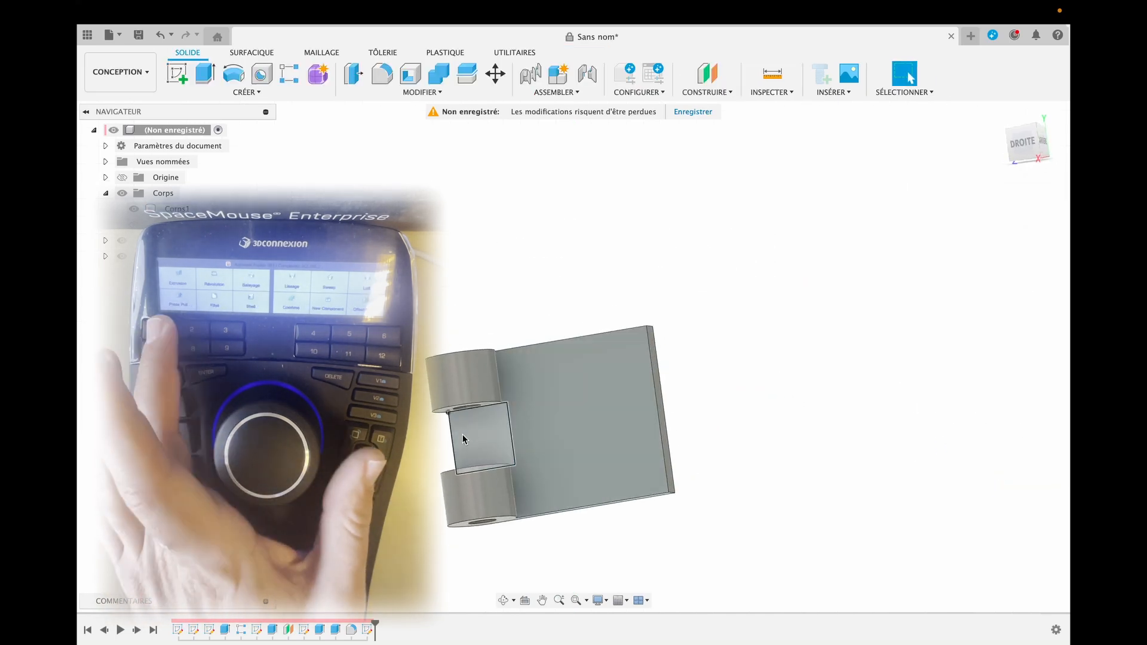
# Step: Extrude the rectangle between the two cylinders -10 mm as a cut to notch the plate
pyautogui.click(463, 435)
pyautogui.press('e')
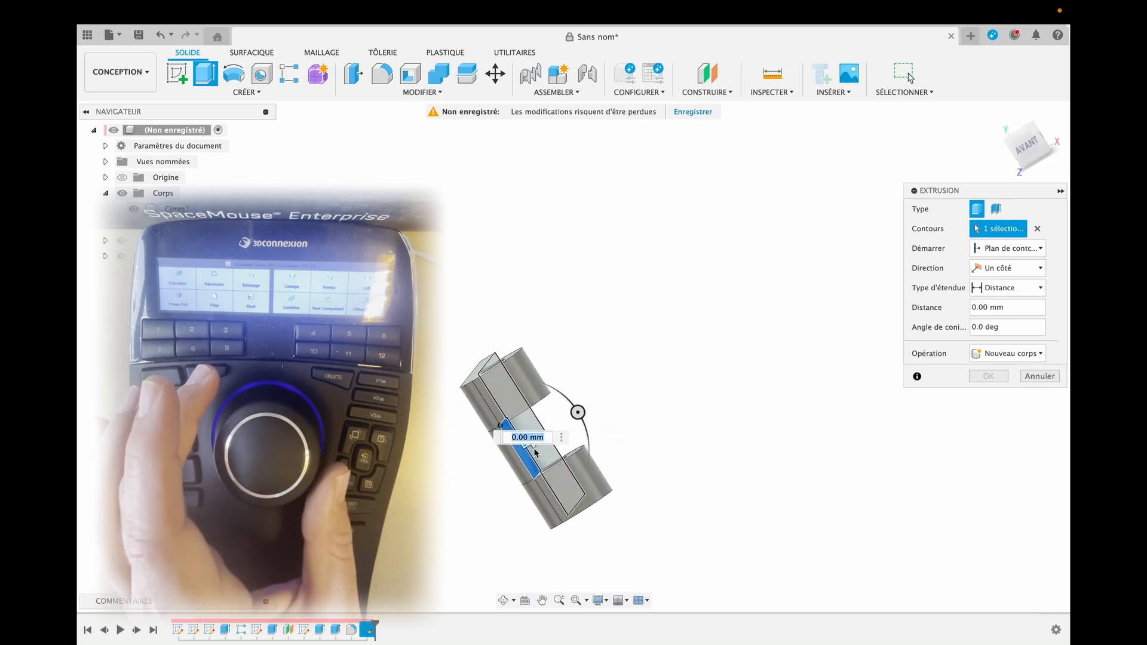
pyautogui.moveTo(540, 404); pyautogui.dragTo(507, 453)
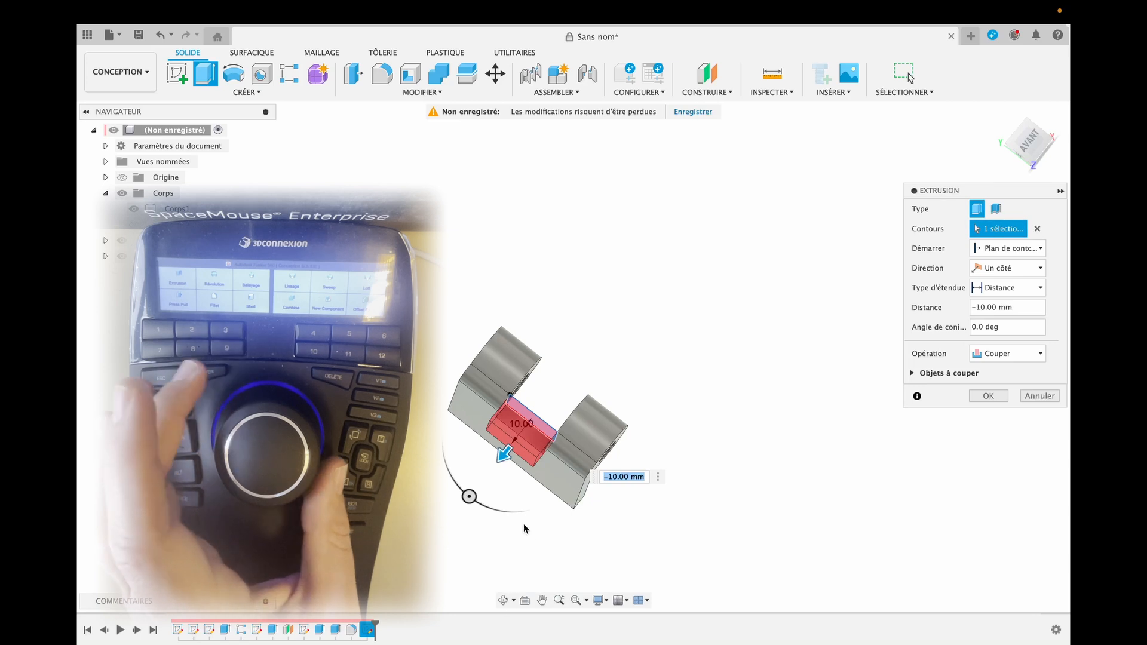
pyautogui.press('Return')
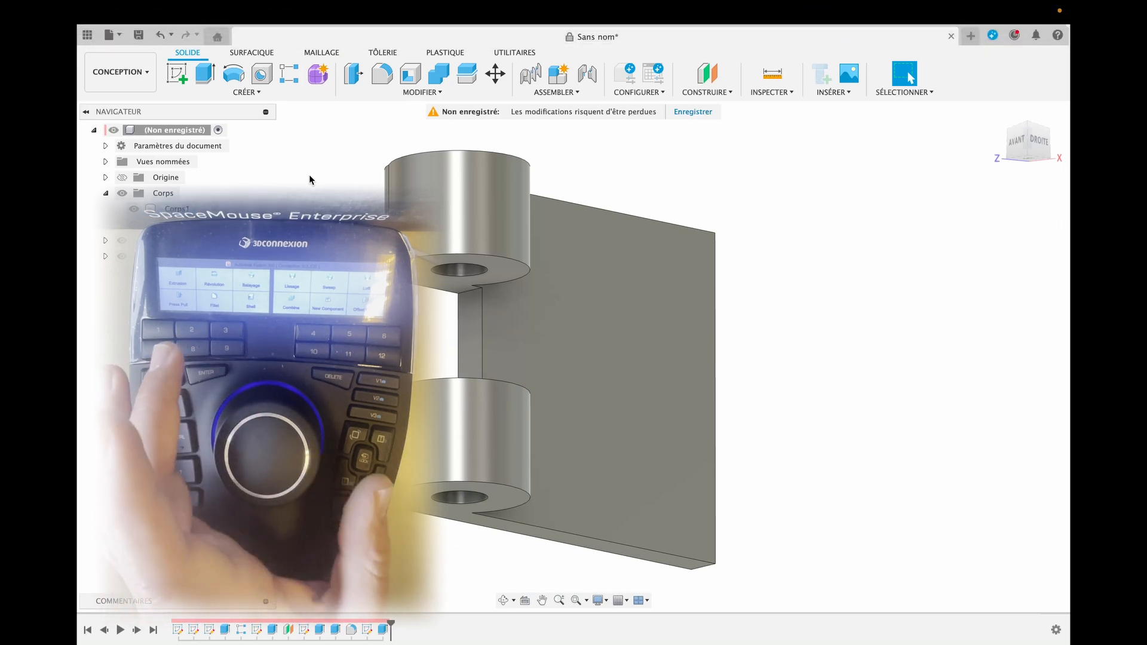
# Step: Fillet the two exposed edges of the notch between the cylinders with a 1 mm radius
pyautogui.press('f')
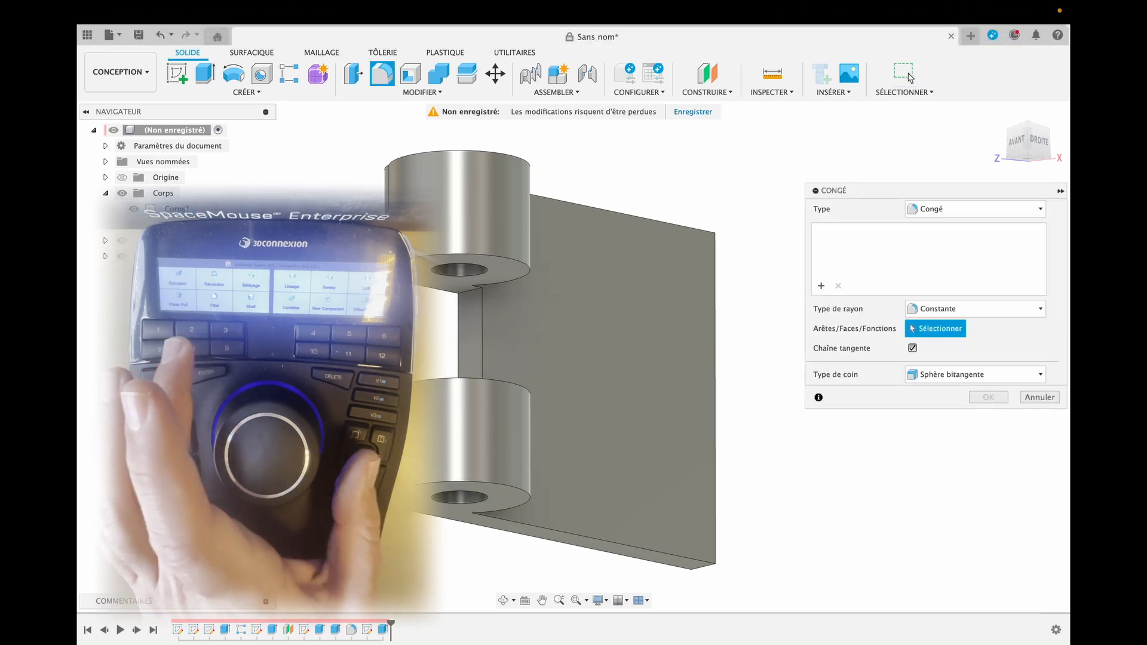
pyautogui.click(475, 340)
pyautogui.click(483, 338)
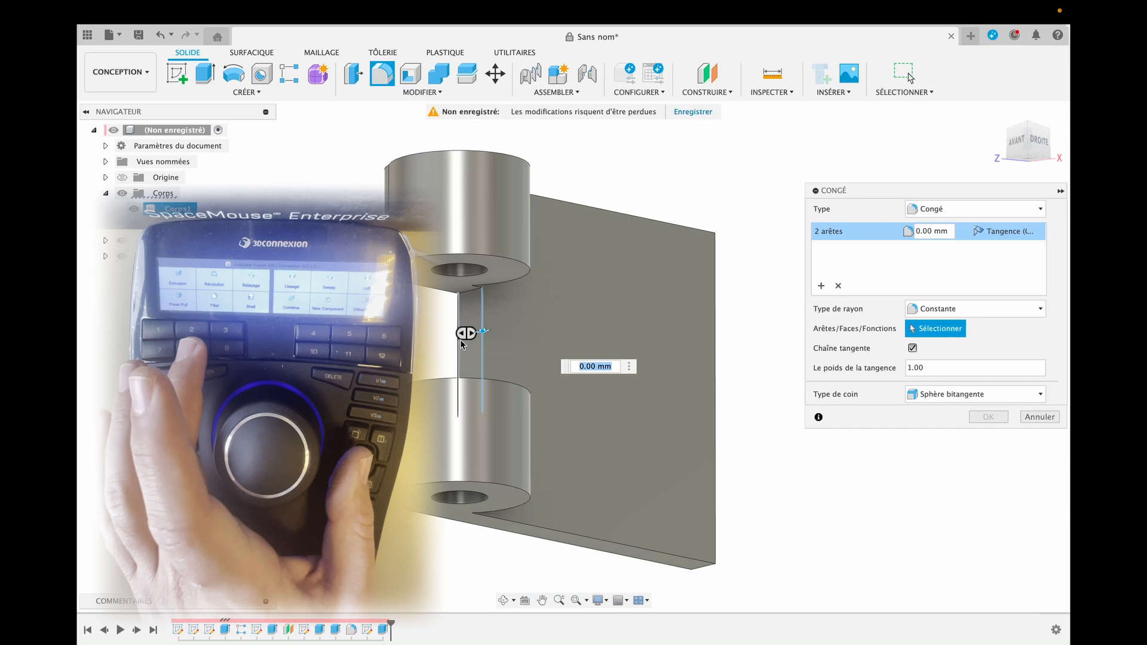
pyautogui.write('7')
pyautogui.press('Return')
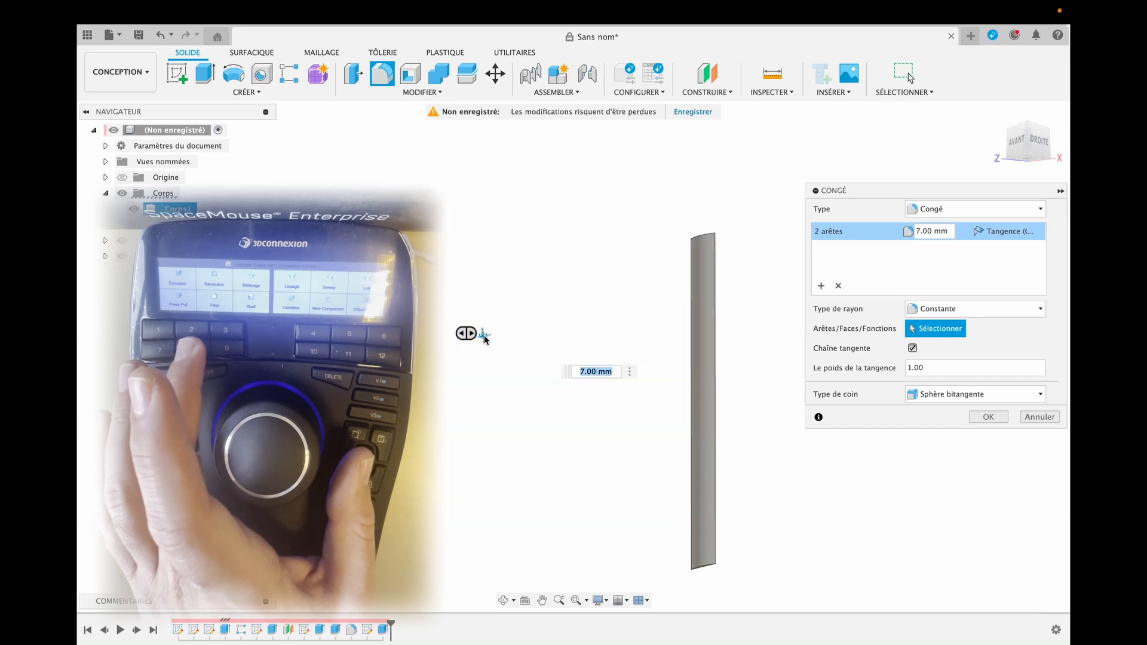
pyautogui.moveTo(484, 335); pyautogui.dragTo(486, 332)
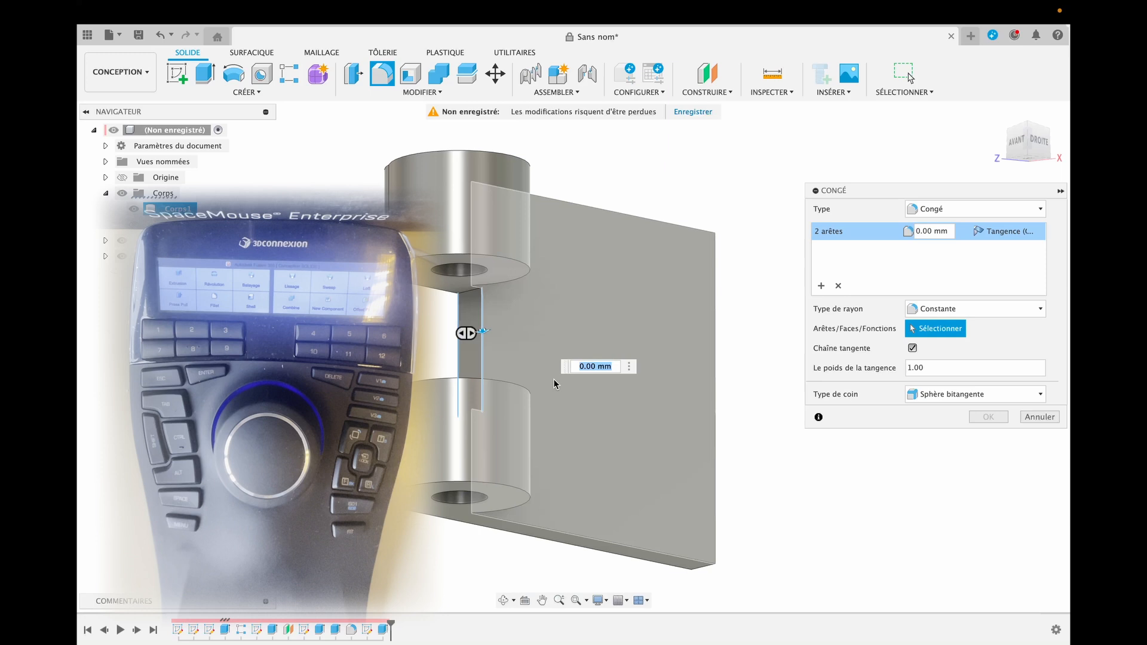
pyautogui.write('1')
pyautogui.press('Return')
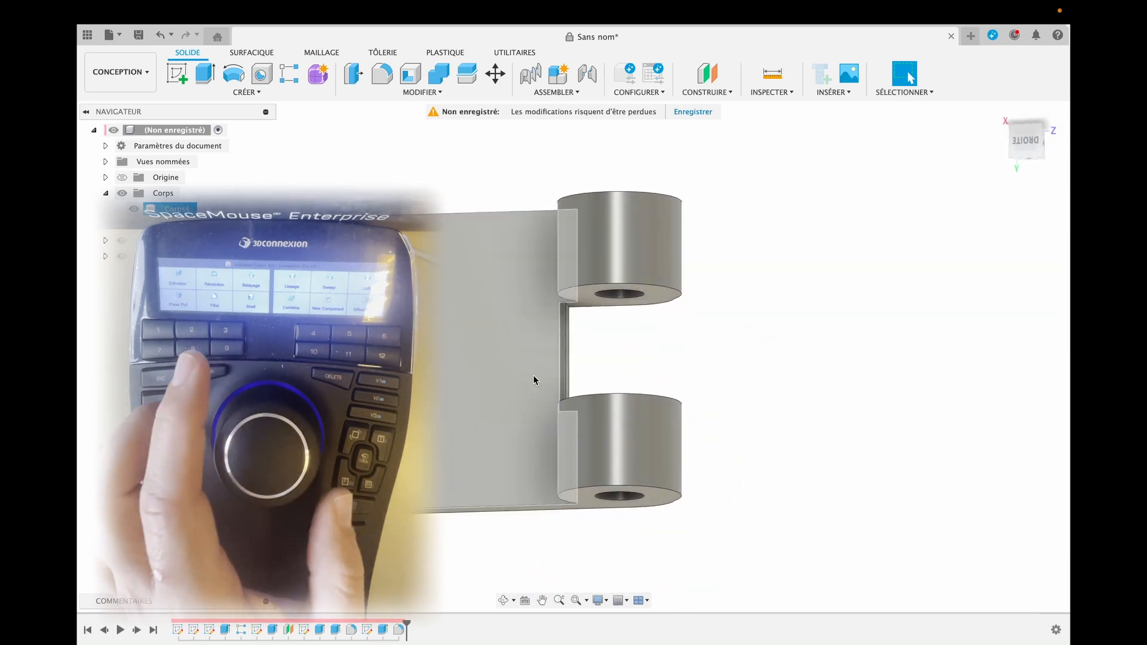
# Step: Start a sketch on the plate's flat face and draw a 5 mm diameter circle near the outer corner away from the cylinders
pyautogui.click(425, 362)
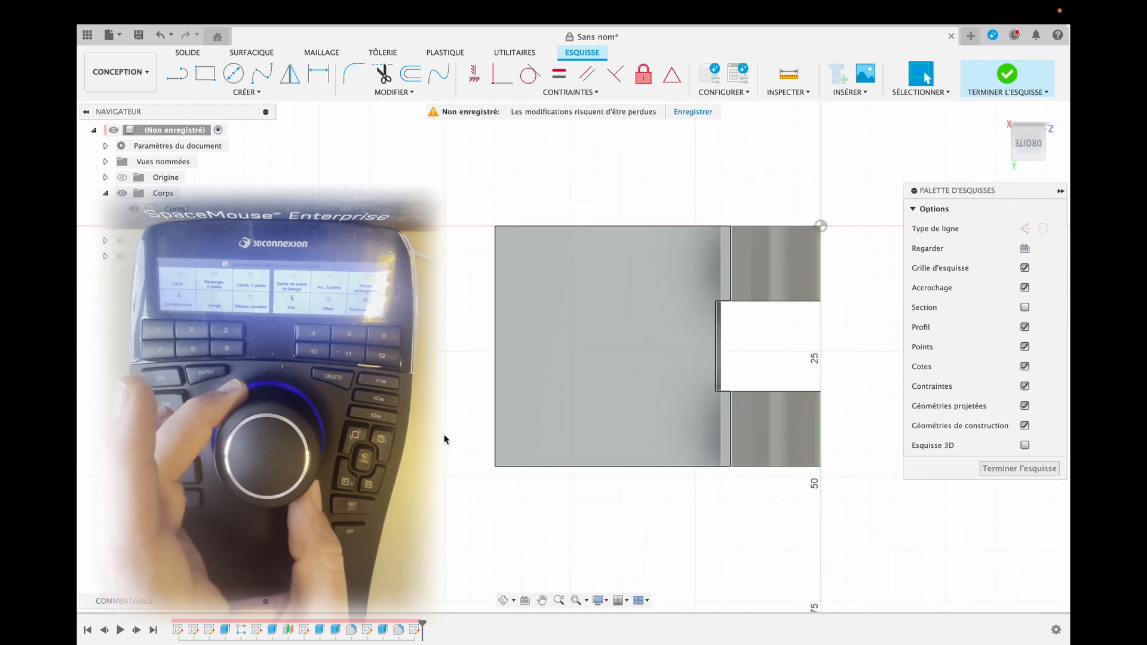
pyautogui.click(239, 73)
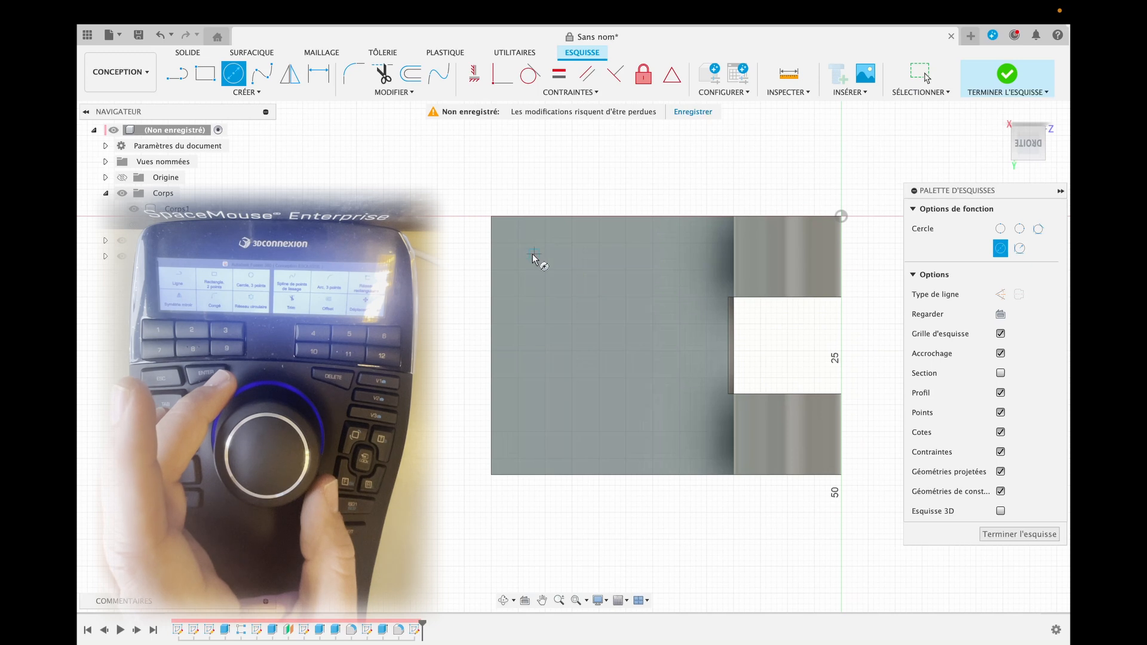
pyautogui.write('5')
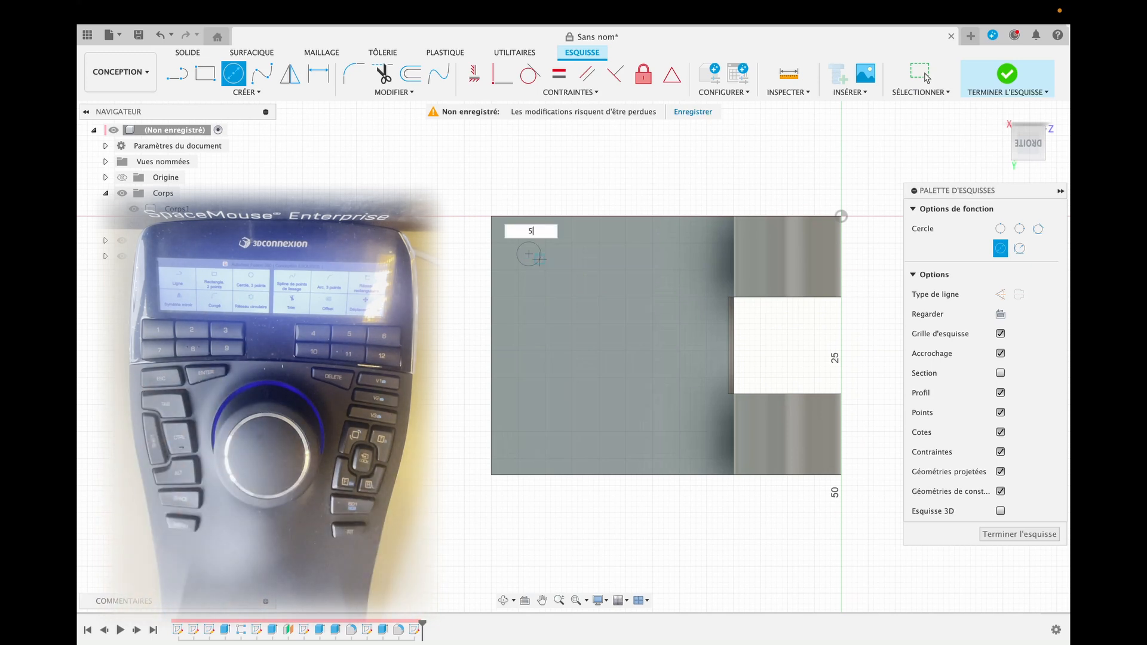
pyautogui.press('Return')
pyautogui.press('Escape')
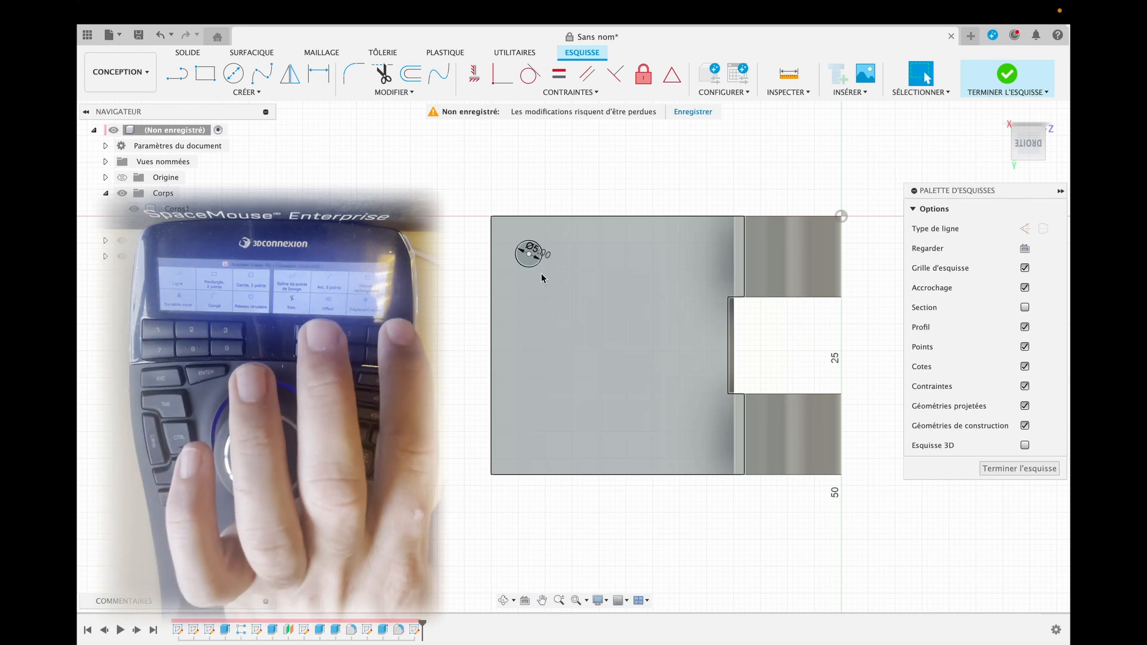
# Step: Pattern the circle rectangularly in a 2 by 2 layout spanning -33 mm and 33 mm across the plate, and finish the sketch
pyautogui.press('6')
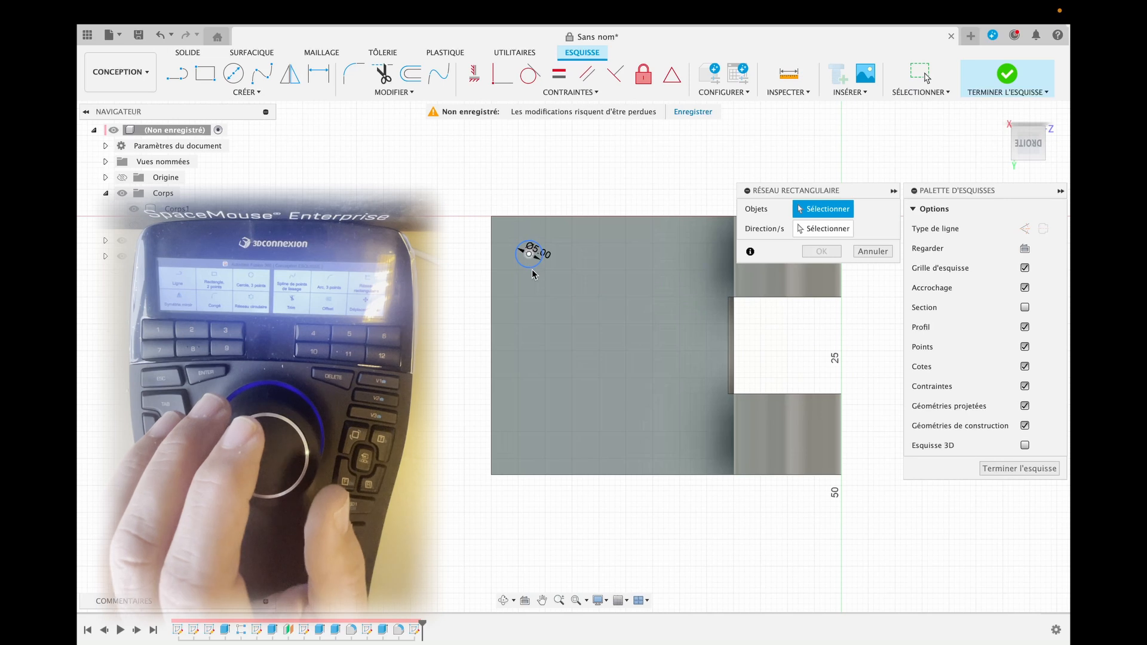
pyautogui.click(532, 269)
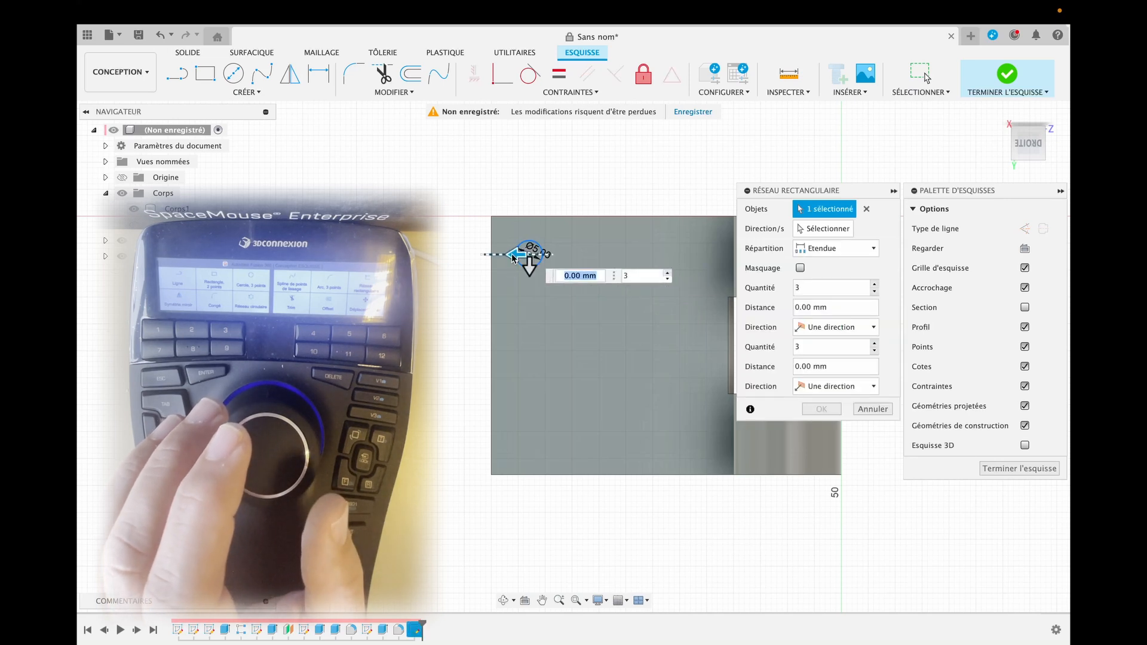
pyautogui.moveTo(512, 258); pyautogui.dragTo(696, 252)
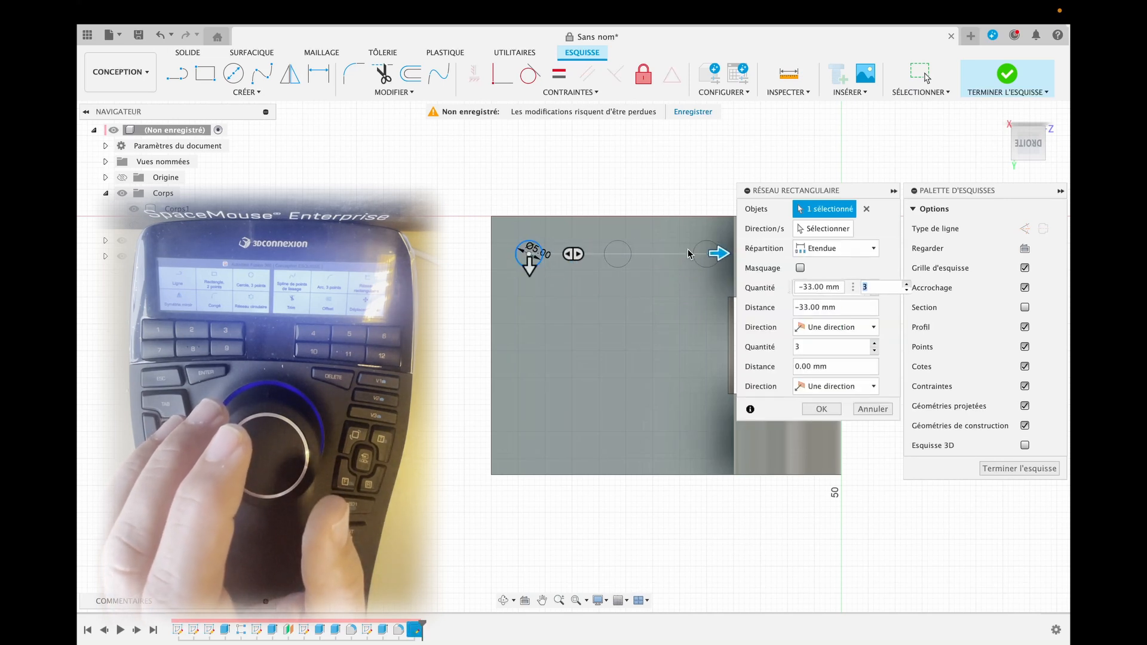
pyautogui.moveTo(530, 269); pyautogui.dragTo(529, 445)
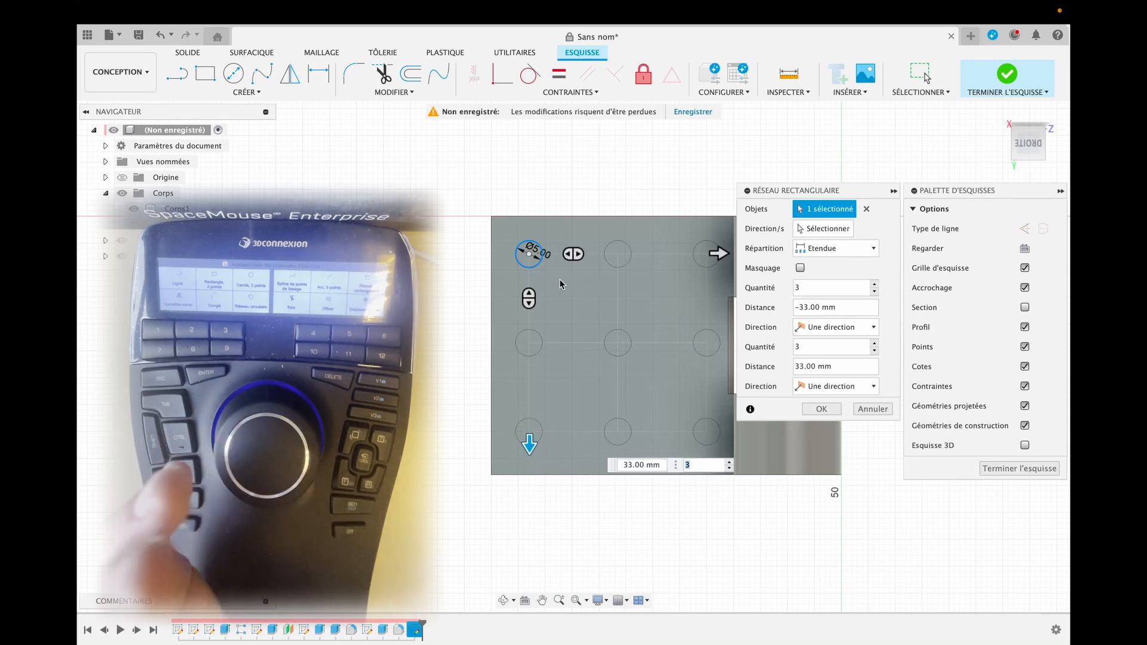
pyautogui.click(874, 291)
pyautogui.click(875, 351)
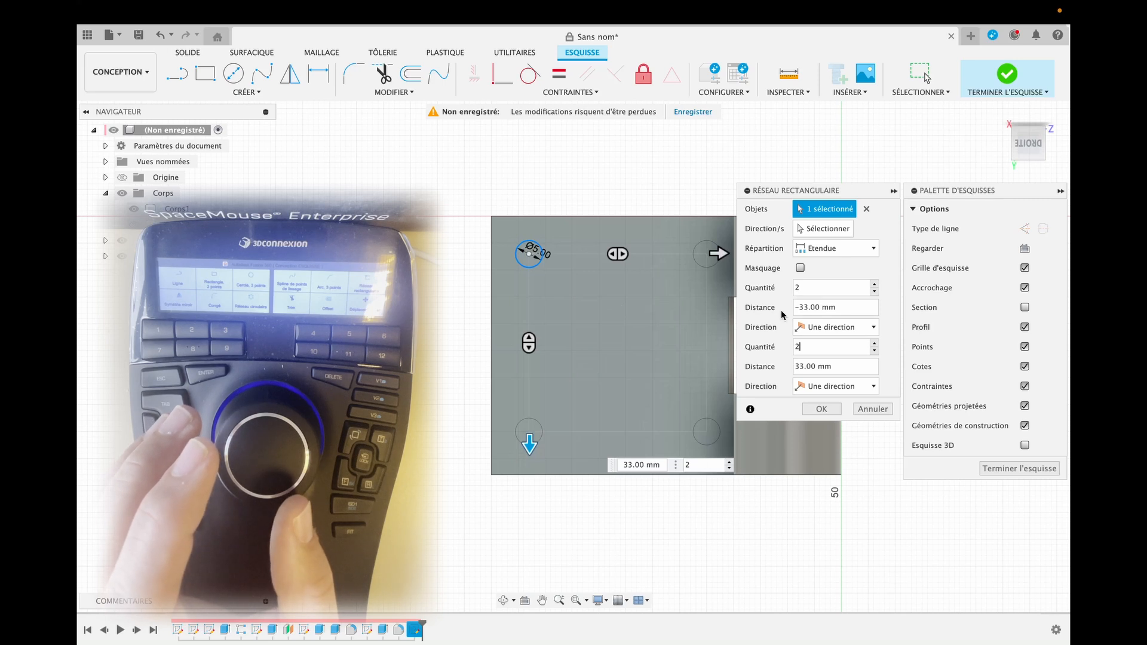
pyautogui.click(821, 410)
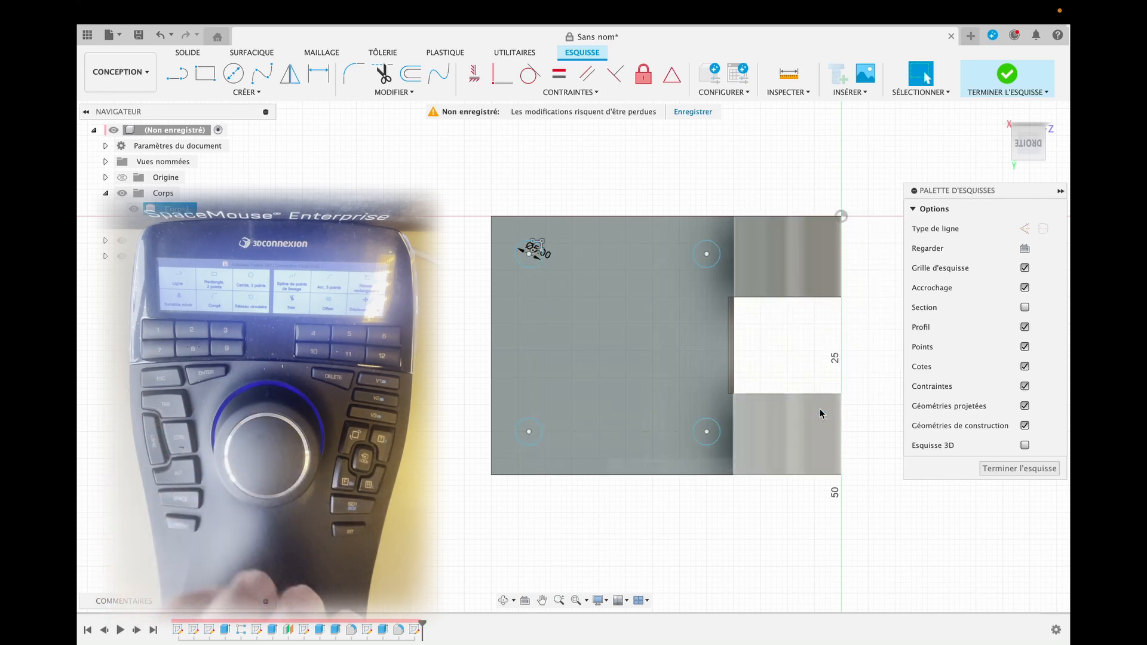
pyautogui.press('l')
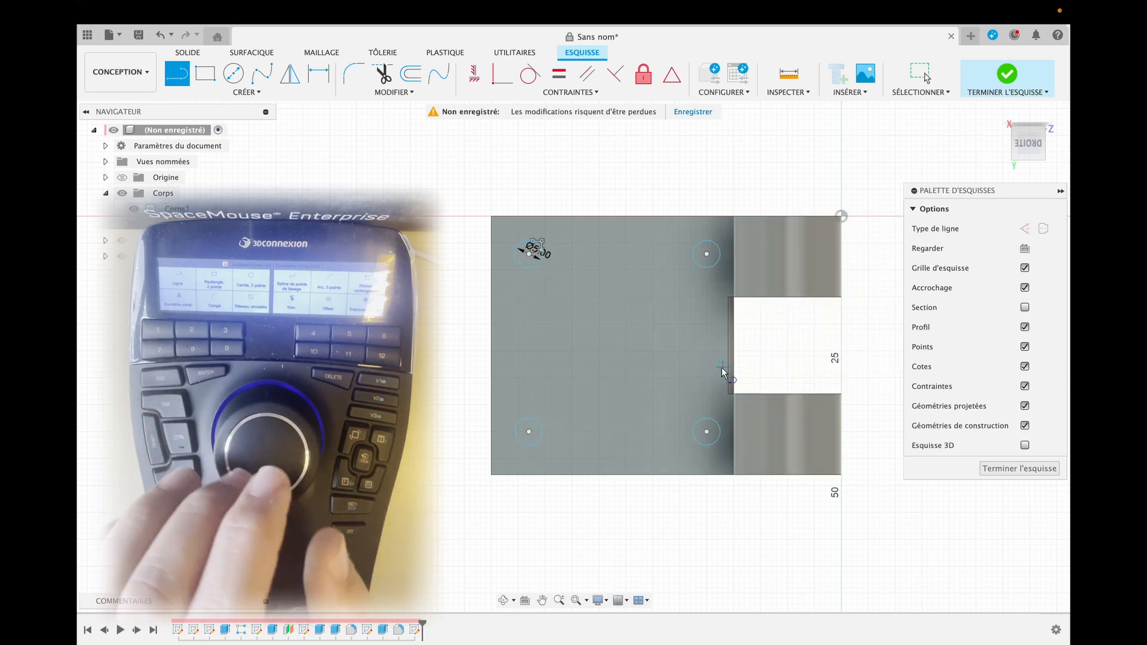
pyautogui.click(1005, 469)
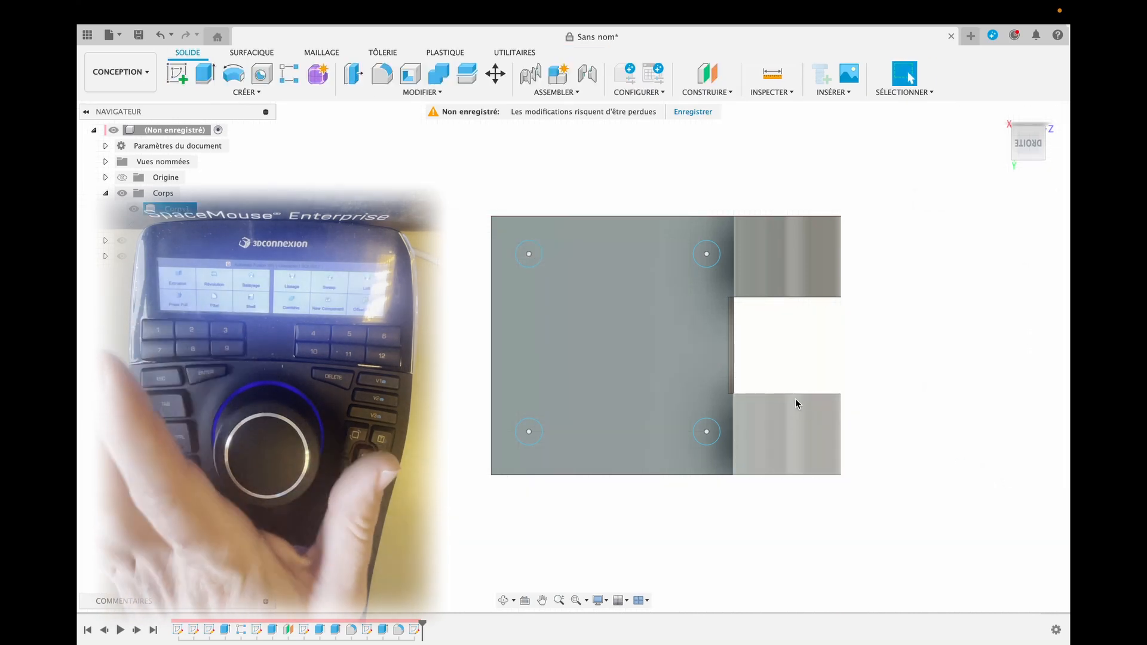
# Step: Extrude the four circles -8 mm to cut screw holes through the plate
pyautogui.press('e')
pyautogui.click(530, 254)
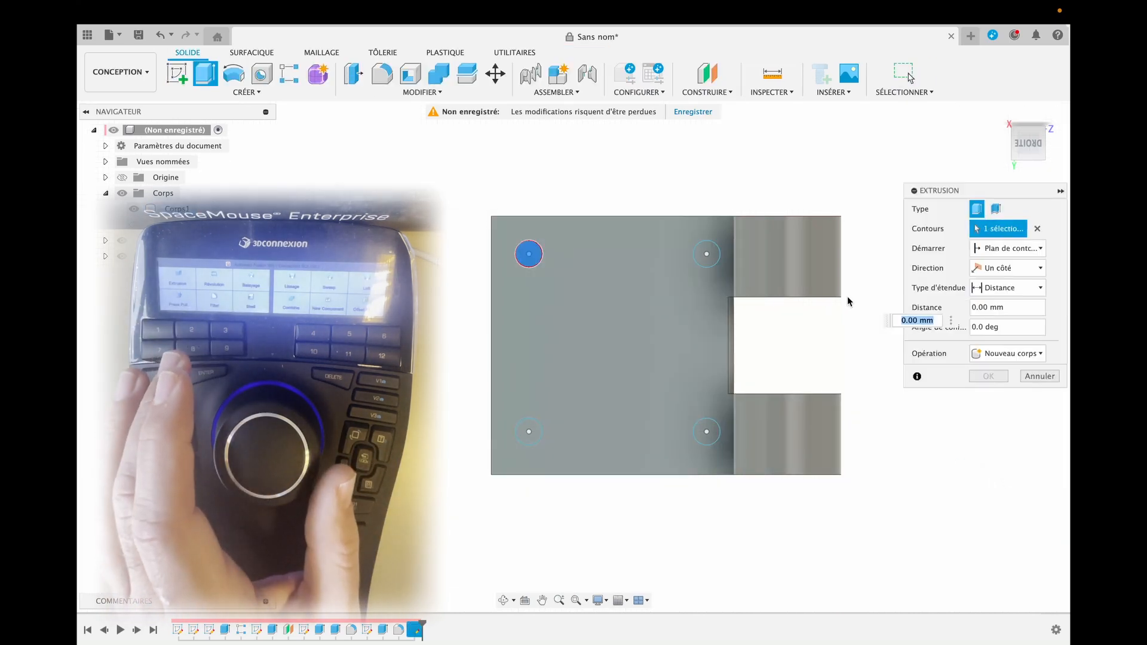
pyautogui.click(706, 254)
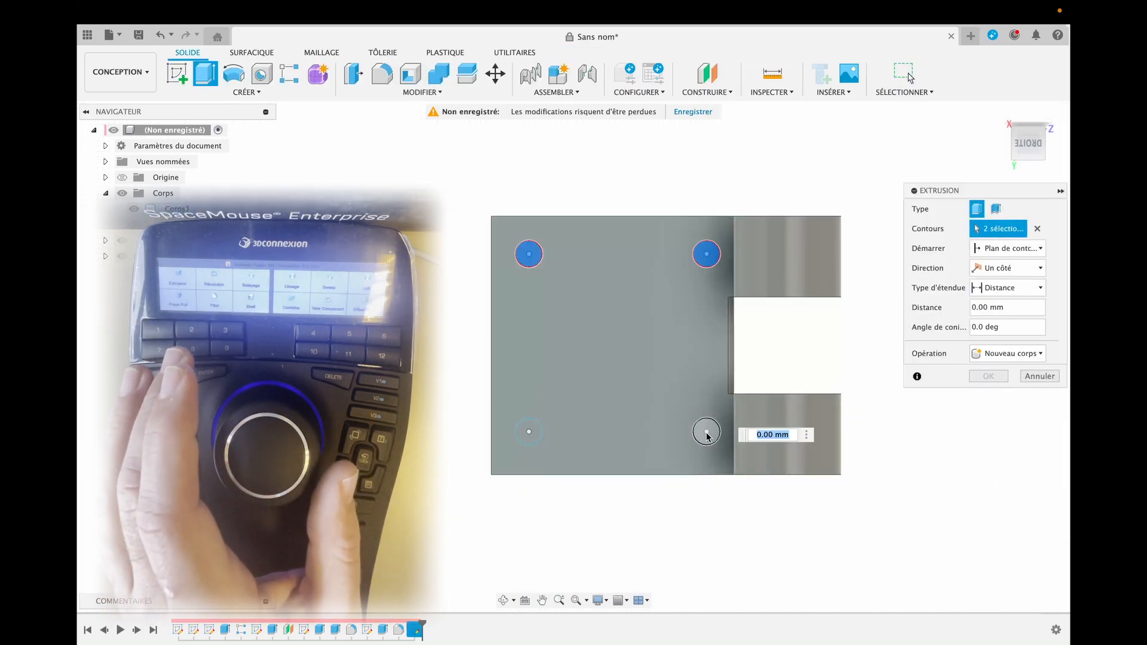
pyautogui.click(706, 432)
pyautogui.click(529, 431)
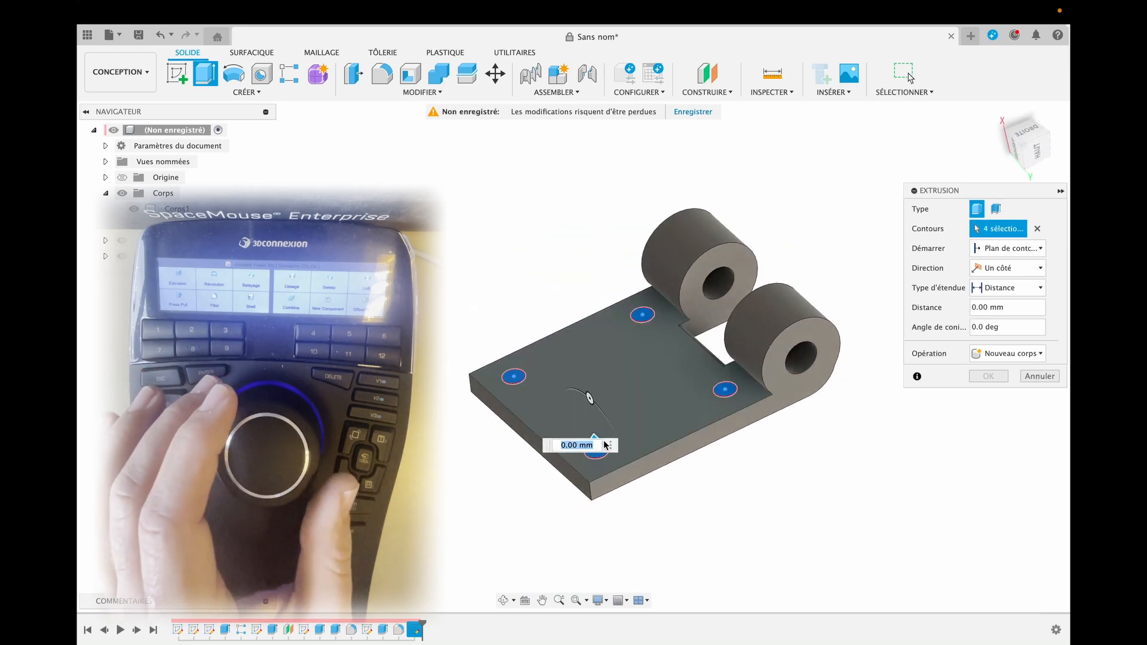
pyautogui.write('-')
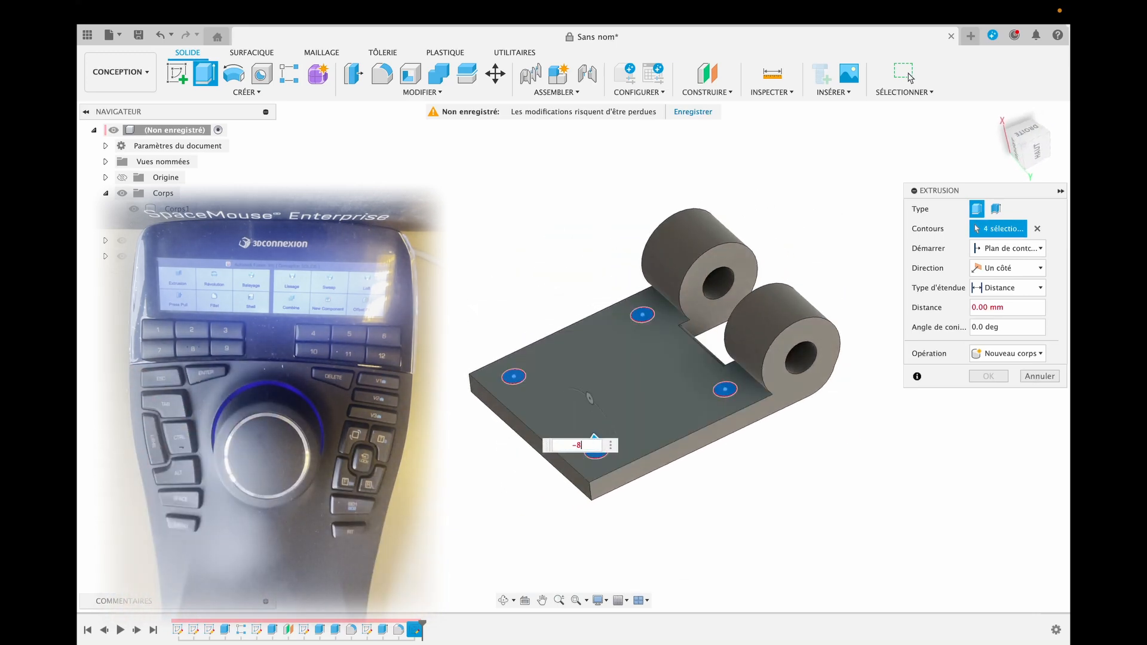
pyautogui.write('8')
pyautogui.press('Return')
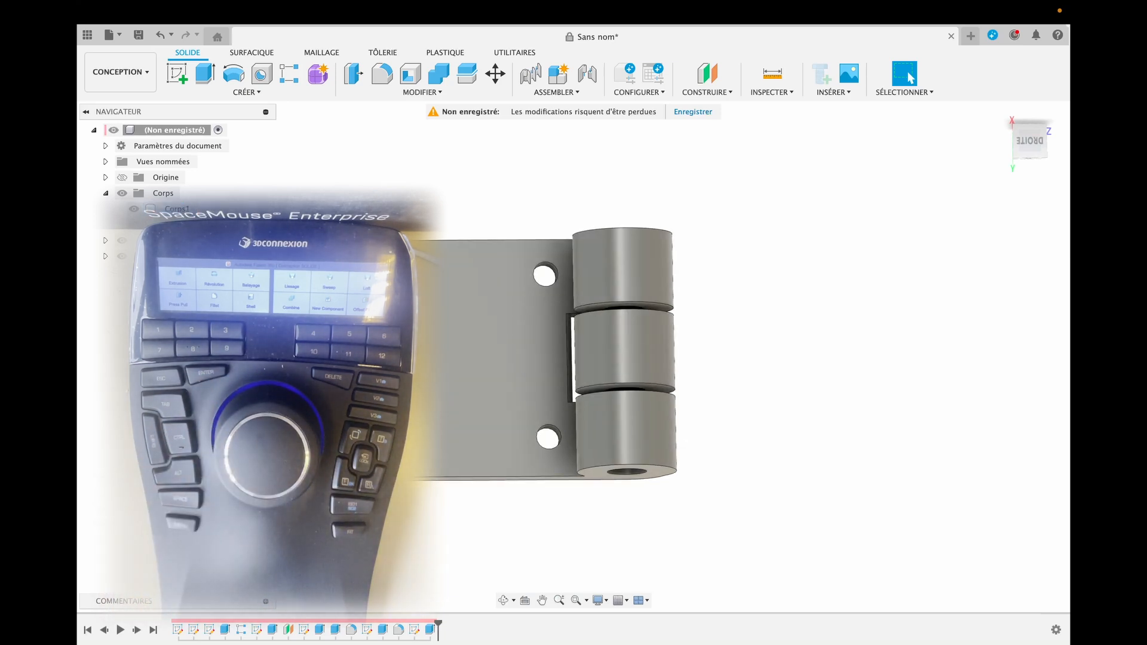
# Step: Hide the finished hinge leaf and create a construction plane offset -11 mm from the YZ origin plane
pyautogui.click(134, 209)
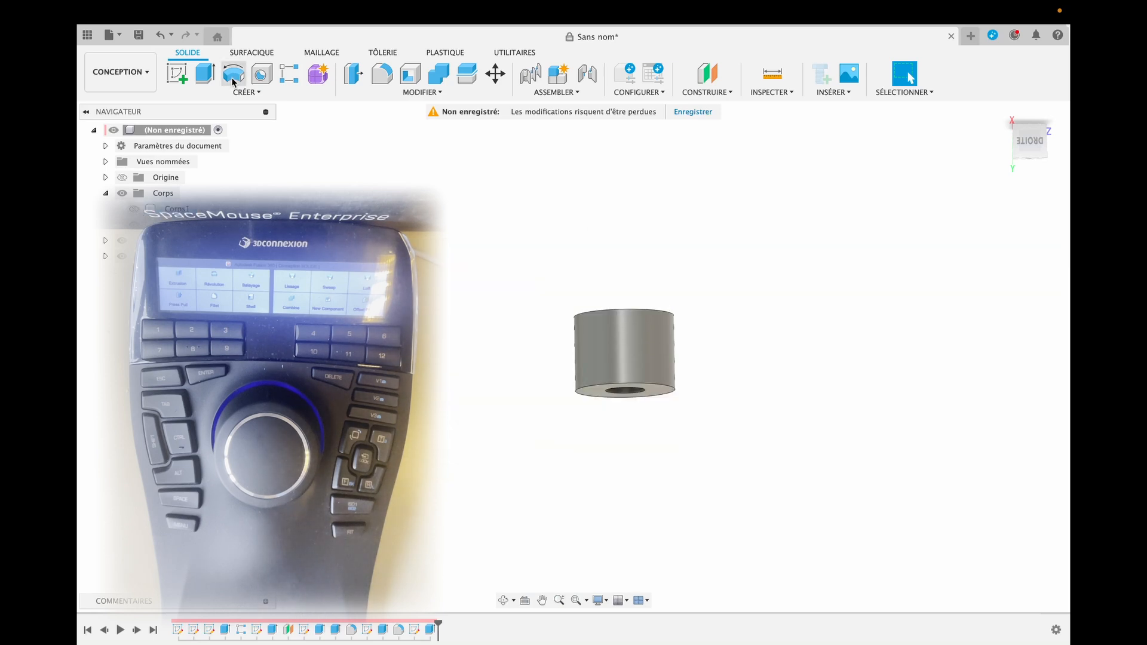
pyautogui.press('F12')
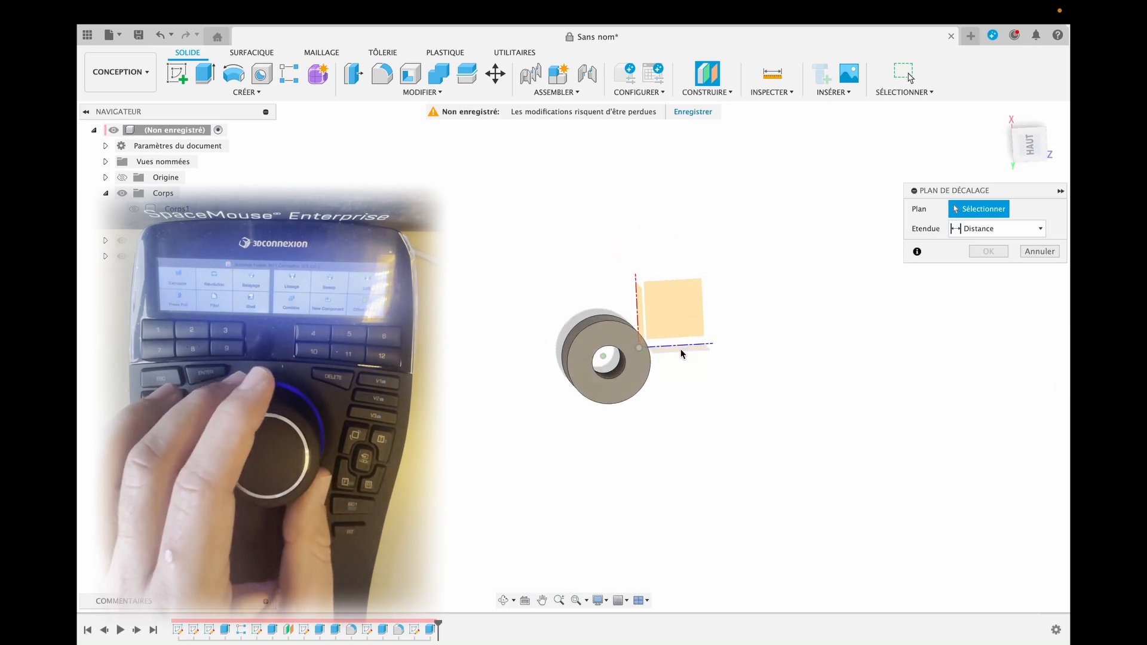
pyautogui.click(681, 346)
pyautogui.write('-1')
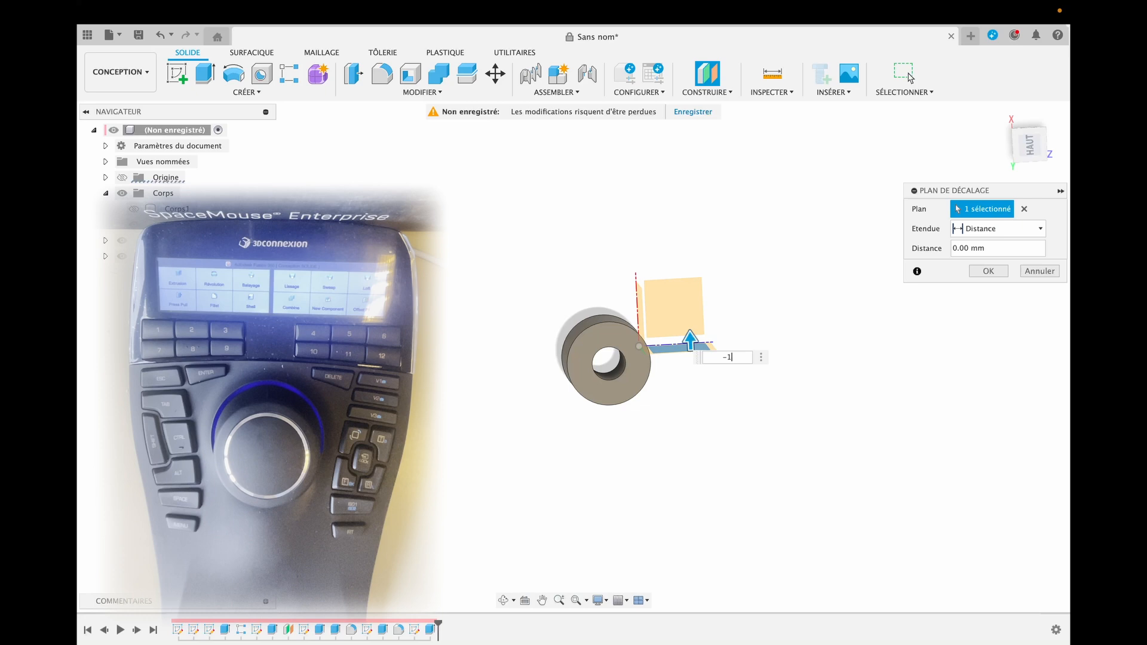
pyautogui.write('1')
pyautogui.press('Return')
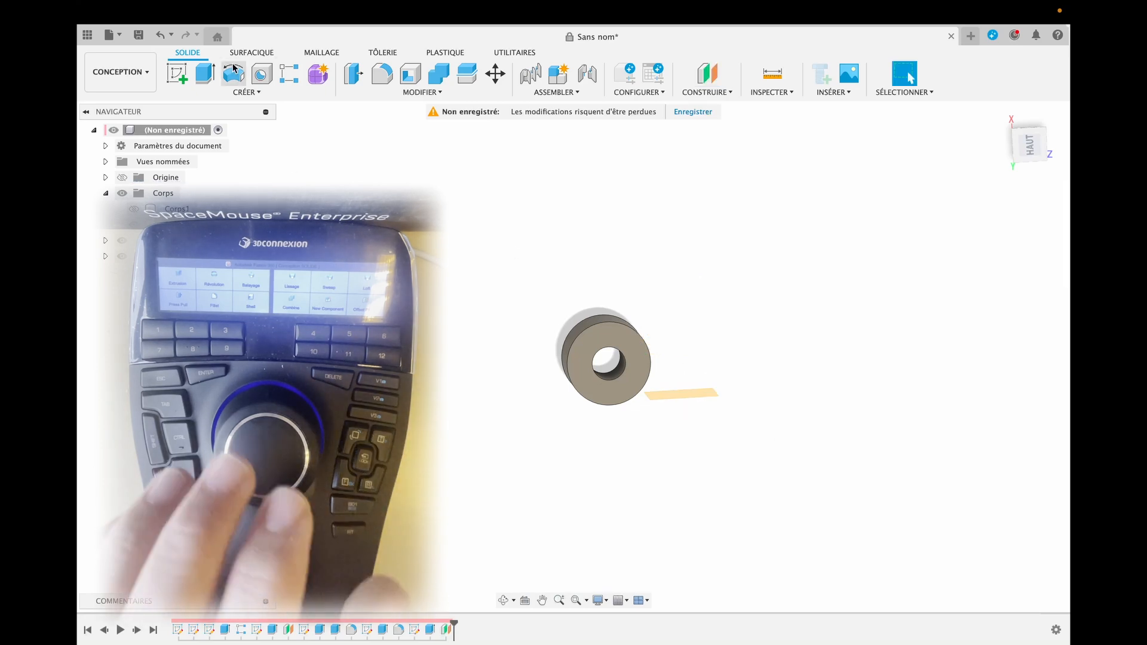
# Step: Sketch a 48 by 115 mm rectangle on the offset plane, starting at the knuckles' plate-side corner and extending over them away from the first leaf
pyautogui.click(177, 71)
pyautogui.click(683, 391)
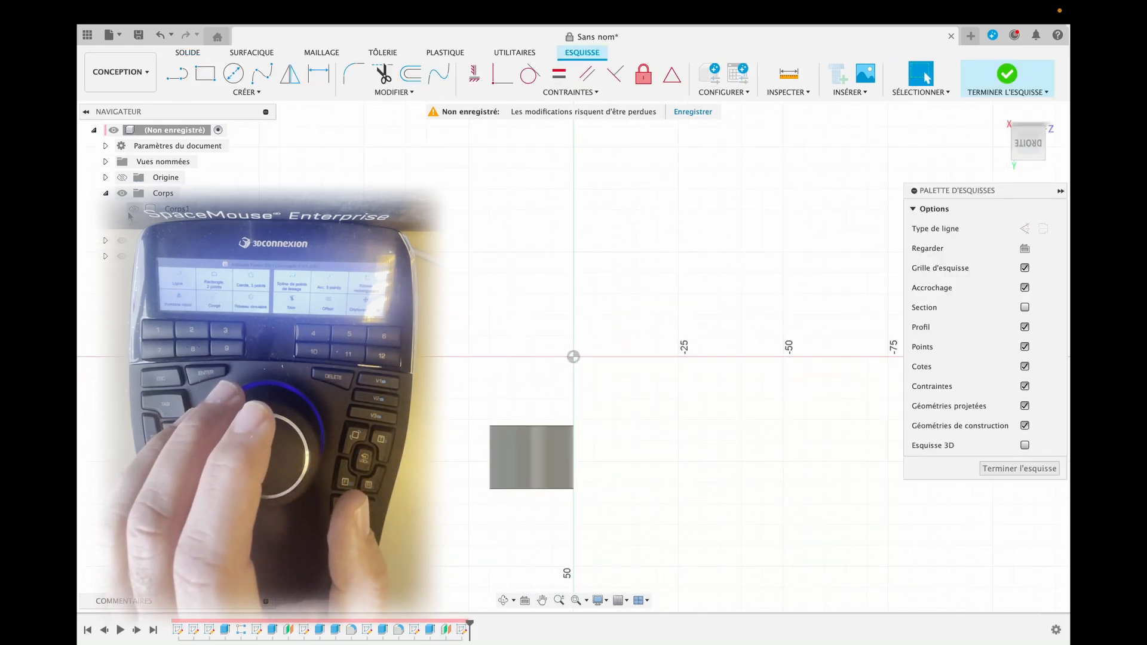
pyautogui.click(200, 79)
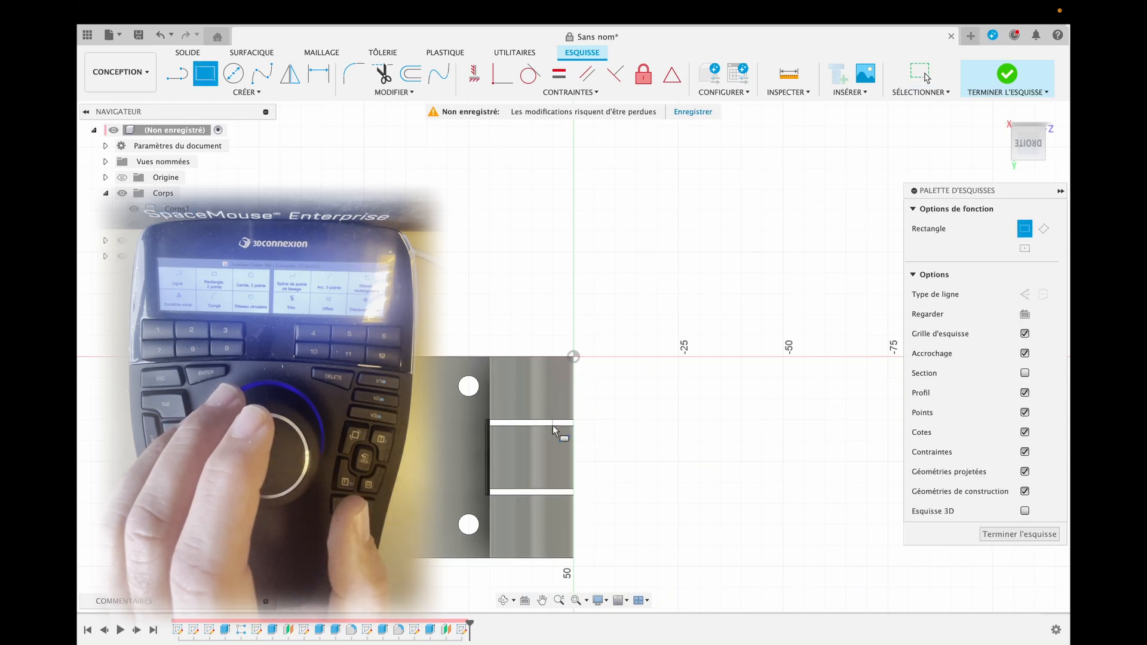
pyautogui.click(488, 356)
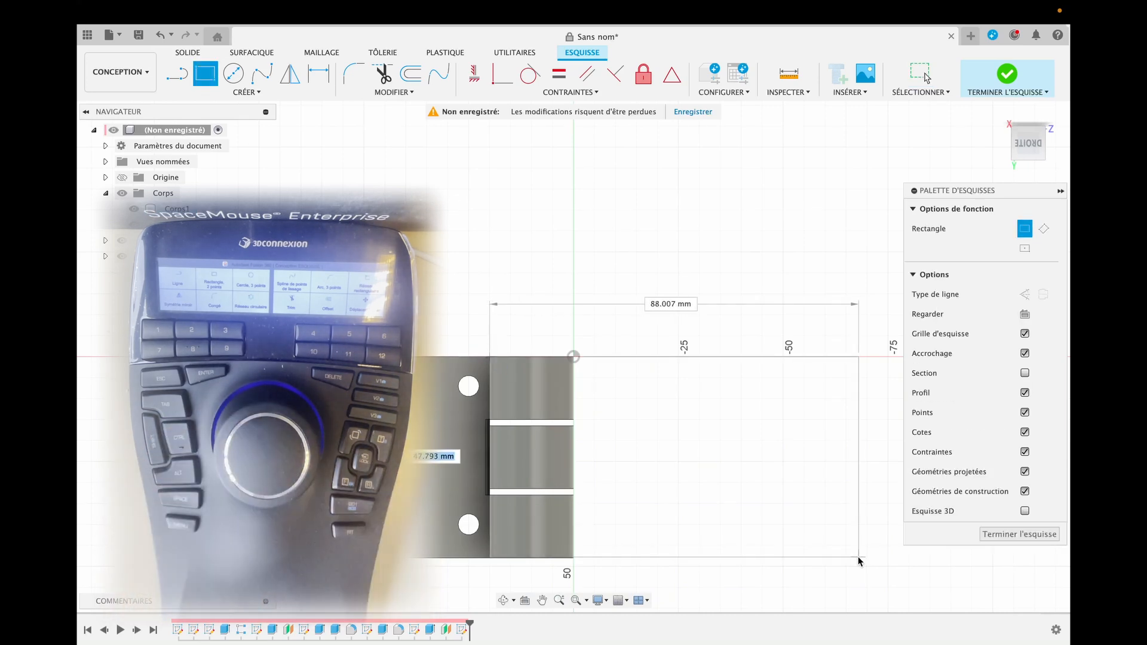
pyautogui.press('Tab')
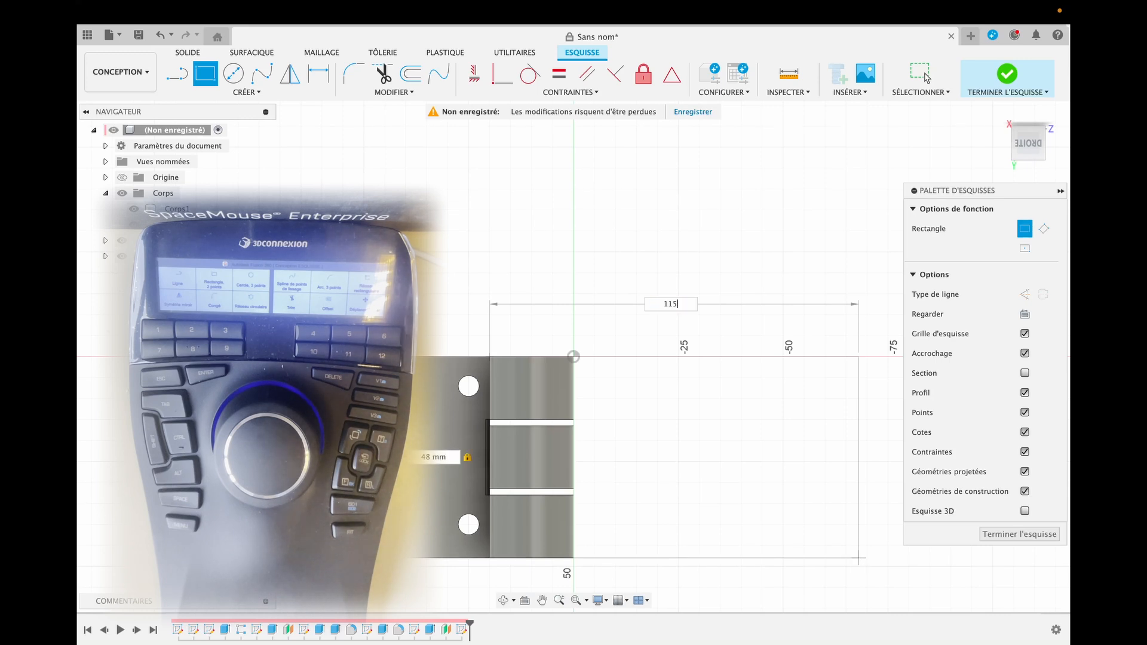
pyautogui.write('115')
pyautogui.press('Tab')
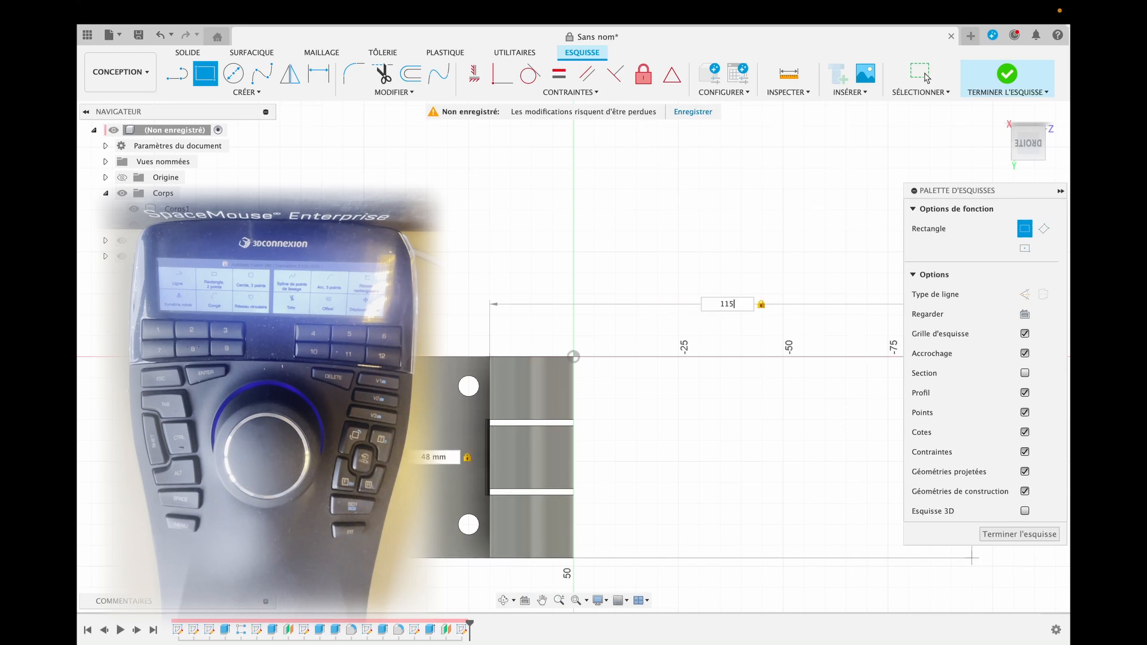
pyautogui.press('Return')
pyautogui.press('Escape')
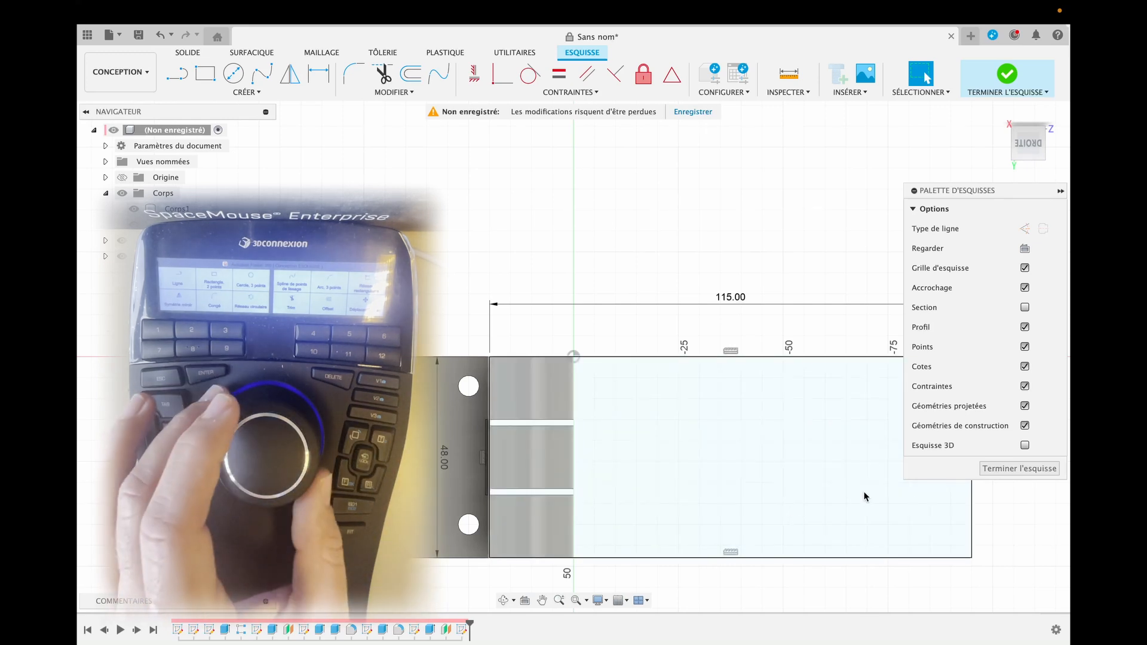
# Step: Finish the sketch, hide the first leaf's remaining body, and extrude the rectangle 5 mm as a plate joined to the middle knuckle
pyautogui.click(1019, 468)
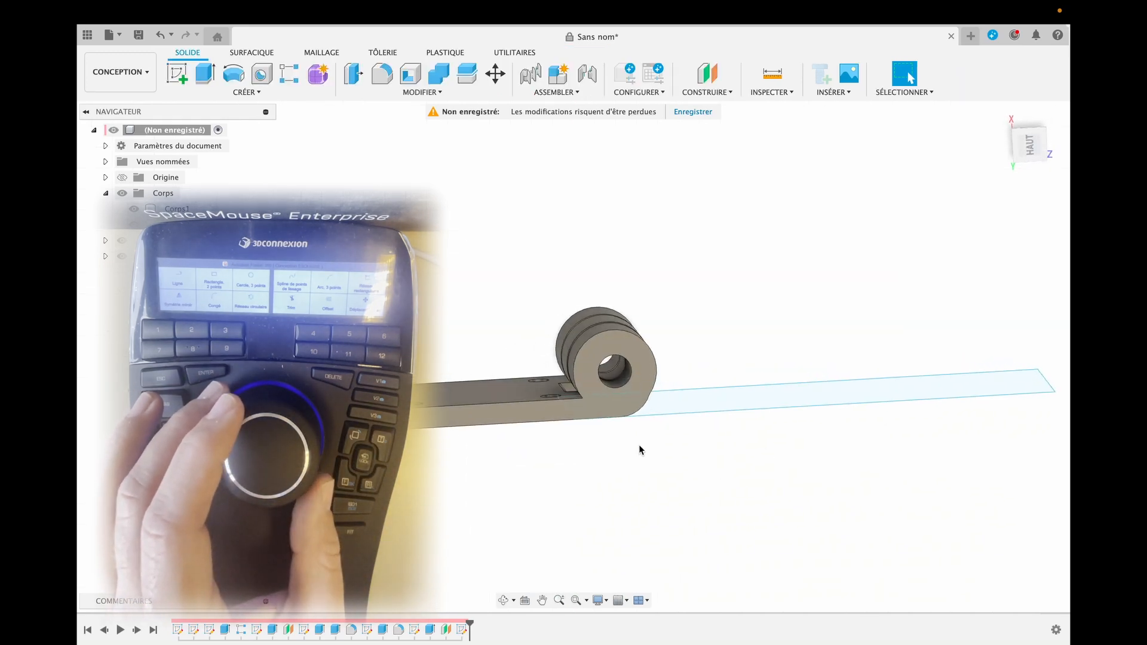
pyautogui.click(134, 209)
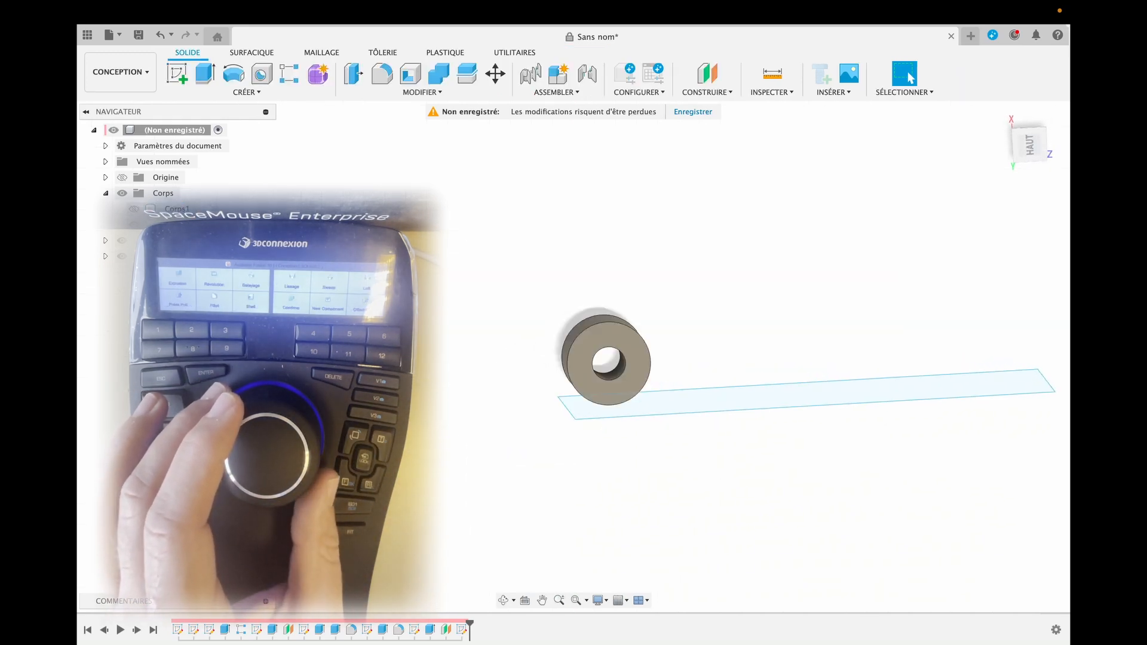
pyautogui.click(708, 396)
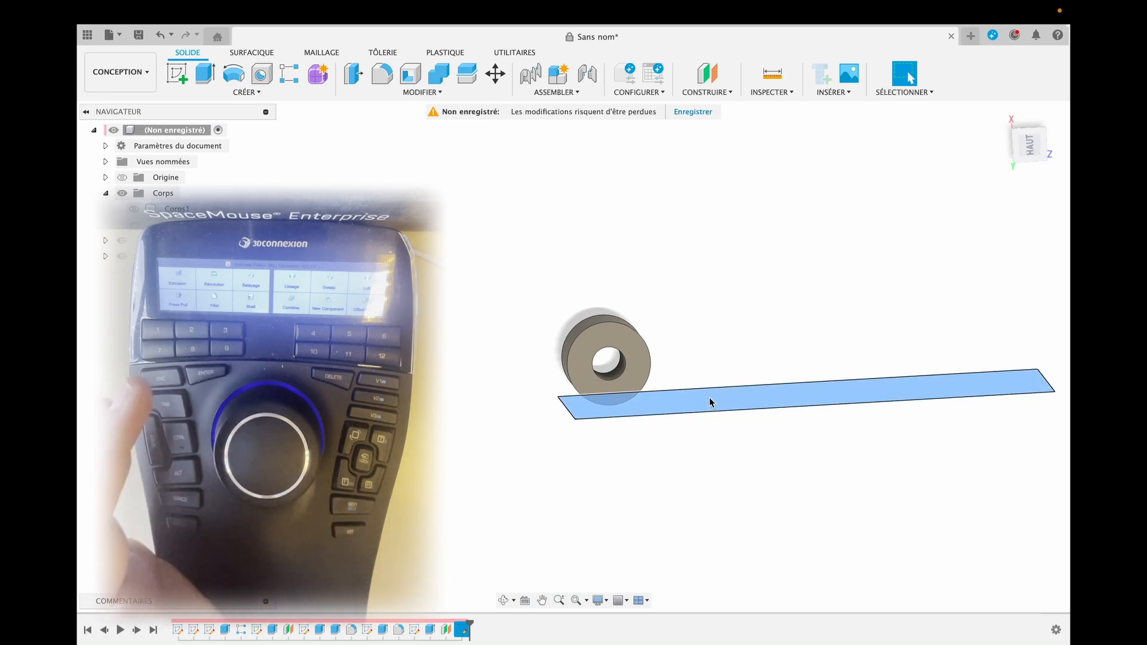
pyautogui.press('e')
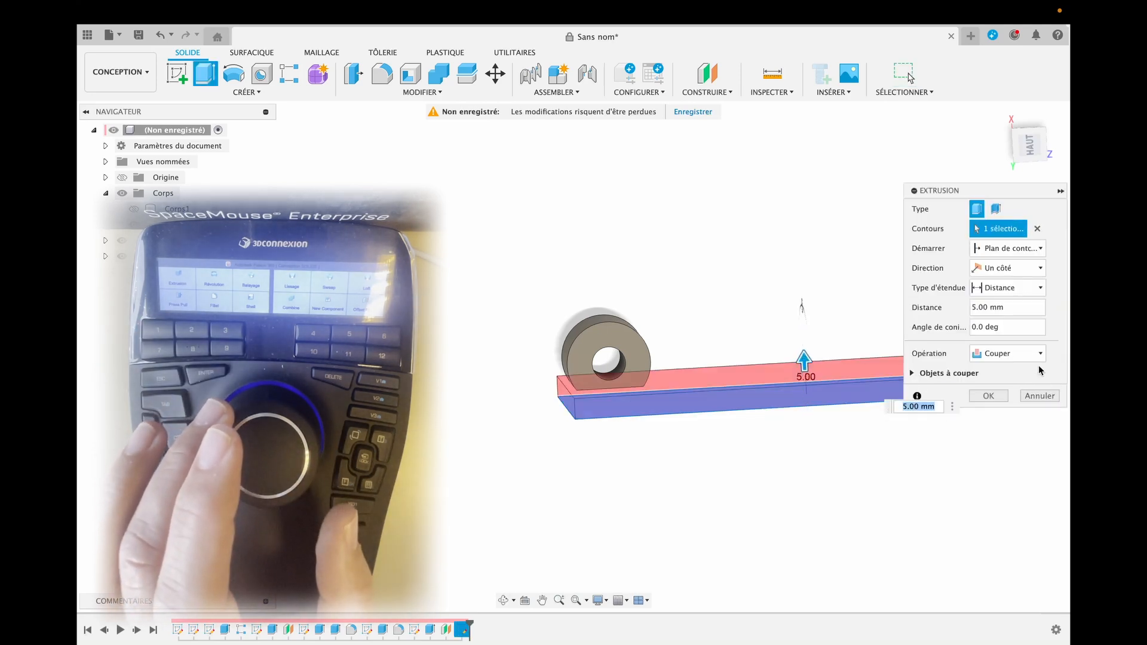
pyautogui.click(1007, 353)
pyautogui.click(991, 369)
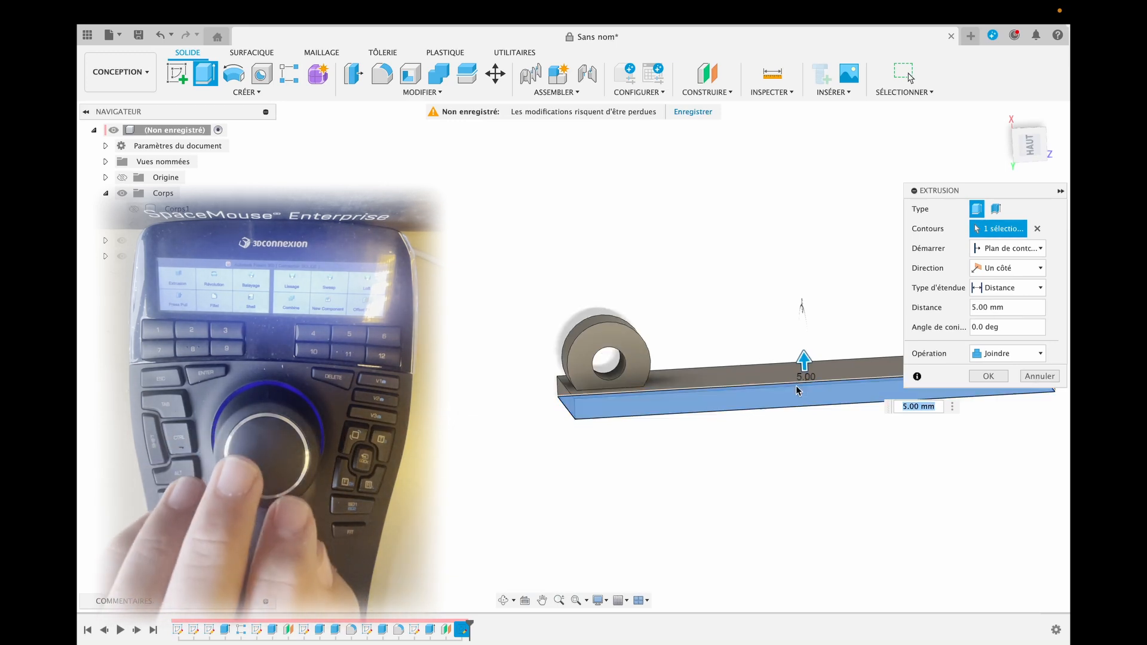
pyautogui.click(989, 376)
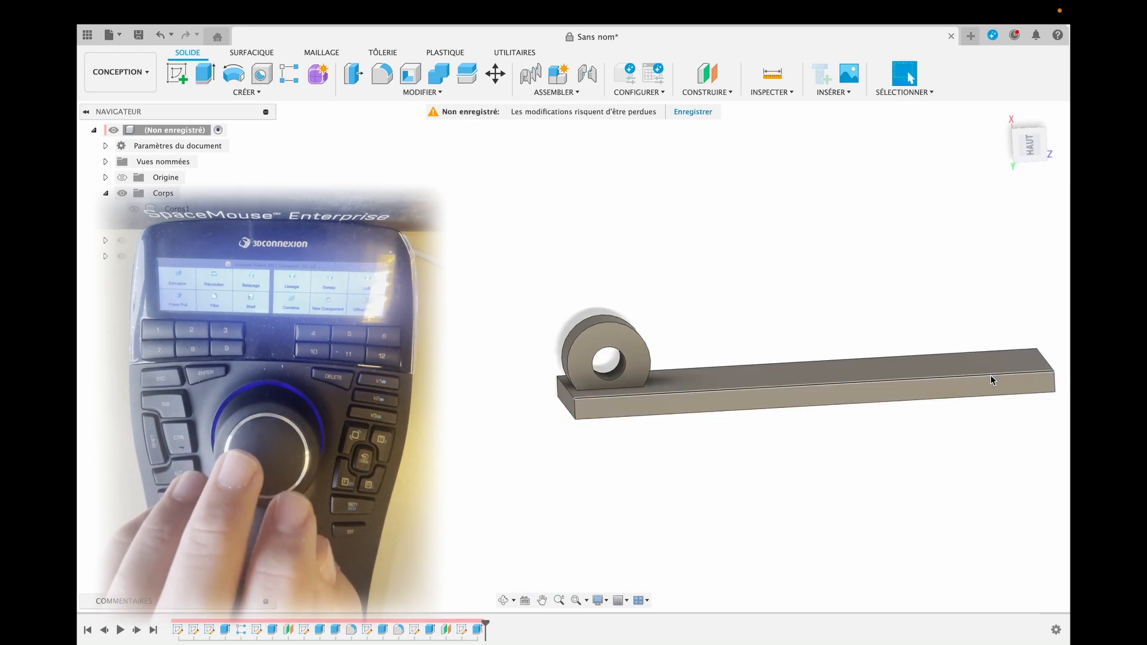
# Step: Extrude the new plate's knuckle-side end face by -2 mm to shorten the plate
pyautogui.click(566, 399)
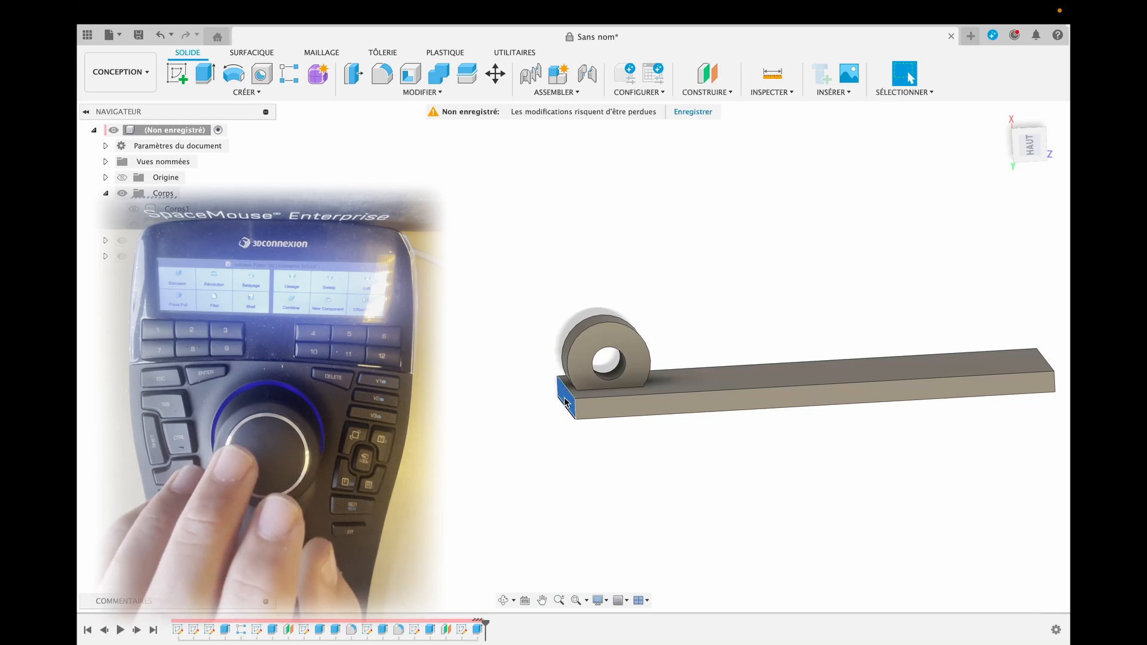
pyautogui.write('e')
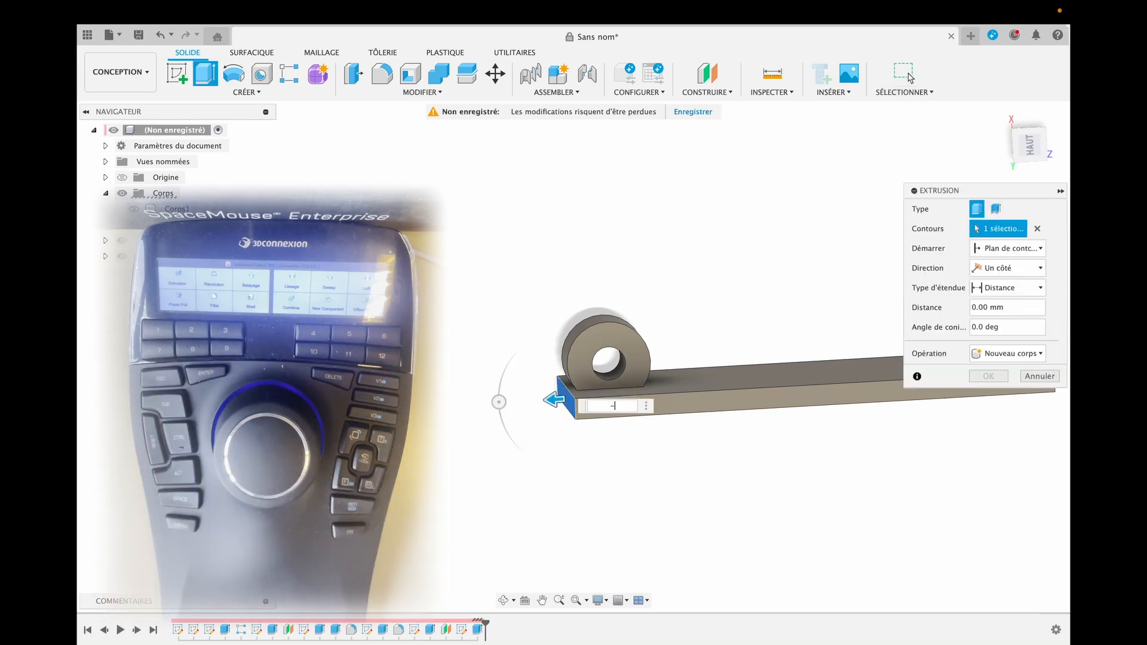
pyautogui.write('-2')
pyautogui.press('Return')
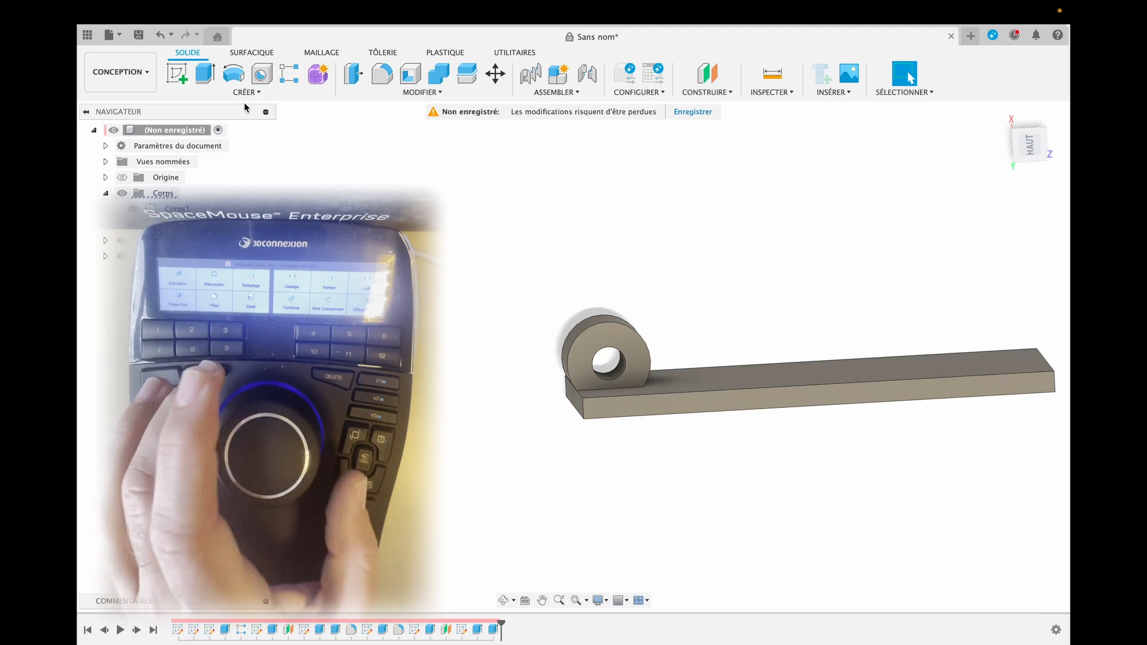
# Step: Fillet the outer bottom edge of the plate at its knuckle-side end
pyautogui.press('f')
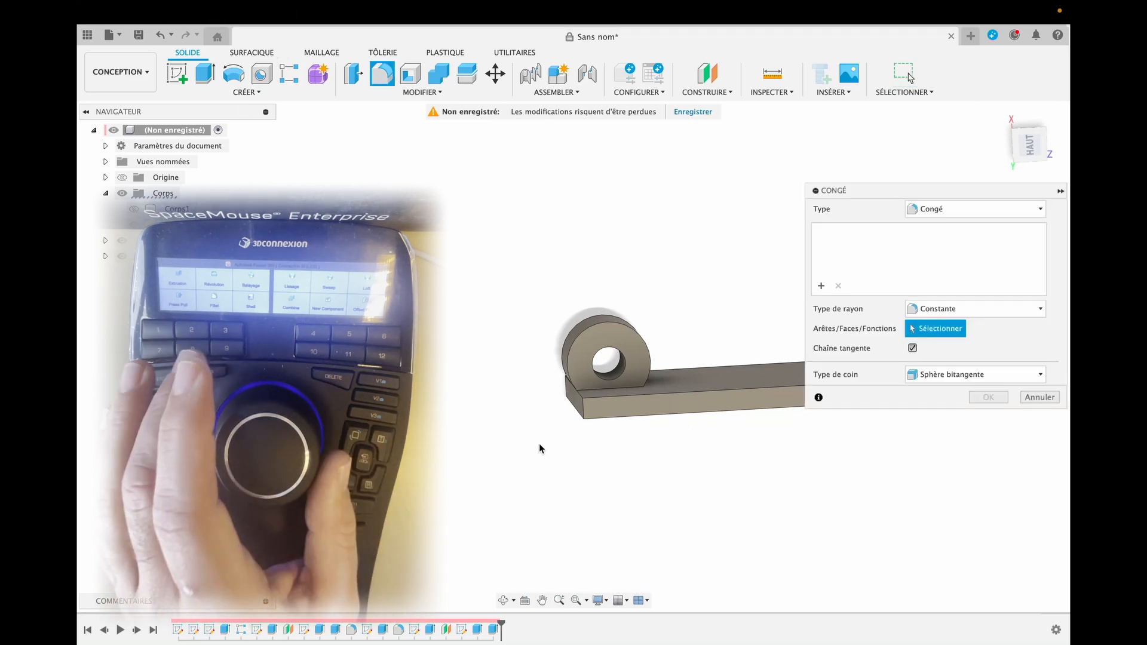
pyautogui.click(579, 418)
pyautogui.moveTo(573, 422); pyautogui.dragTo(583, 418)
pyautogui.press('Return')
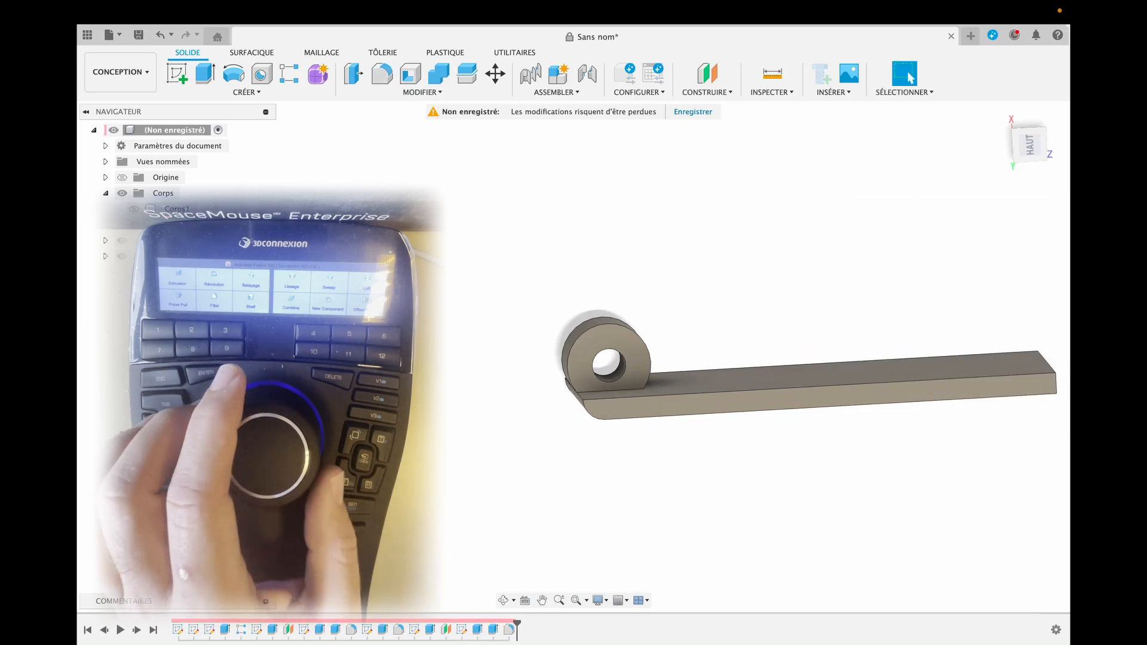
# Step: Sketch a rectangle about 18 mm by 16.5 mm on the plate's knuckle-side face, from the end corner by the origin to the knuckle
pyautogui.click(178, 76)
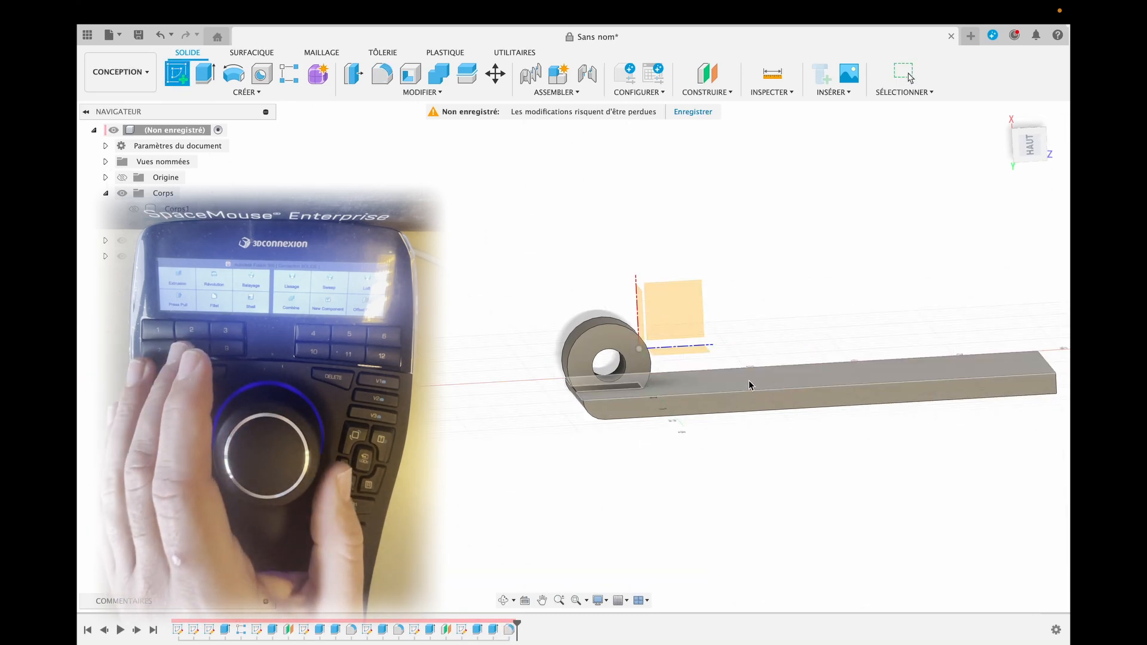
pyautogui.click(749, 382)
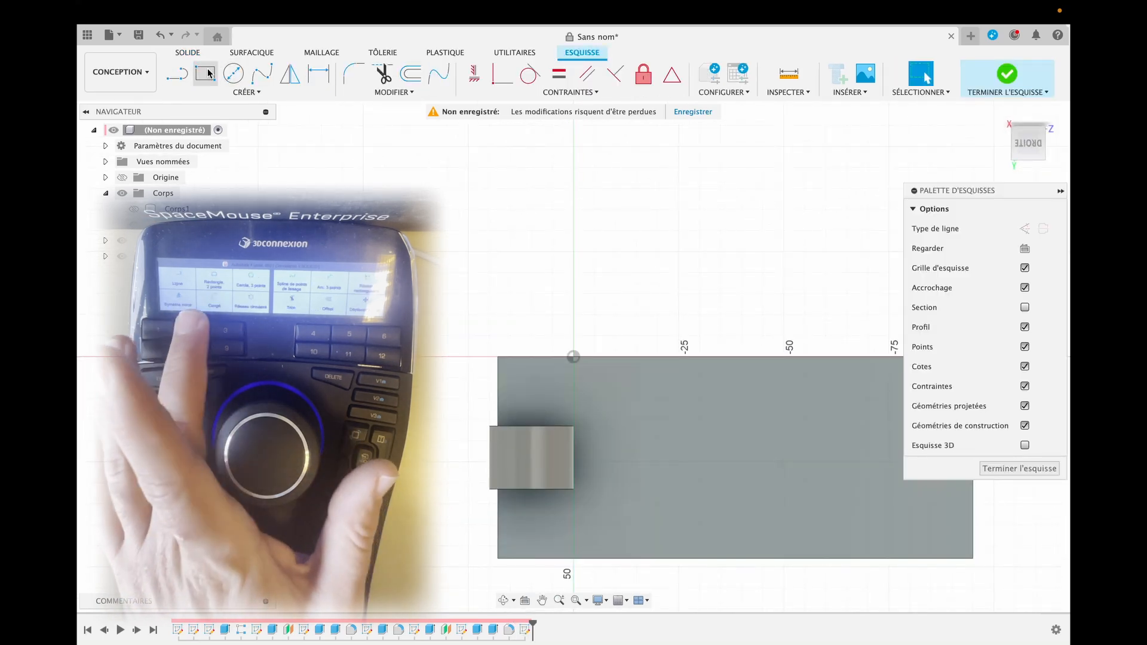
pyautogui.press('r')
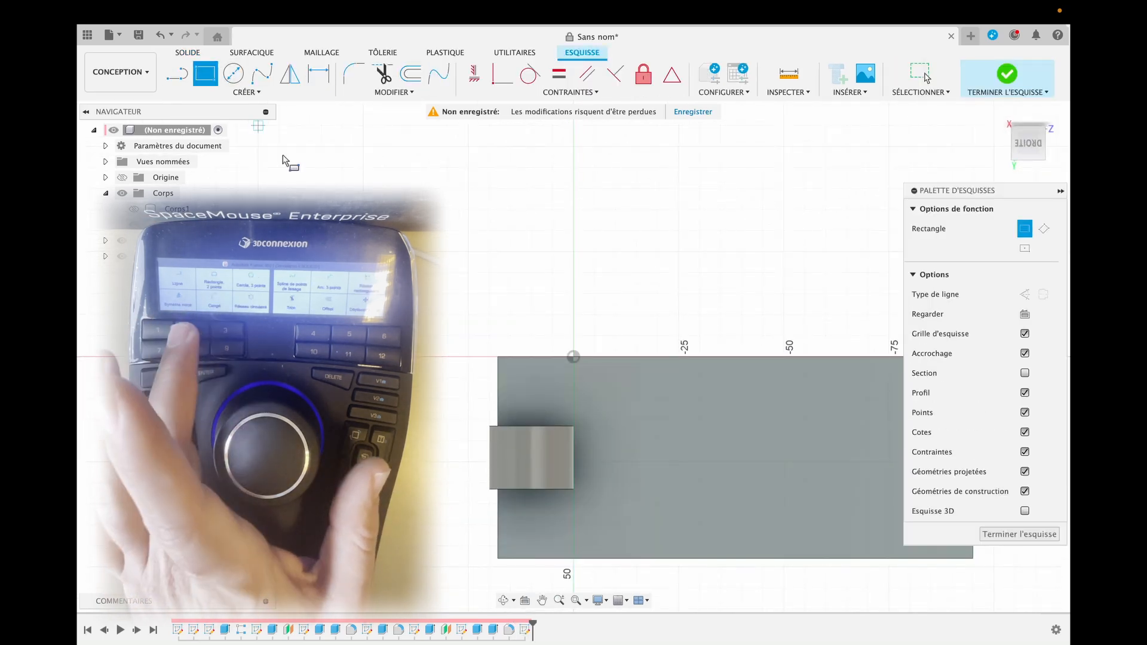
pyautogui.click(498, 357)
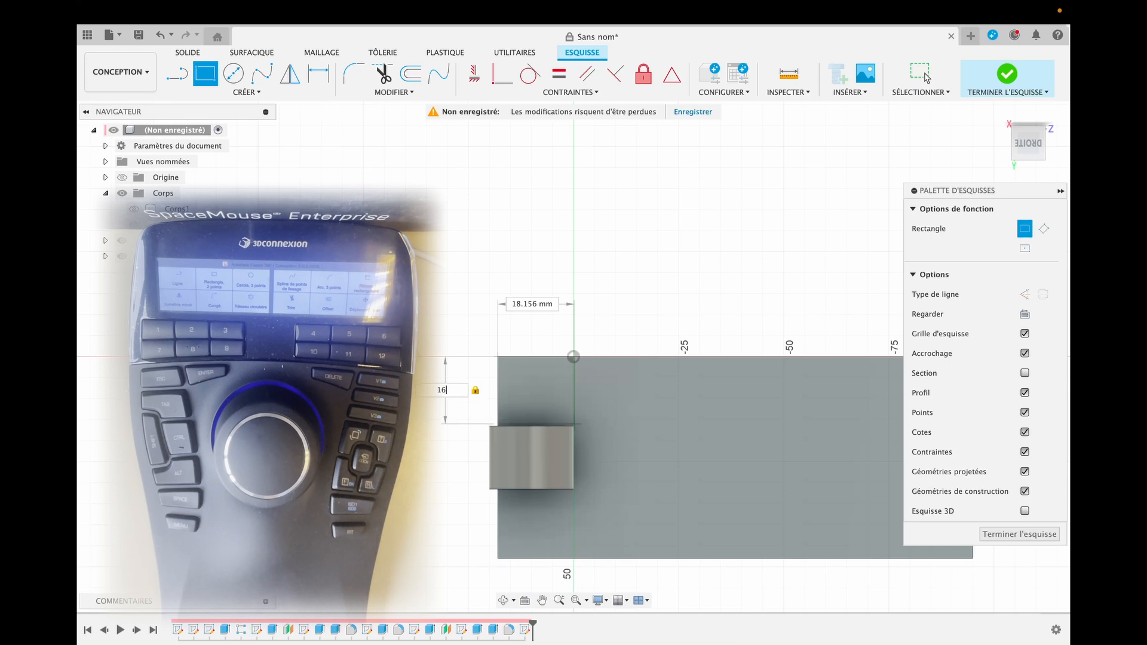
pyautogui.press('Tab')
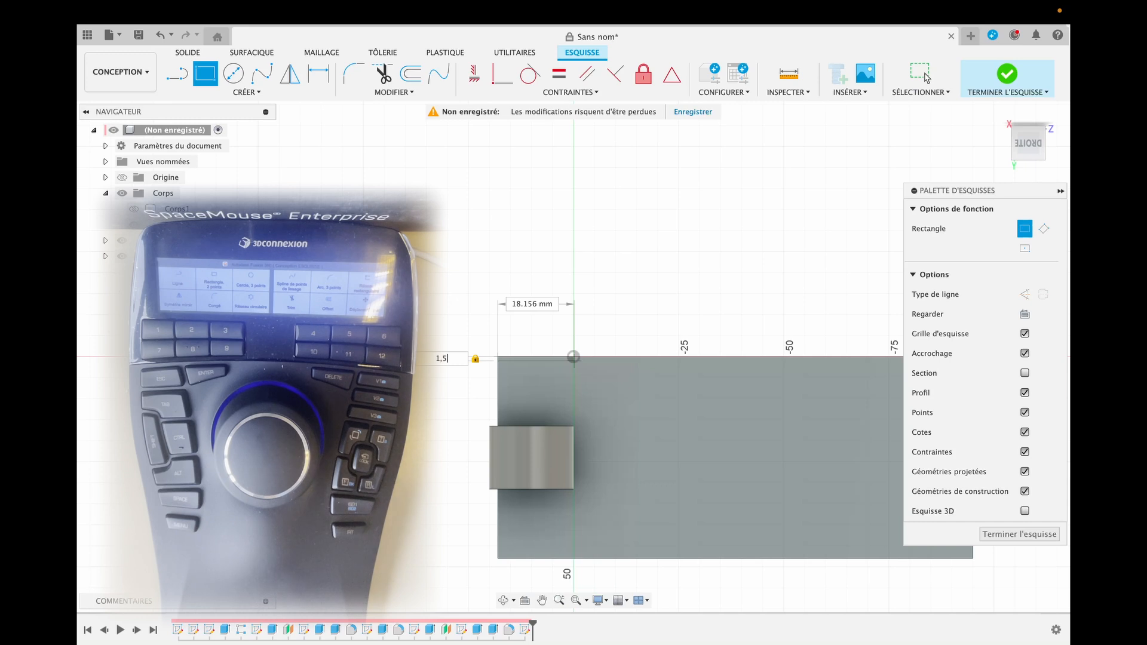
pyautogui.write(',')
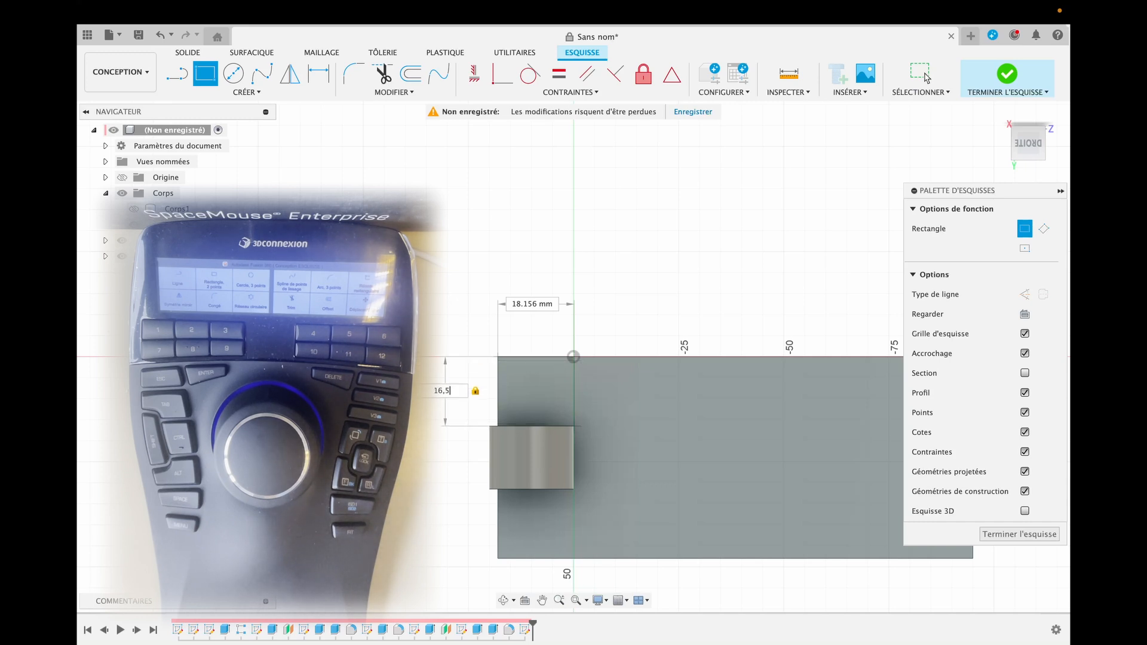
pyautogui.write('5')
pyautogui.click(925, 77)
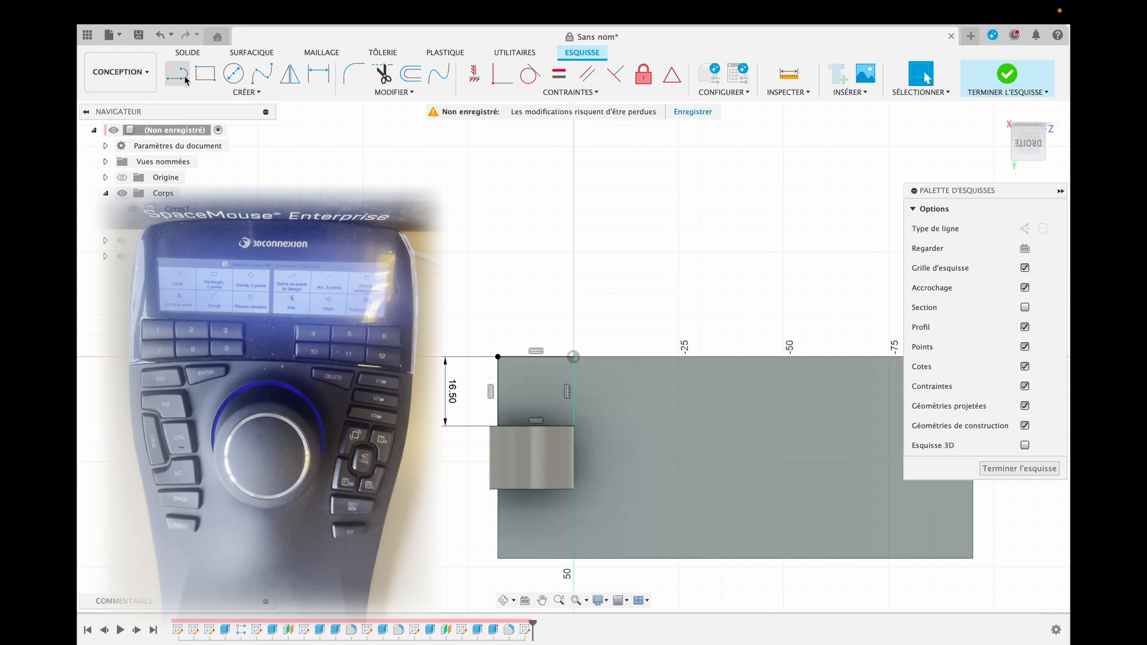
# Step: Draw a matching rectangle on the knuckle's other side, reaching the plate's opposite long edge, and finish the sketch
pyautogui.click(205, 74)
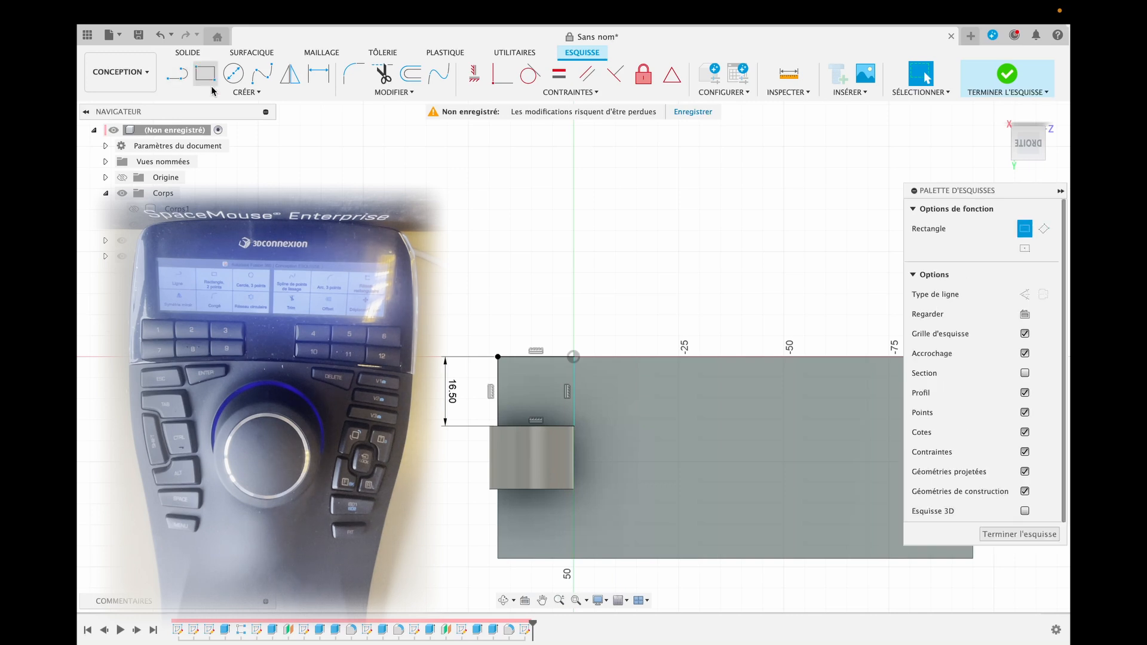
pyautogui.click(503, 491)
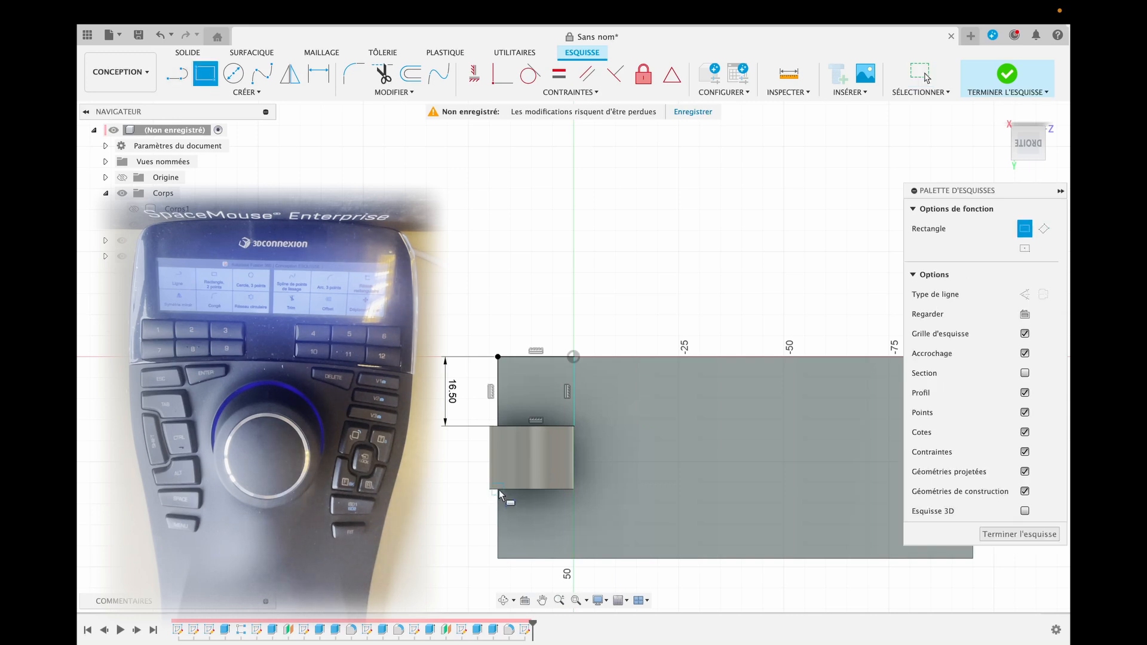
pyautogui.click(573, 560)
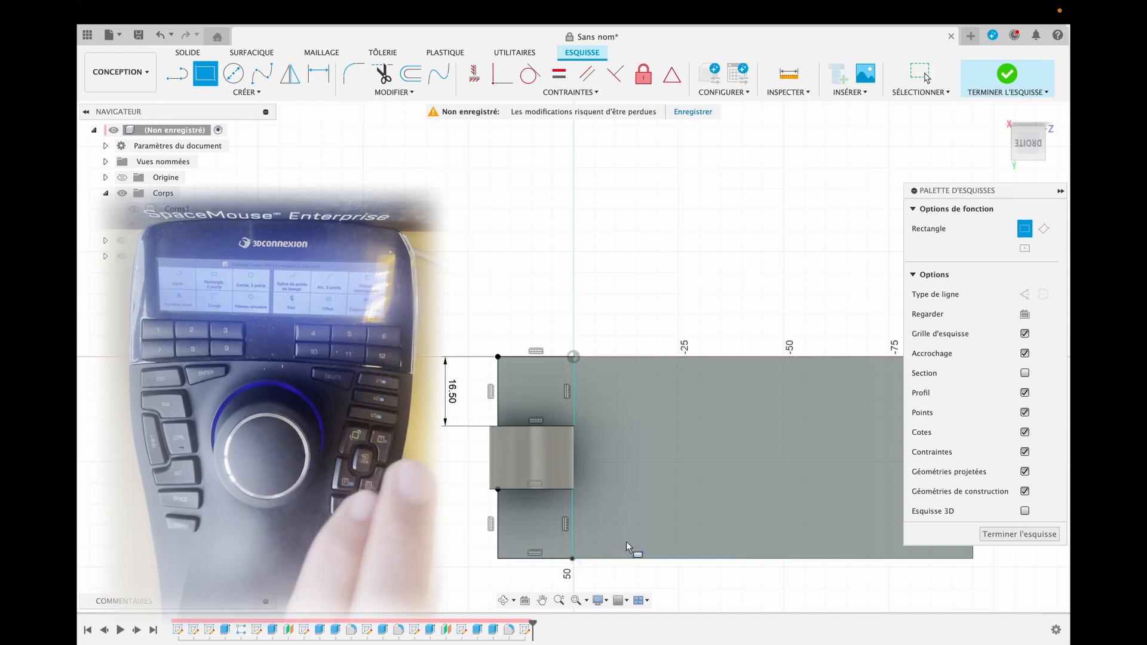
pyautogui.click(1019, 534)
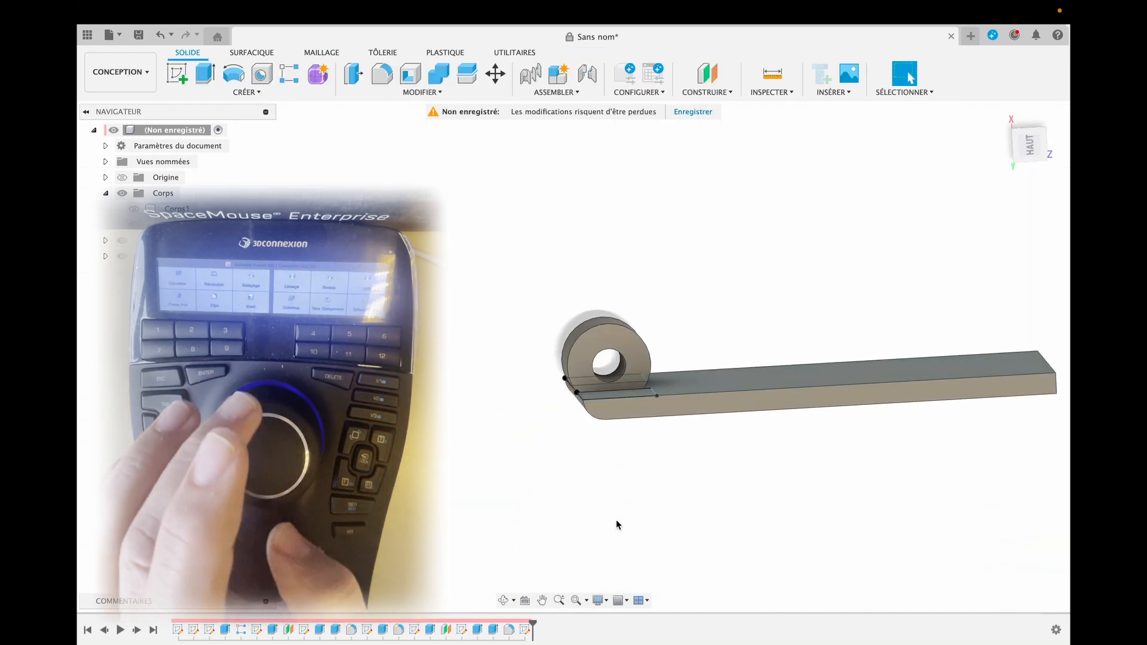
# Step: Extrude both rectangles -20 mm as a cut to notch the plate on either side of the knuckle
pyautogui.press('e')
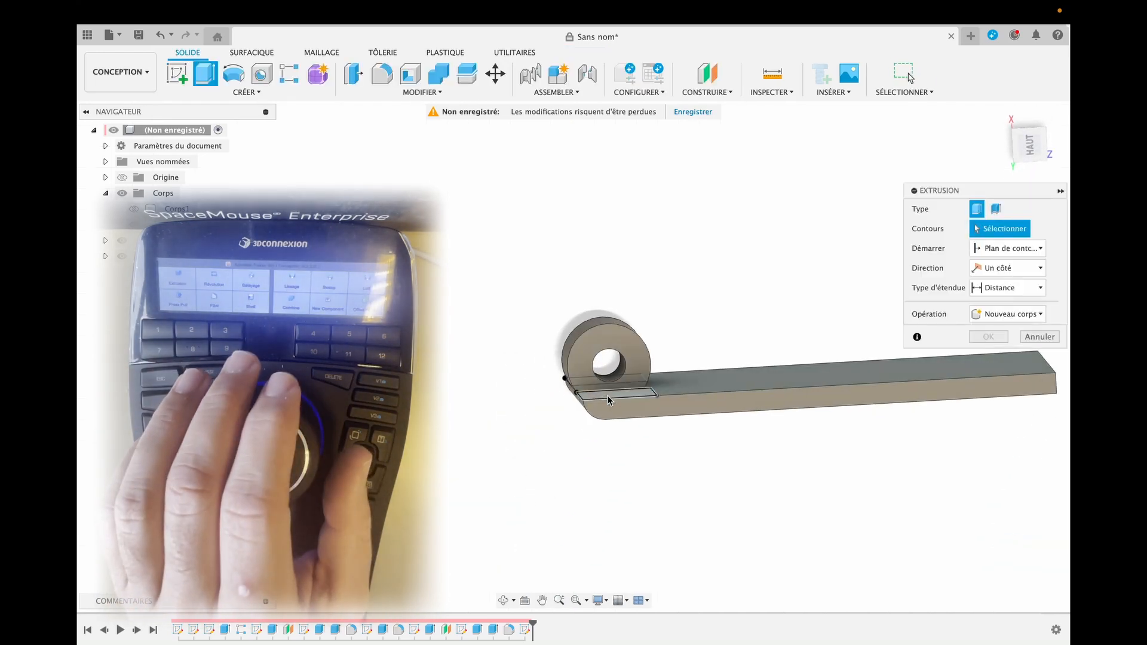
pyautogui.click(588, 388)
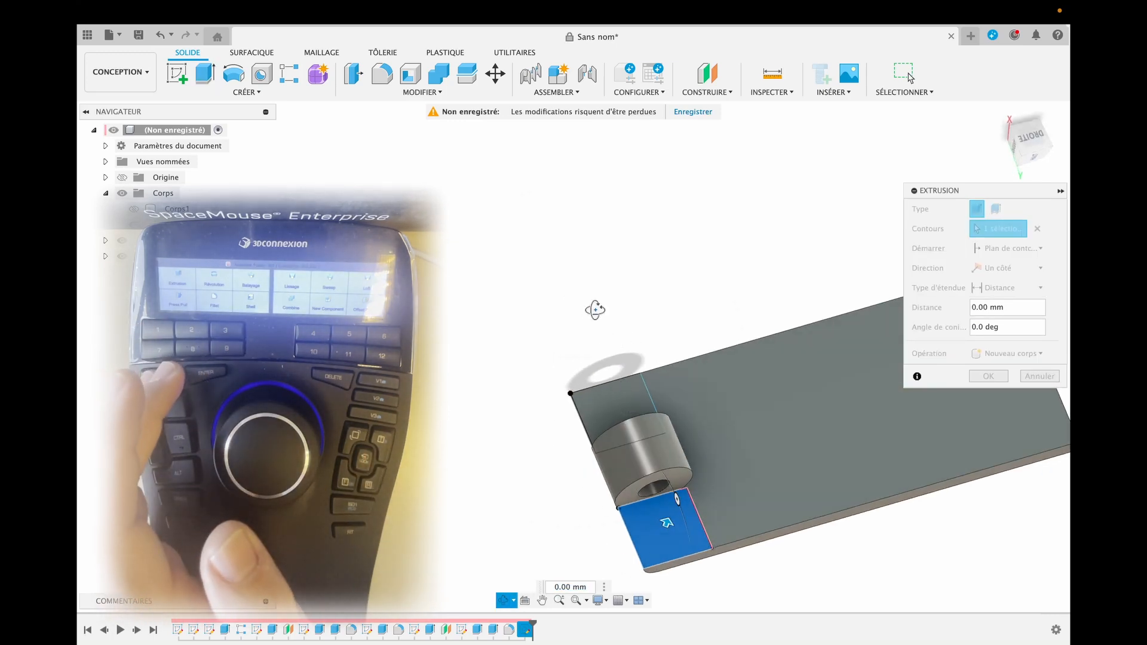
pyautogui.click(615, 411)
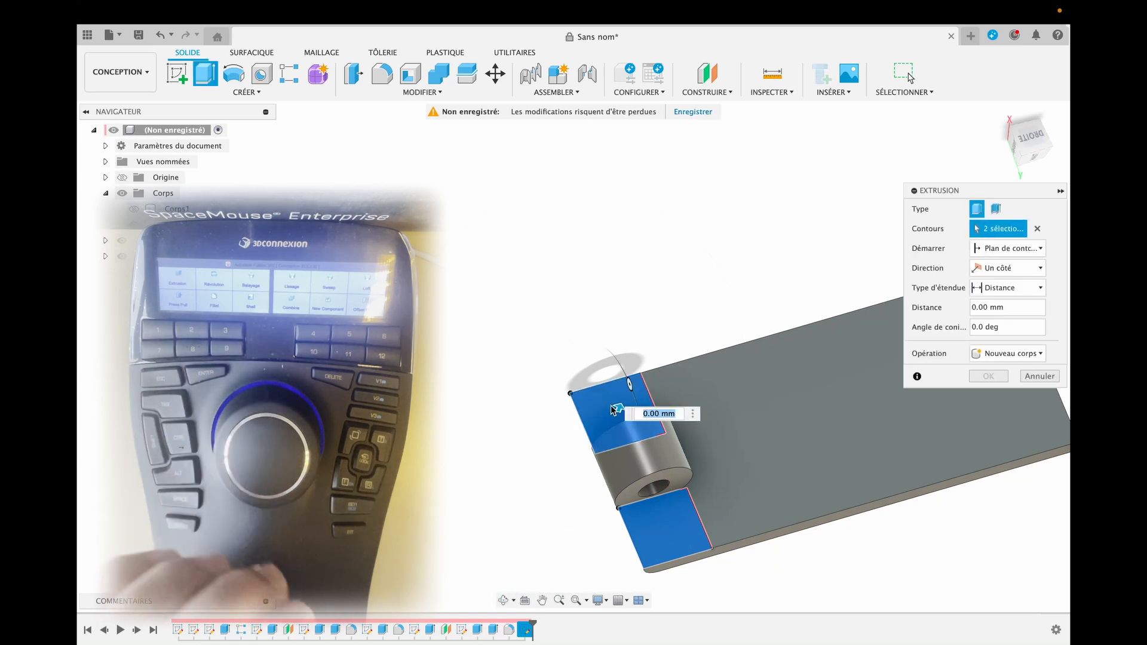
pyautogui.moveTo(616, 411); pyautogui.dragTo(591, 479)
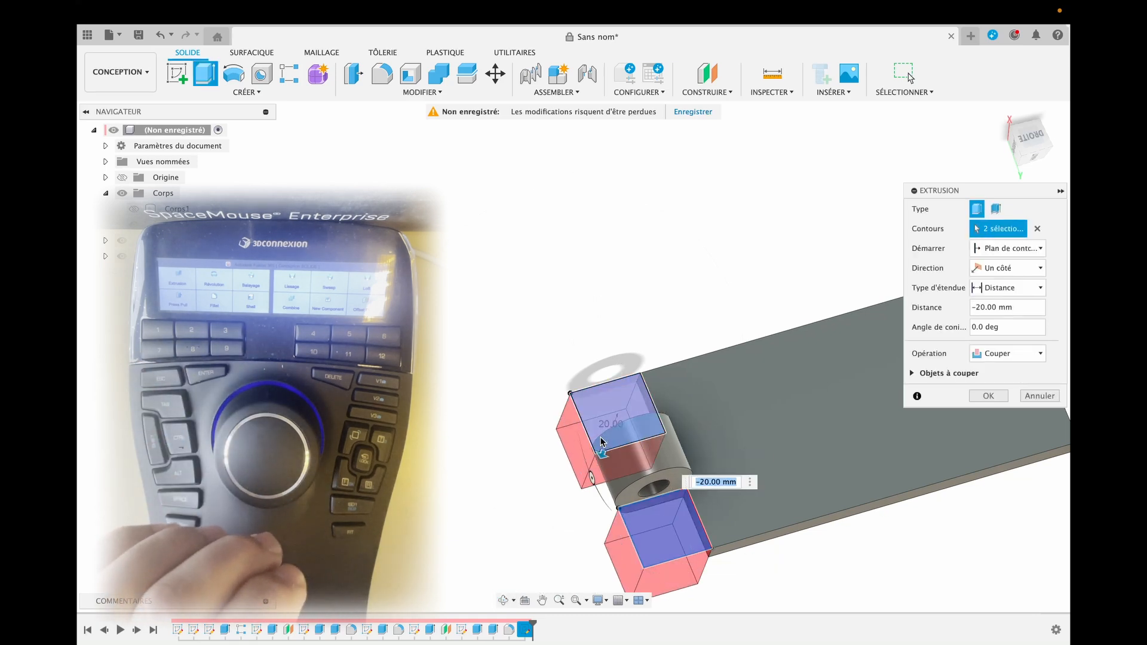
pyautogui.press('Return')
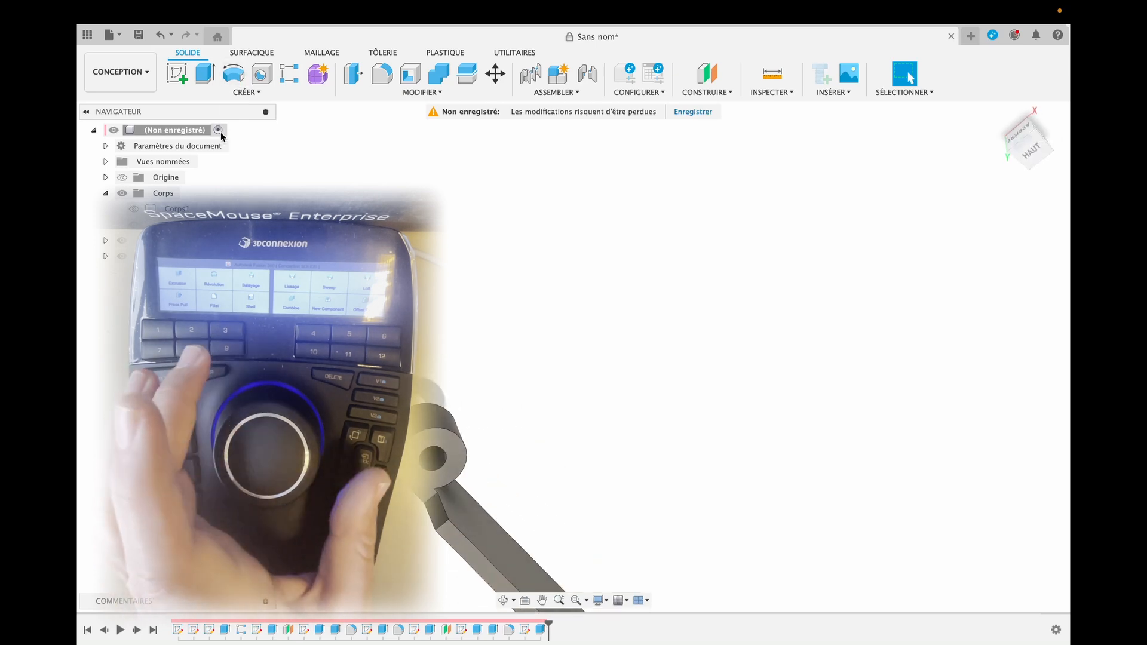
# Step: Fillet the four notch-end edges beside the knuckle, first trying a 2.5 mm radius and replacing it with a smaller one
pyautogui.press('f')
pyautogui.click(435, 519)
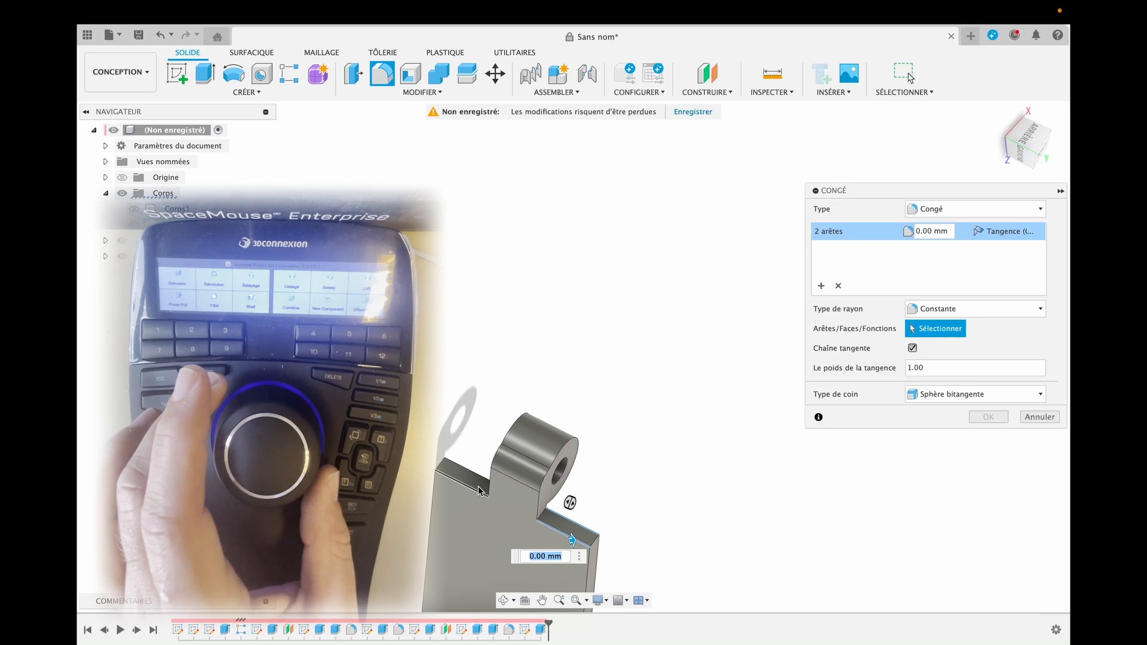
pyautogui.click(468, 489)
pyautogui.click(466, 490)
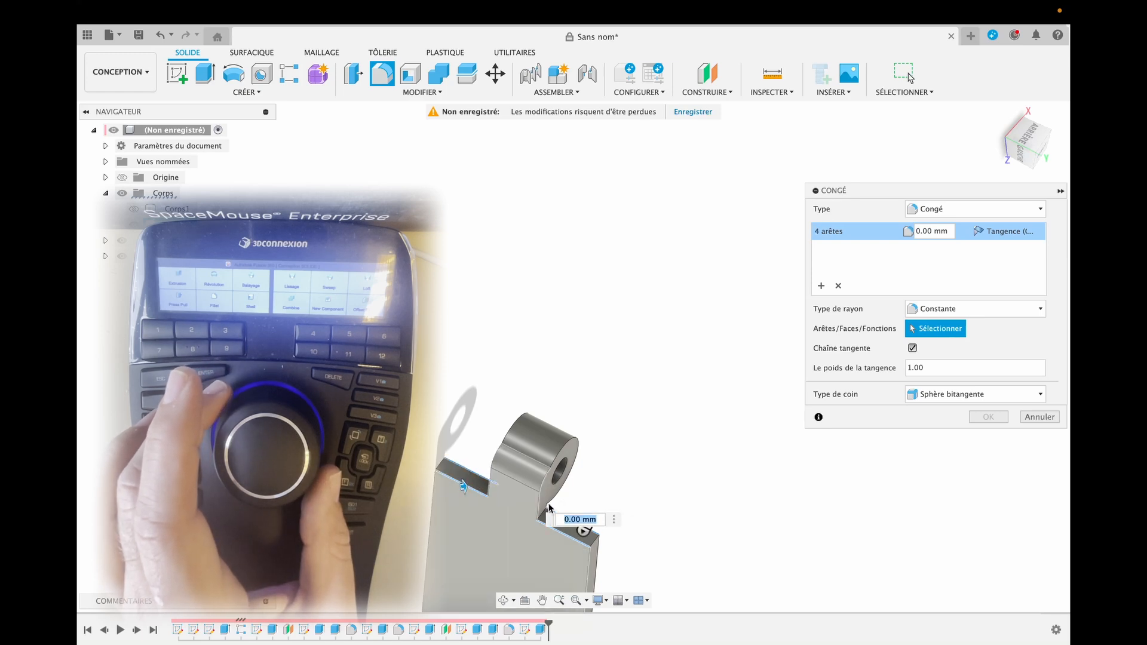
pyautogui.write('2.5')
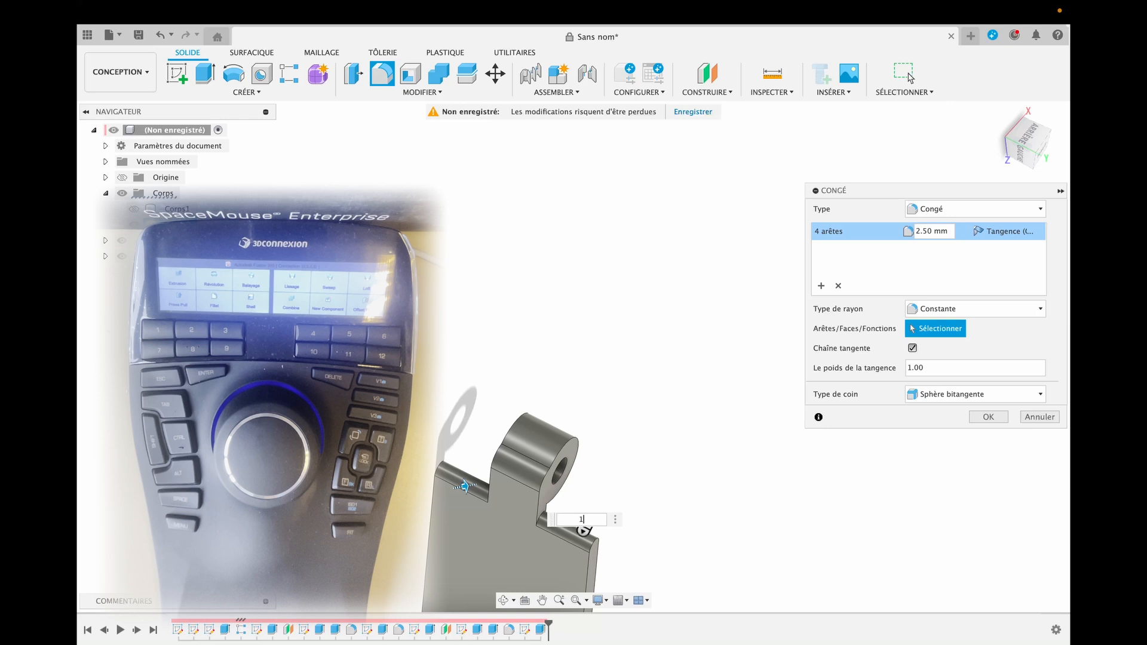
pyautogui.press('Return')
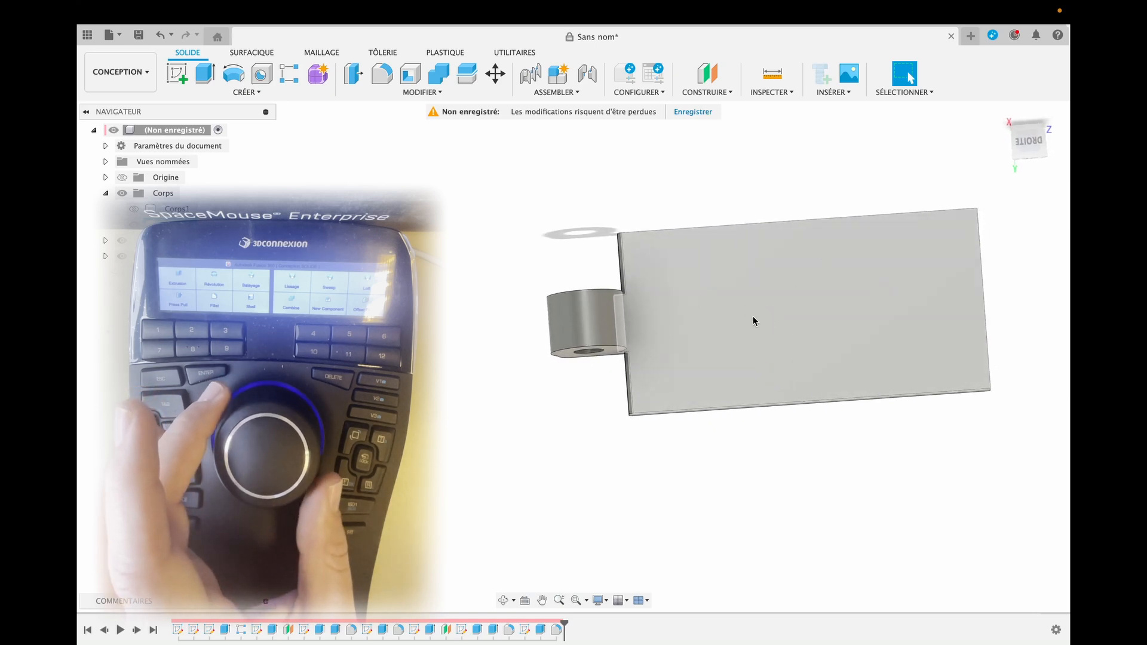
# Step: Start a sketch on the second leaf's large face and draw a 5 mm diameter circle near the corner by the origin
pyautogui.click(181, 72)
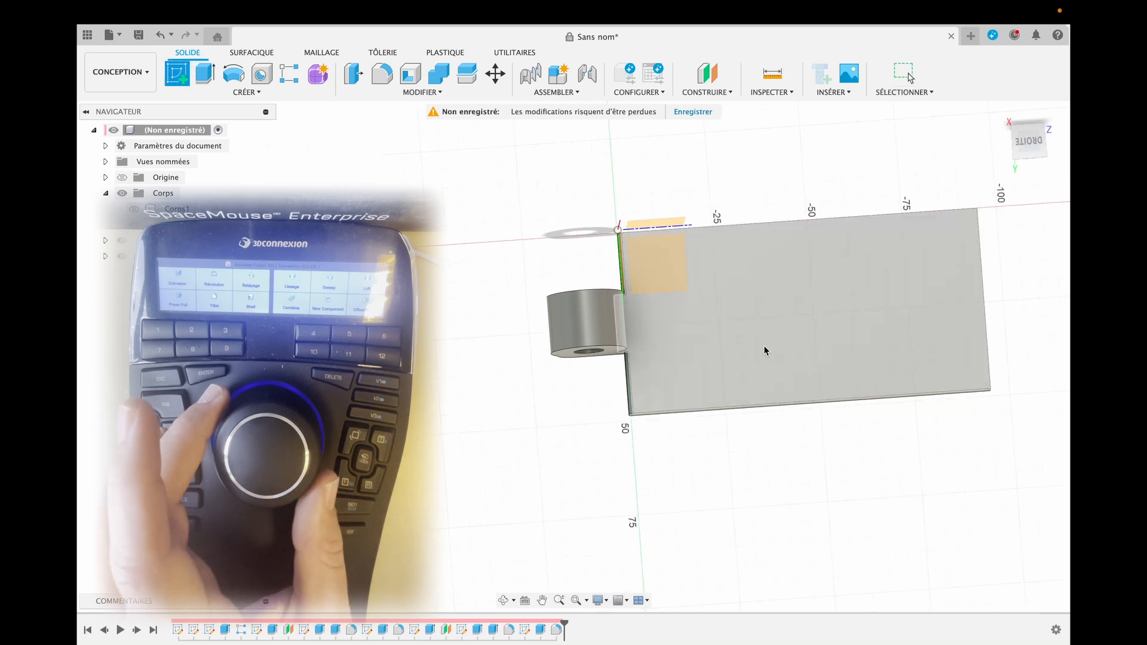
pyautogui.click(778, 328)
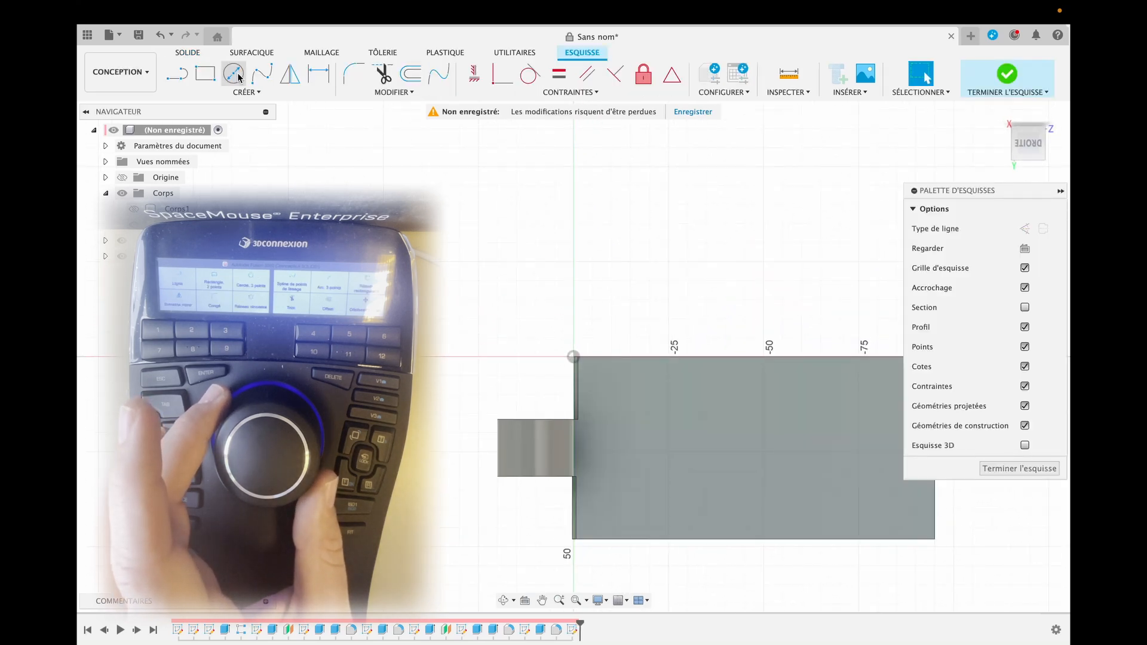
pyautogui.click(238, 76)
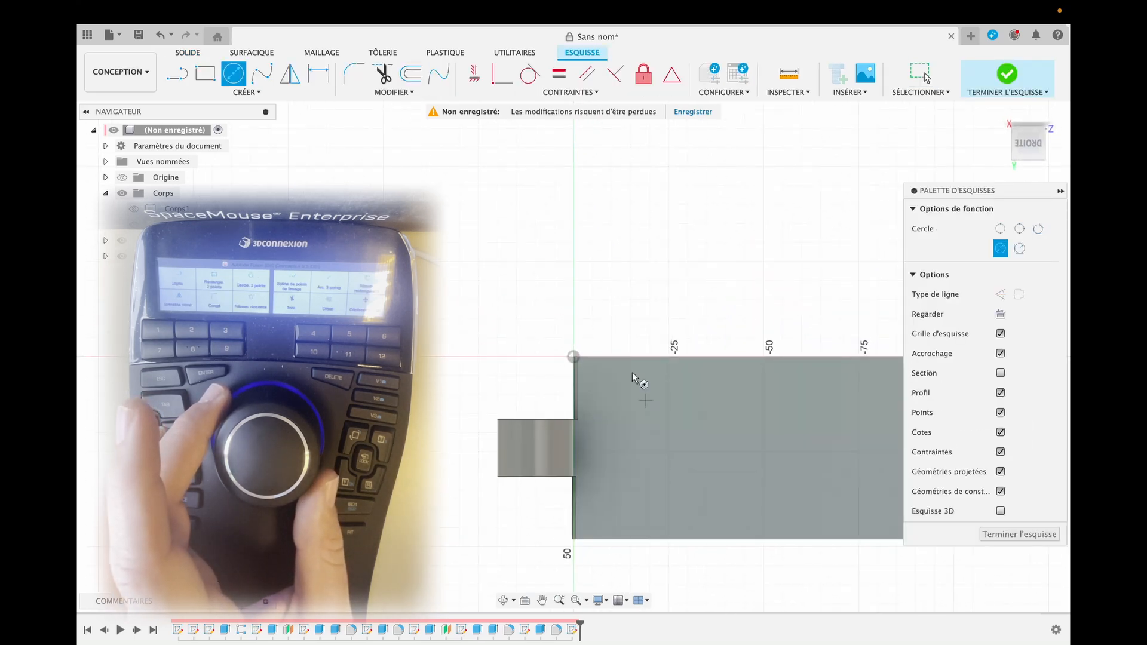
pyautogui.click(600, 382)
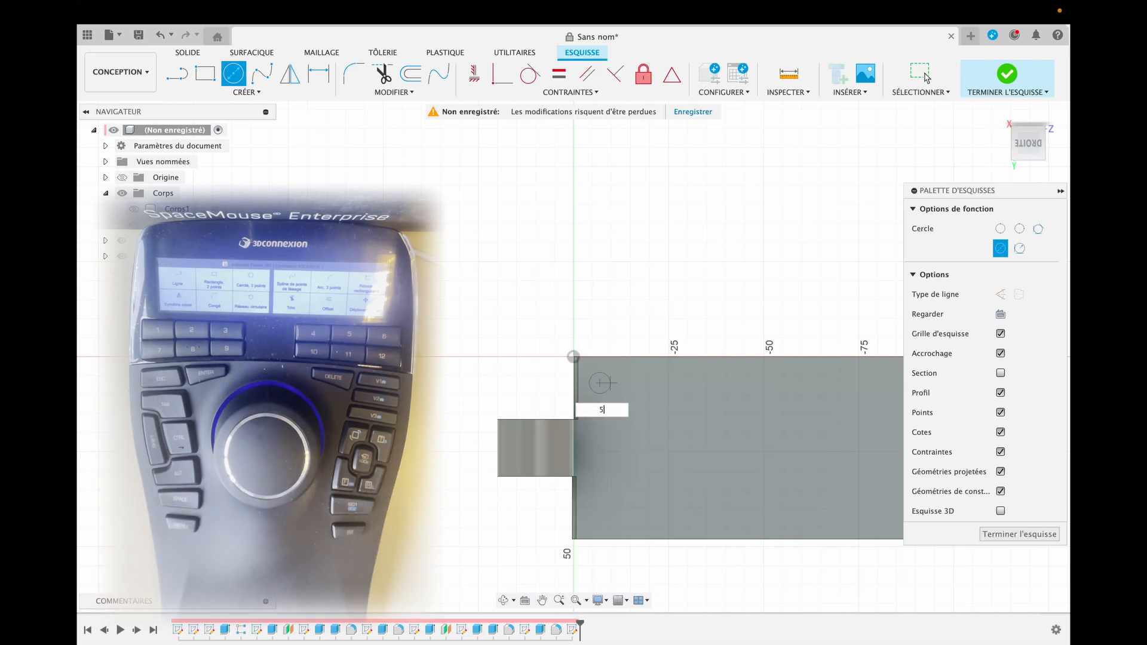
pyautogui.write('5')
pyautogui.press('Return')
pyautogui.press('Escape')
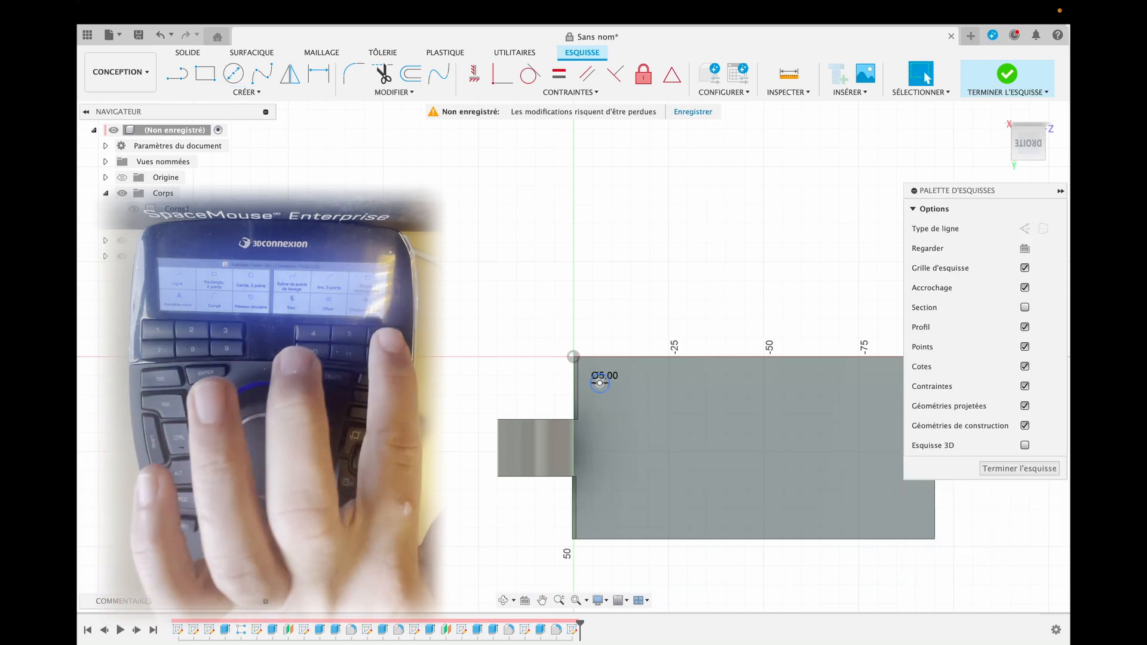
# Step: Pattern the circle rectangularly, three along the plate over -80 mm and two across over 30 mm, and finish the sketch
pyautogui.press('6')
pyautogui.click(601, 393)
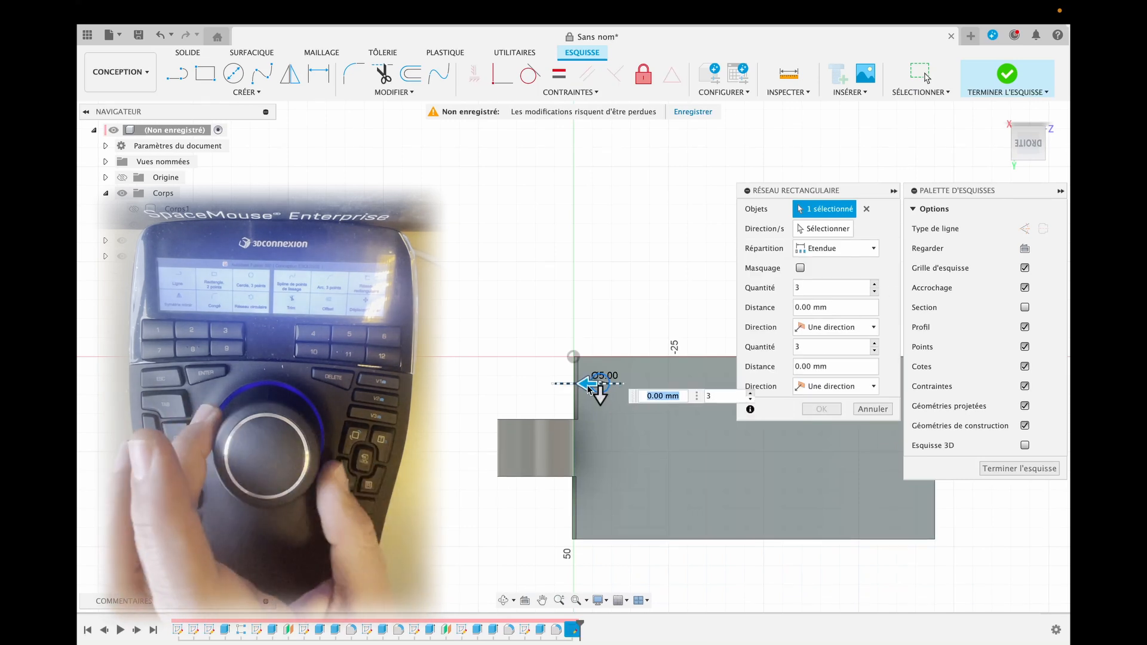
pyautogui.press('Tab')
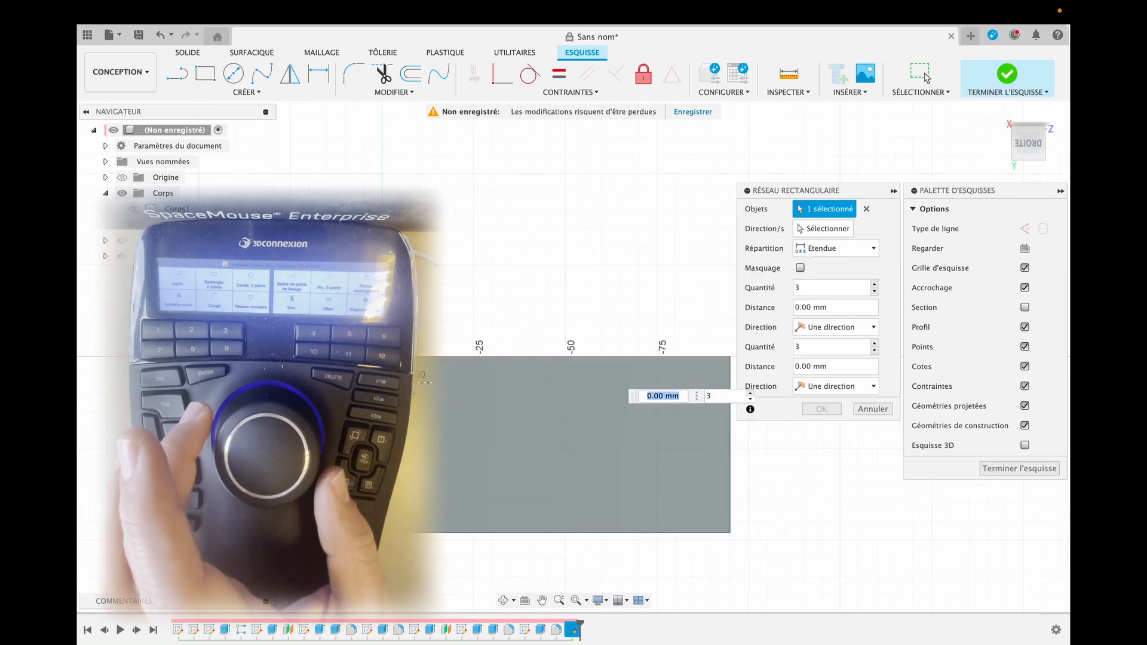
pyautogui.moveTo(419, 382); pyautogui.dragTo(659, 387)
pyautogui.moveTo(668, 385); pyautogui.dragTo(673, 385)
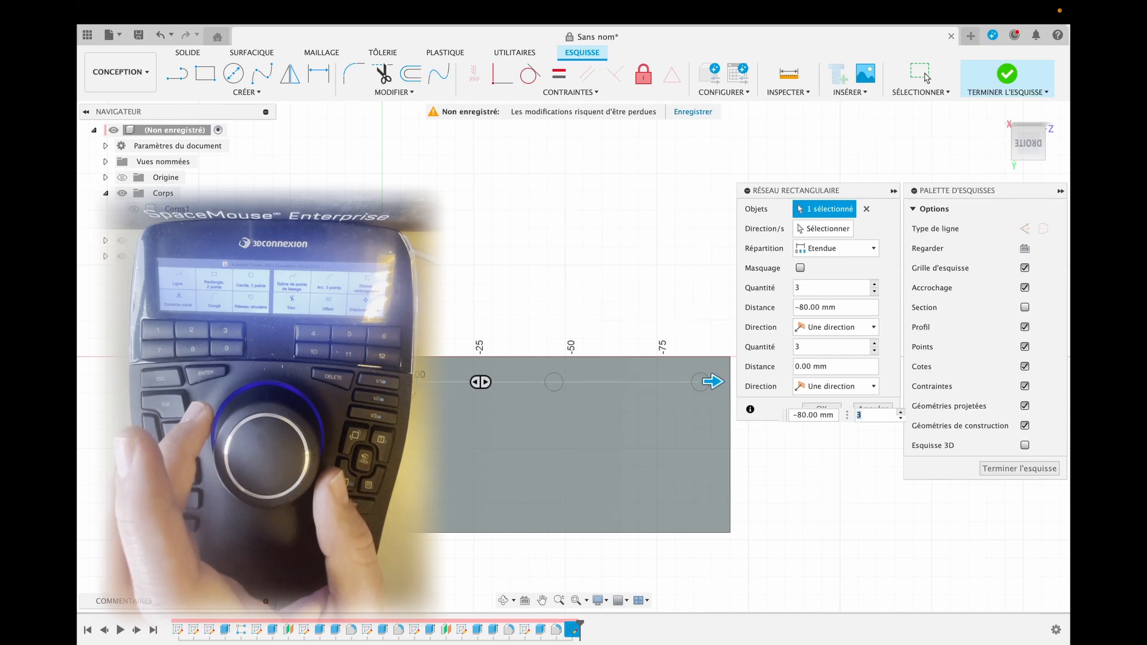
pyautogui.moveTo(477, 424); pyautogui.dragTo(477, 476)
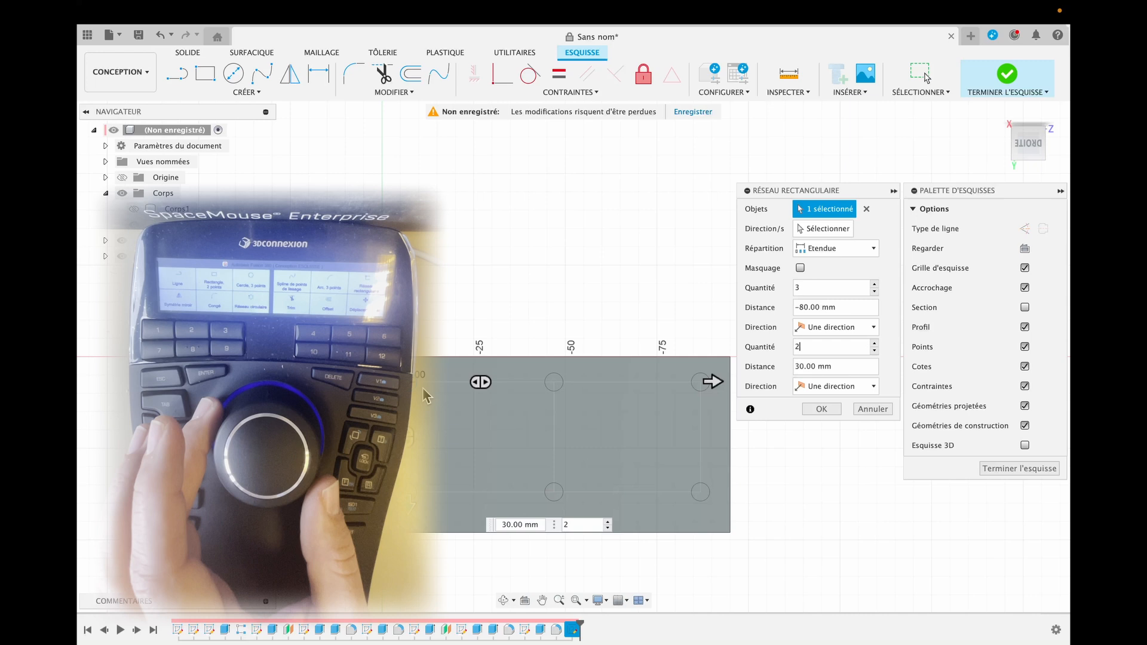
pyautogui.click(830, 410)
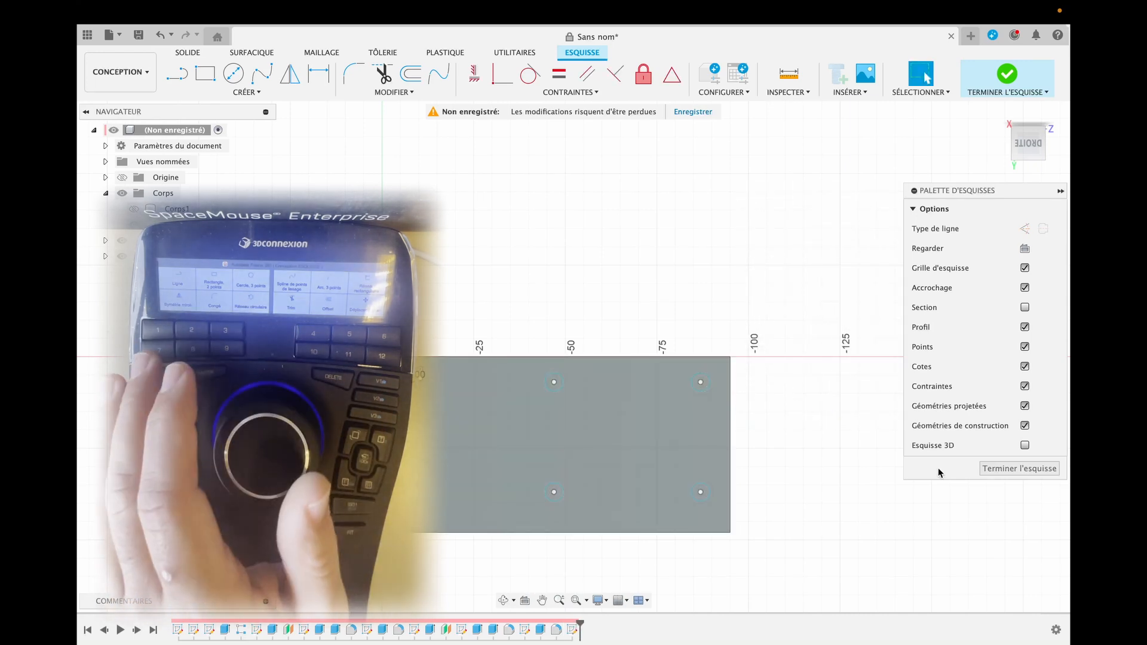
pyautogui.click(992, 467)
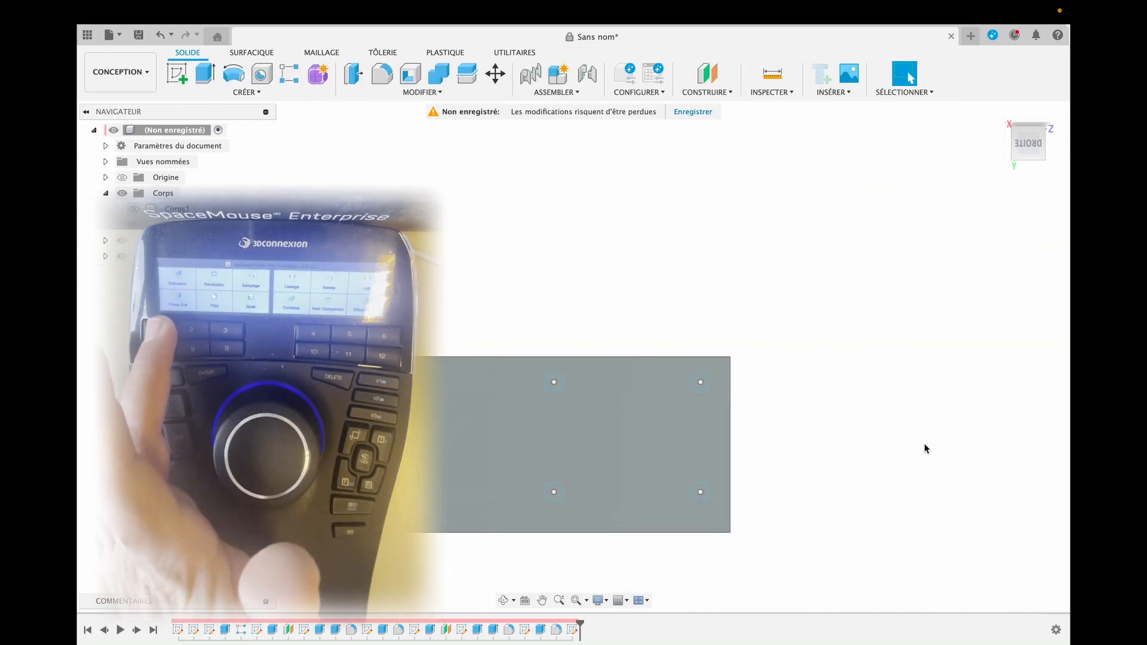
# Step: Extrude all six circles -25 mm as a cut to make the second leaf's screw holes
pyautogui.press('e')
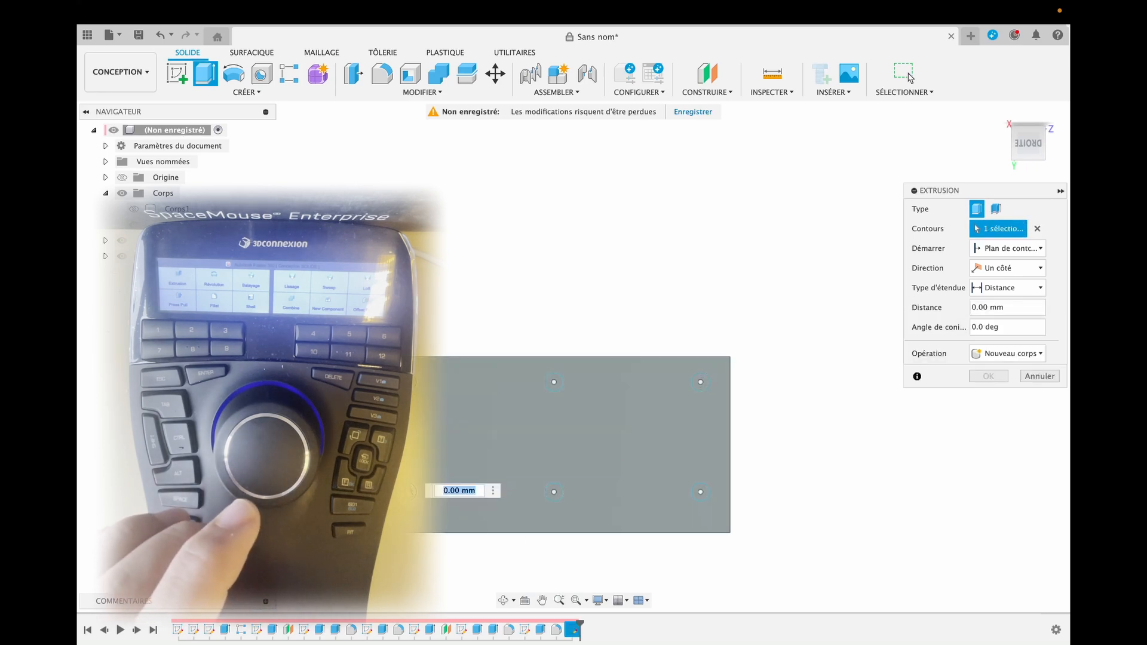
pyautogui.click(554, 492)
pyautogui.click(554, 382)
pyautogui.click(554, 491)
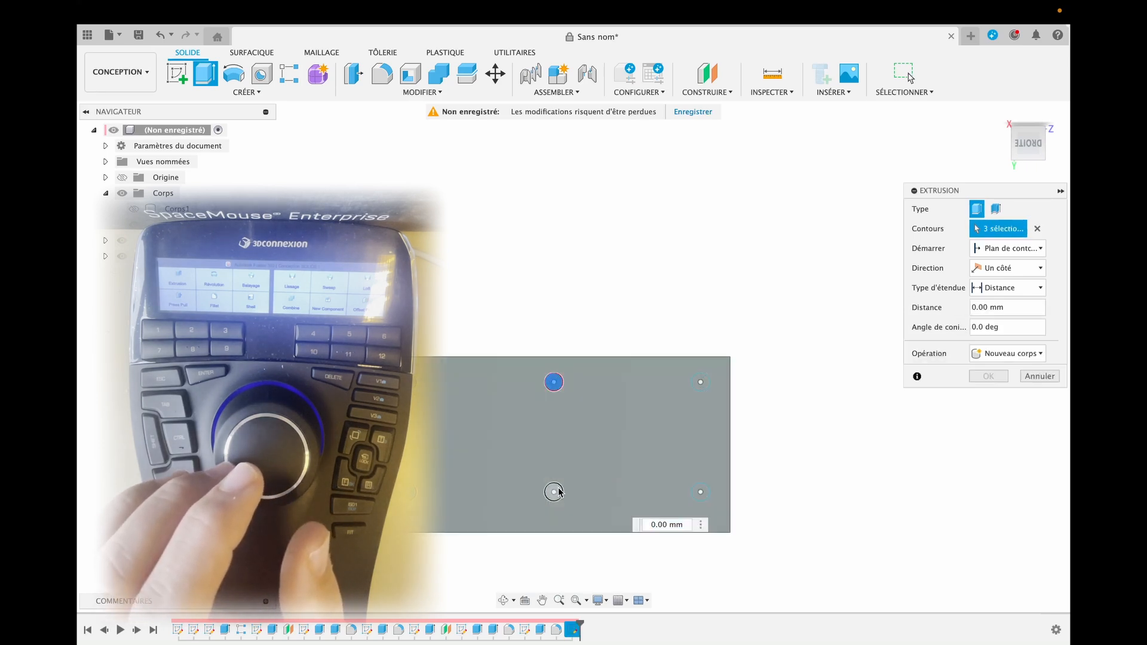
pyautogui.click(700, 382)
pyautogui.click(702, 492)
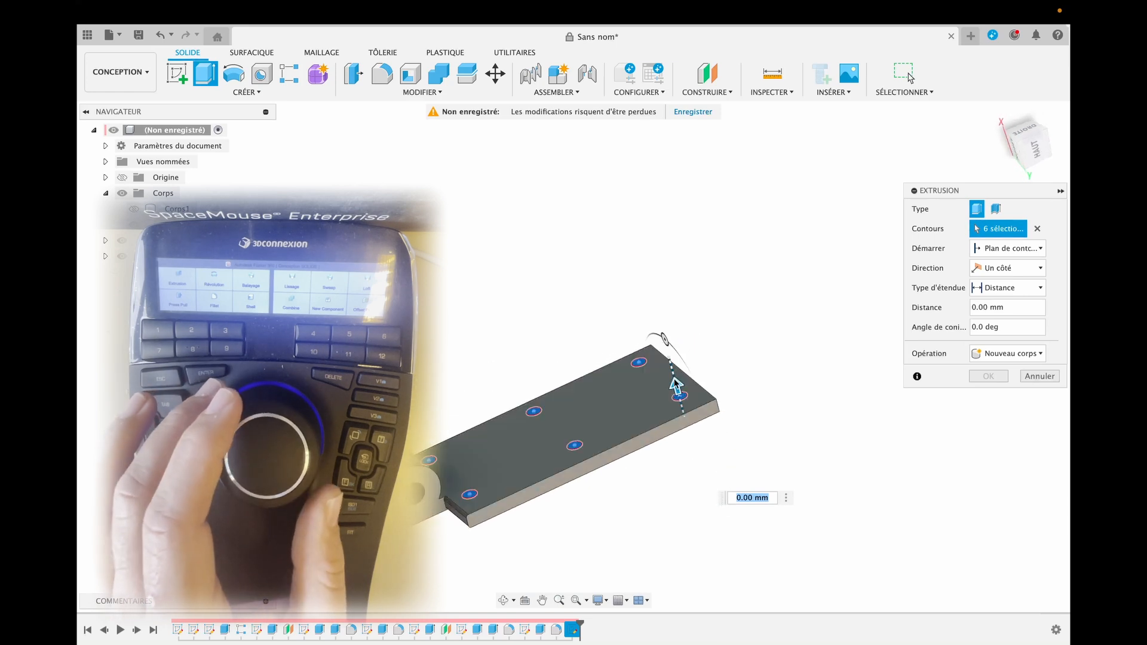
pyautogui.write('-25')
pyautogui.press('Return')
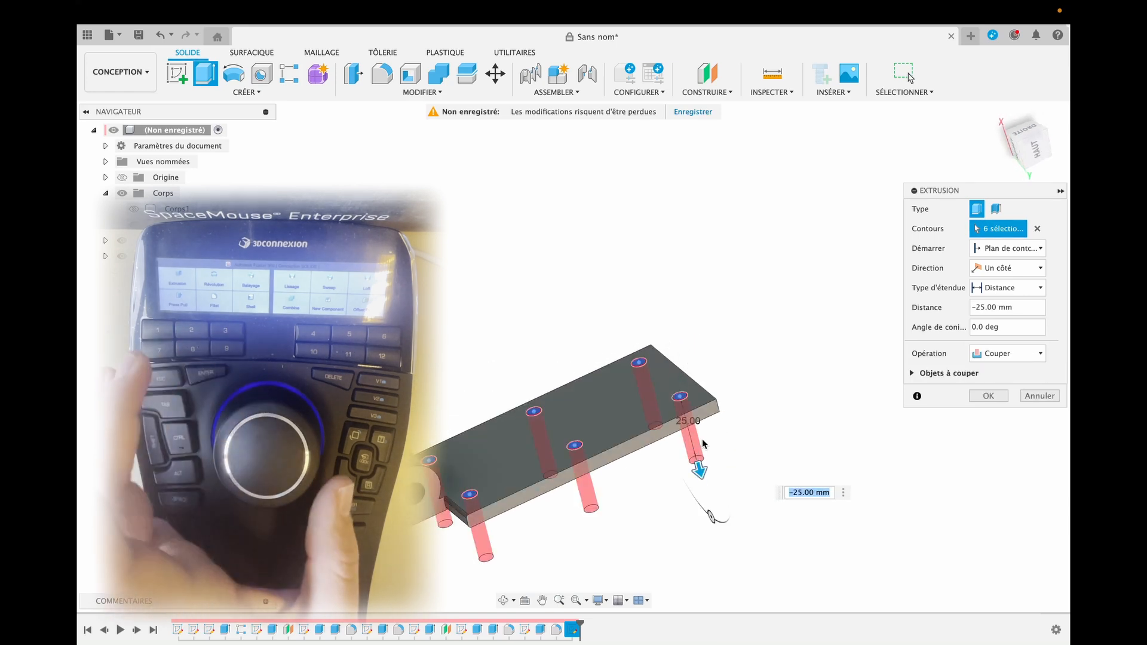
pyautogui.press('Return')
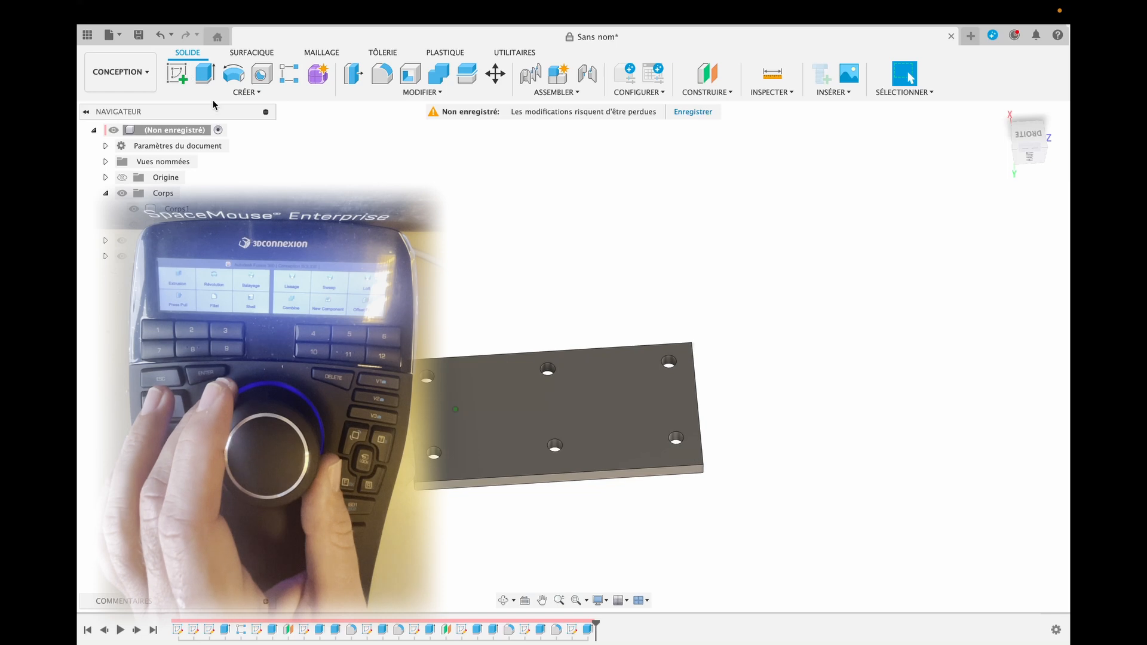
# Step: Sketch a lengthwise centre-to-centre slot between the second leaf's hole rows, about 35 mm between centres and 10 mm wide
pyautogui.click(178, 77)
pyautogui.click(636, 432)
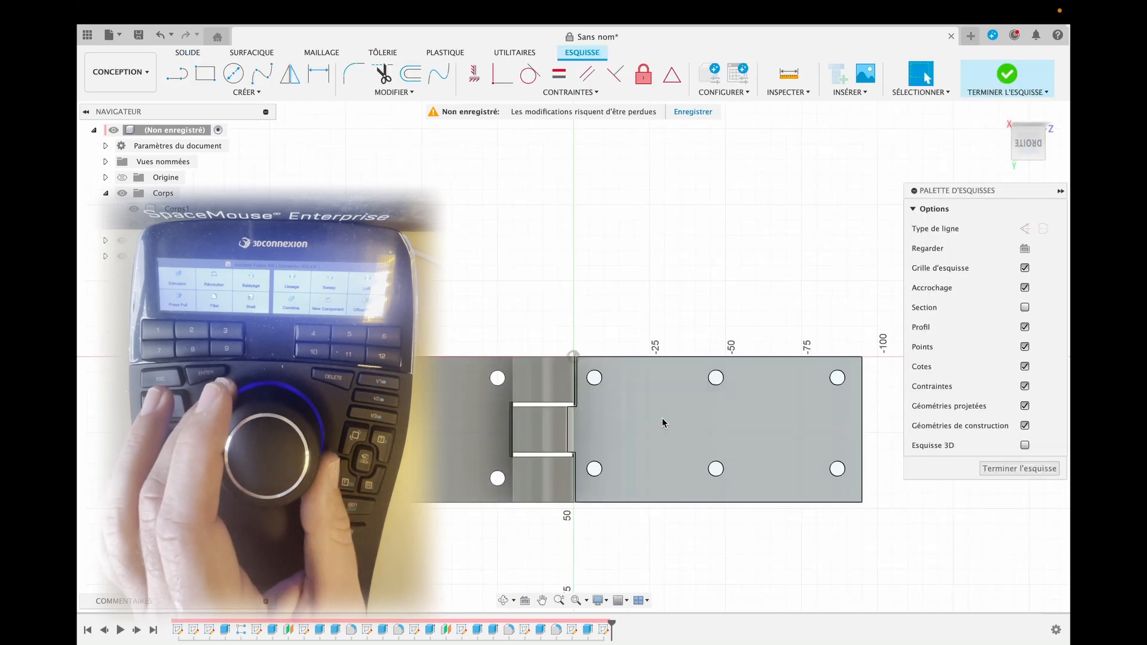
pyautogui.click(209, 92)
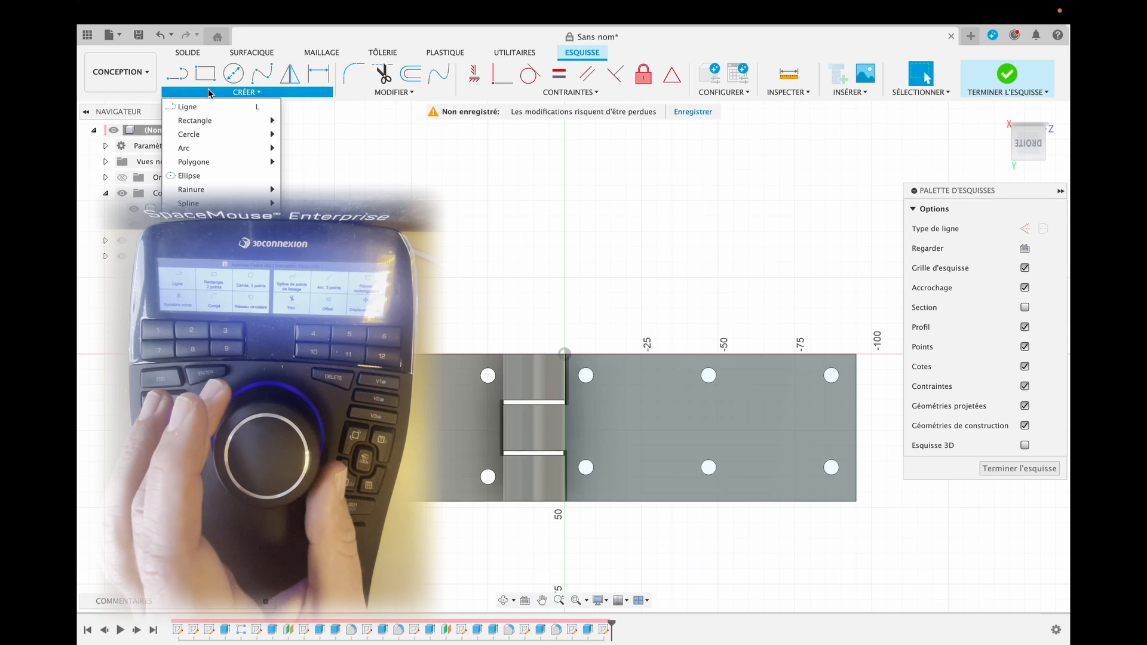
pyautogui.moveTo(249, 192)
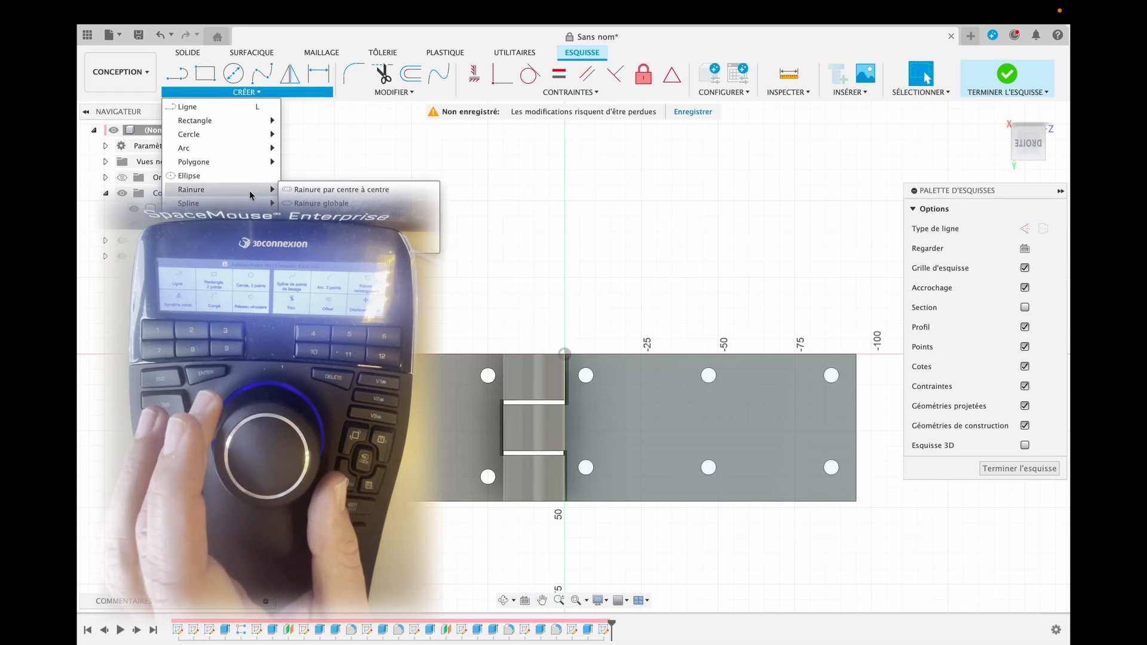
pyautogui.click(317, 190)
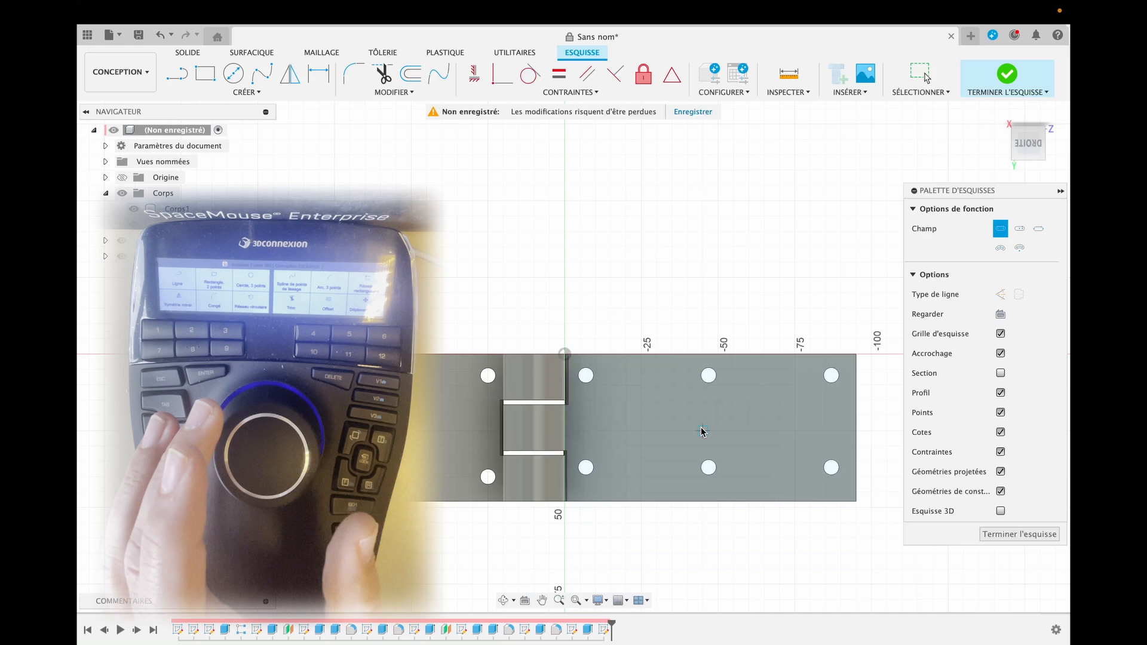
pyautogui.click(689, 430)
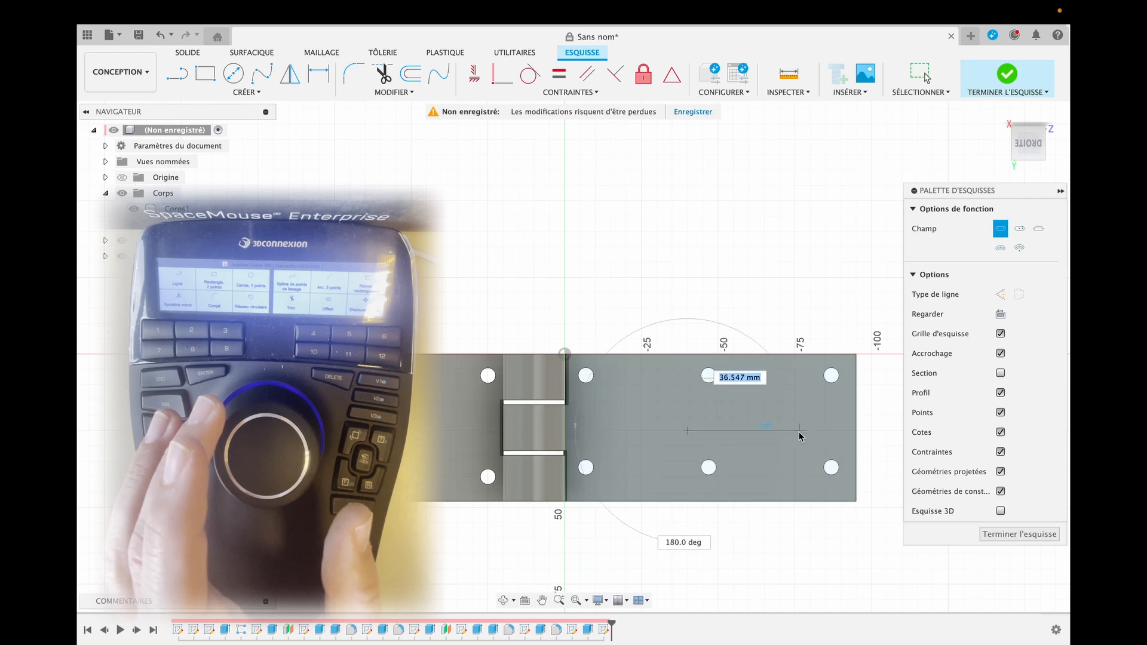
pyautogui.click(799, 434)
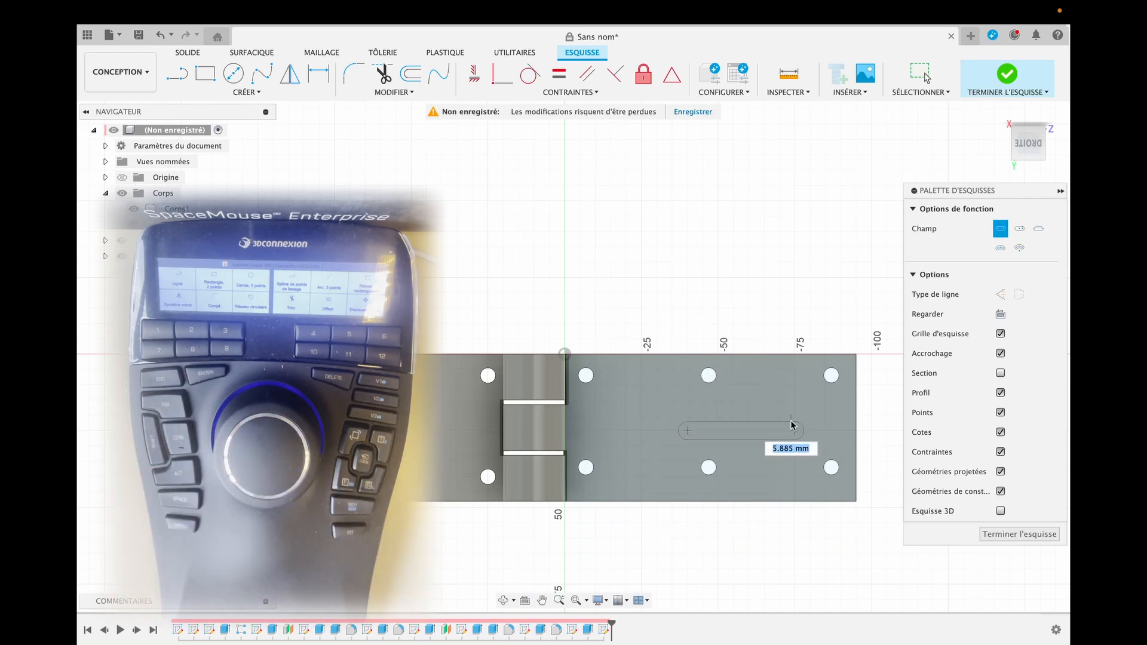
pyautogui.write('7')
pyautogui.press('Tab')
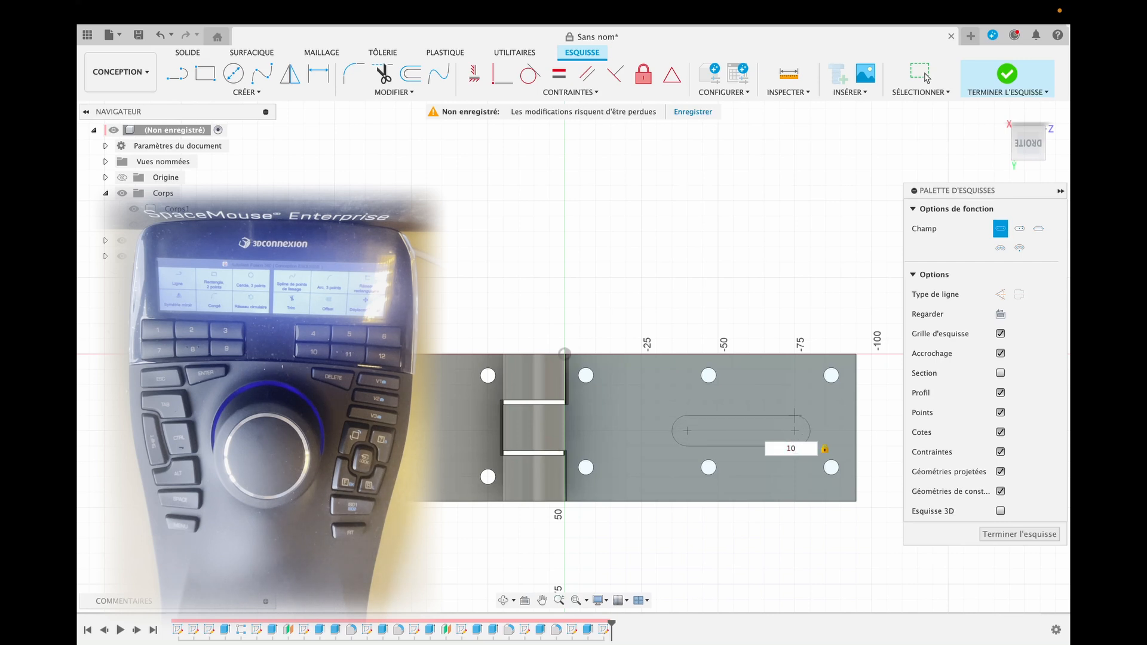
pyautogui.click(925, 76)
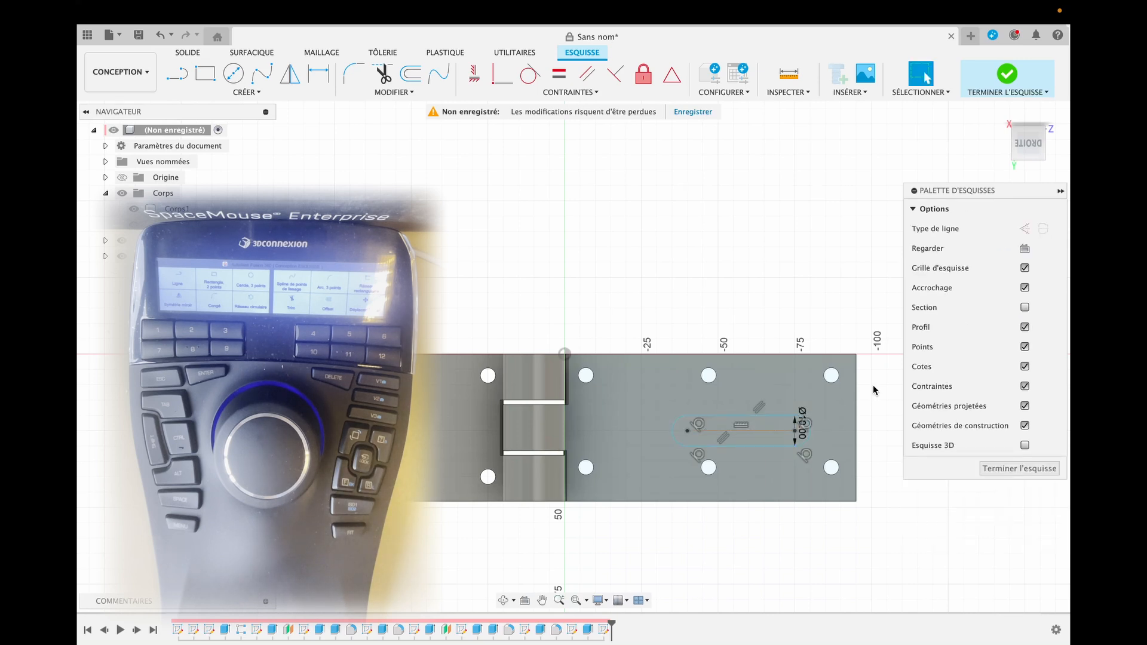
pyautogui.click(1016, 469)
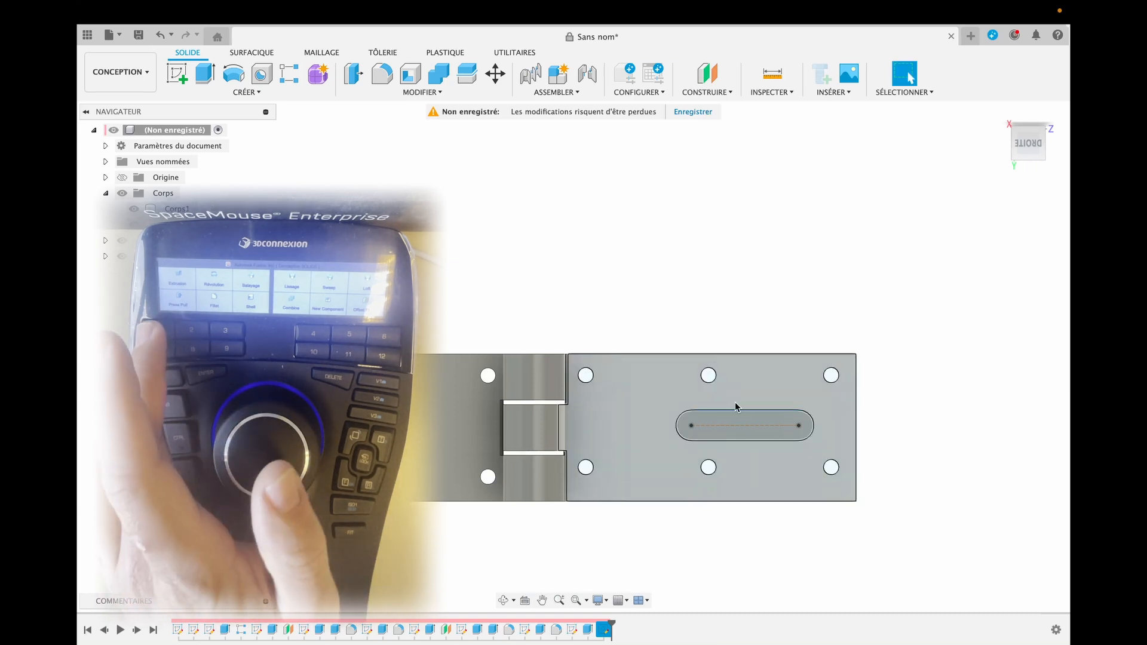
# Step: Extrude the slot profile -10 mm to cut it through the second leaf
pyautogui.press('e')
pyautogui.click(734, 432)
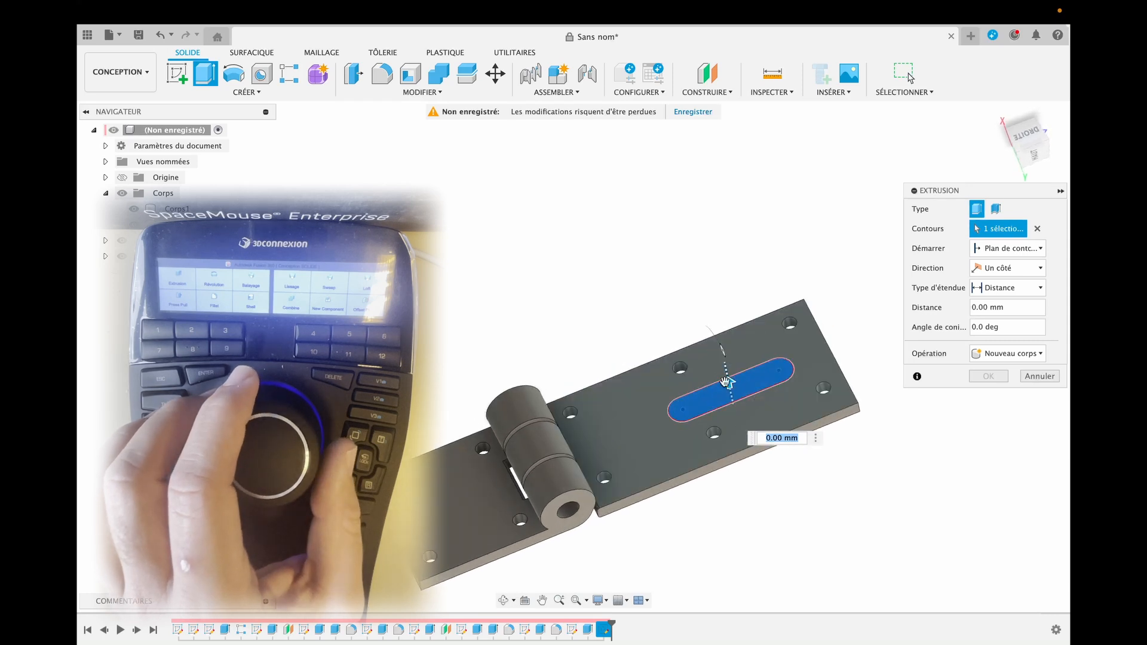
pyautogui.write('-10')
pyautogui.press('Return')
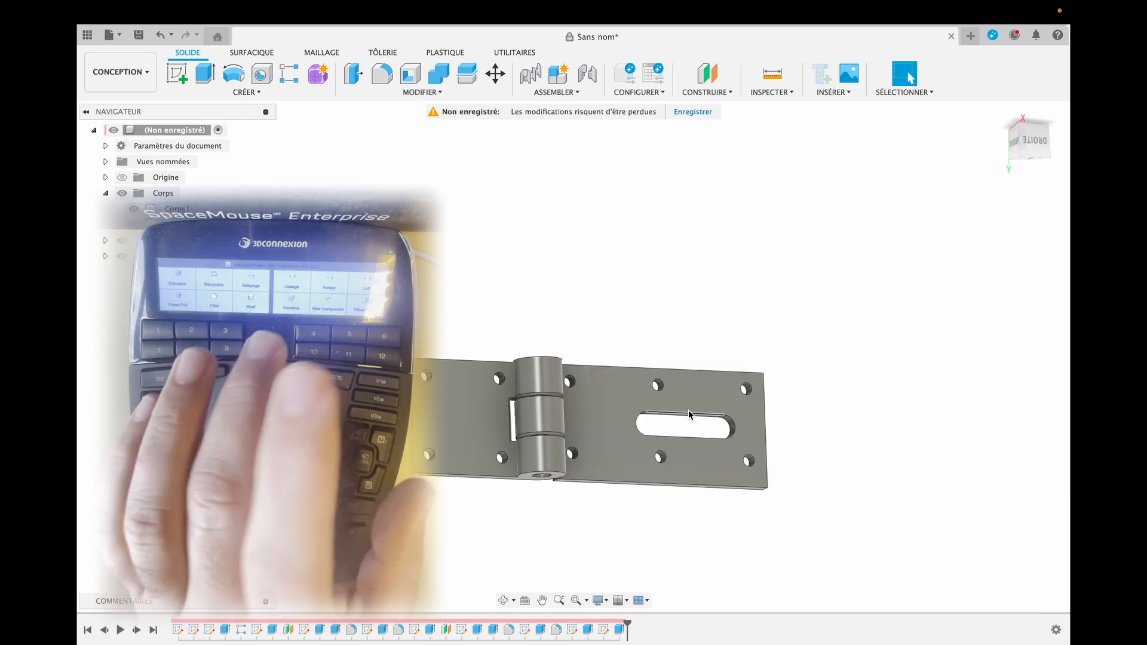
# Step: Create a construction plane offset -20 mm from the second leaf's slotted face
pyautogui.press('F12')
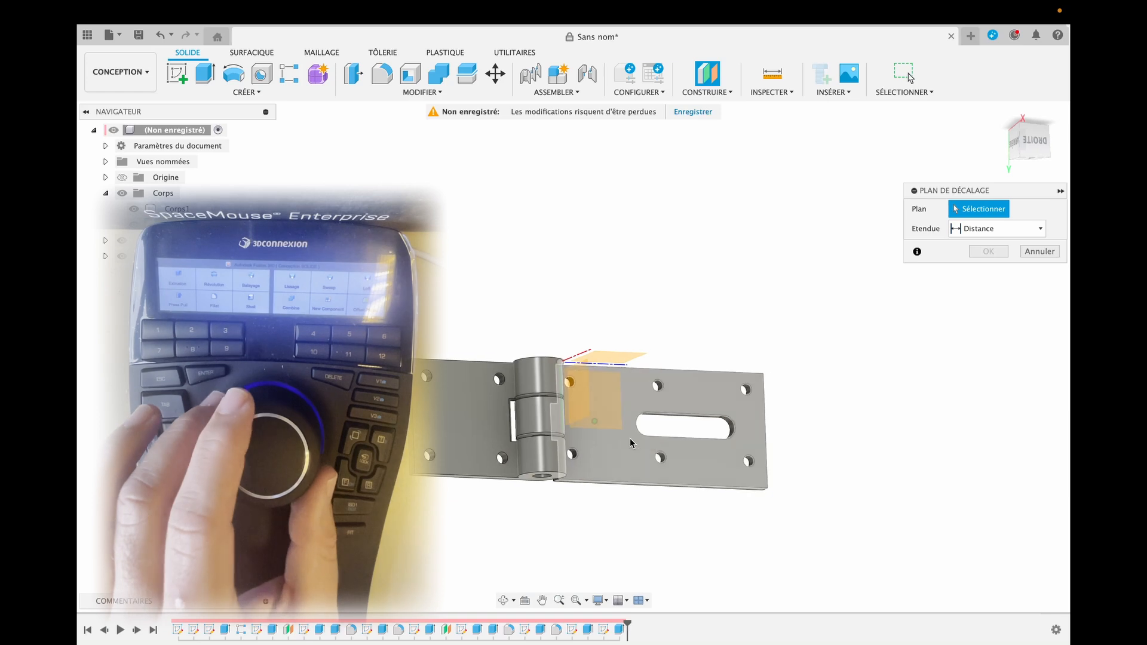
pyautogui.click(665, 424)
pyautogui.moveTo(665, 424); pyautogui.dragTo(670, 464)
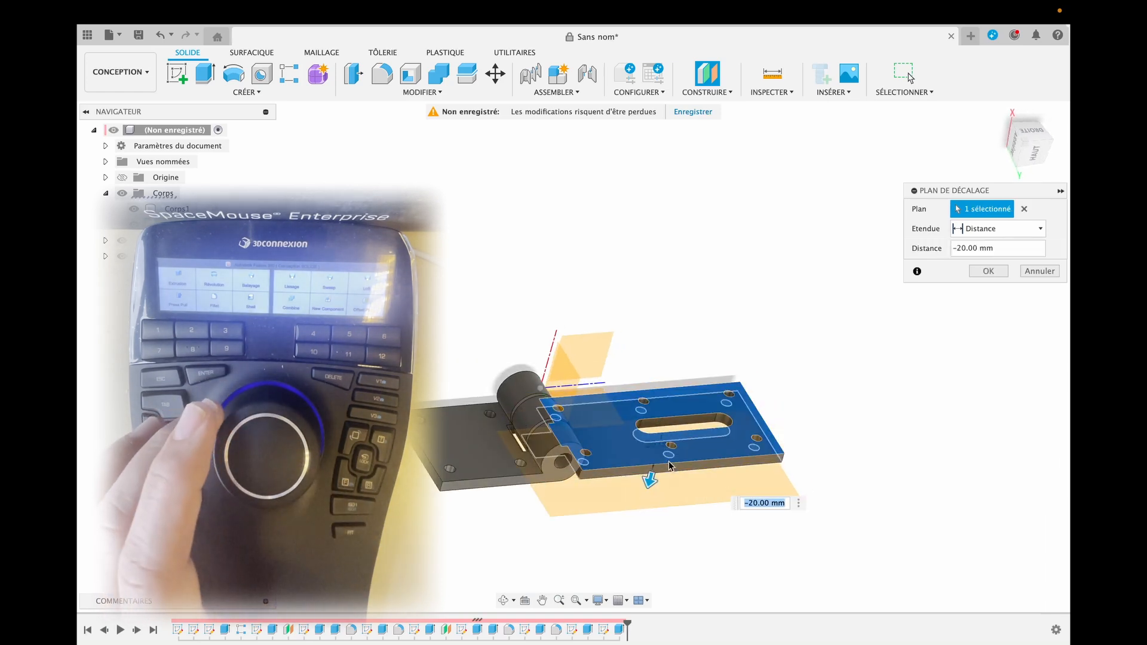
pyautogui.press('Return')
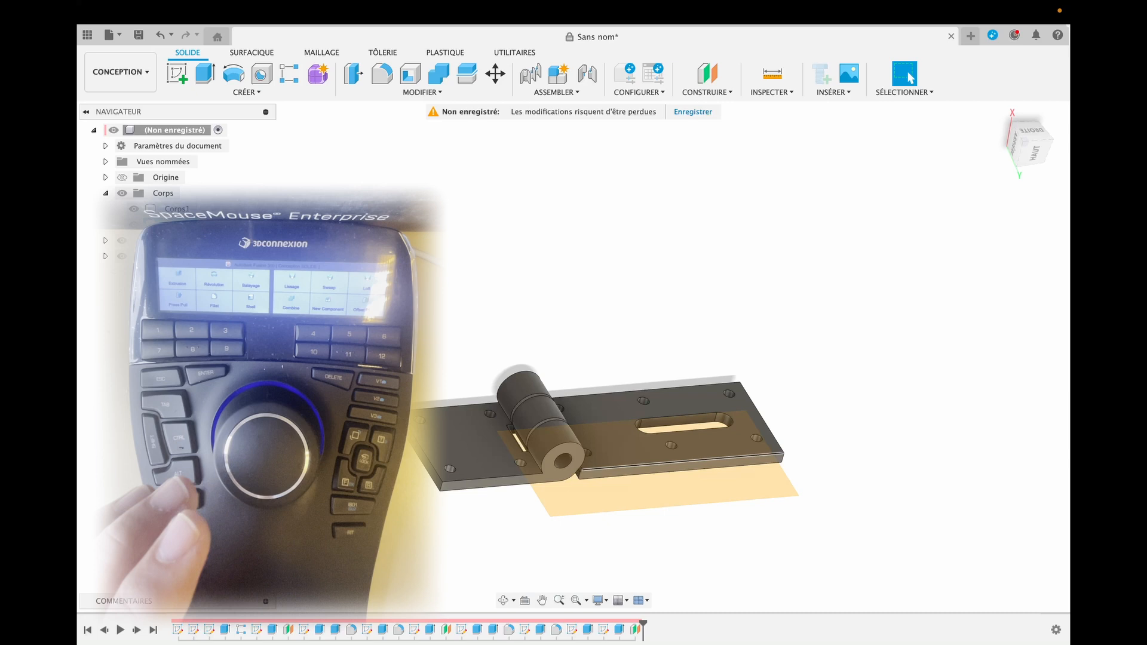
# Step: Hide the first leaf and project the second leaf's slot outline into a new sketch on the offset plane
pyautogui.click(133, 215)
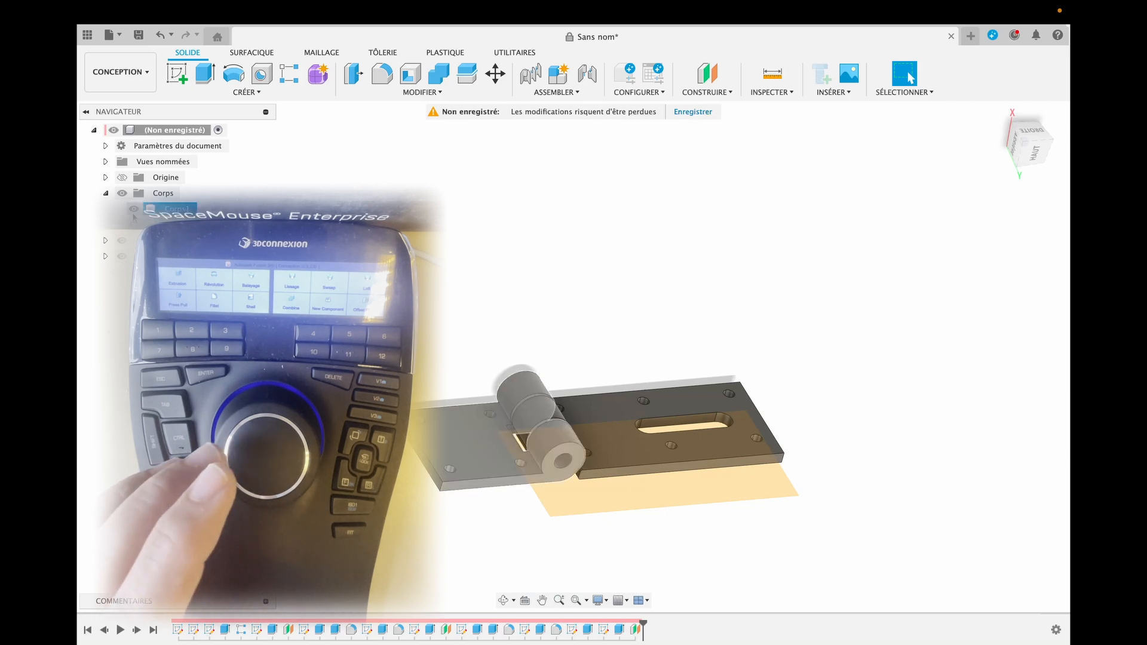
pyautogui.click(134, 209)
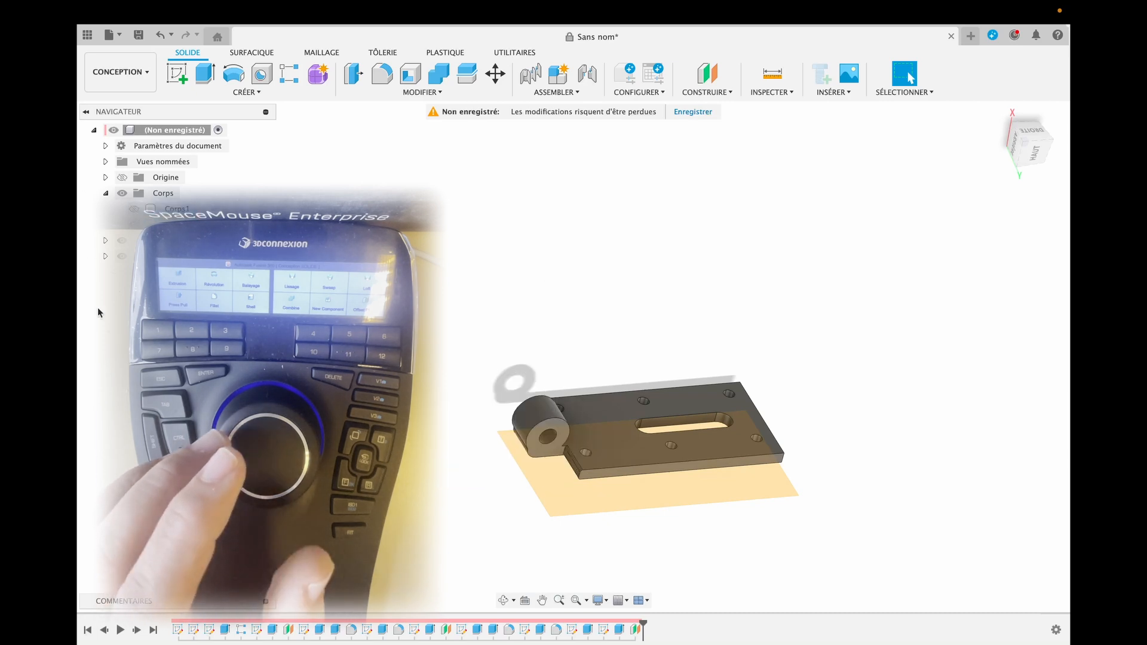
pyautogui.click(176, 73)
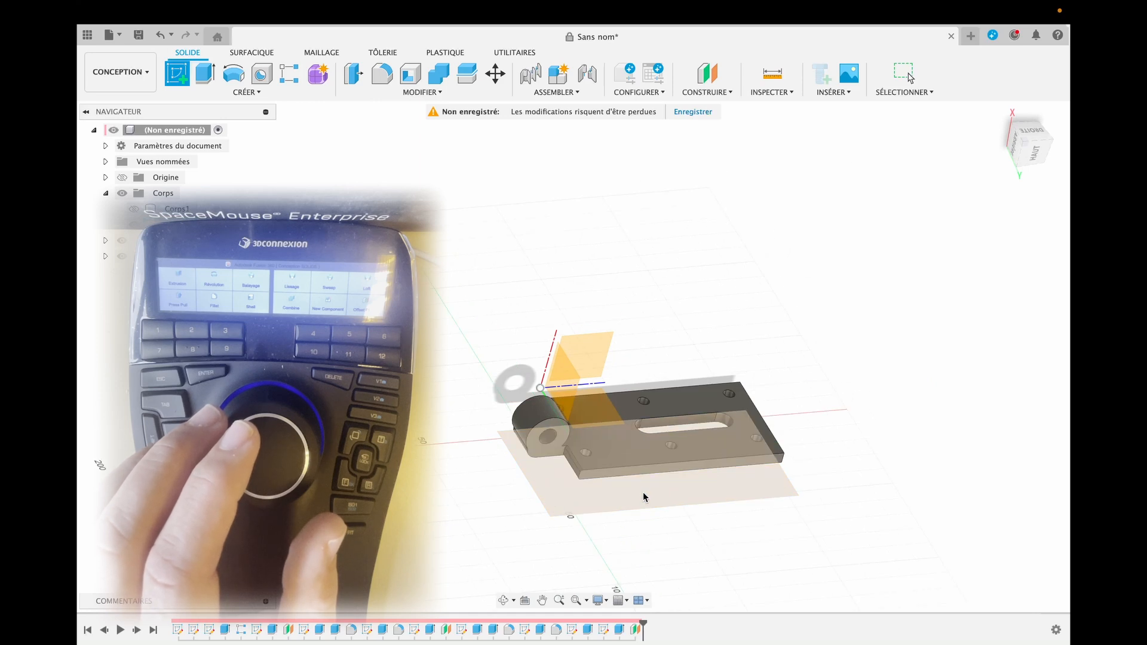
pyautogui.click(643, 493)
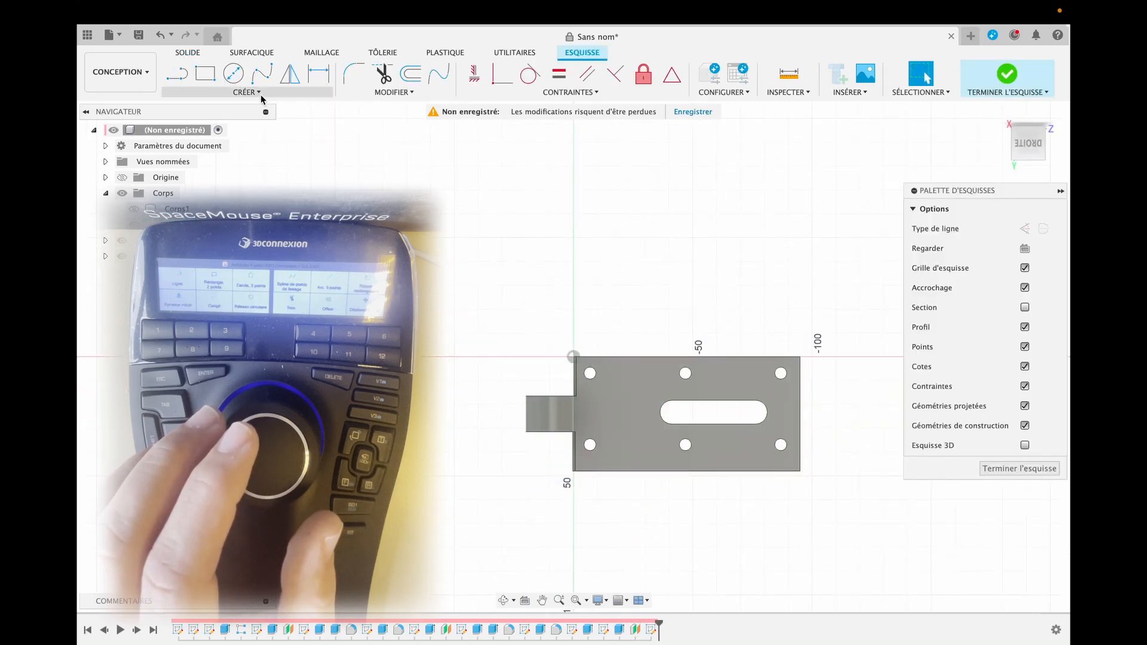
pyautogui.click(260, 94)
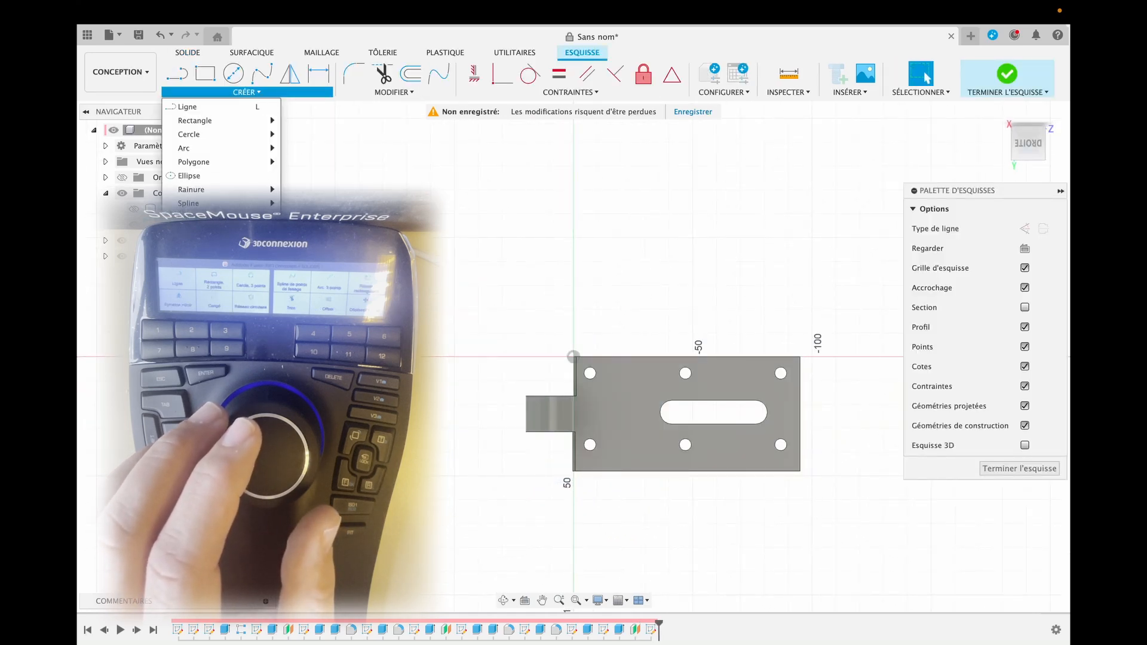
pyautogui.press('p')
pyautogui.click(710, 402)
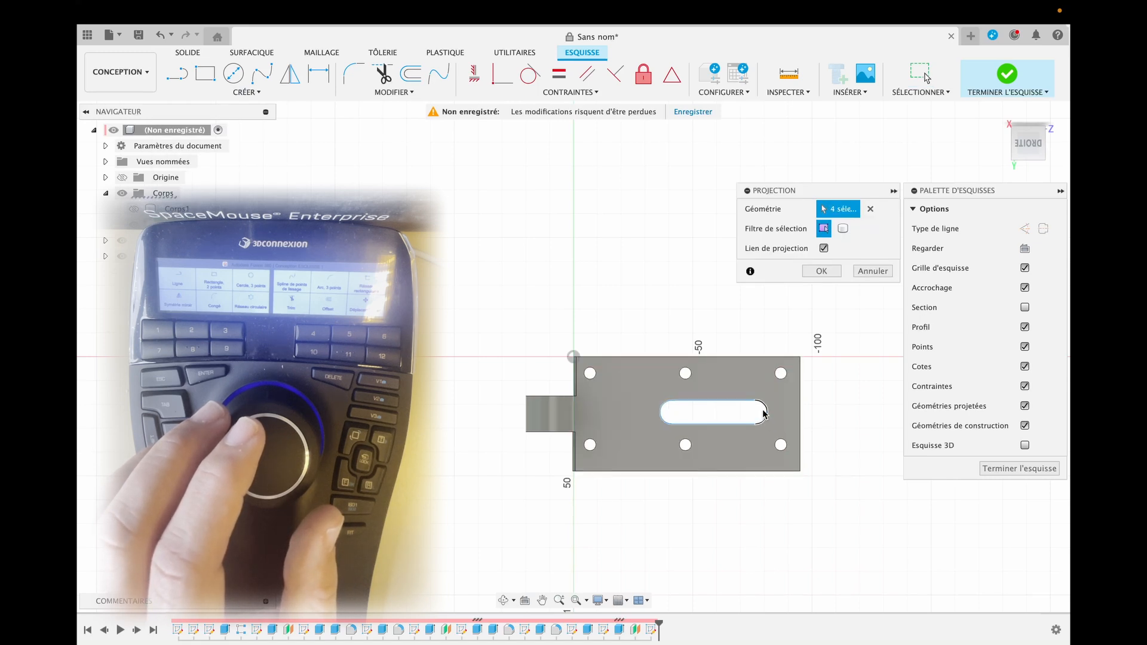
pyautogui.click(826, 273)
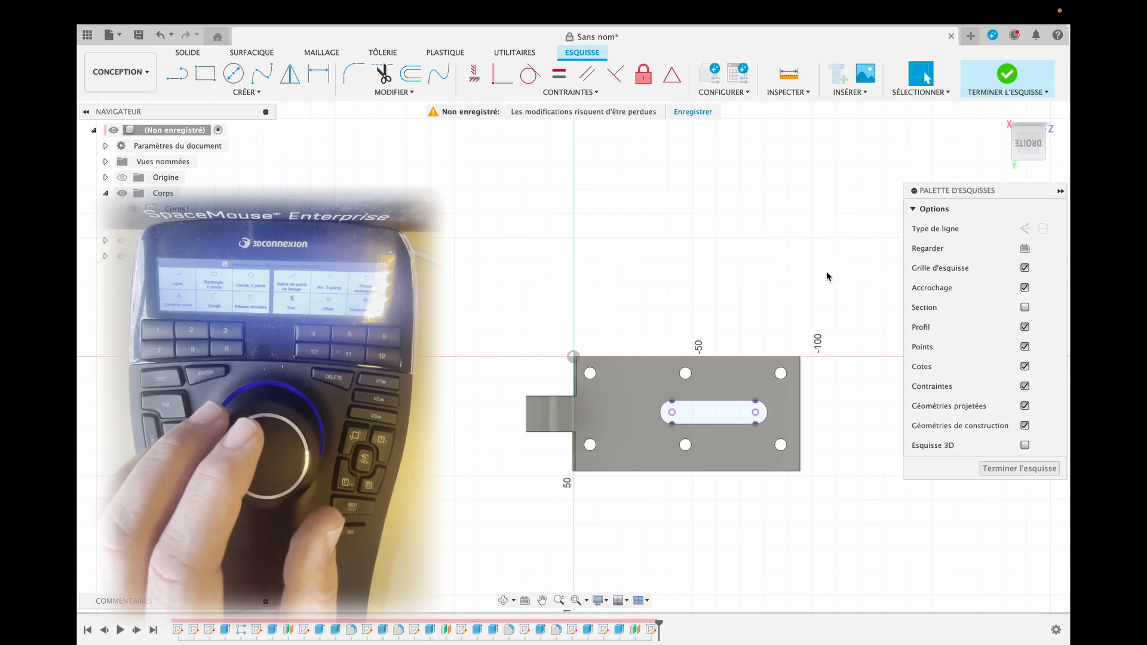
# Step: Hide the second leaf and sketch a rectangle about 103 mm by 50 mm from the origin around the projected slot outline
pyautogui.click(134, 208)
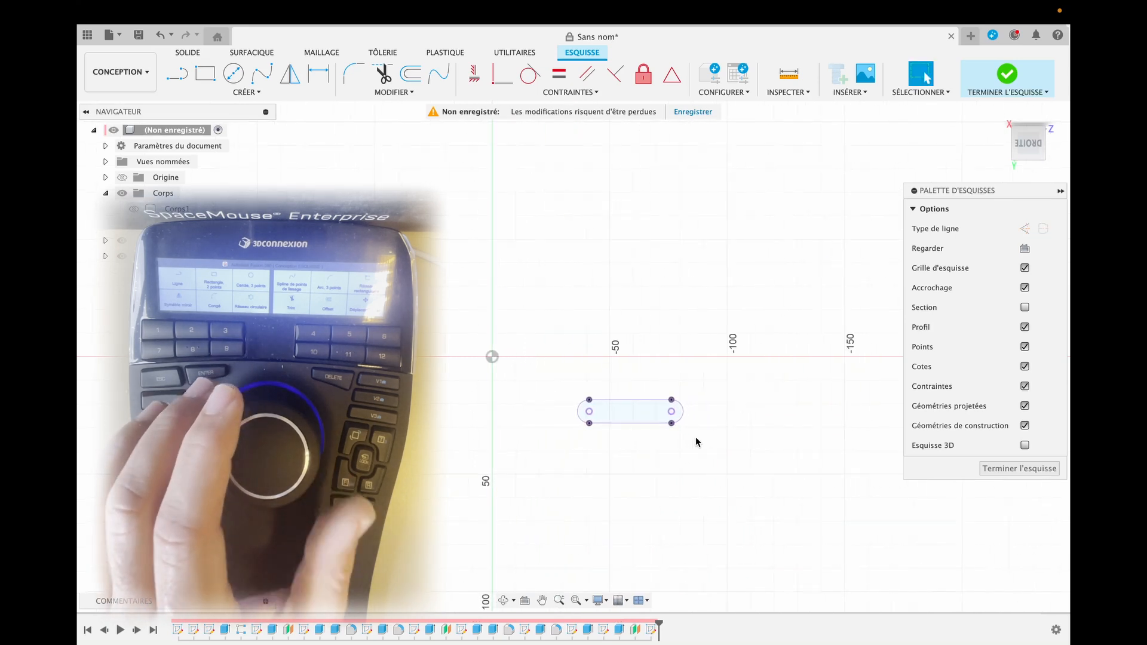
pyautogui.press('r')
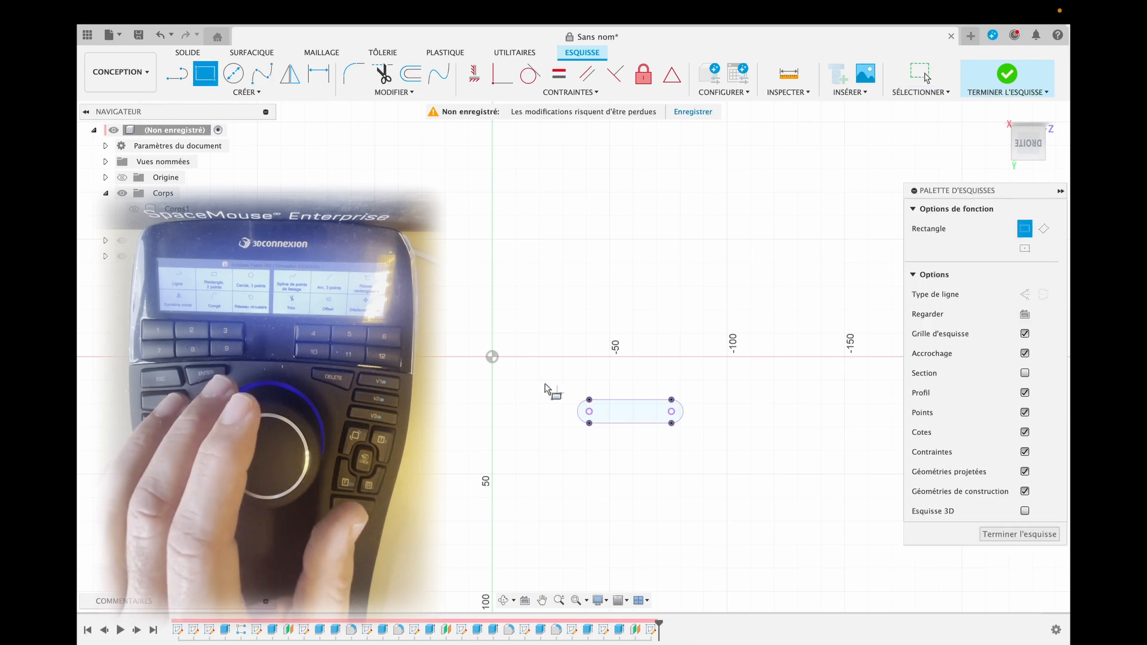
pyautogui.click(491, 357)
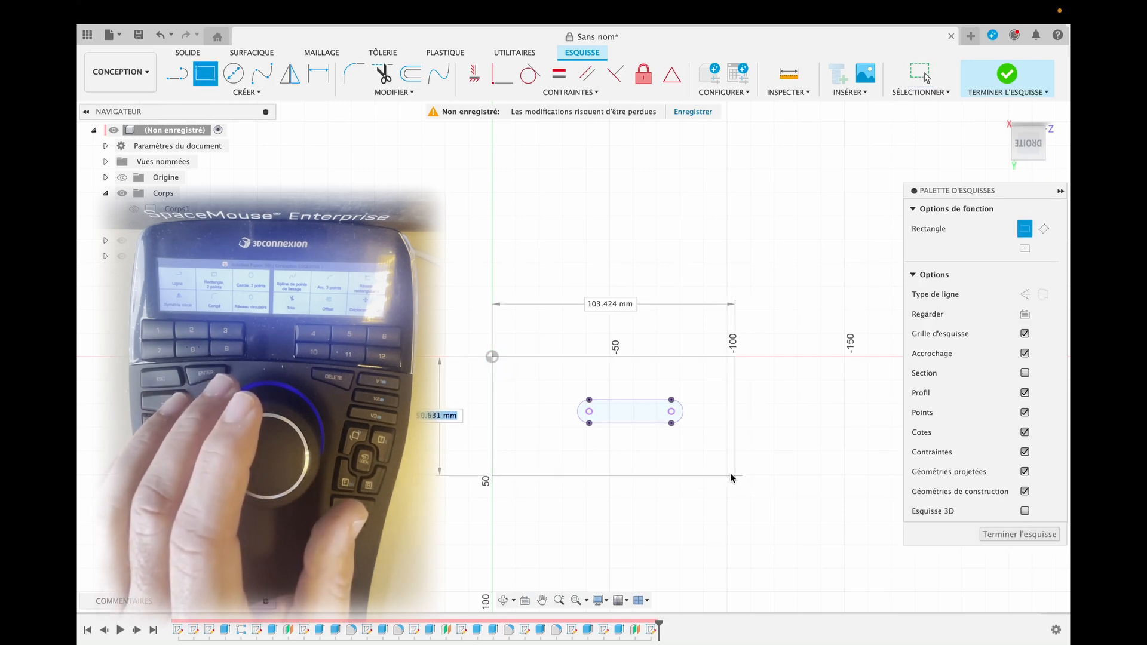
pyautogui.click(733, 472)
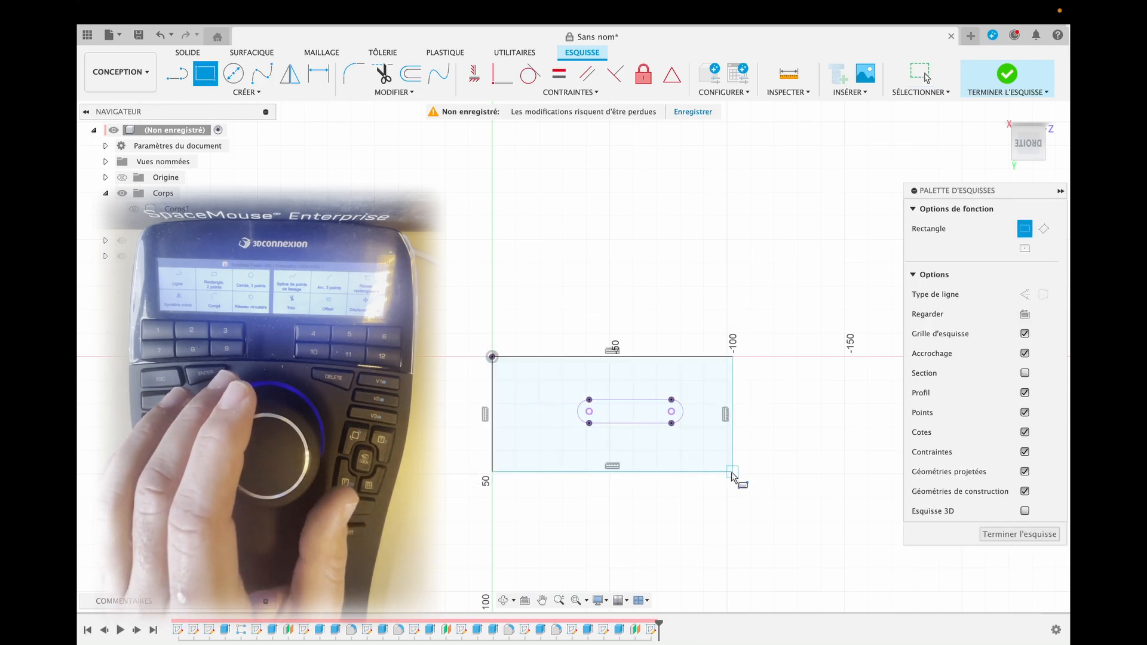
pyautogui.click(733, 472)
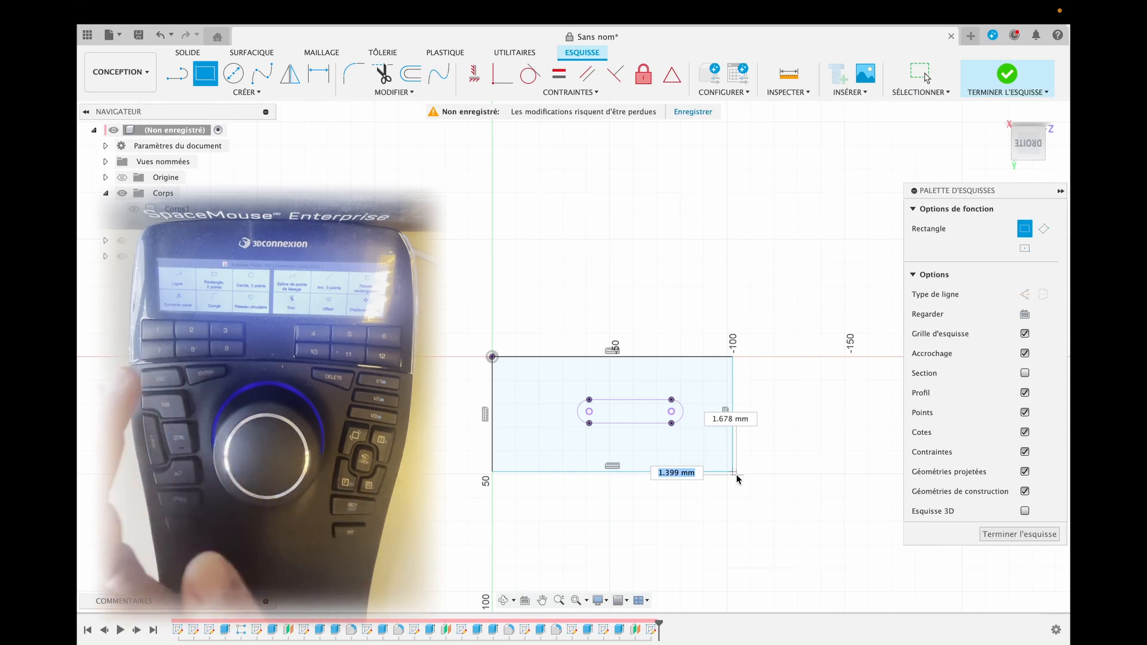
pyautogui.press('Escape')
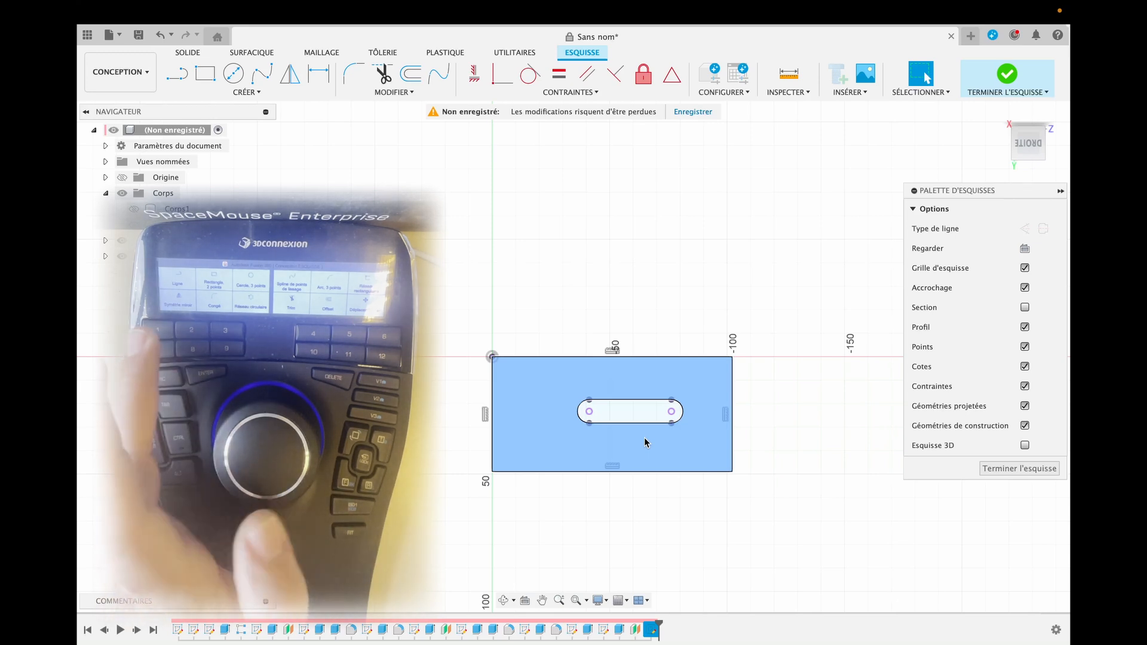
# Step: Extrude the rectangle profile around the slot outline into a new flat plate body with a slot opening
pyautogui.click(645, 442)
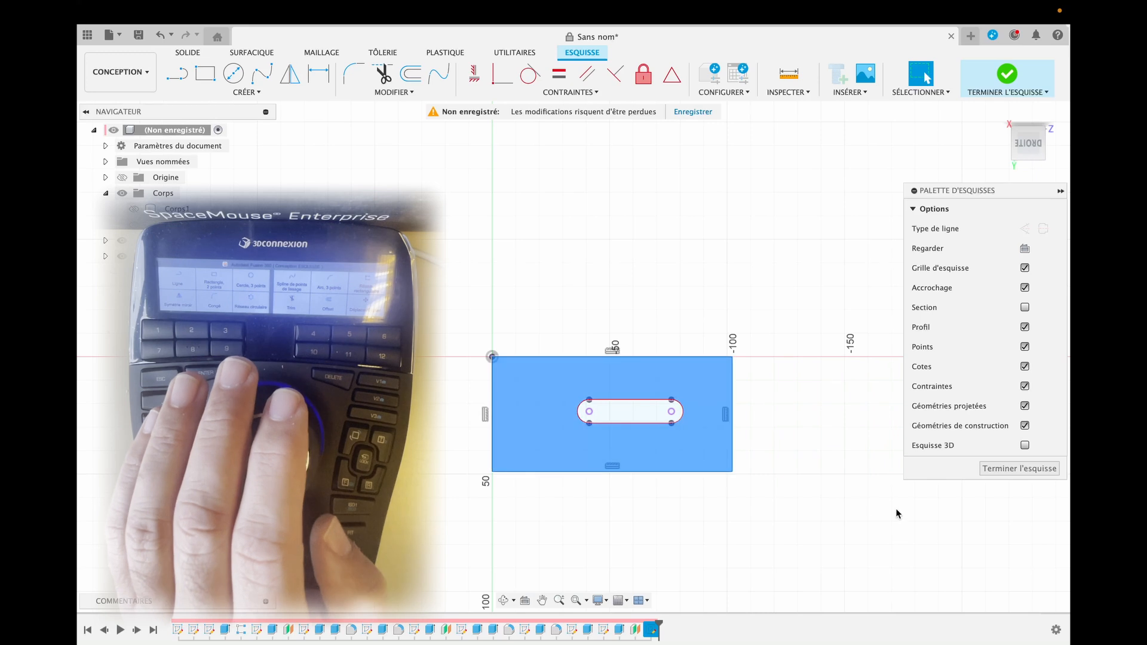
pyautogui.click(990, 468)
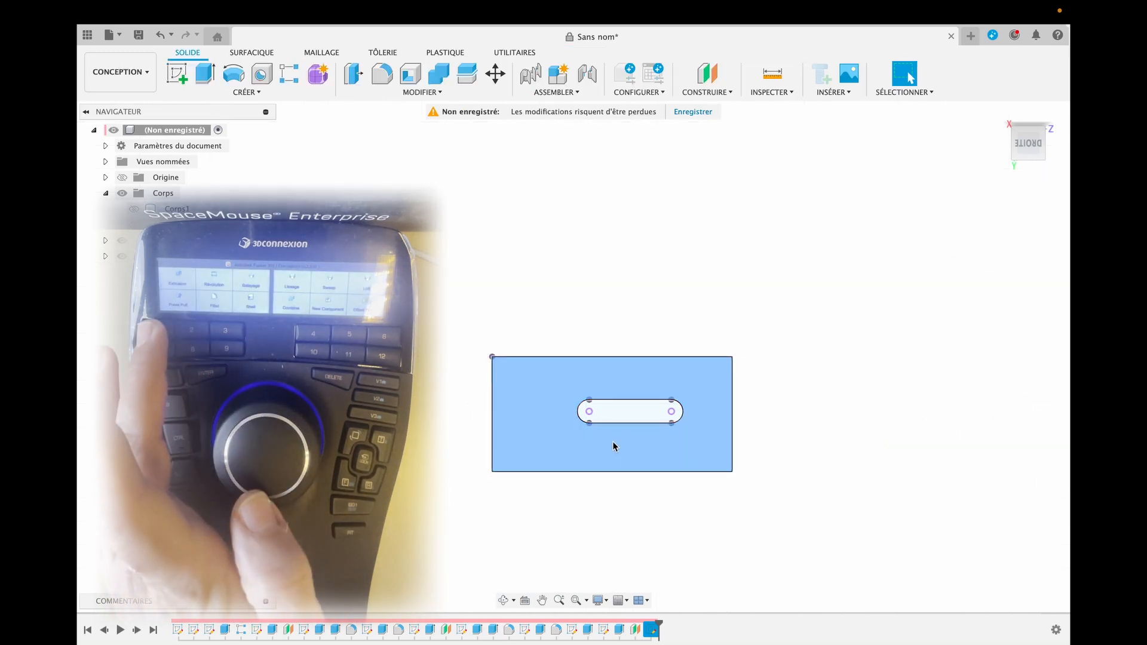
pyautogui.press('e')
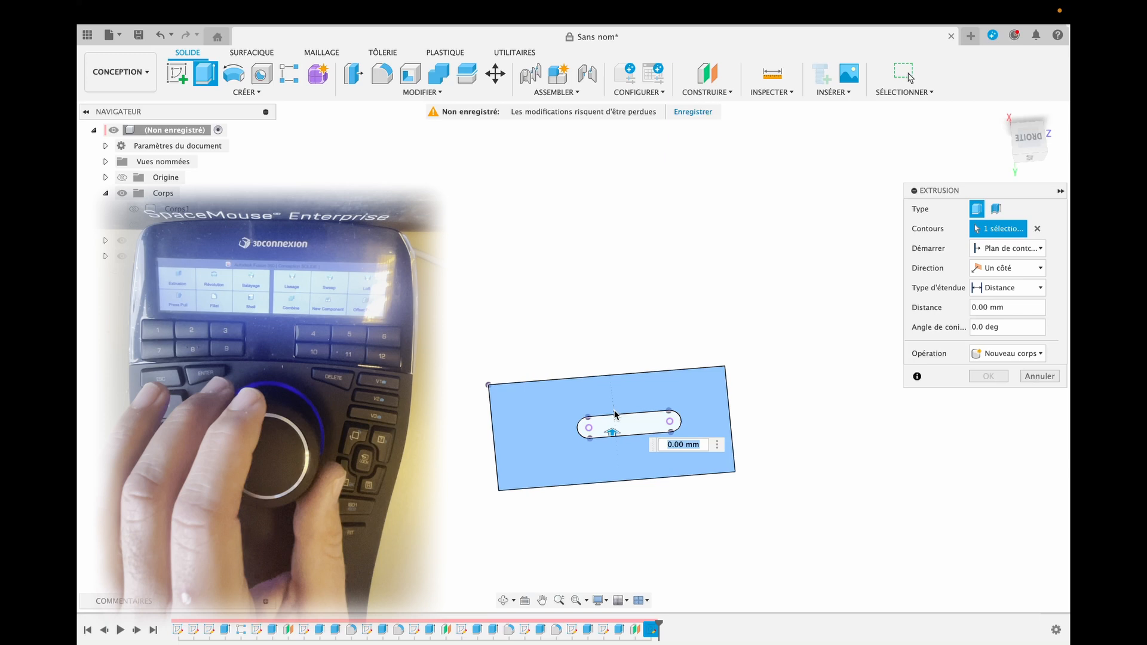
pyautogui.moveTo(615, 446); pyautogui.dragTo(615, 438)
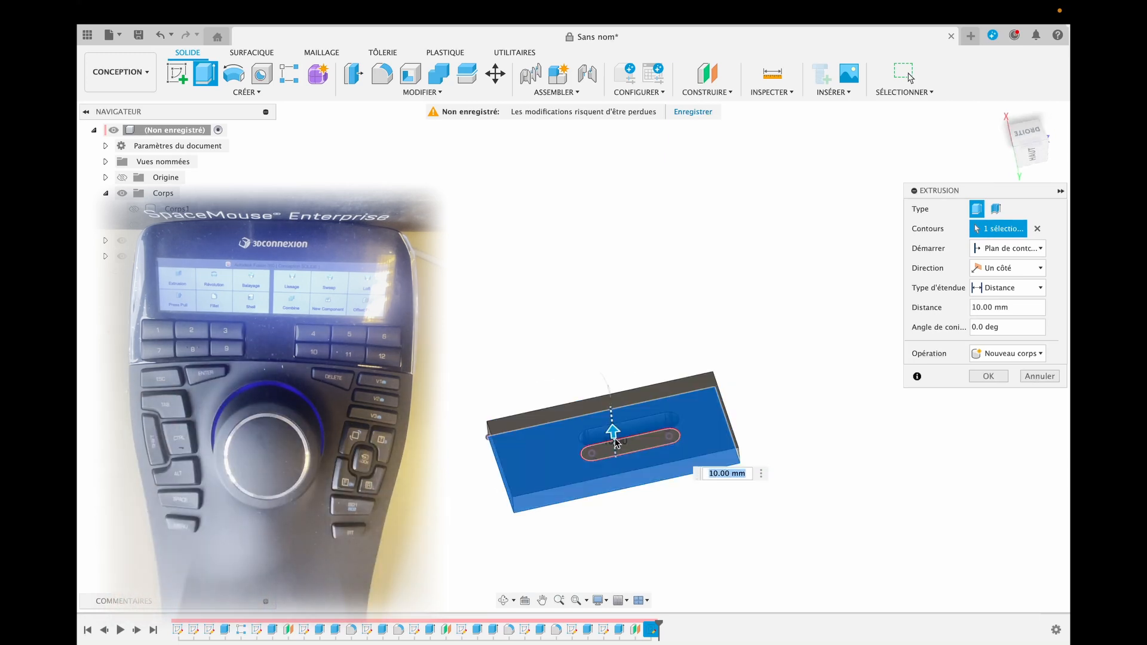
pyautogui.write('-10')
pyautogui.press('Return')
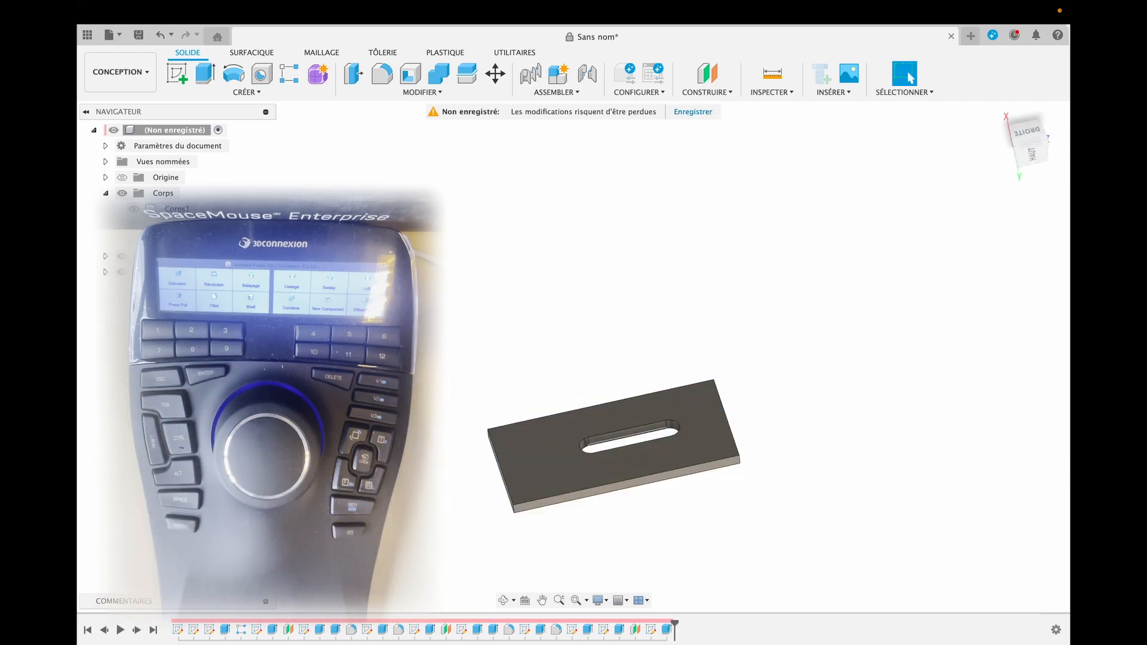
# Step: Reopen the plate's sketch to select the slot profile, and extrude it 6 mm joined to the plate
pyautogui.rightClick(651, 630)
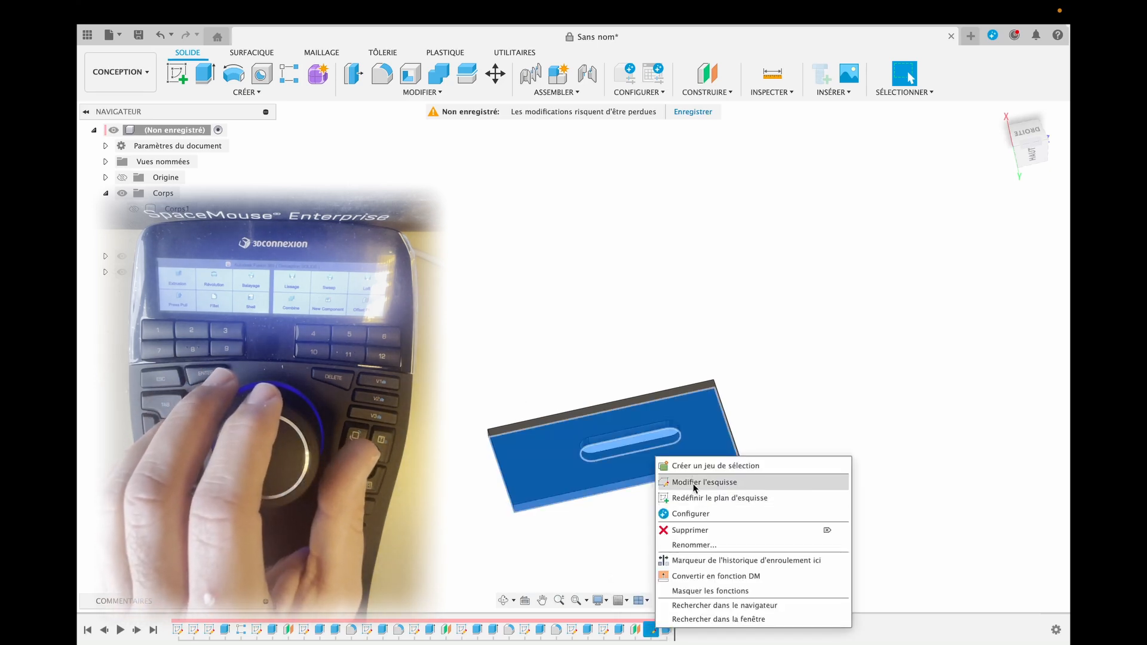
pyautogui.click(693, 481)
pyautogui.click(593, 461)
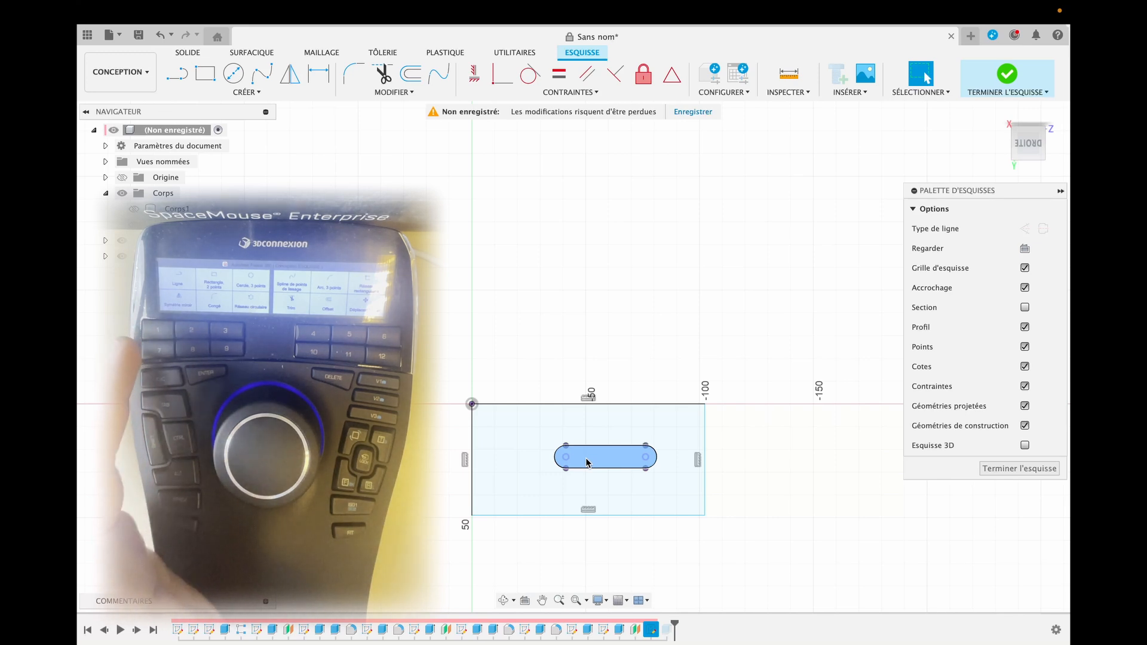
pyautogui.click(997, 469)
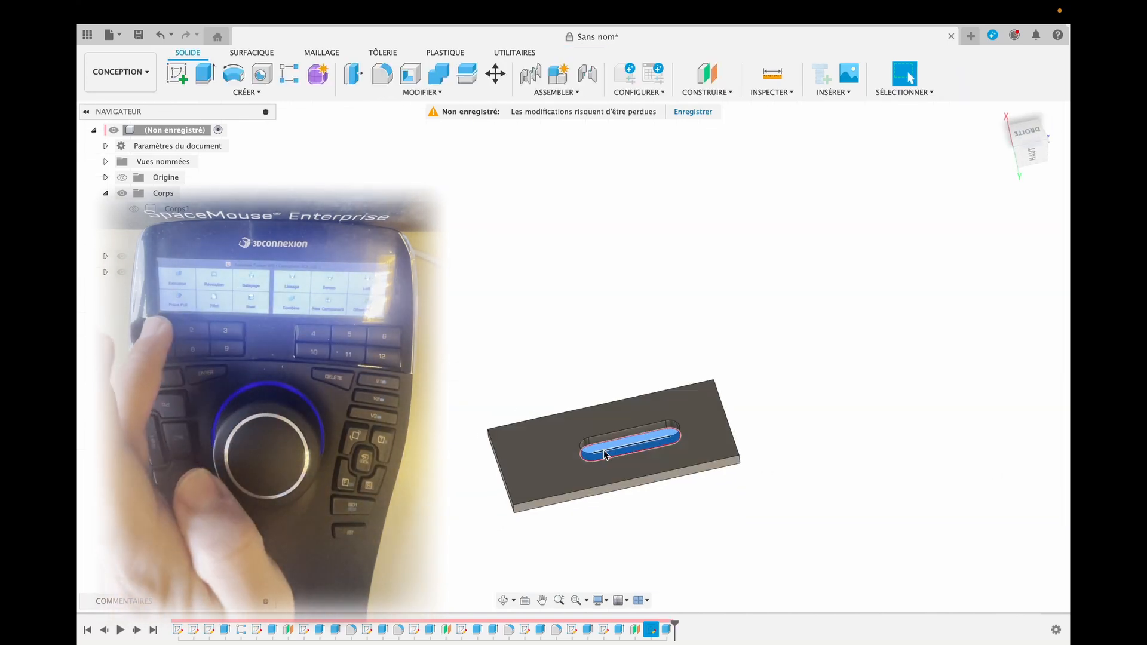
pyautogui.press('e')
pyautogui.moveTo(626, 438); pyautogui.dragTo(628, 423)
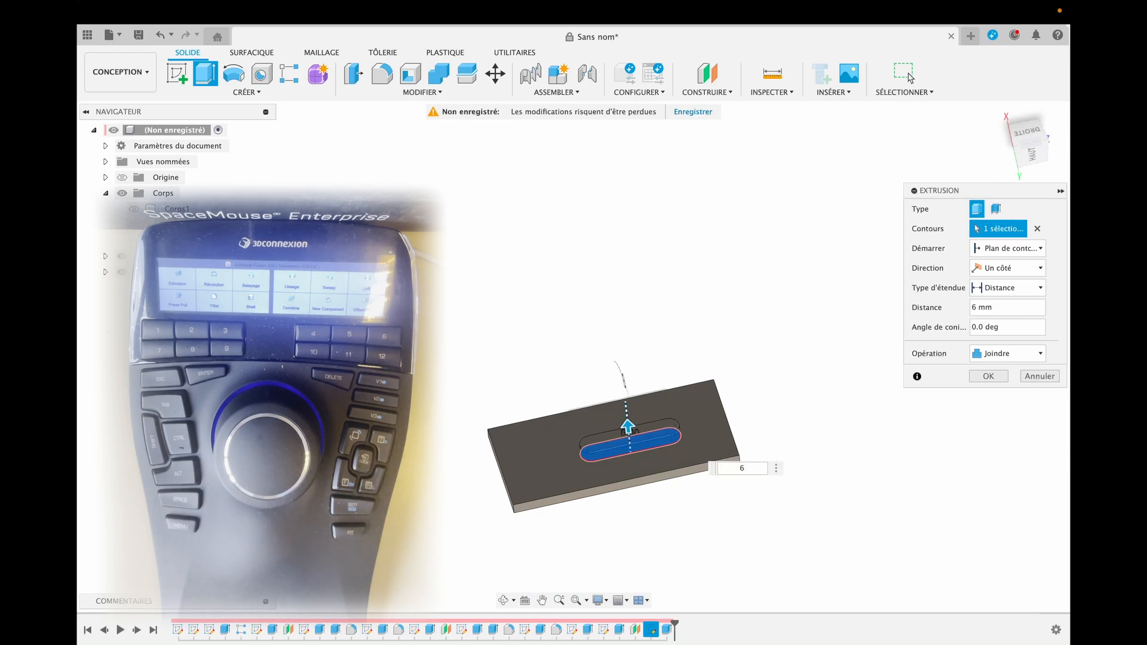
pyautogui.press('Return')
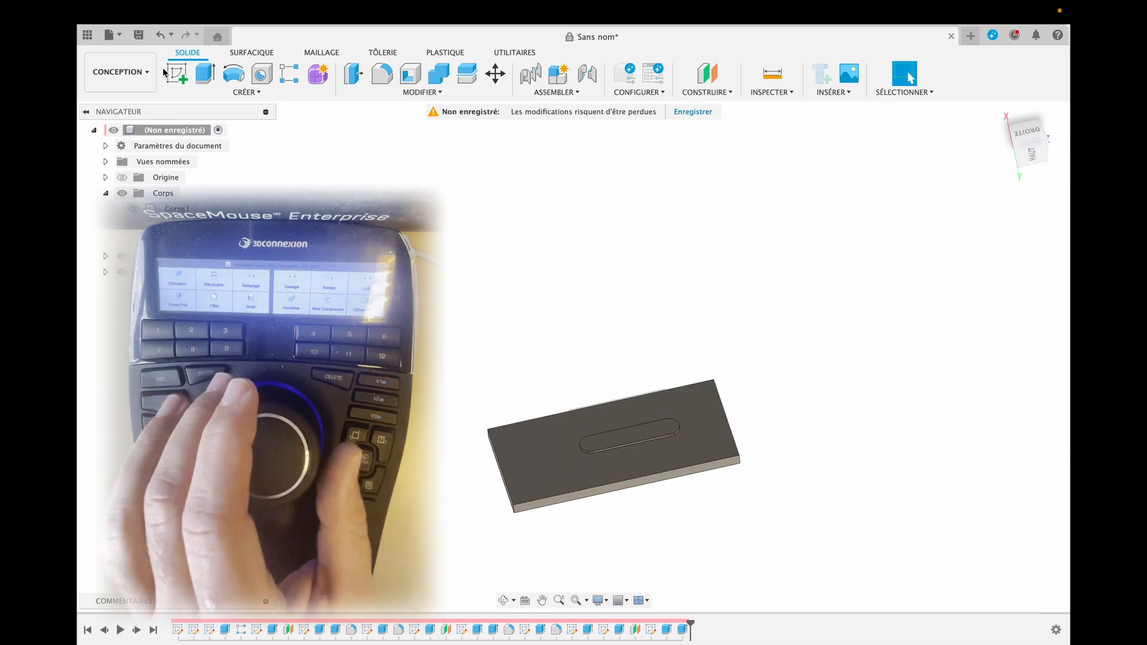
# Step: Sketch two 8 mm diameter circles on the raised slot-shaped face, centred on its two rounded ends
pyautogui.click(166, 73)
pyautogui.click(628, 436)
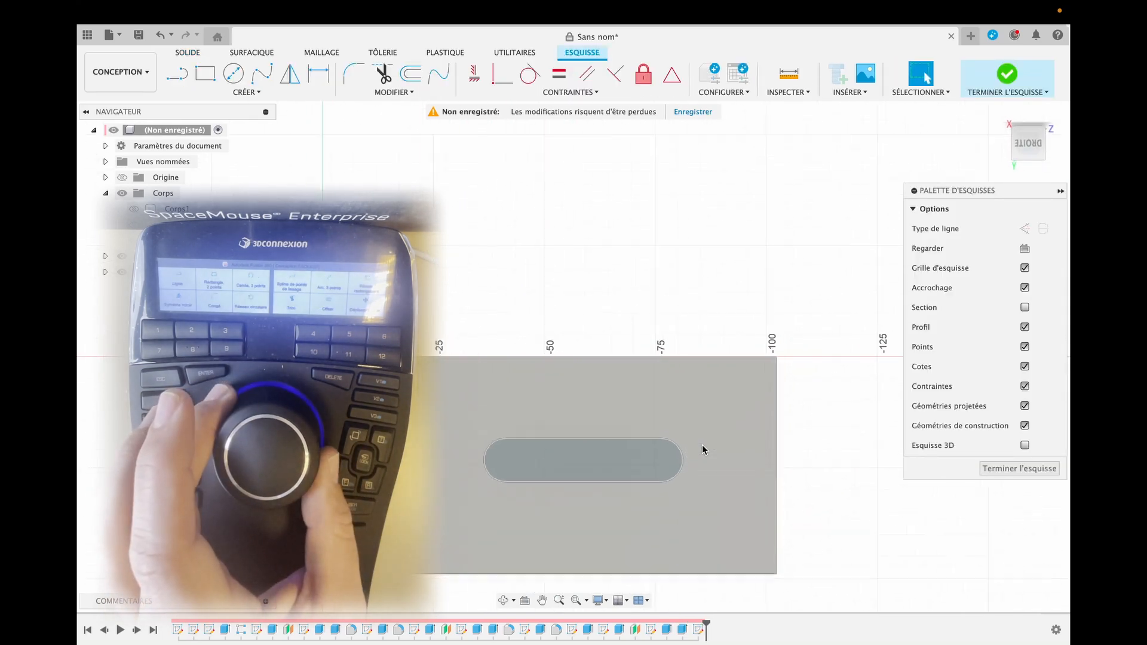
pyautogui.click(234, 75)
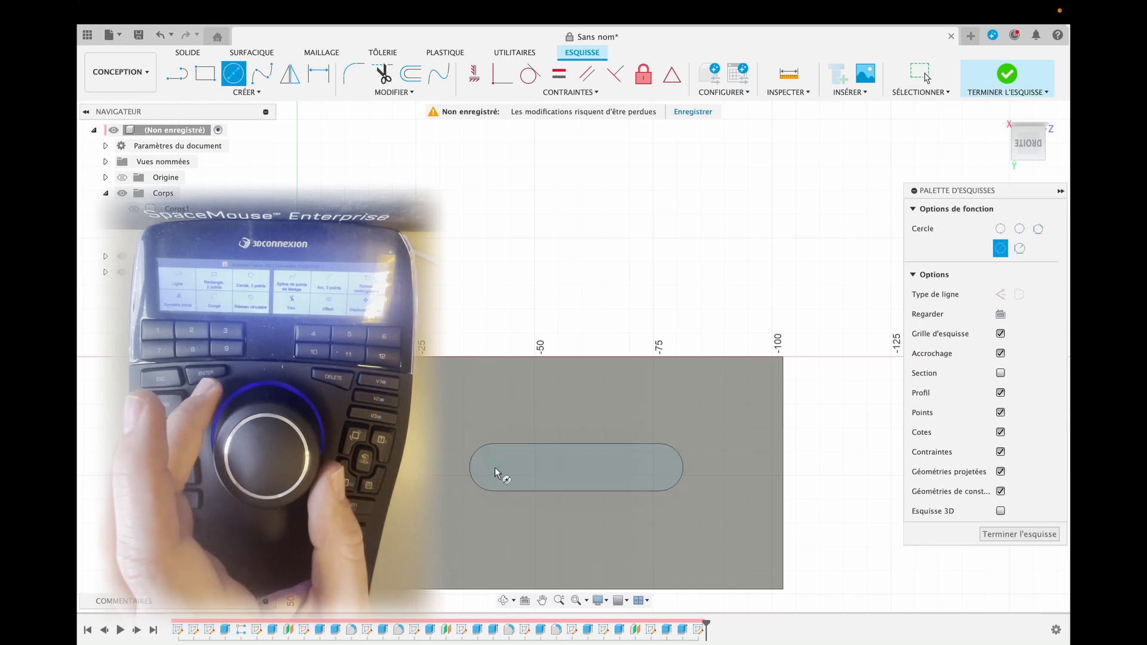
pyautogui.click(494, 467)
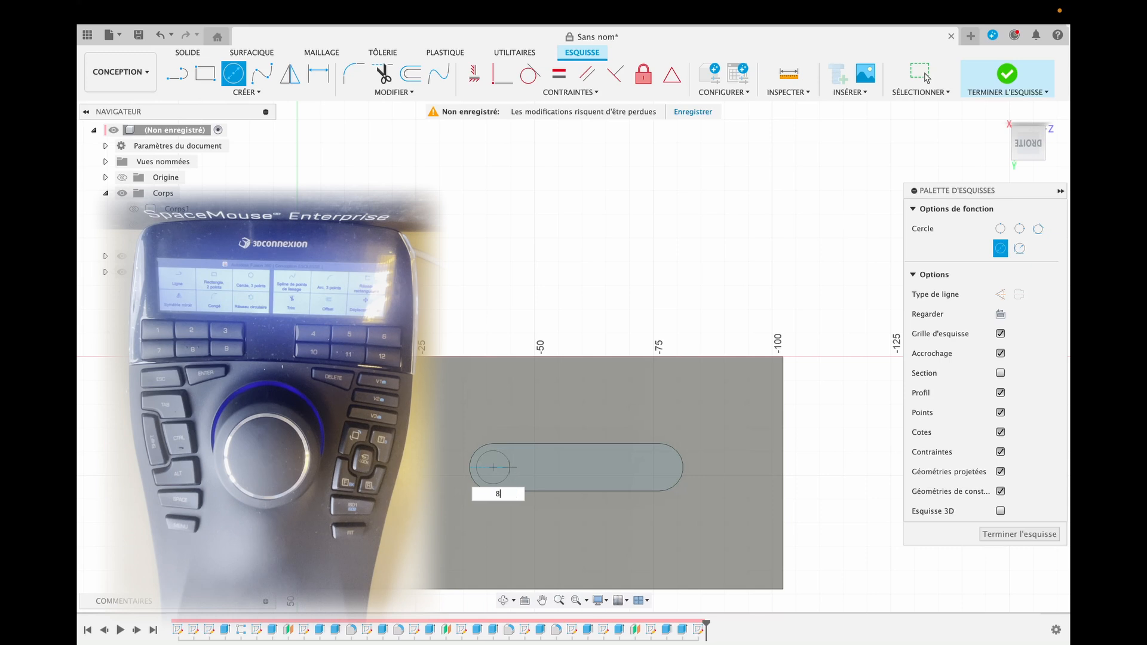
pyautogui.press('Return')
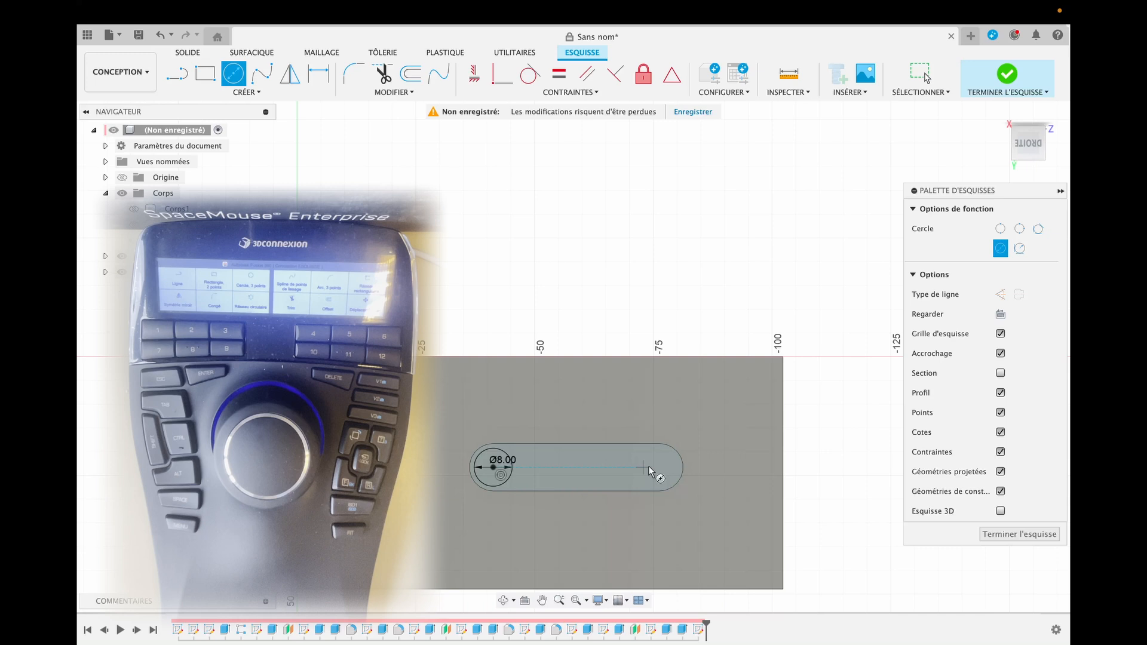
pyautogui.click(660, 467)
pyautogui.write('8')
pyautogui.press('Return')
pyautogui.click(925, 78)
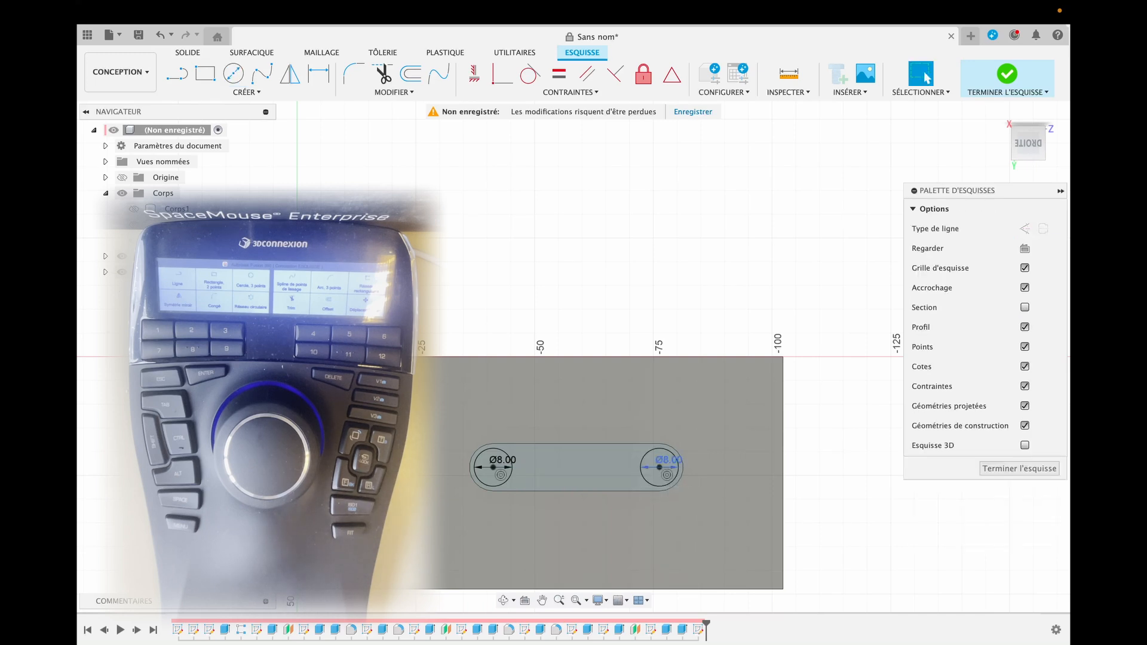
pyautogui.click(1012, 470)
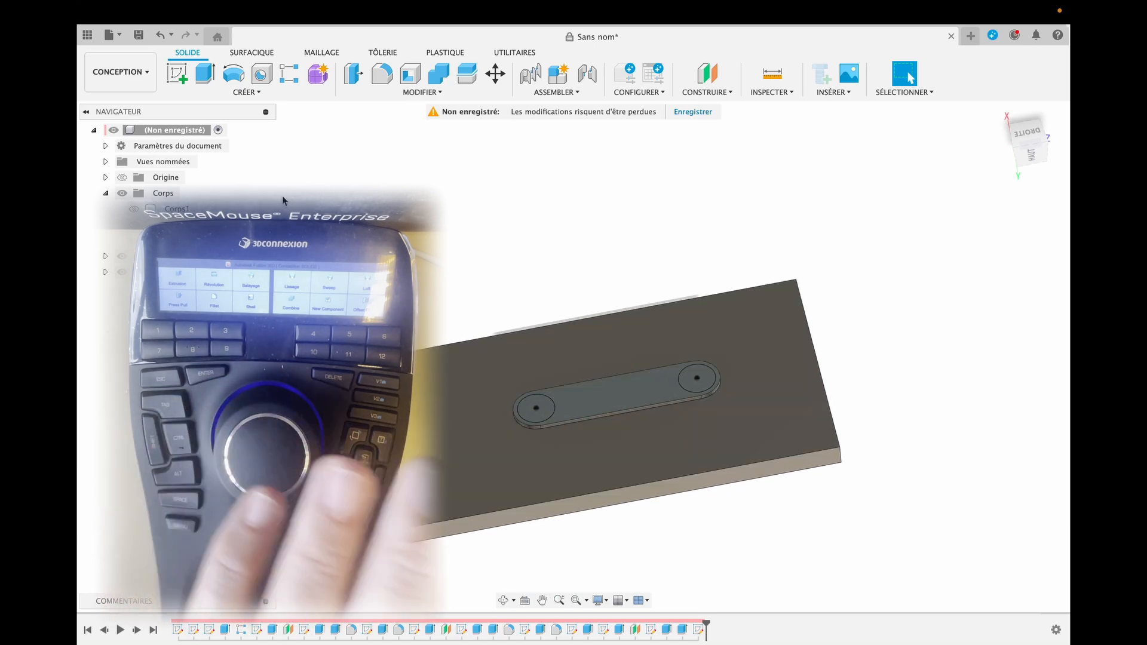
pyautogui.click(178, 72)
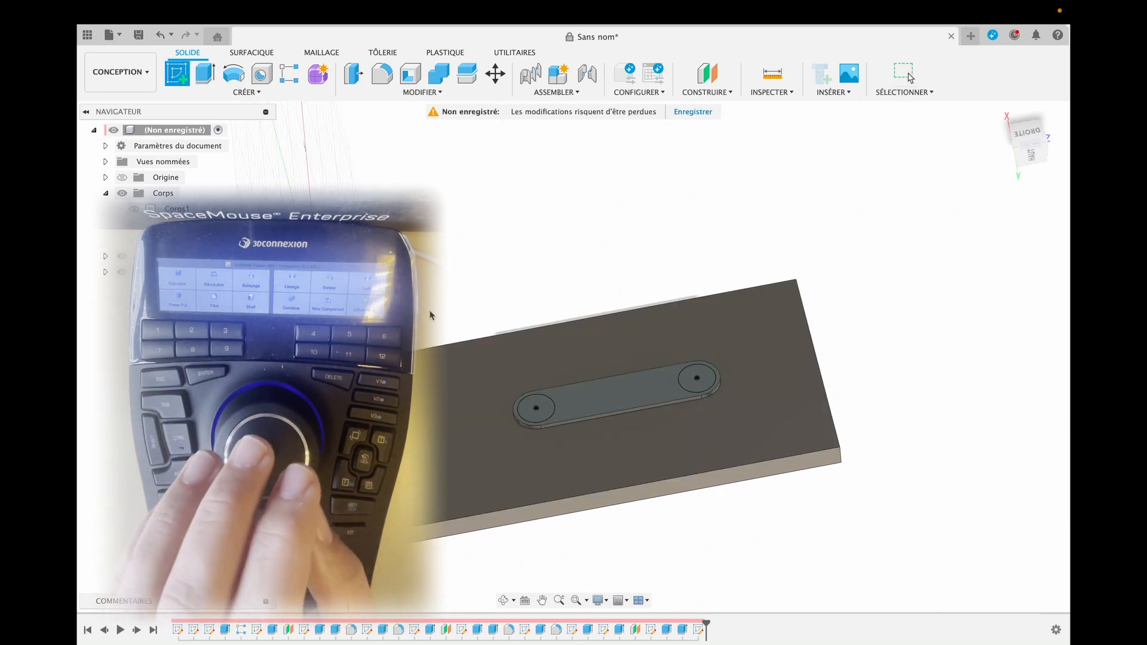
pyautogui.click(599, 359)
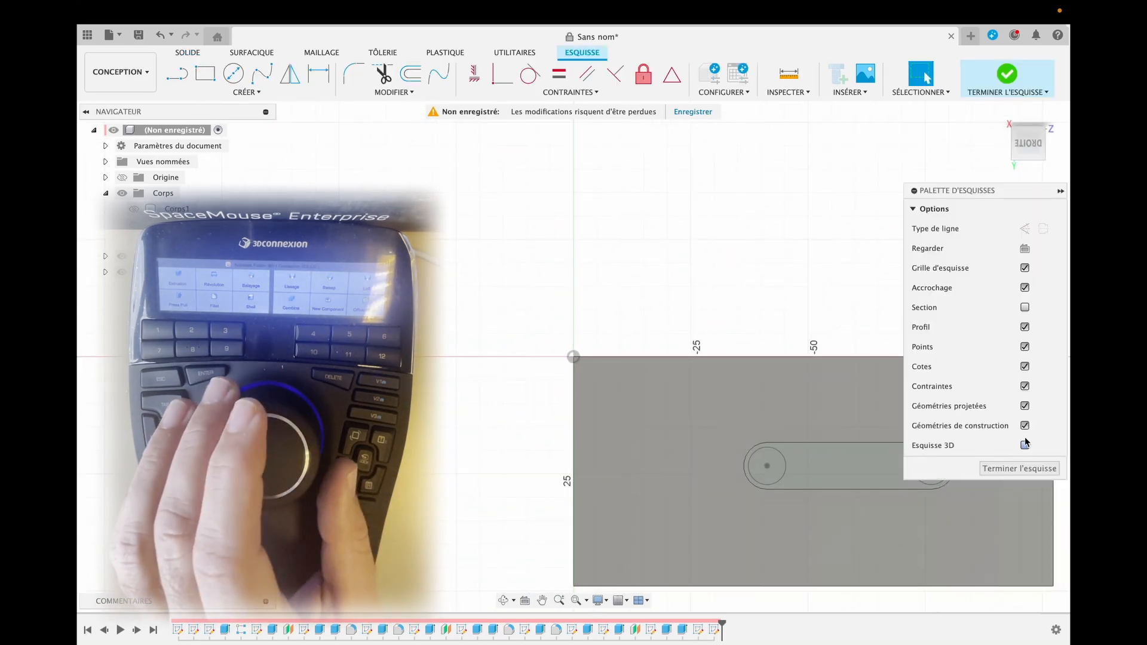
pyautogui.click(1025, 446)
pyautogui.click(1020, 468)
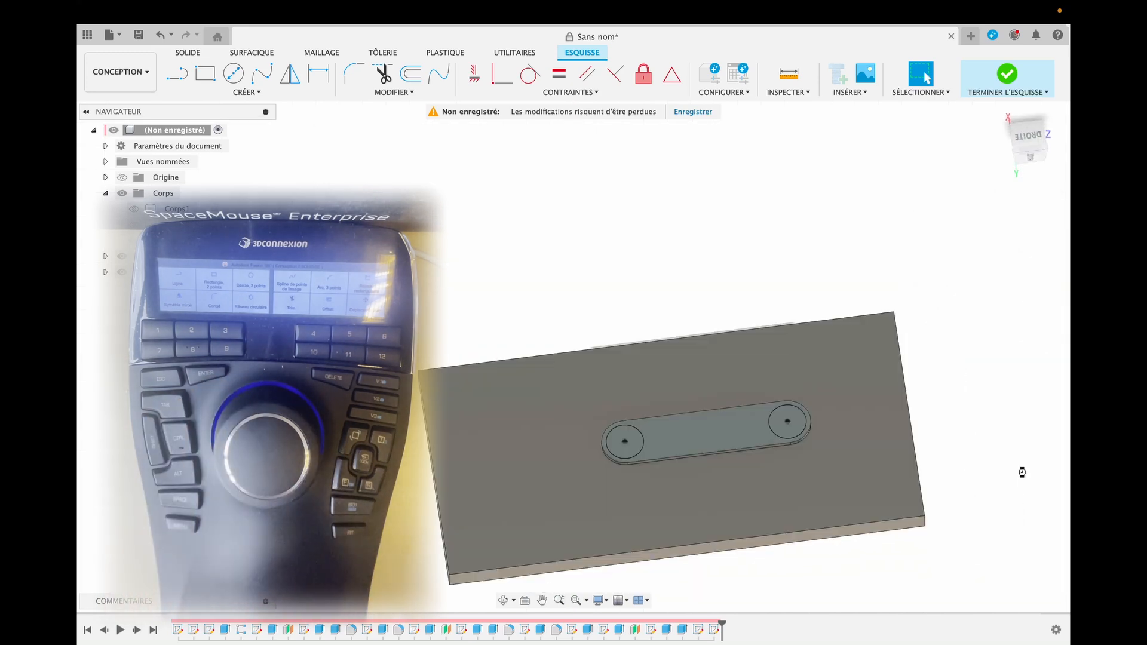
# Step: Sketch a three-point arc from an origin plane perpendicular to the plate, joining the two circle centres on the raised key and bulging outward
pyautogui.click(187, 81)
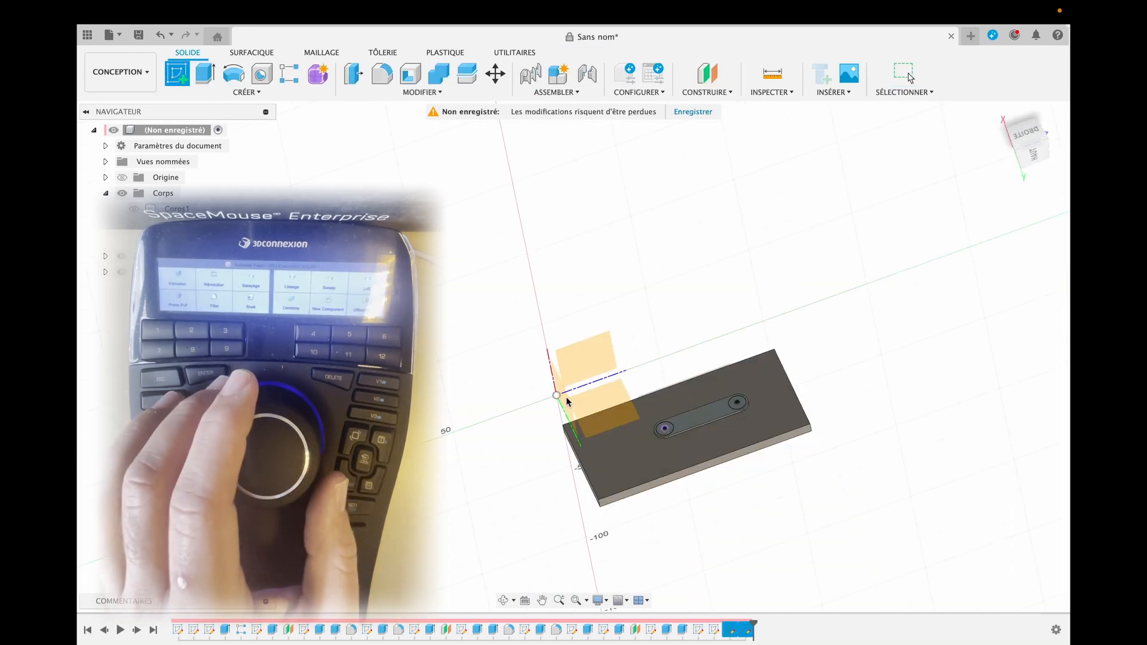
pyautogui.click(589, 362)
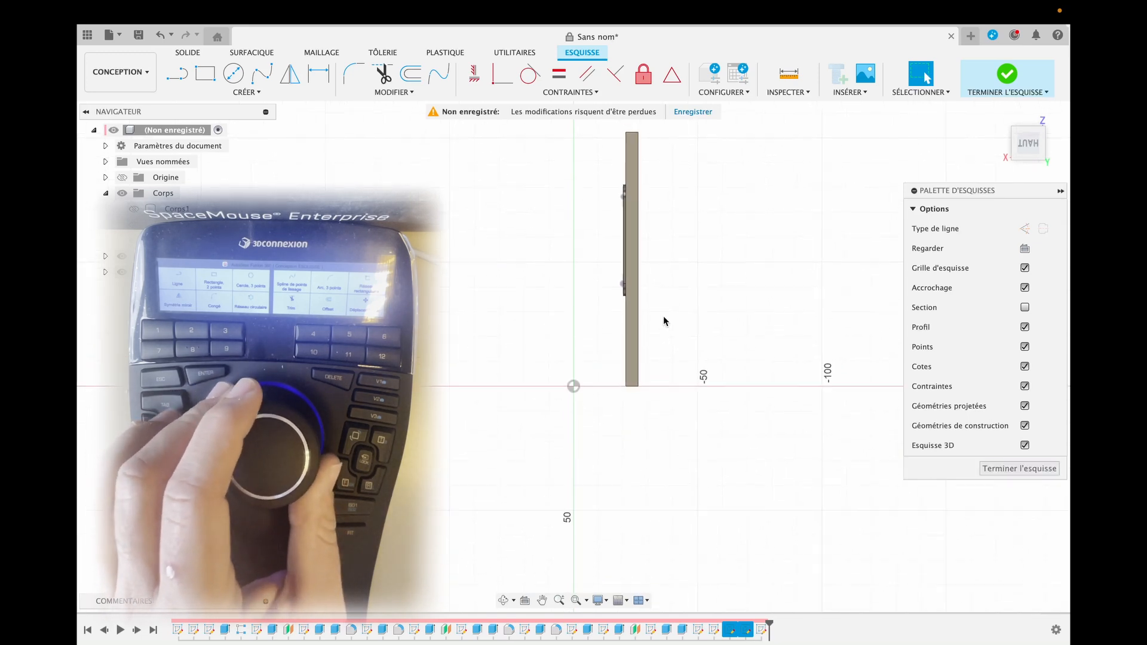
pyautogui.click(1006, 146)
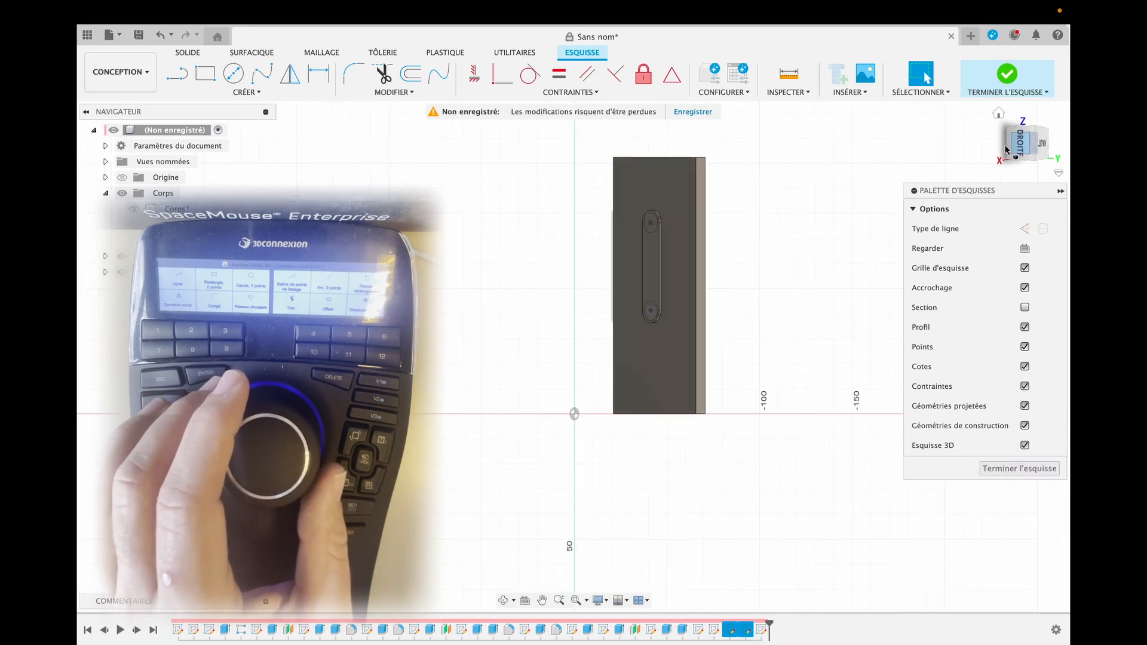
pyautogui.click(219, 92)
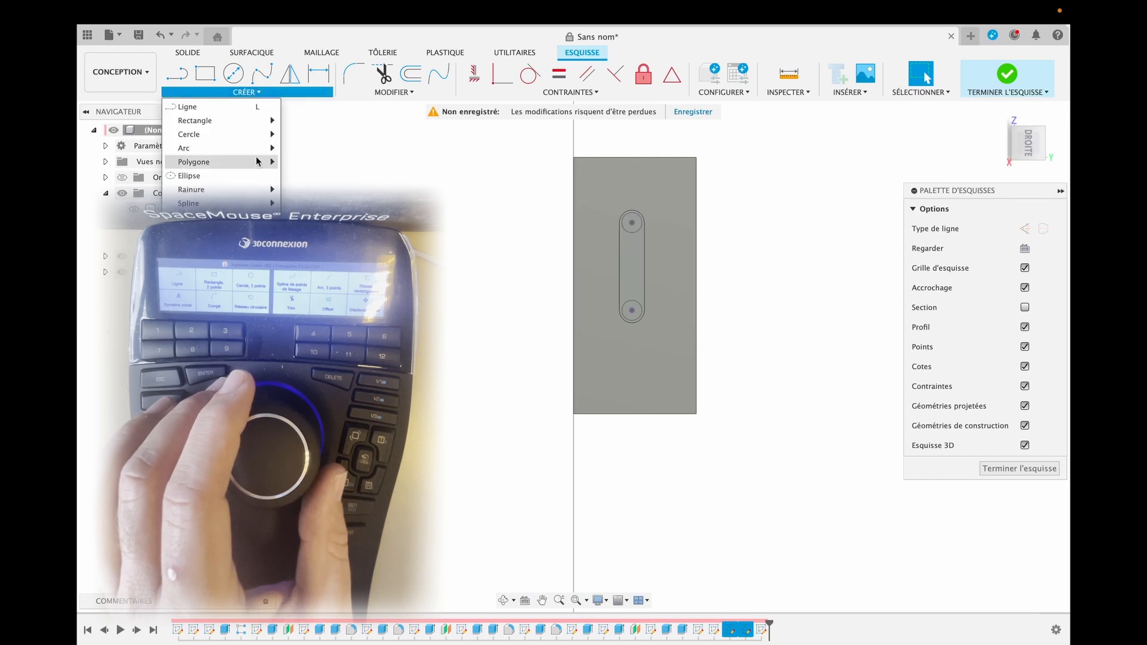
pyautogui.moveTo(197, 148)
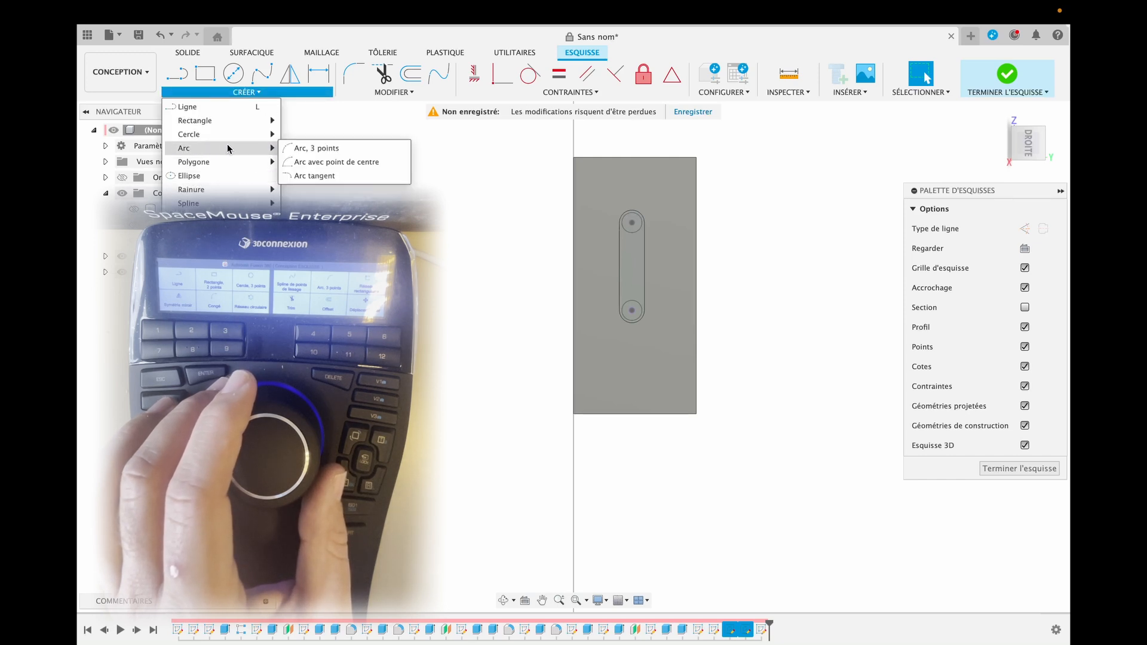
pyautogui.click(325, 160)
pyautogui.click(632, 223)
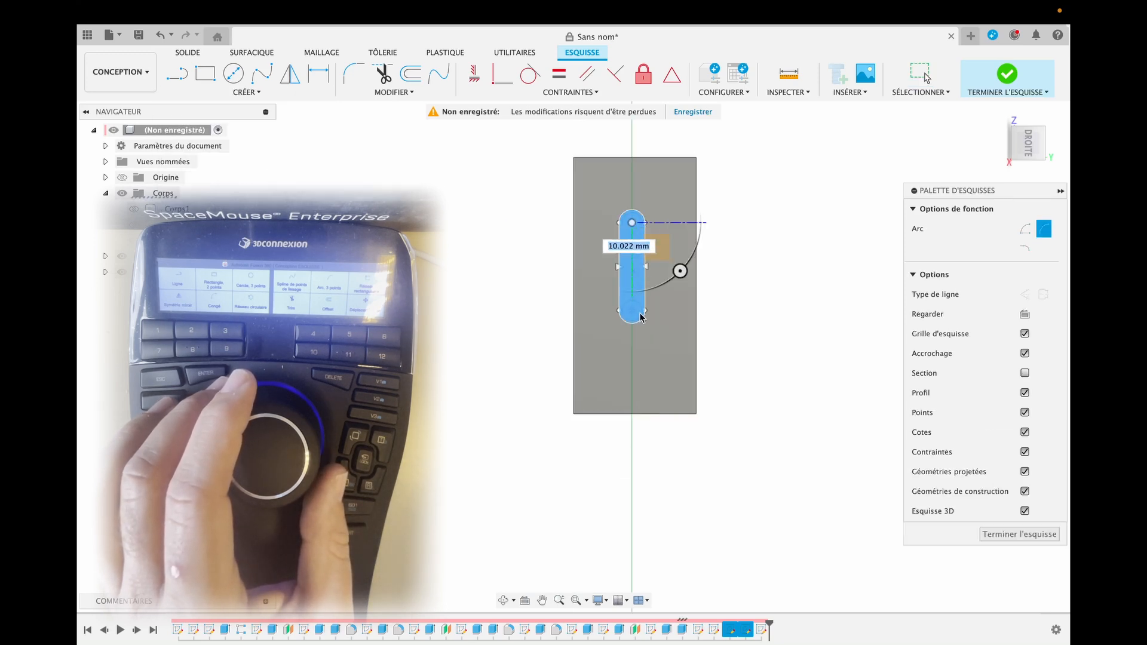
pyautogui.click(632, 310)
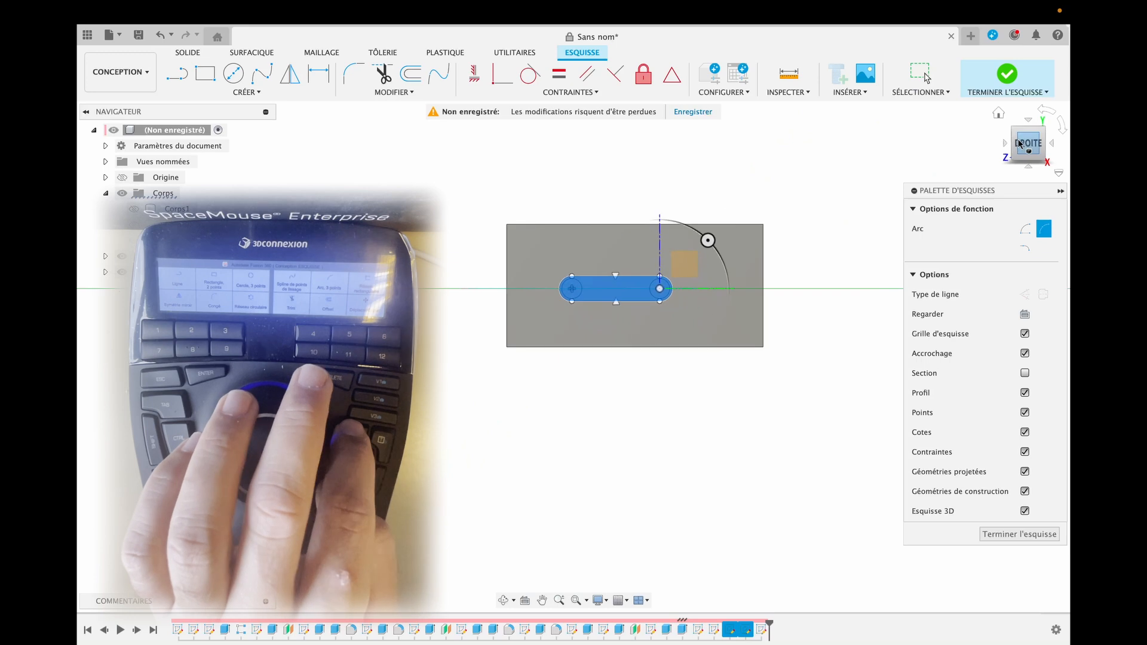
pyautogui.click(1019, 144)
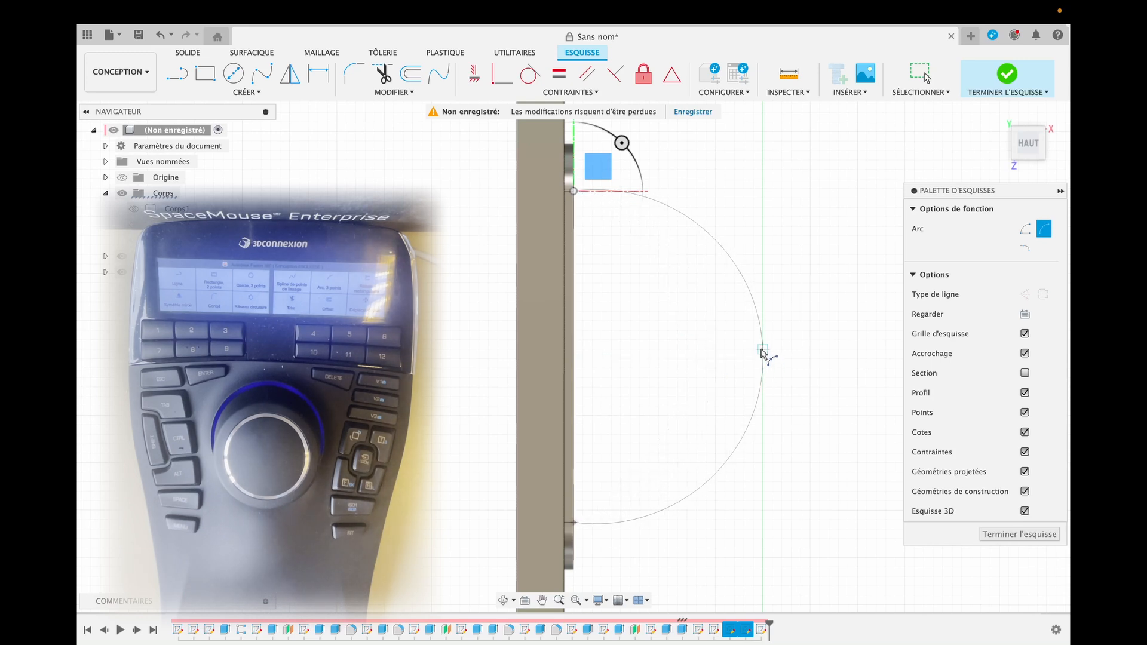
pyautogui.click(762, 351)
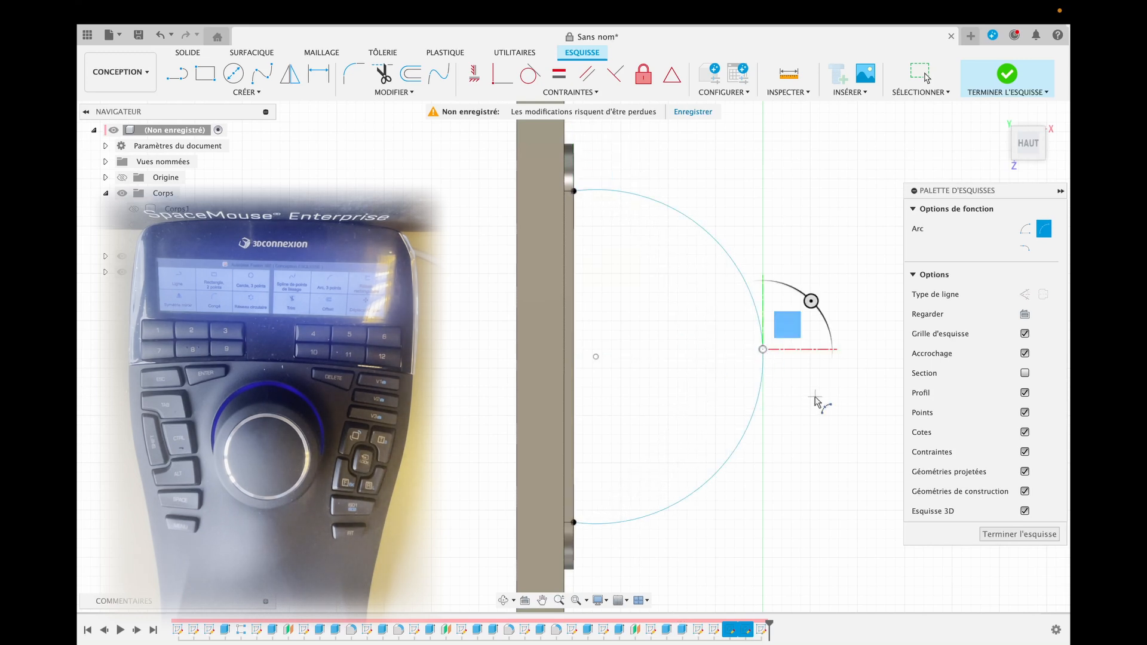
pyautogui.press('Escape')
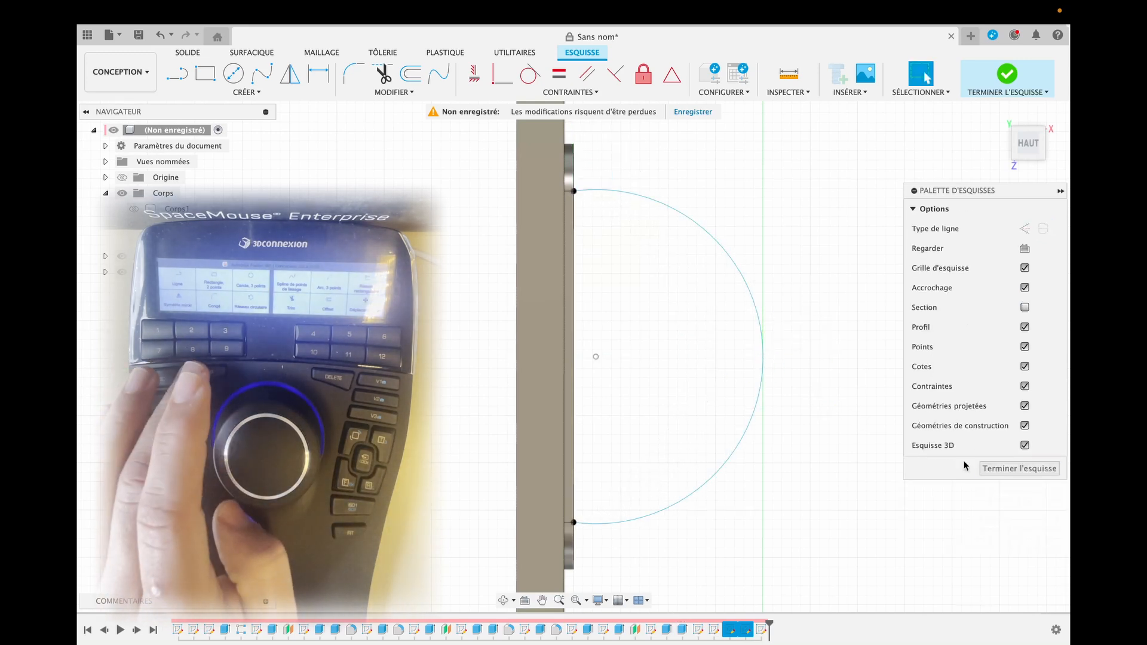
pyautogui.click(1010, 469)
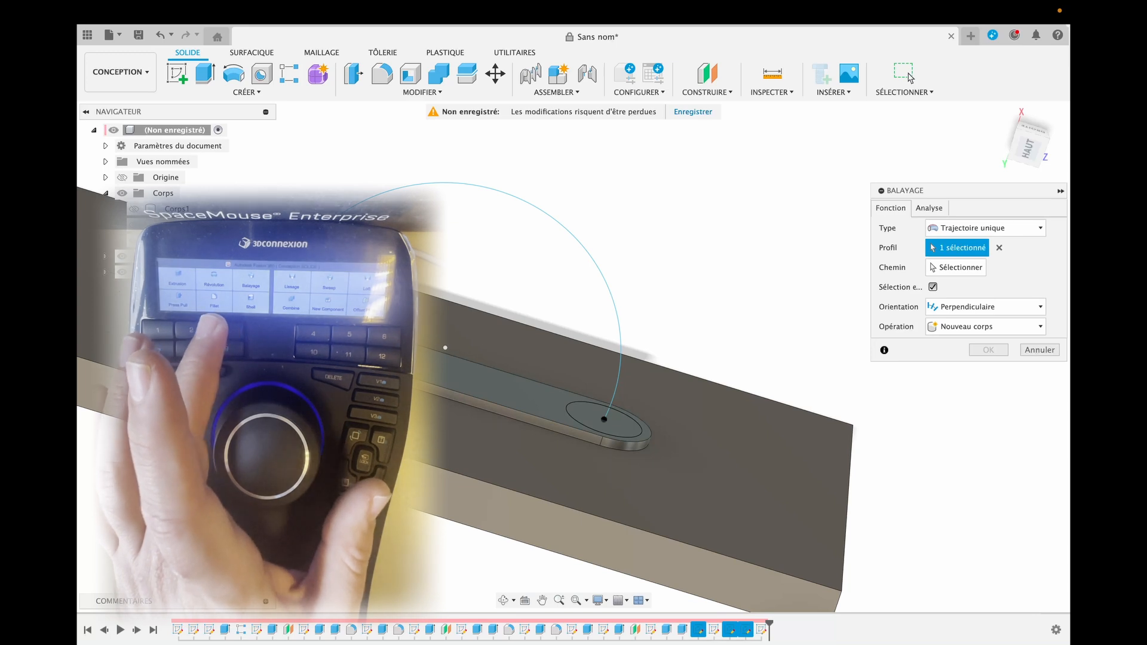
# Step: Sweep the circle profile on the raised key along the arc as a handle, with the operation set to Join
pyautogui.click(956, 269)
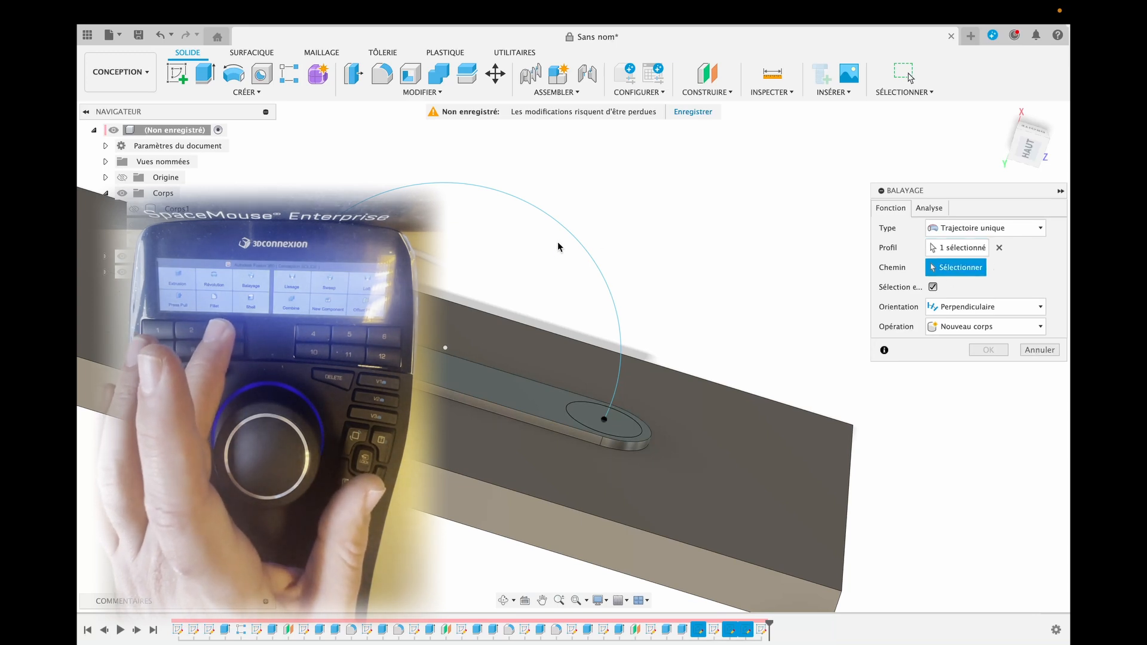
pyautogui.click(544, 214)
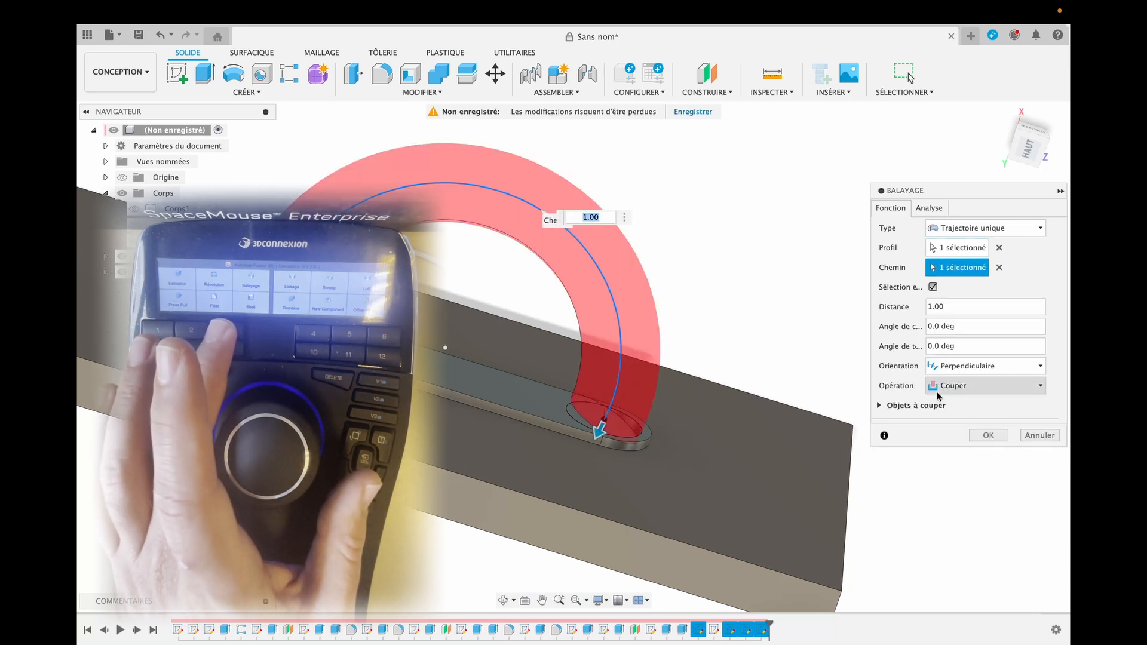
pyautogui.click(952, 387)
pyautogui.click(954, 403)
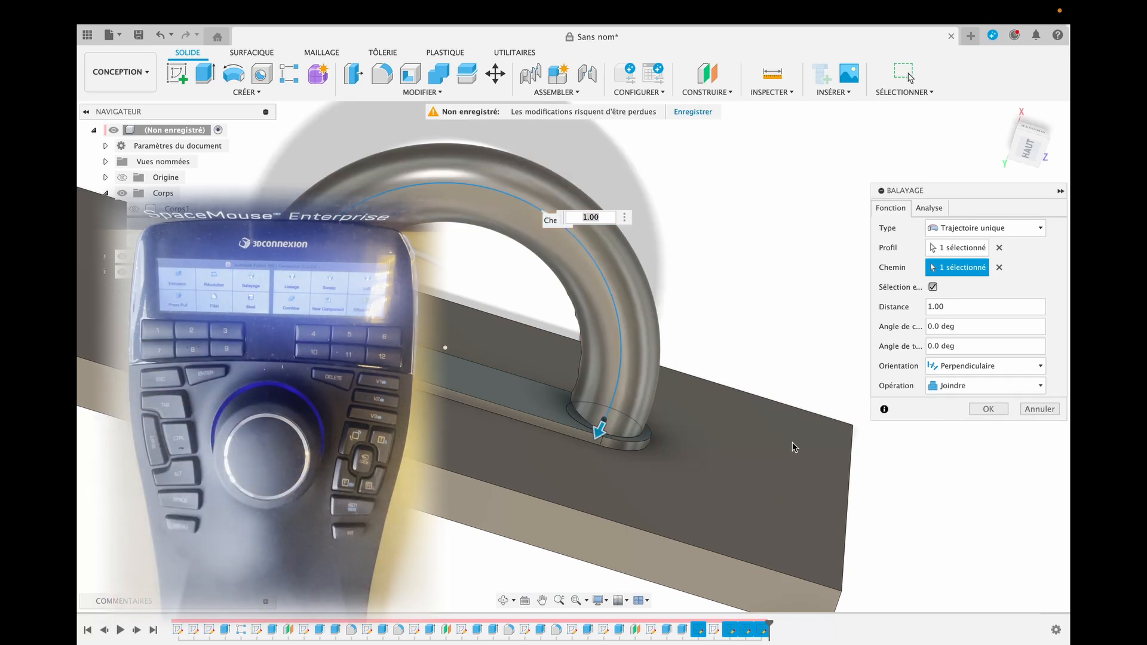
pyautogui.click(994, 411)
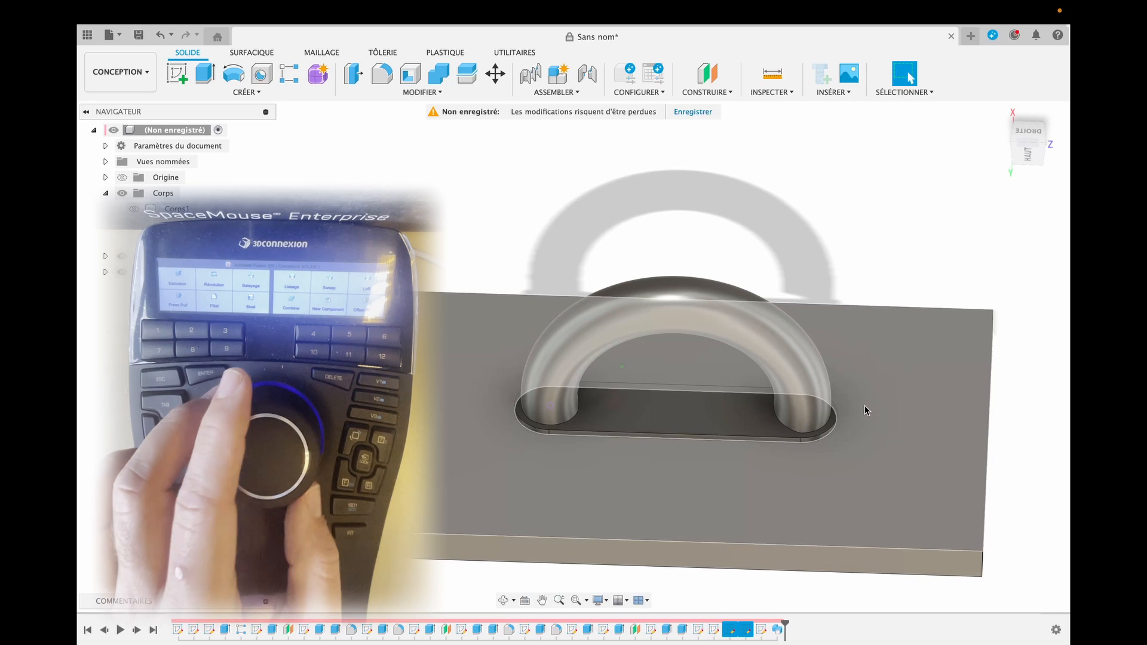
# Step: Sketch a 5 mm diameter circle on the plate's handle-side face, near the corner at the origin
pyautogui.click(176, 72)
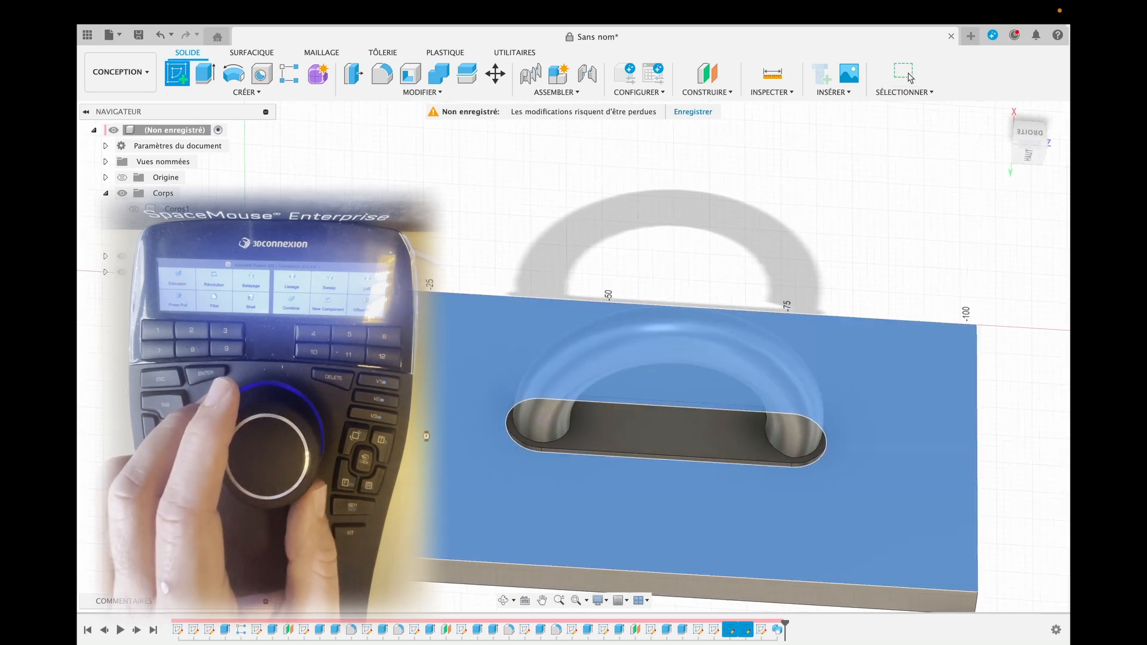
pyautogui.click(426, 435)
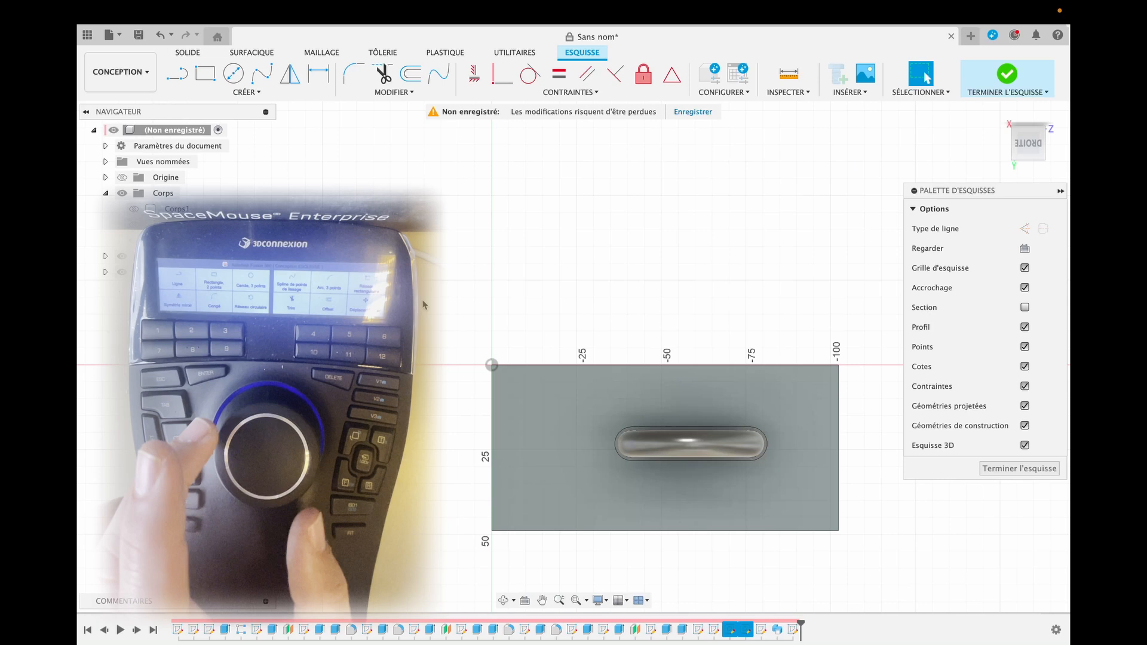
pyautogui.press('c')
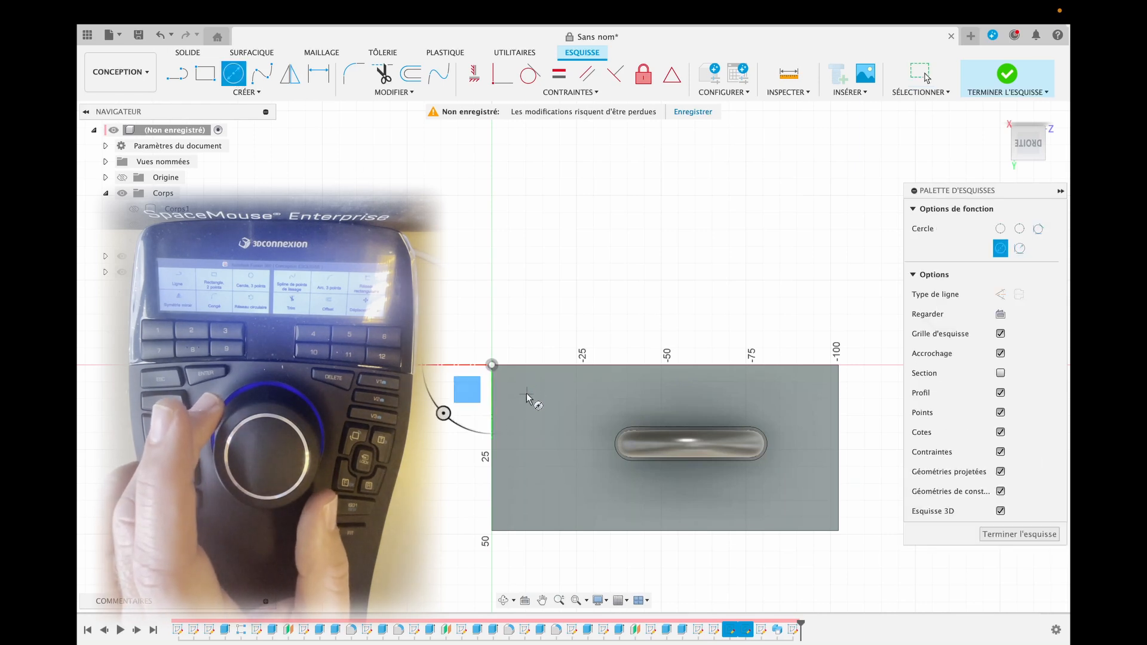
pyautogui.click(525, 399)
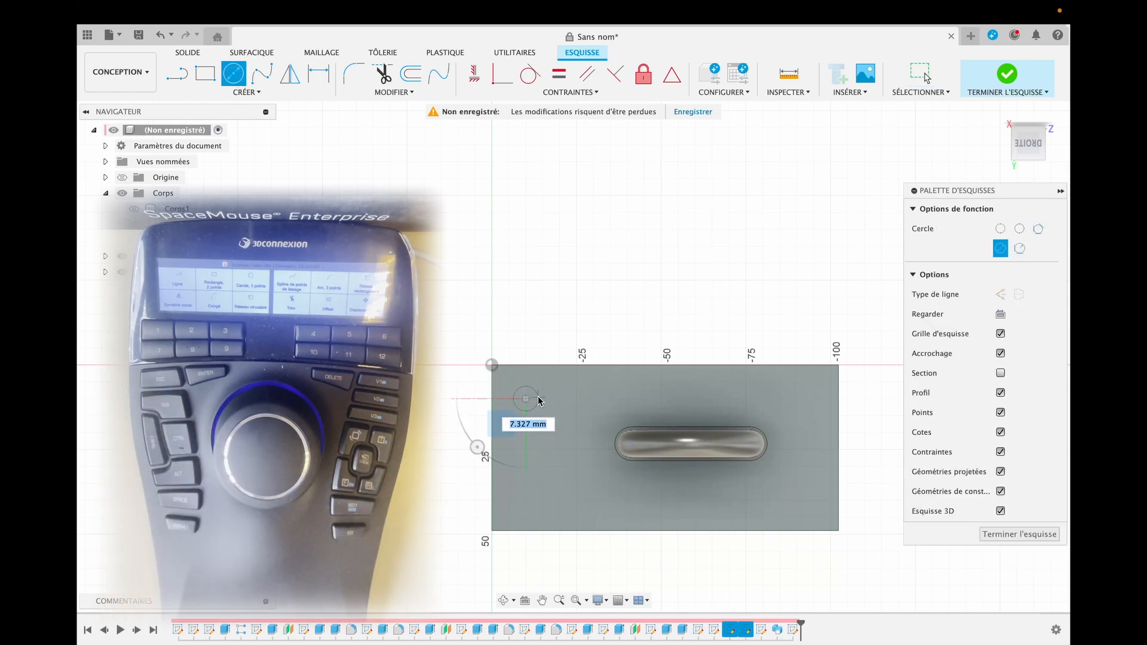
pyautogui.write('5')
pyautogui.press('Return')
pyautogui.press('Escape')
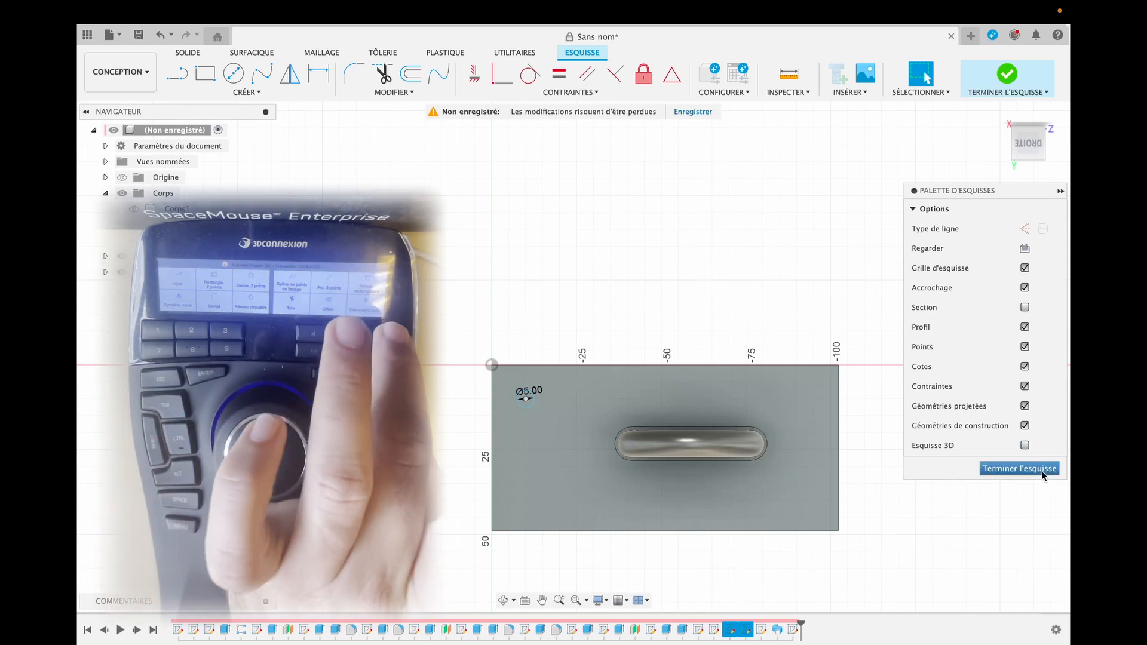
# Step: Try a rectangular pattern of the circle's centre point, with 3 instances over -85 mm and 2 over 35 mm
pyautogui.press('6')
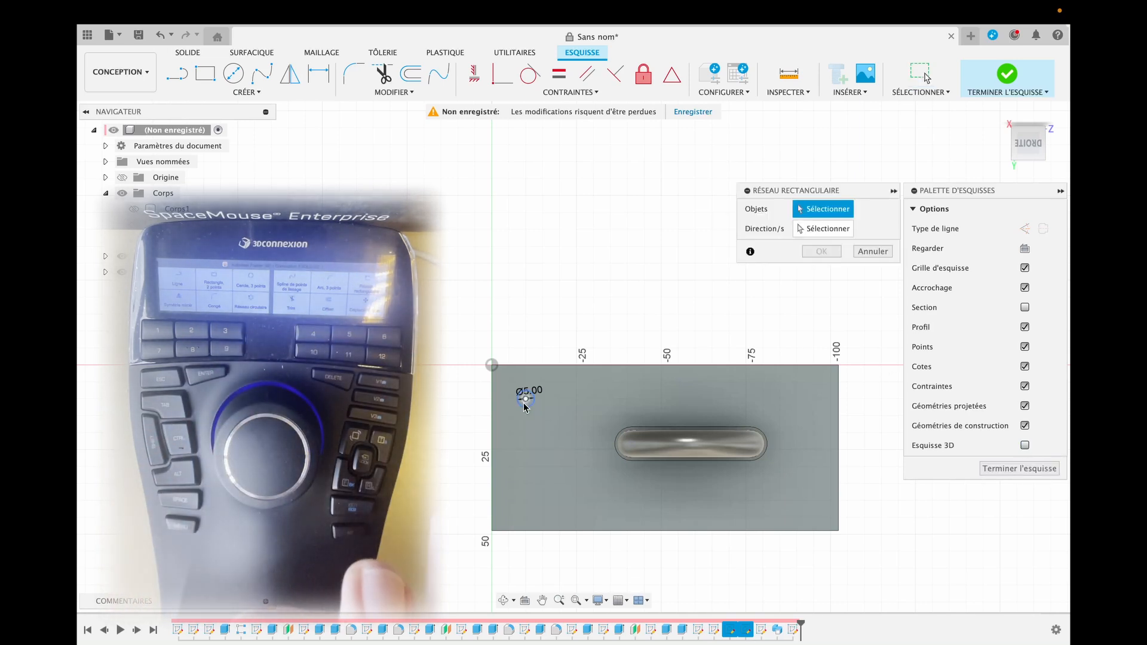
pyautogui.click(528, 405)
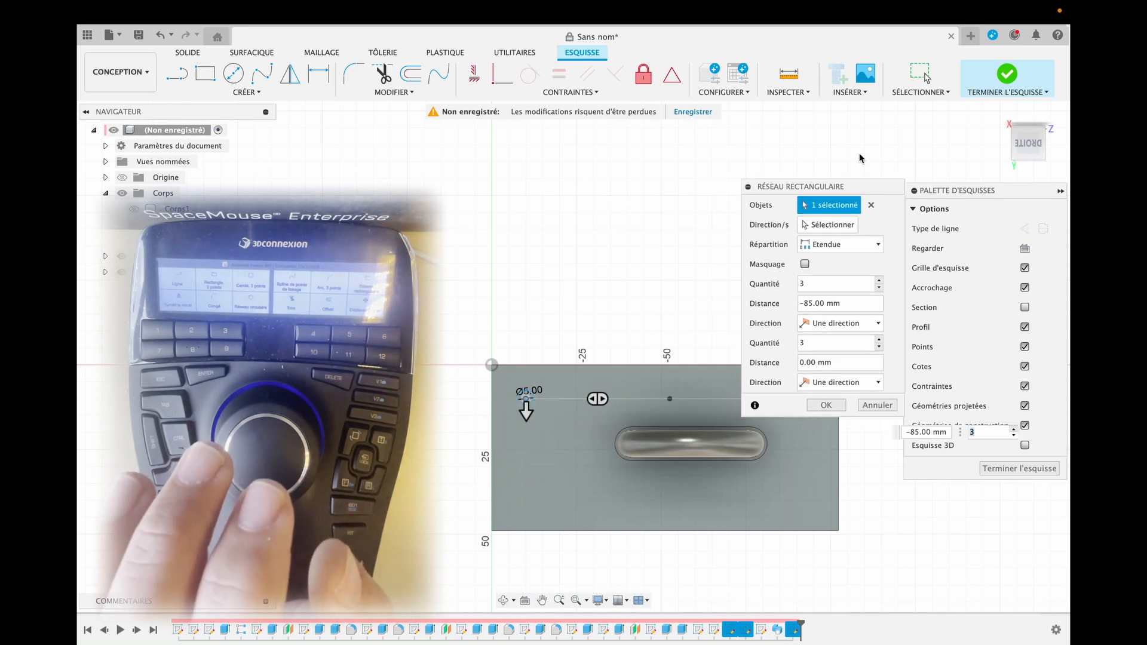
pyautogui.moveTo(842, 201); pyautogui.dragTo(837, 117)
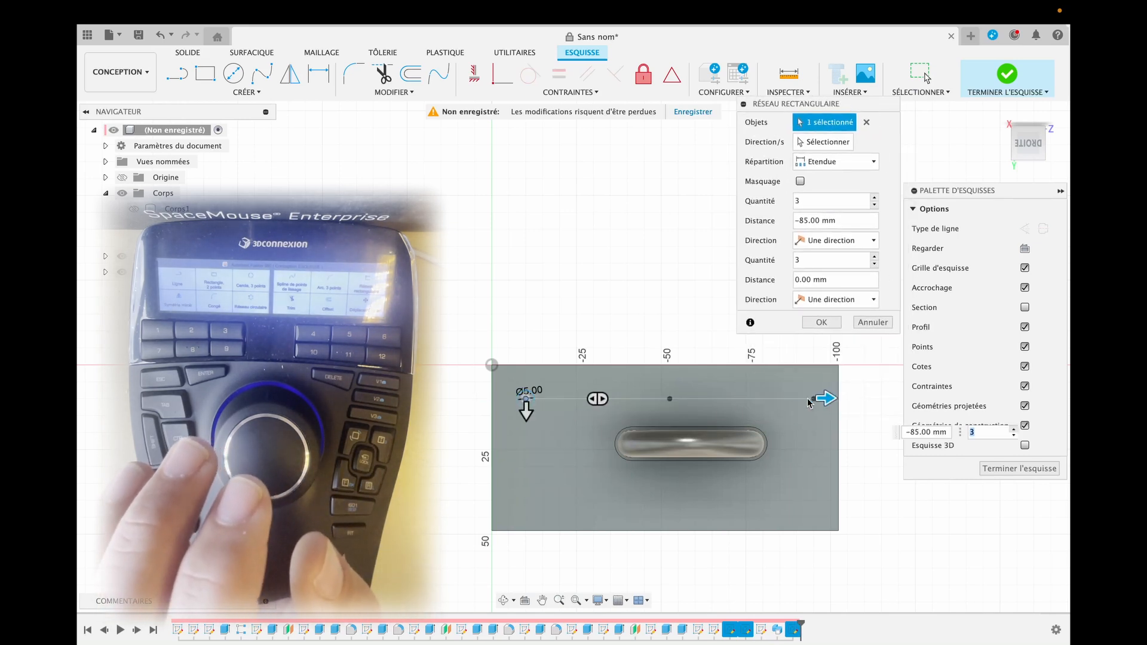
pyautogui.moveTo(535, 452); pyautogui.dragTo(540, 532)
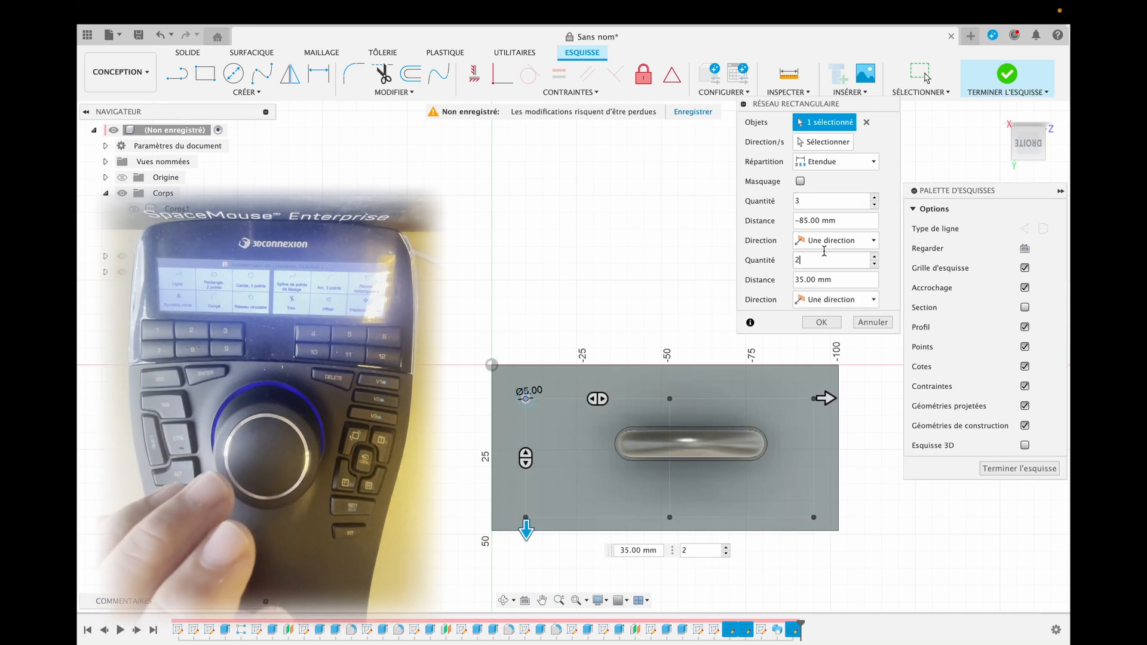
pyautogui.click(822, 322)
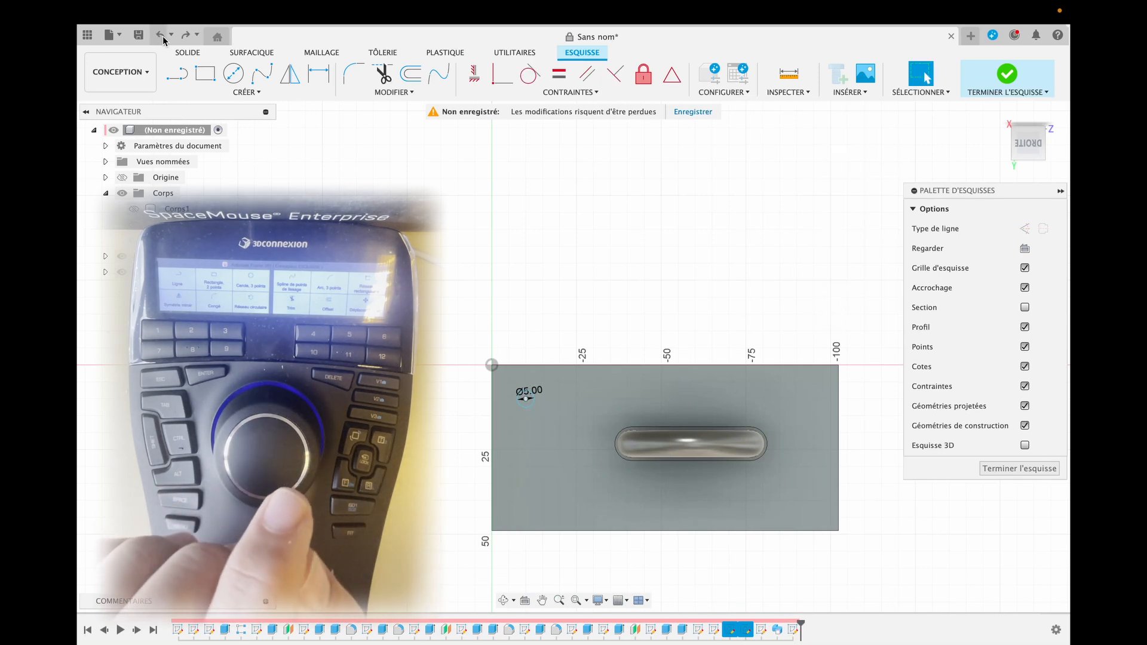
# Step: Pattern the 5 mm circle rectangularly with 3 instances over -85 mm and 2 over 30 mm, and finish the sketch
pyautogui.press('6')
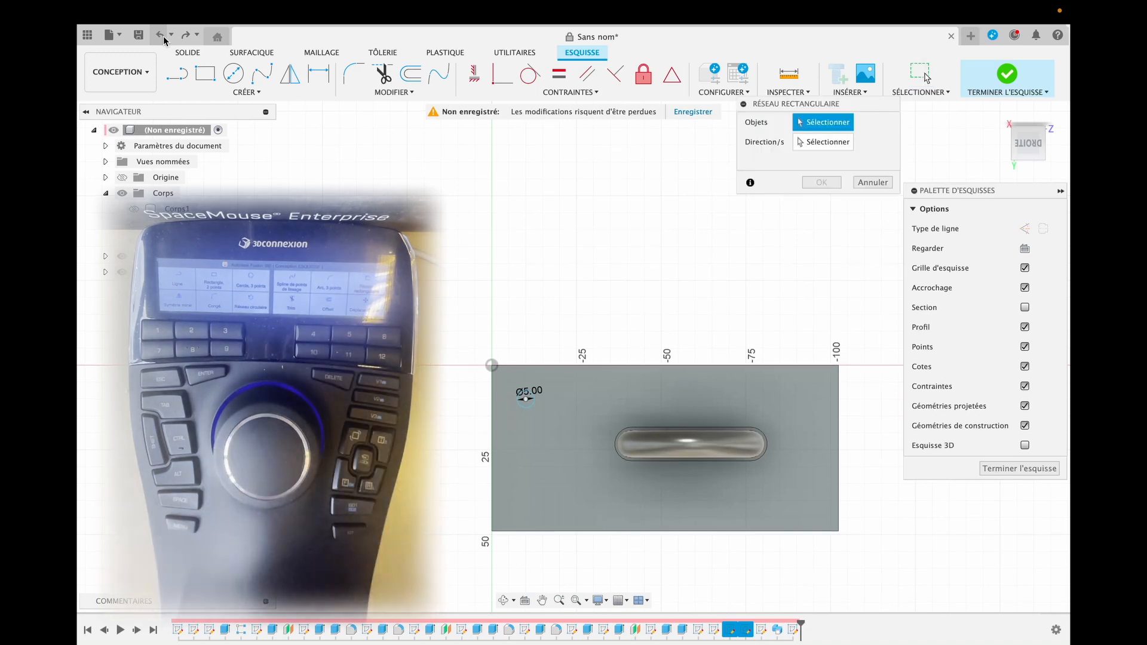
pyautogui.click(529, 400)
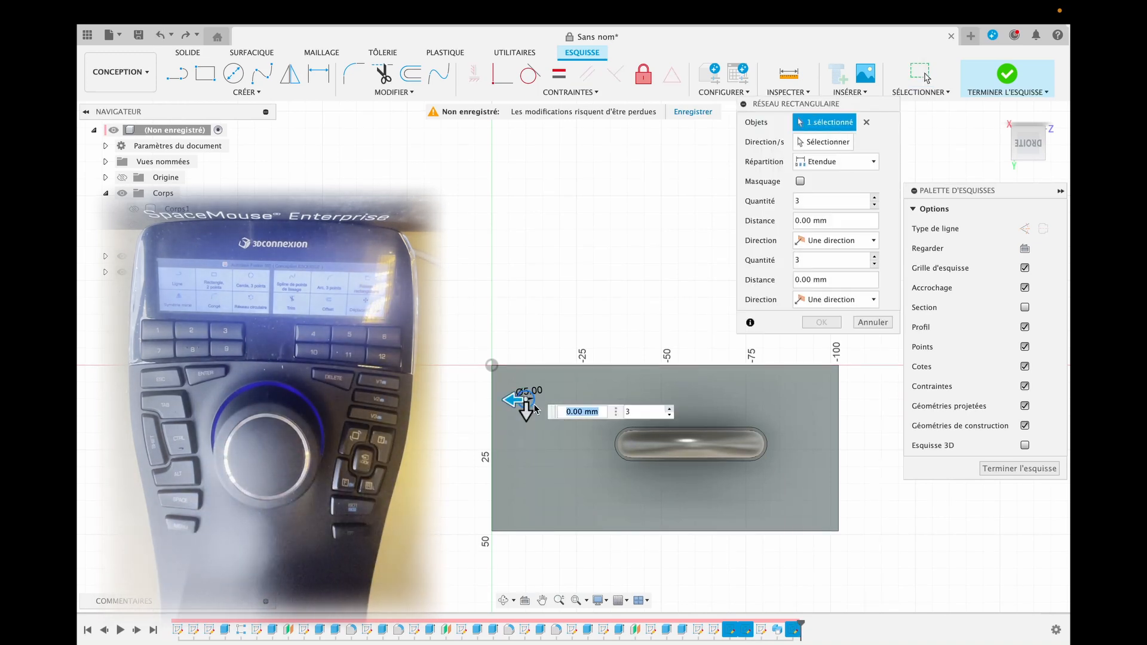
pyautogui.moveTo(512, 400); pyautogui.dragTo(804, 398)
pyautogui.moveTo(526, 423); pyautogui.dragTo(534, 519)
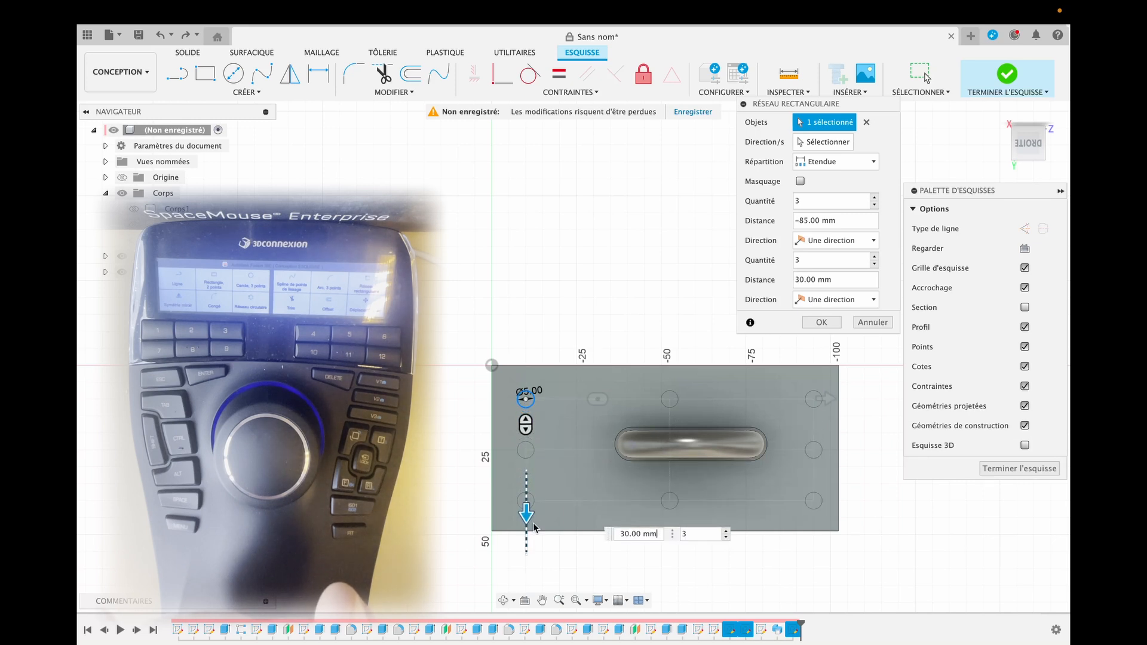
pyautogui.click(812, 265)
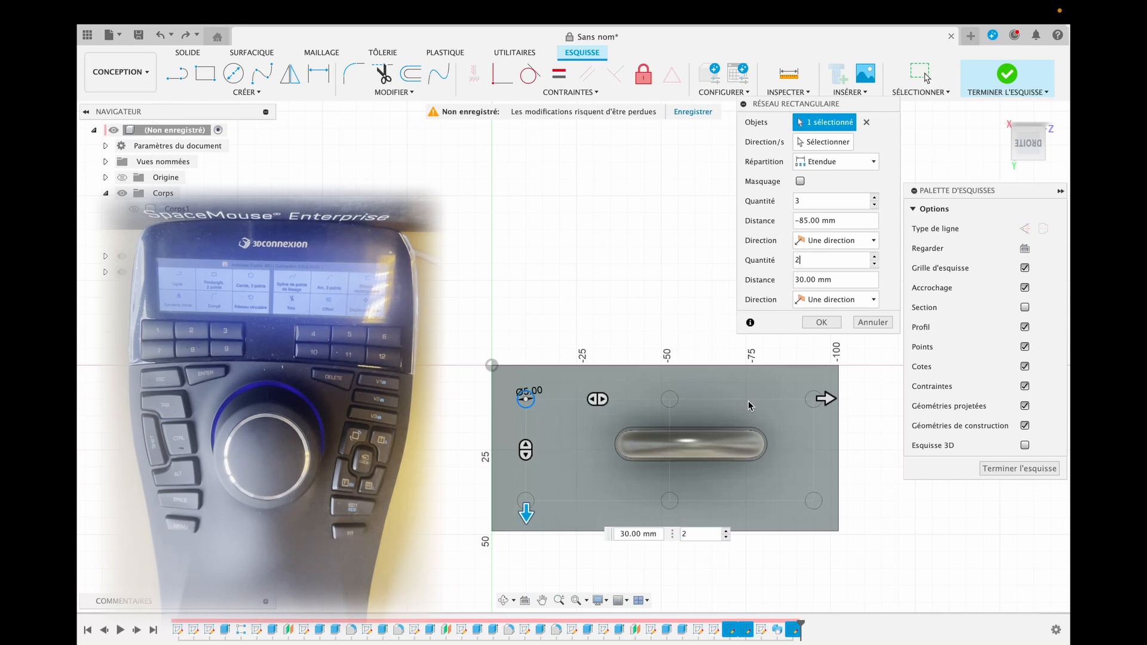
pyautogui.click(834, 325)
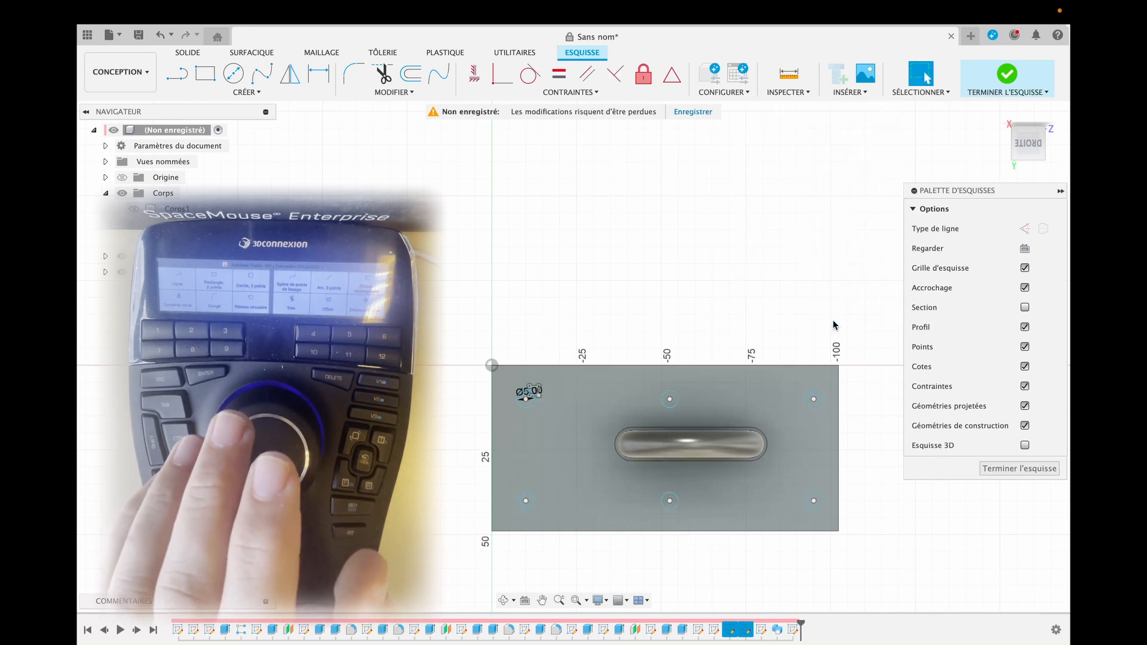
pyautogui.click(1020, 469)
# Step: Extrude the six 5 mm circles -30 mm through the handle plate as a cut
pyautogui.click(527, 407)
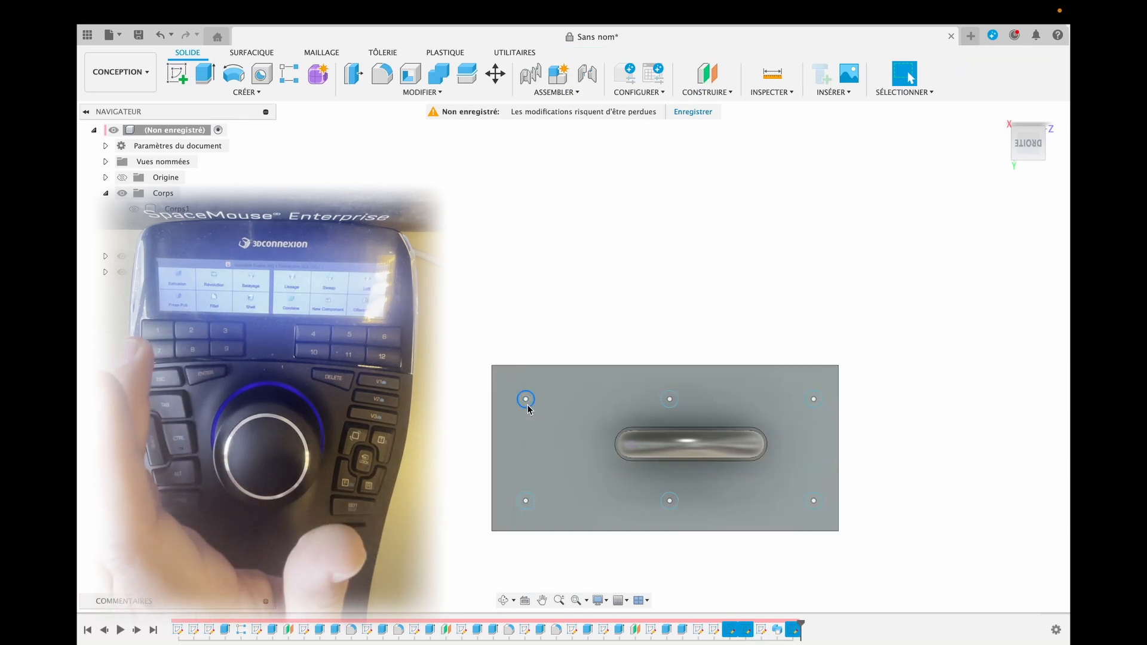
pyautogui.click(528, 402)
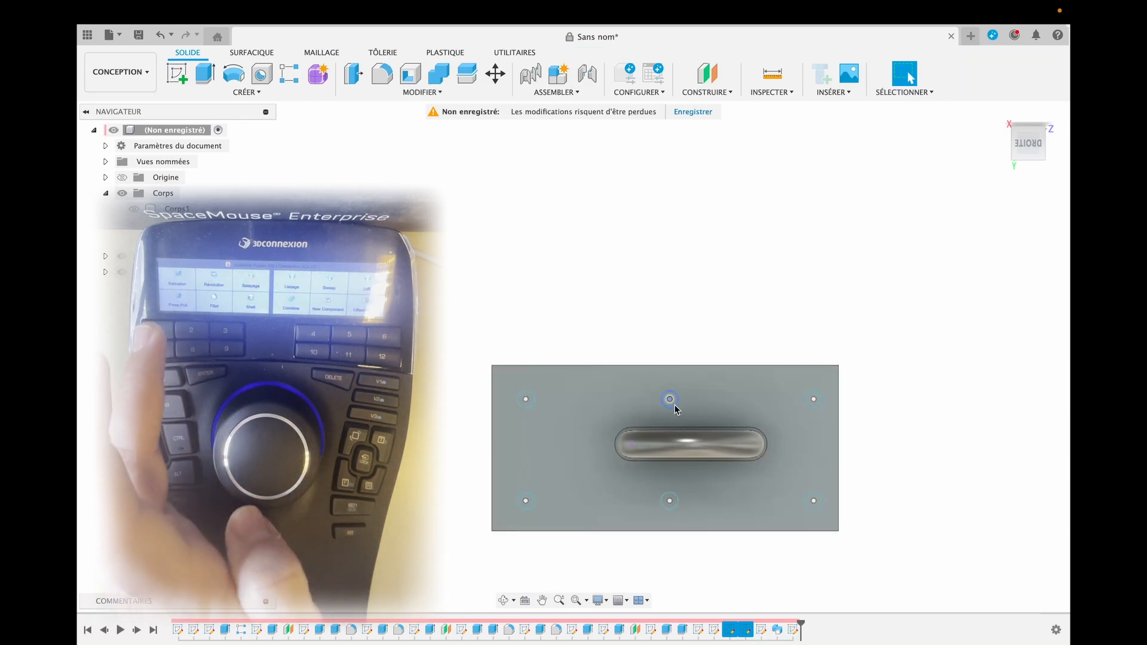
pyautogui.press('e')
pyautogui.click(525, 399)
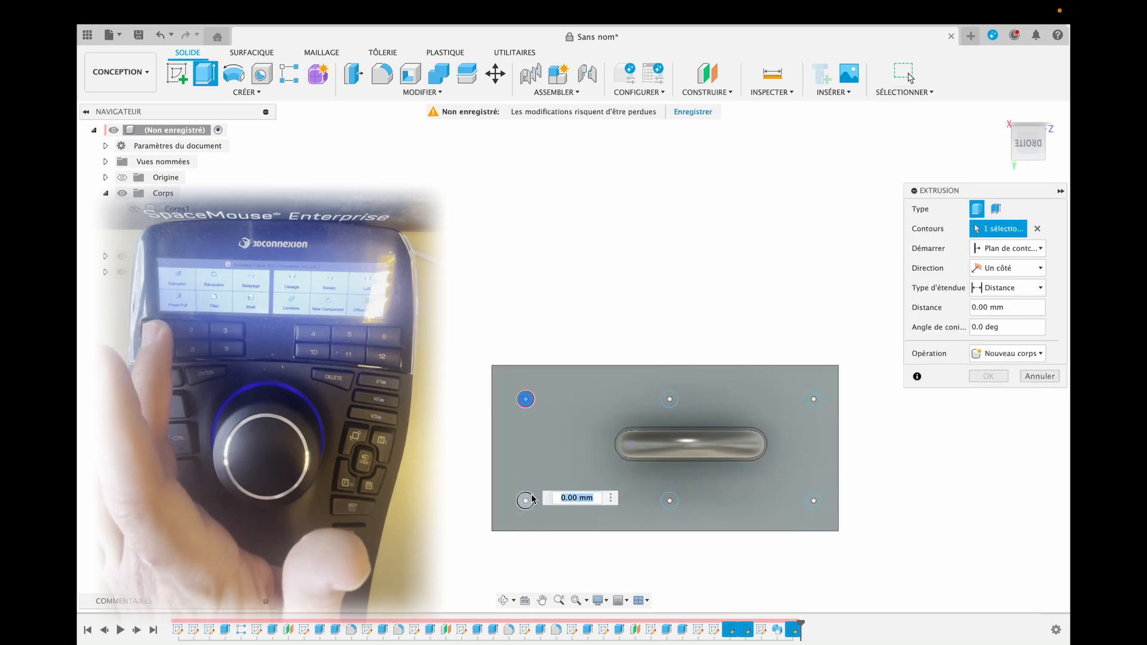
pyautogui.click(525, 500)
pyautogui.click(669, 398)
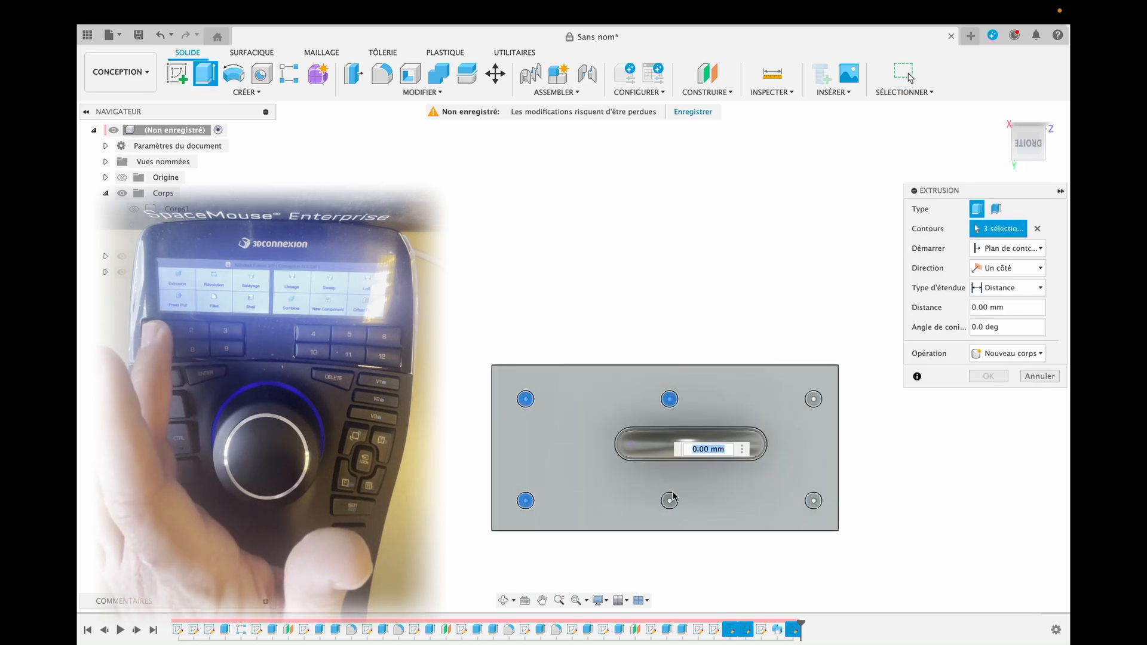
pyautogui.click(669, 501)
pyautogui.click(813, 399)
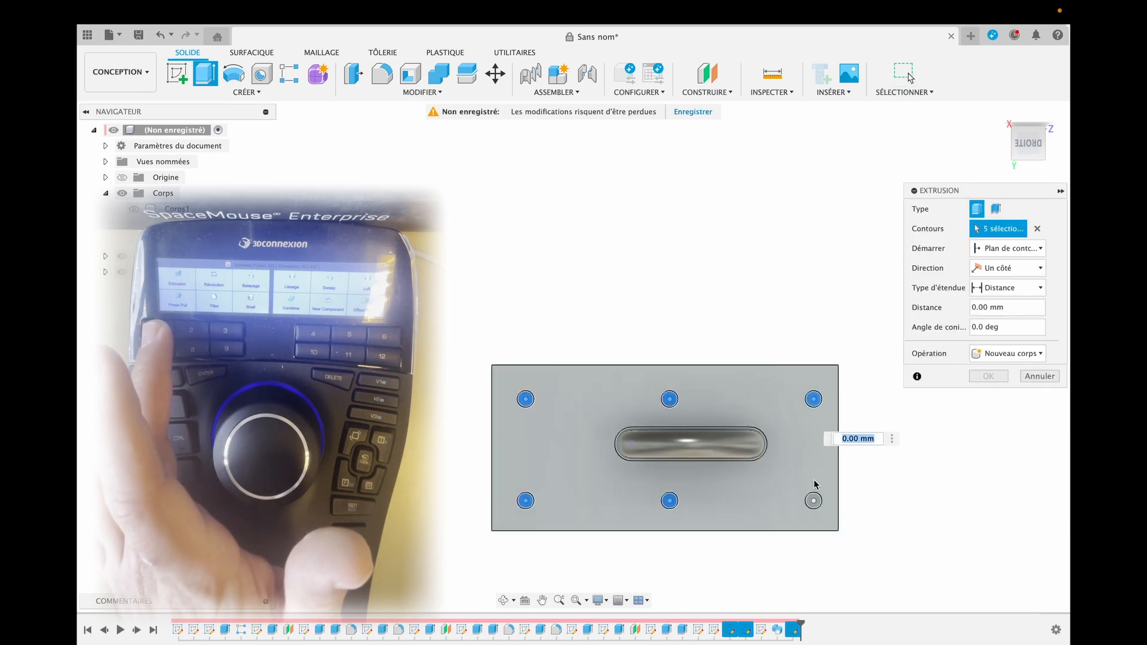
pyautogui.click(813, 500)
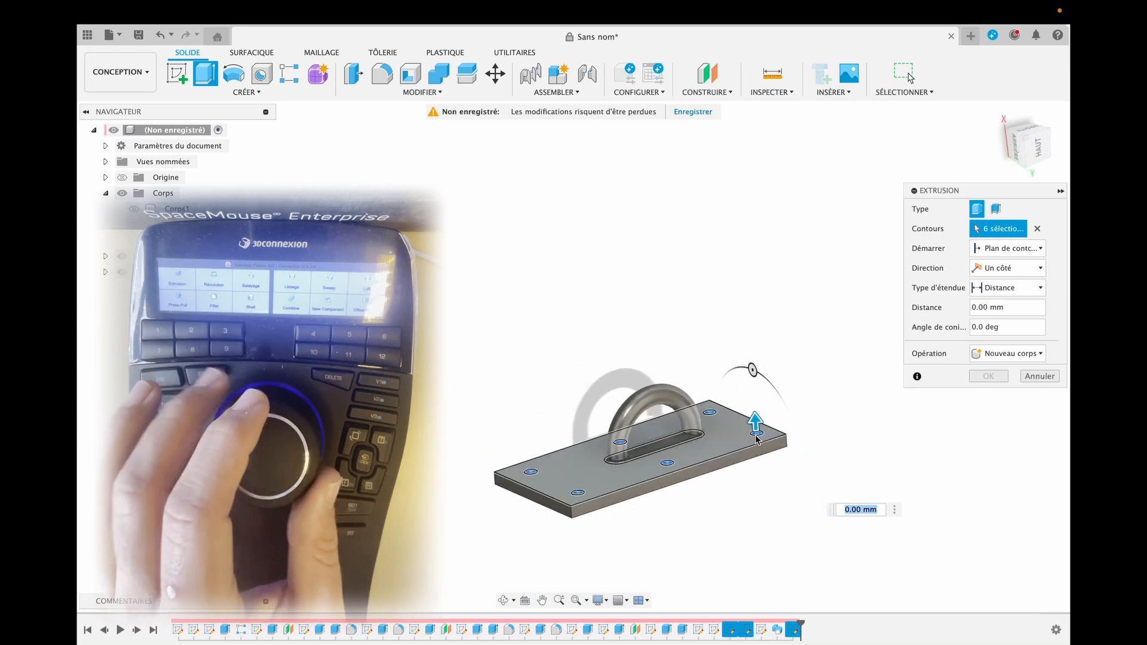
pyautogui.moveTo(756, 422); pyautogui.dragTo(770, 485)
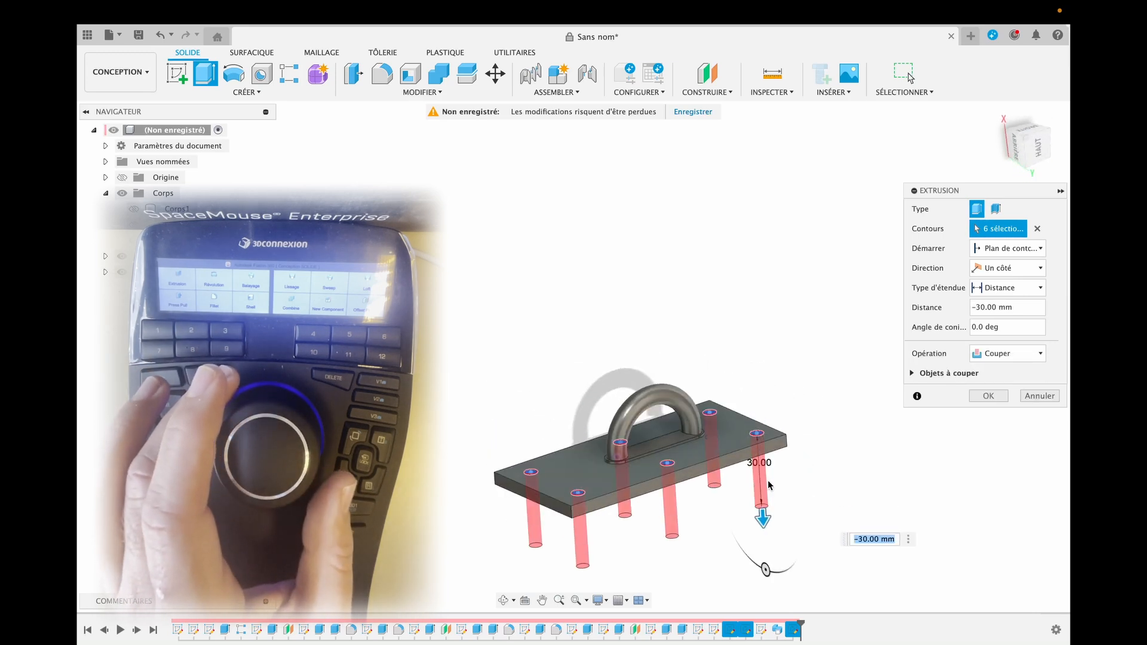
pyautogui.press('Return')
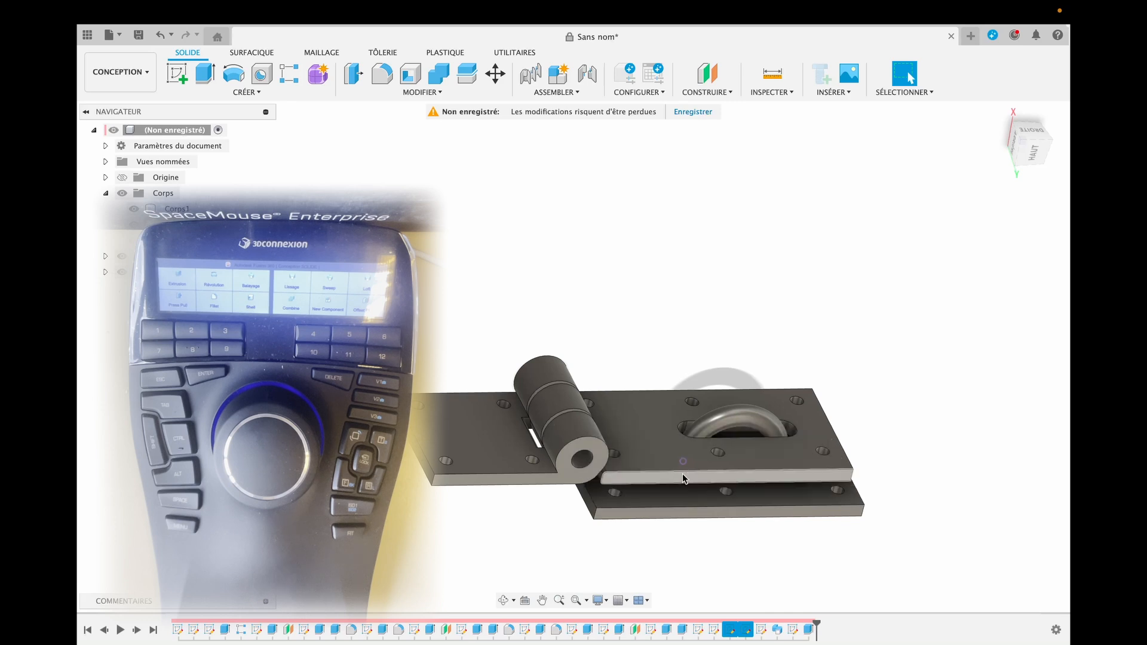
# Step: Move the handle plate body -160 mm along Y, out from under the slotted leaf
pyautogui.click(647, 505)
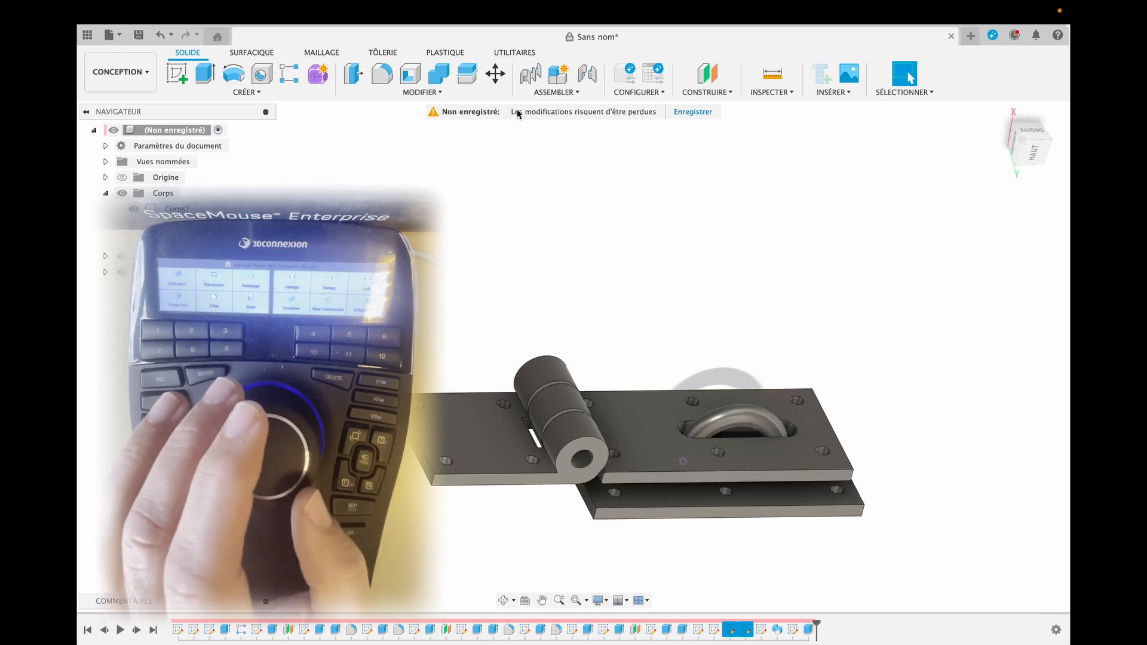
pyautogui.press('Return')
pyautogui.click(494, 73)
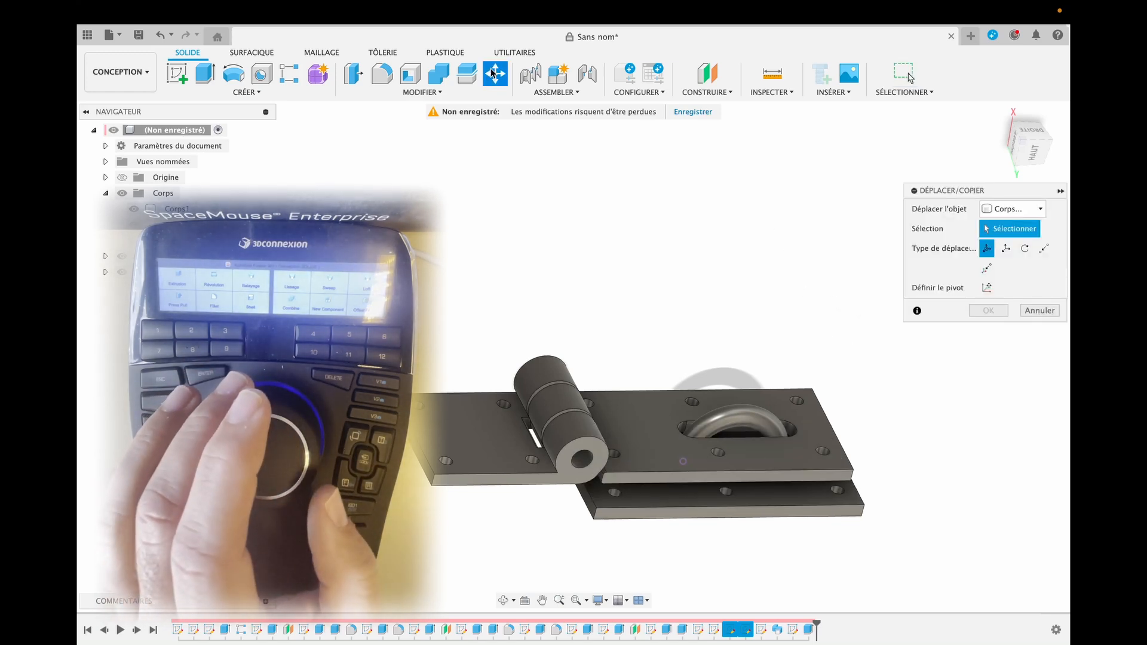
pyautogui.click(710, 513)
pyautogui.click(771, 504)
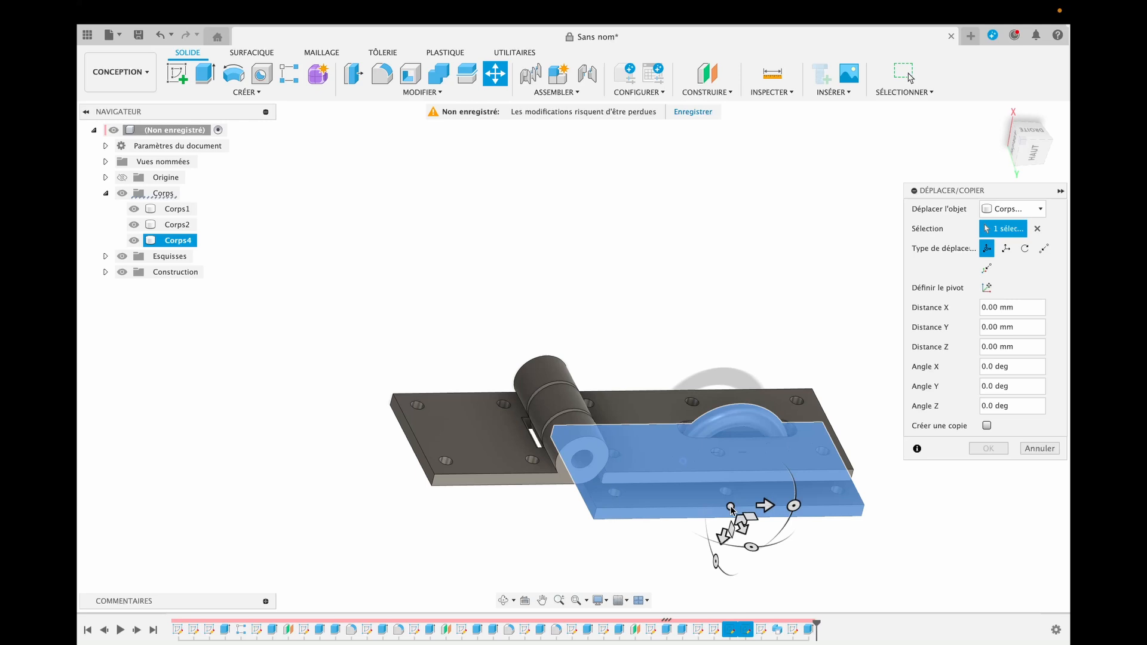
pyautogui.moveTo(776, 503); pyautogui.dragTo(338, 504)
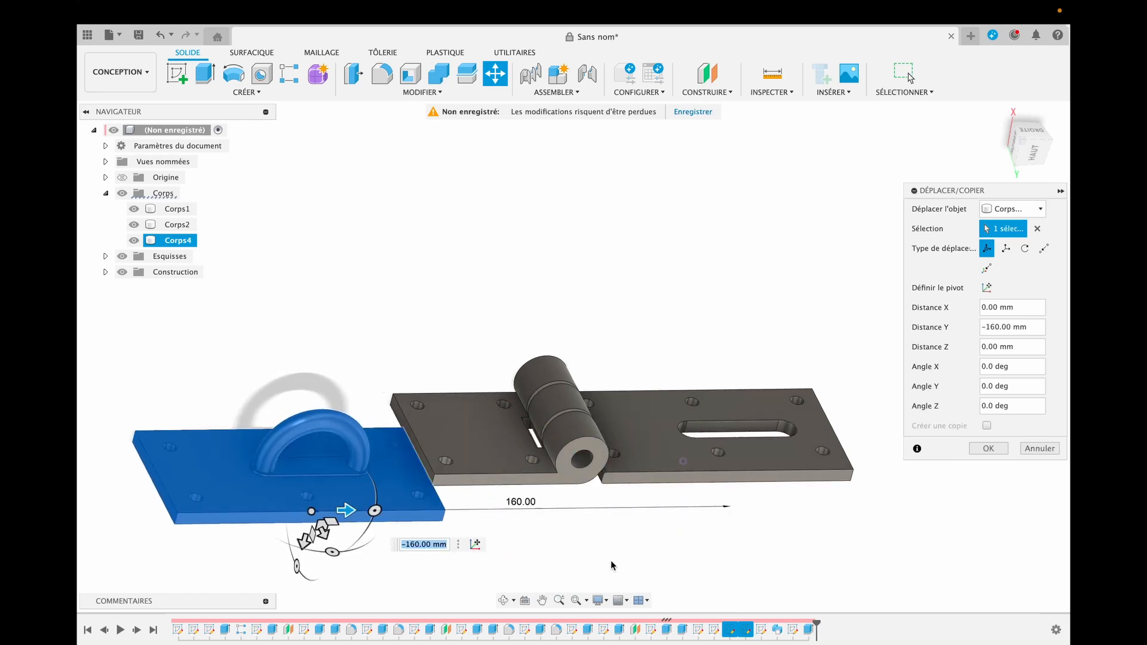
pyautogui.press('Return')
# Step: Move the handle plate a further -10 mm along Y, away from the hinge
pyautogui.keyDown('shift'); pyautogui.moveTo(370, 522); pyautogui.dragTo(399, 469, button='middle'); pyautogui.keyUp('shift')
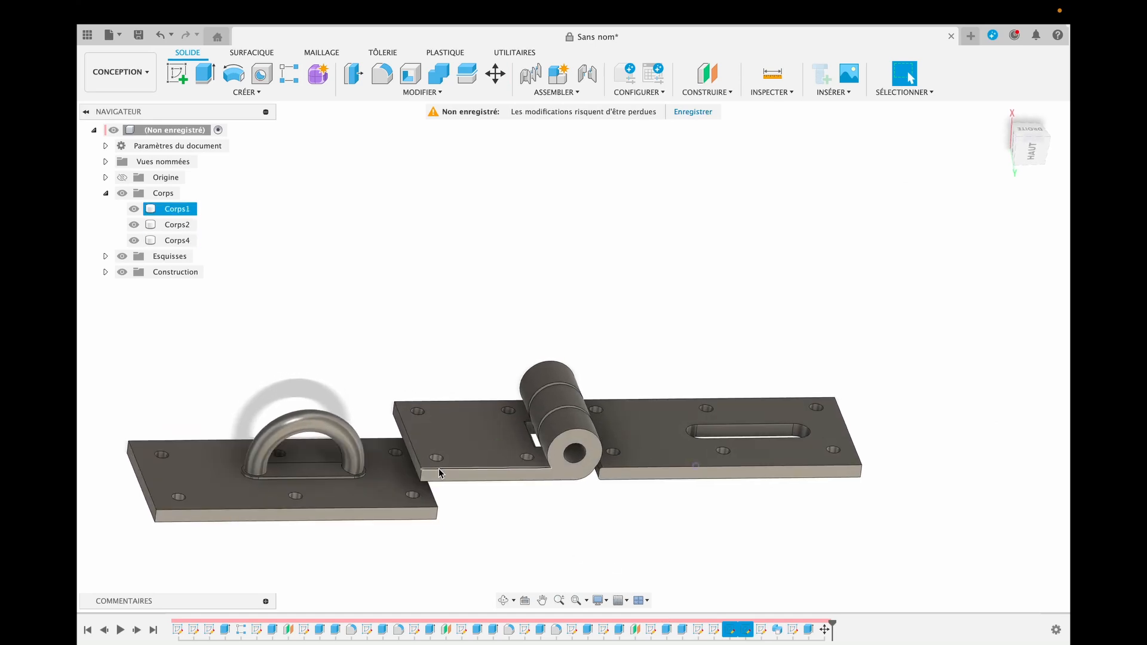
pyautogui.press('m')
pyautogui.click(368, 492)
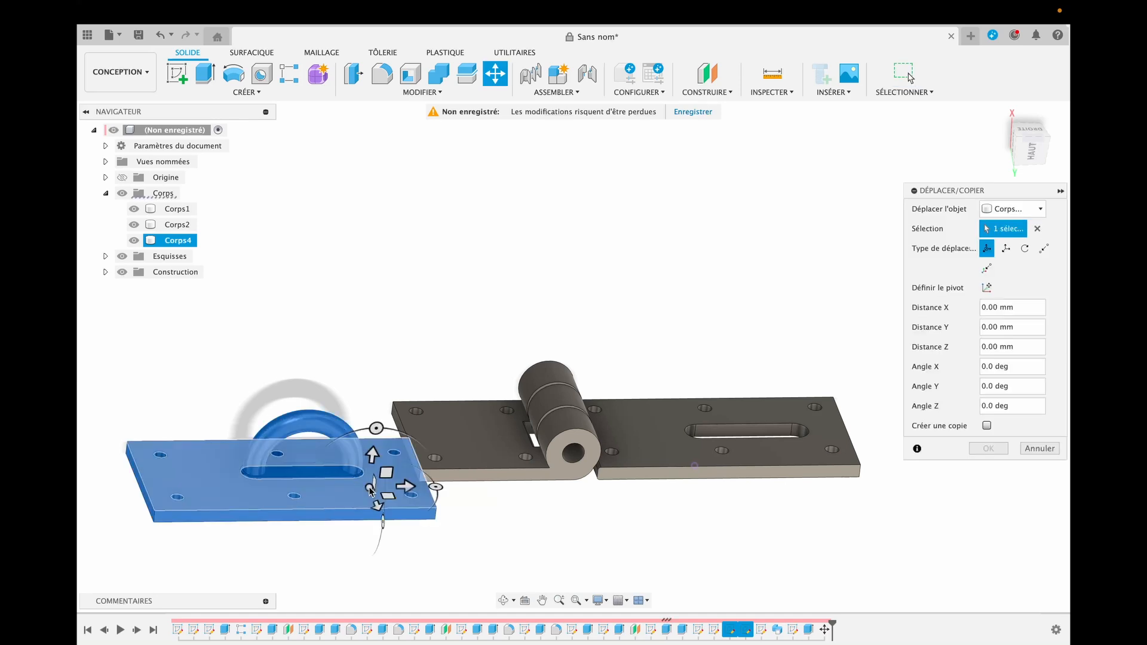
pyautogui.moveTo(411, 487); pyautogui.dragTo(383, 487)
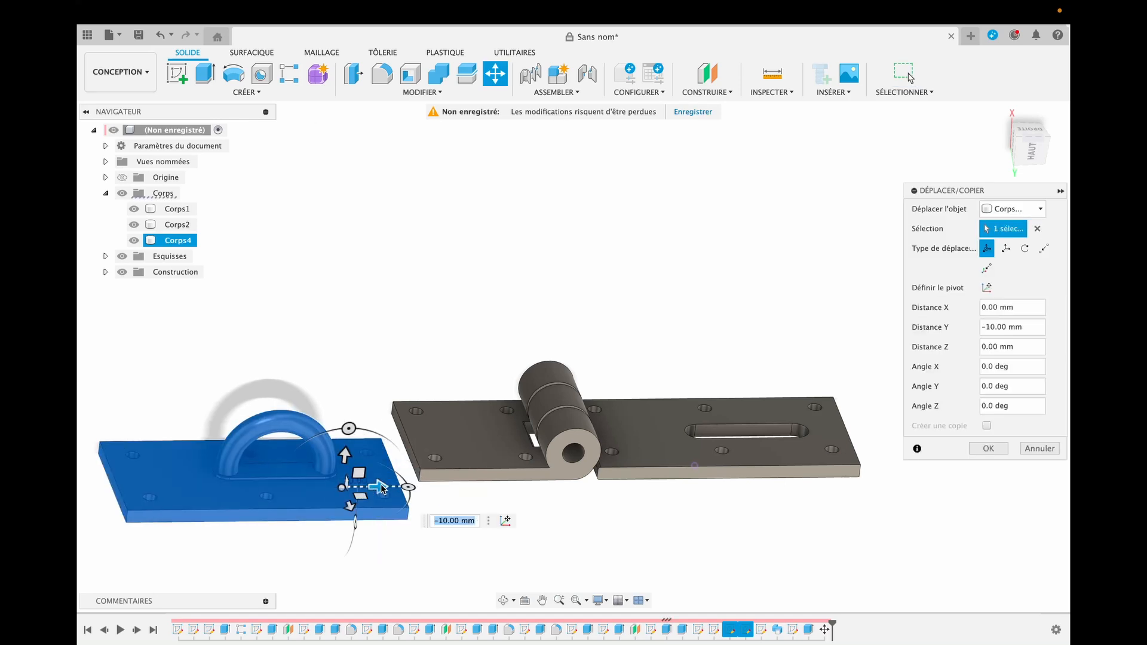
pyautogui.press('Return')
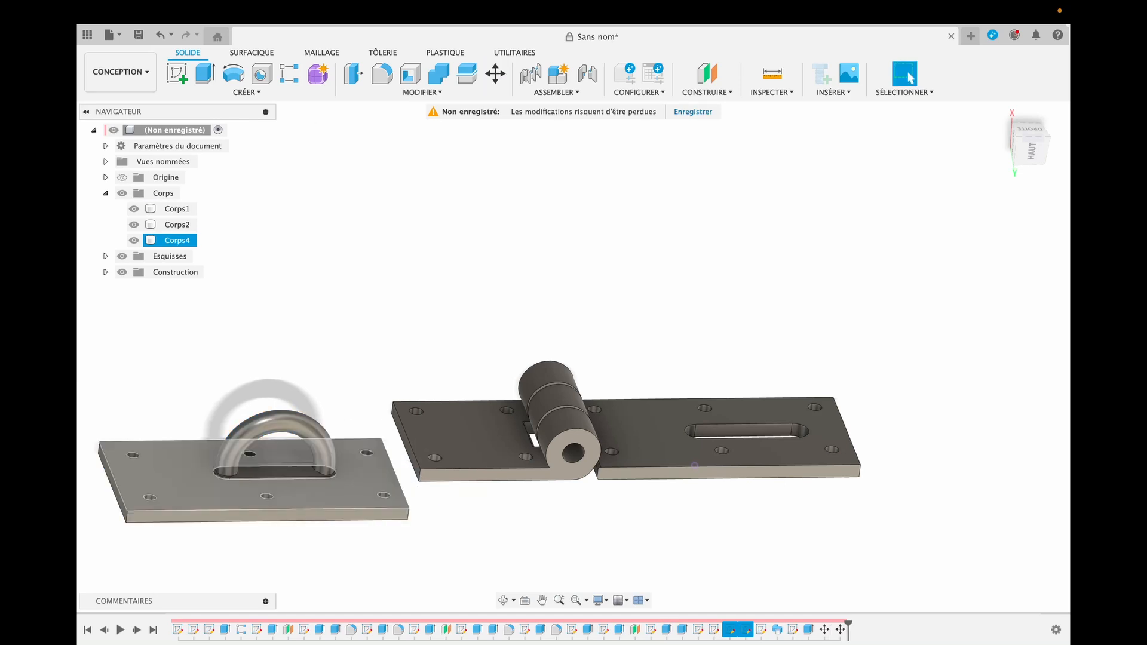
# Step: Rotate the slotted leaf 180° about X and shift it over the other leaf with its knuckle at the barrel, including -10 mm in Z
pyautogui.click(660, 442)
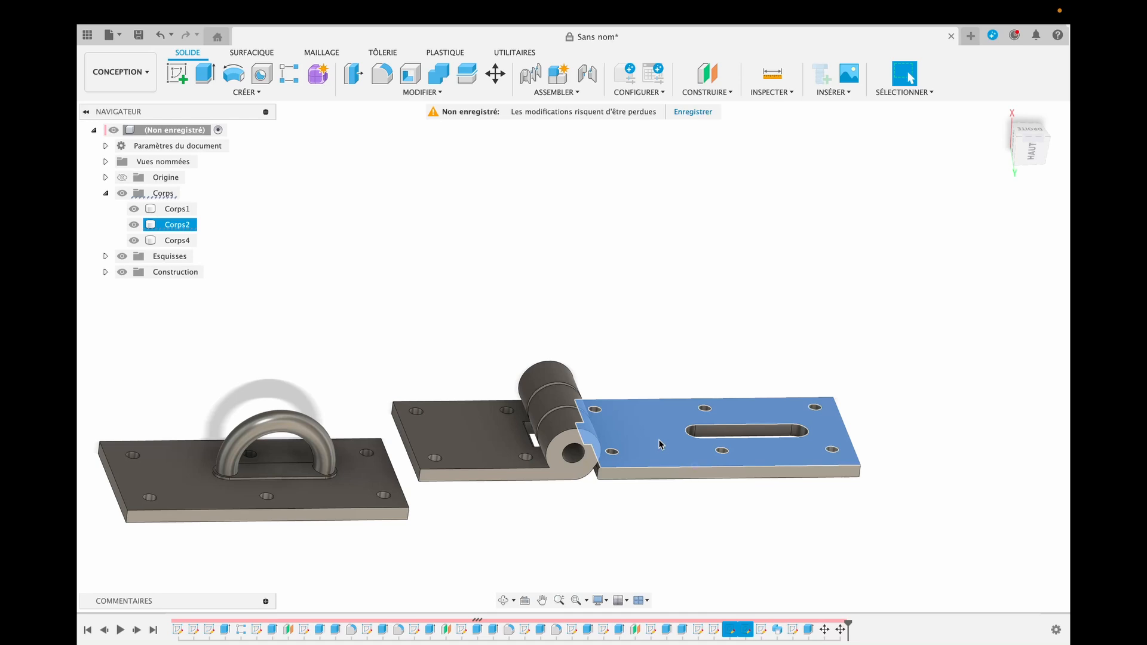
pyautogui.press('m')
pyautogui.click(661, 444)
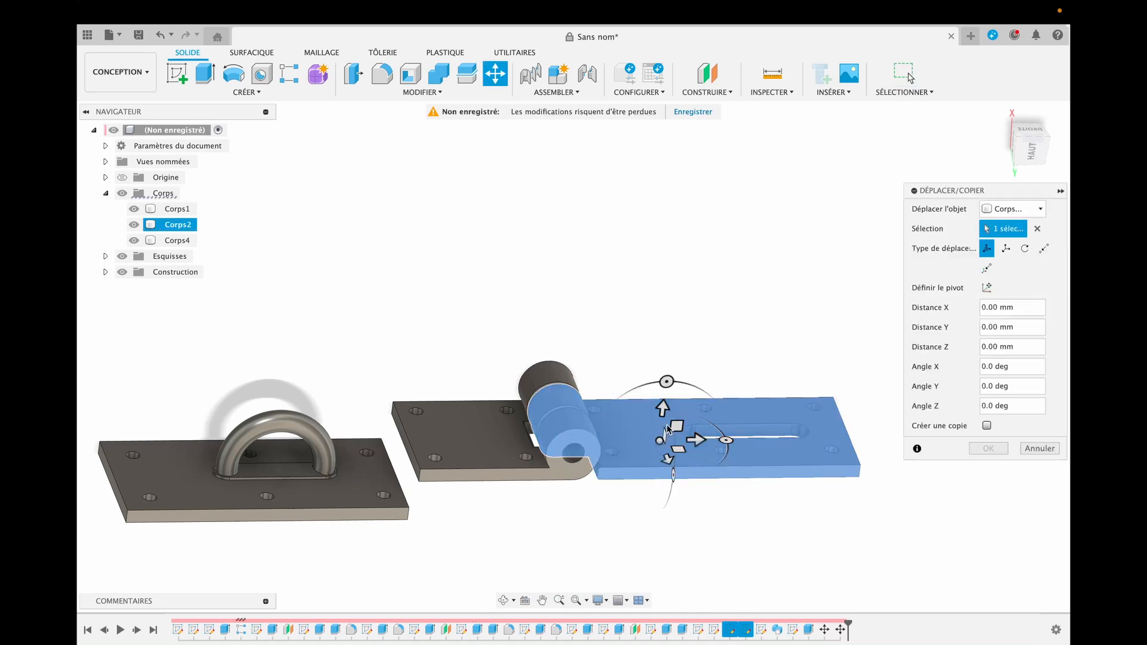
pyautogui.moveTo(664, 382); pyautogui.dragTo(651, 537)
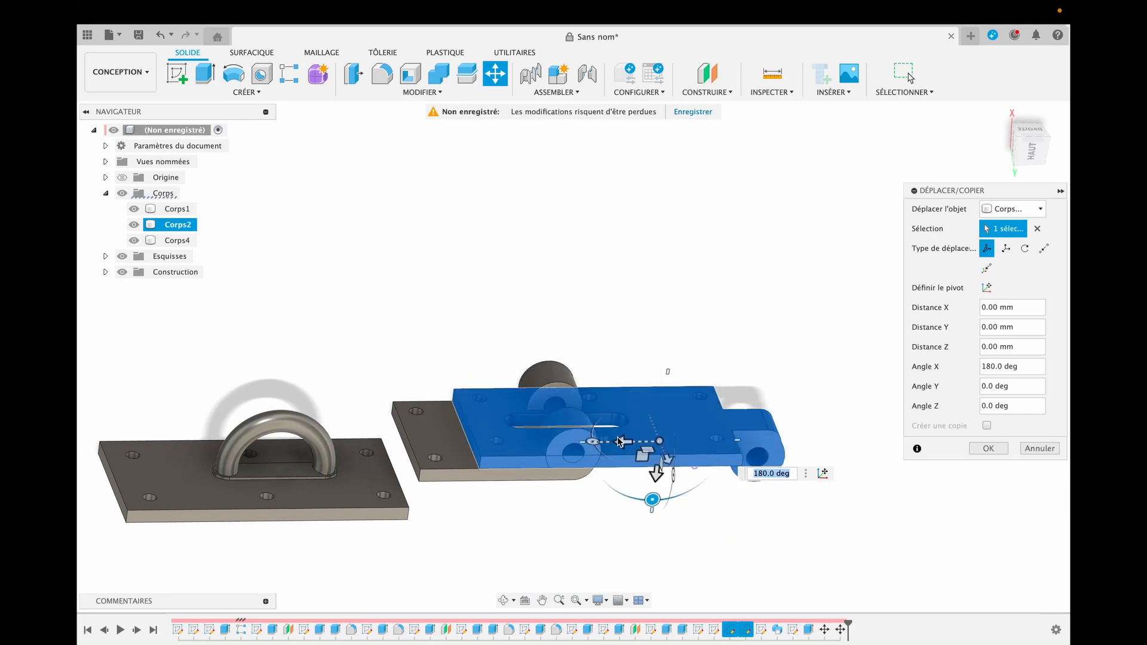
pyautogui.moveTo(620, 441); pyautogui.dragTo(418, 429)
pyautogui.moveTo(464, 479); pyautogui.dragTo(465, 467)
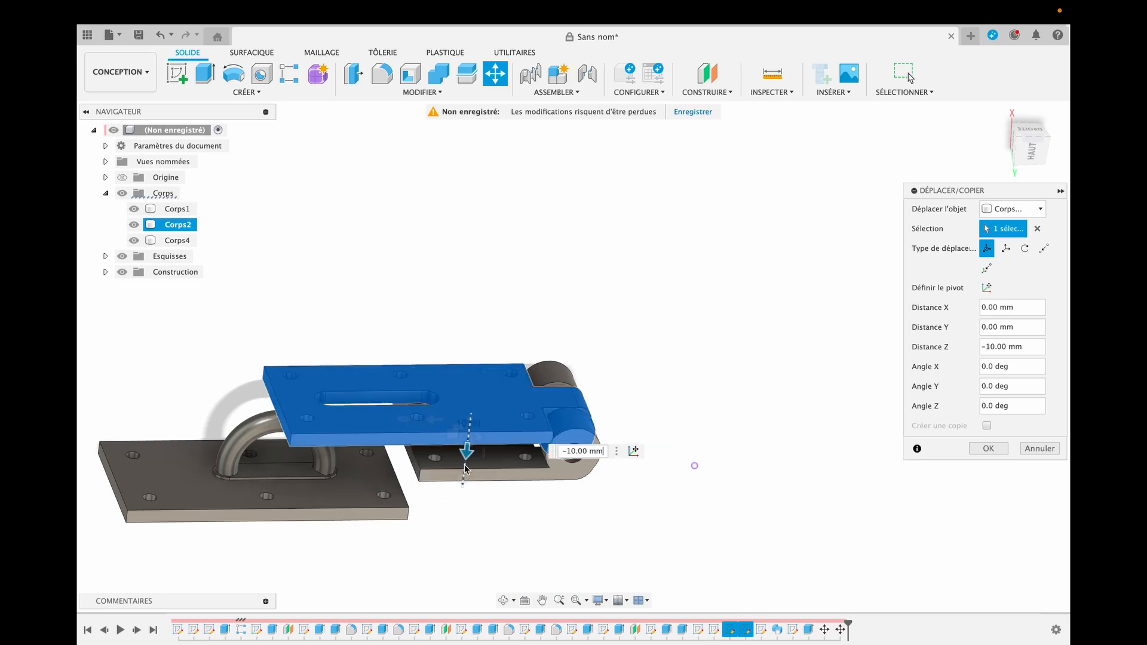
pyautogui.keyDown('shift'); pyautogui.moveTo(647, 594); pyautogui.dragTo(364, 517, button='middle'); pyautogui.keyUp('shift')
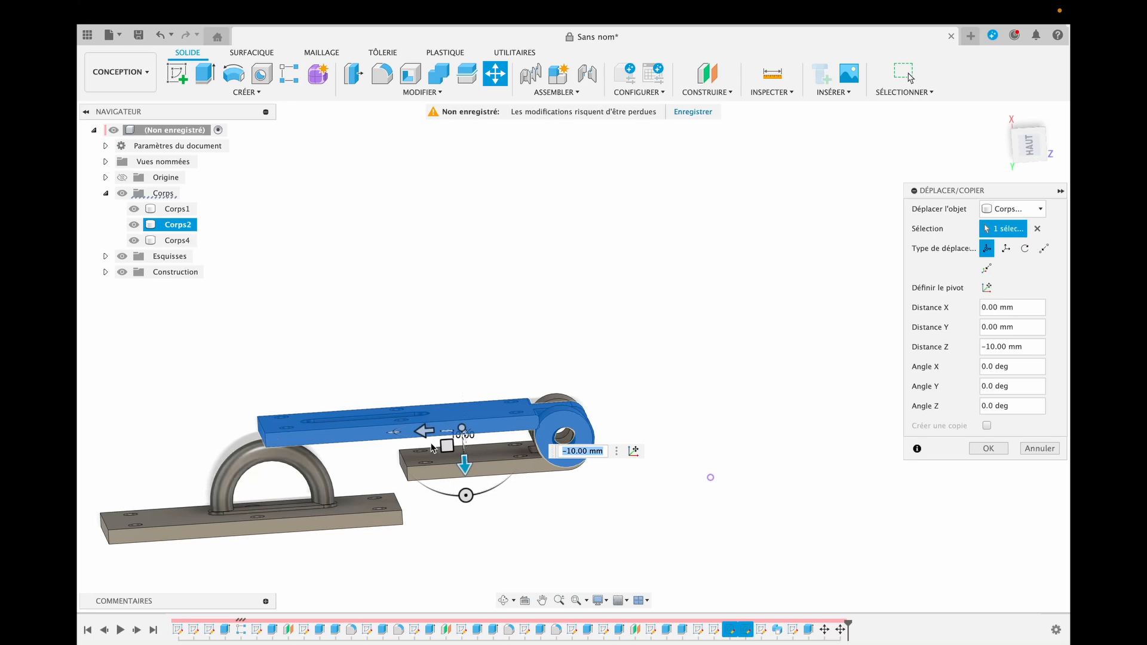
pyautogui.click(994, 451)
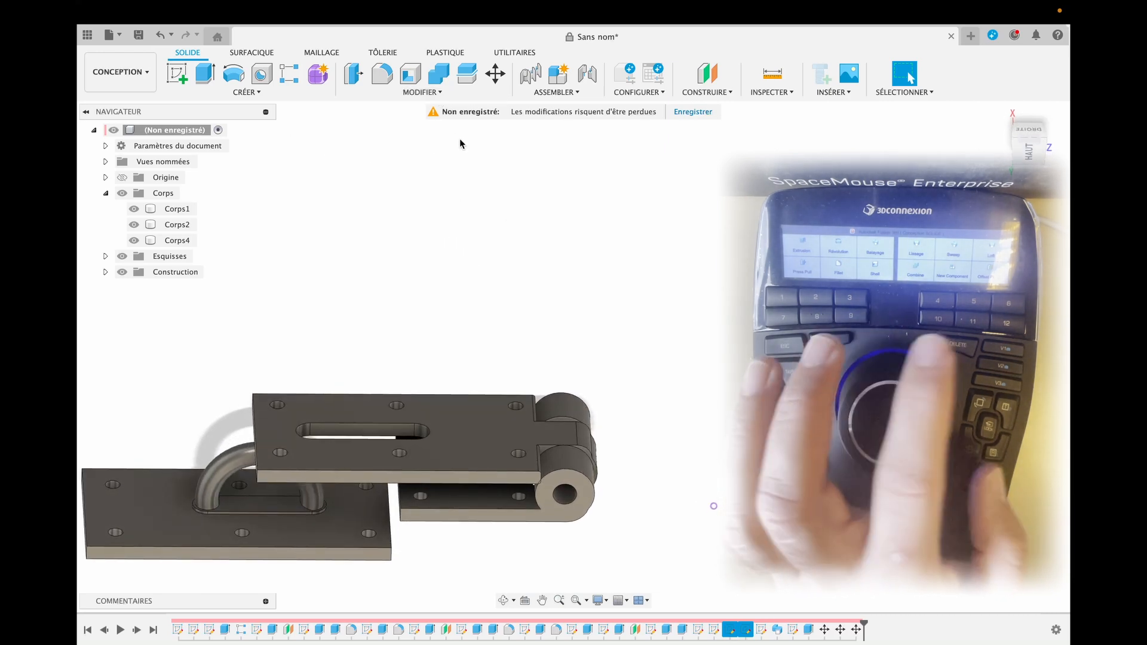
# Step: Create a construction plane offset -45 mm from the origin plane at the hinge's barrel end, crossing the slotted leaf
pyautogui.press('F12')
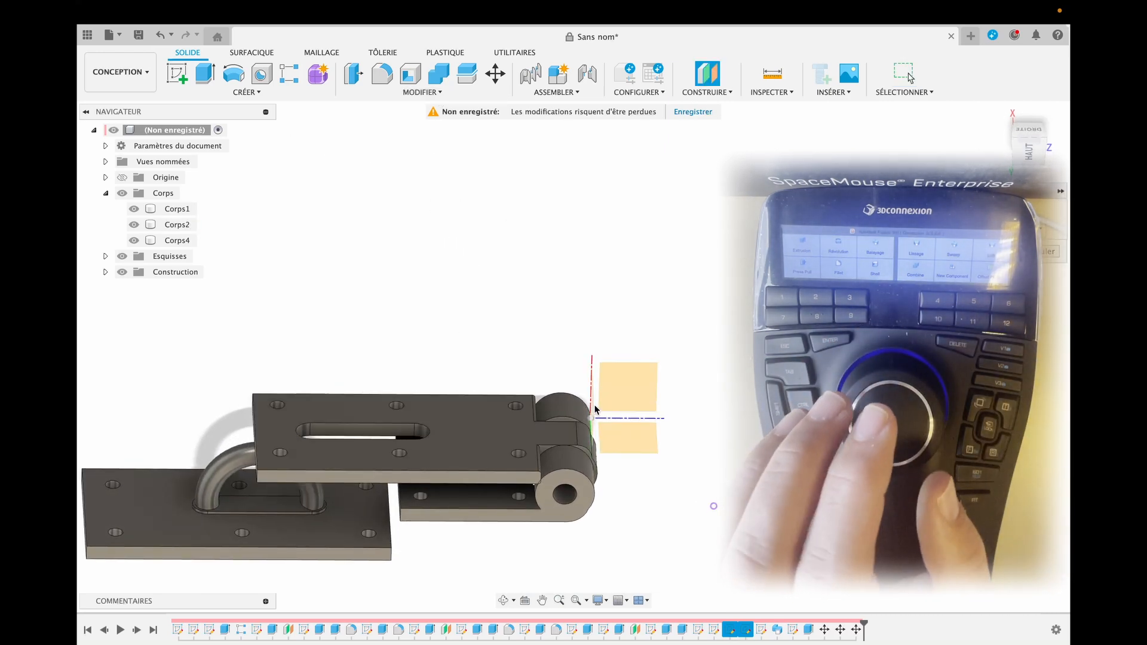
pyautogui.click(592, 410)
pyautogui.moveTo(598, 408); pyautogui.dragTo(463, 408)
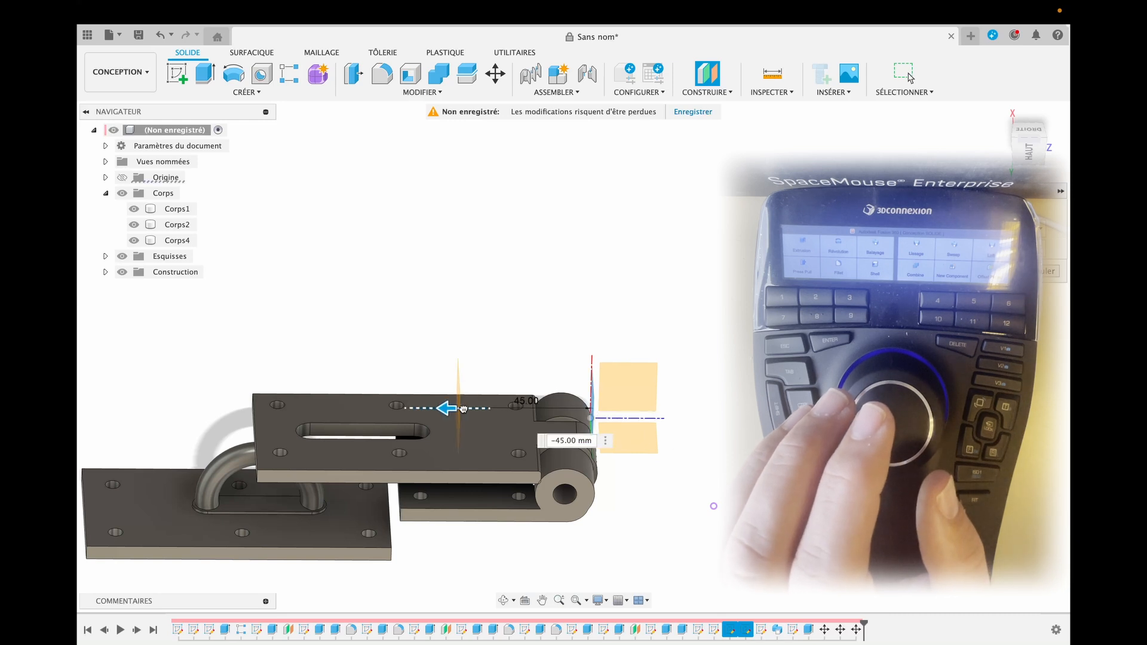
pyautogui.press('Return')
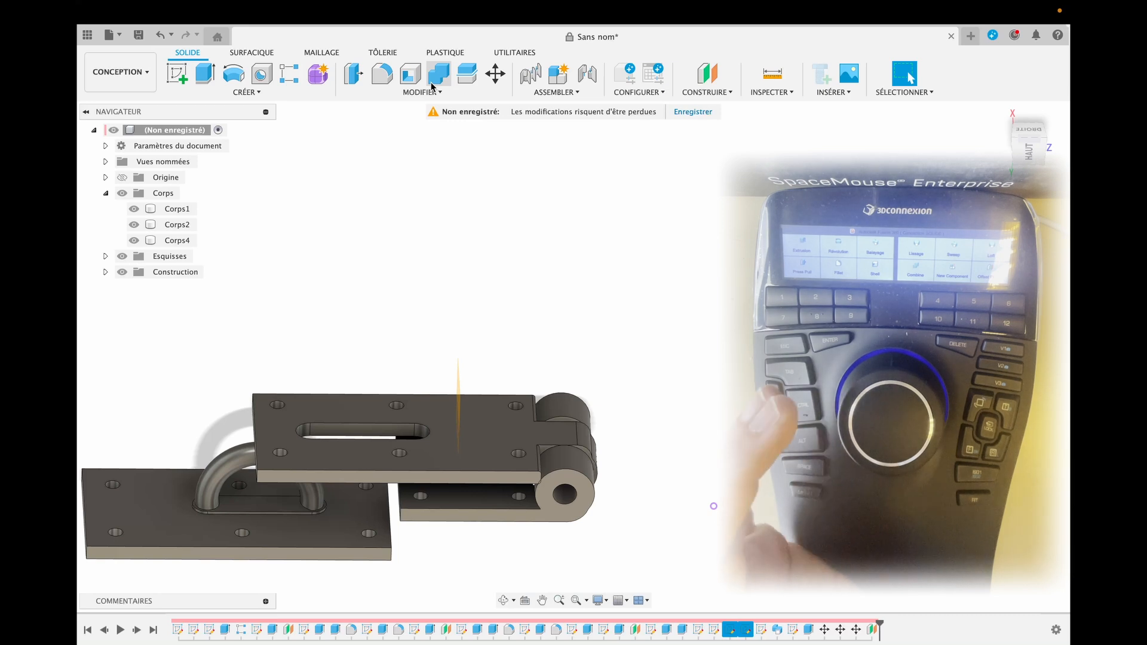
# Step: Split the slotted leaf body with the new offset plane
pyautogui.click(464, 473)
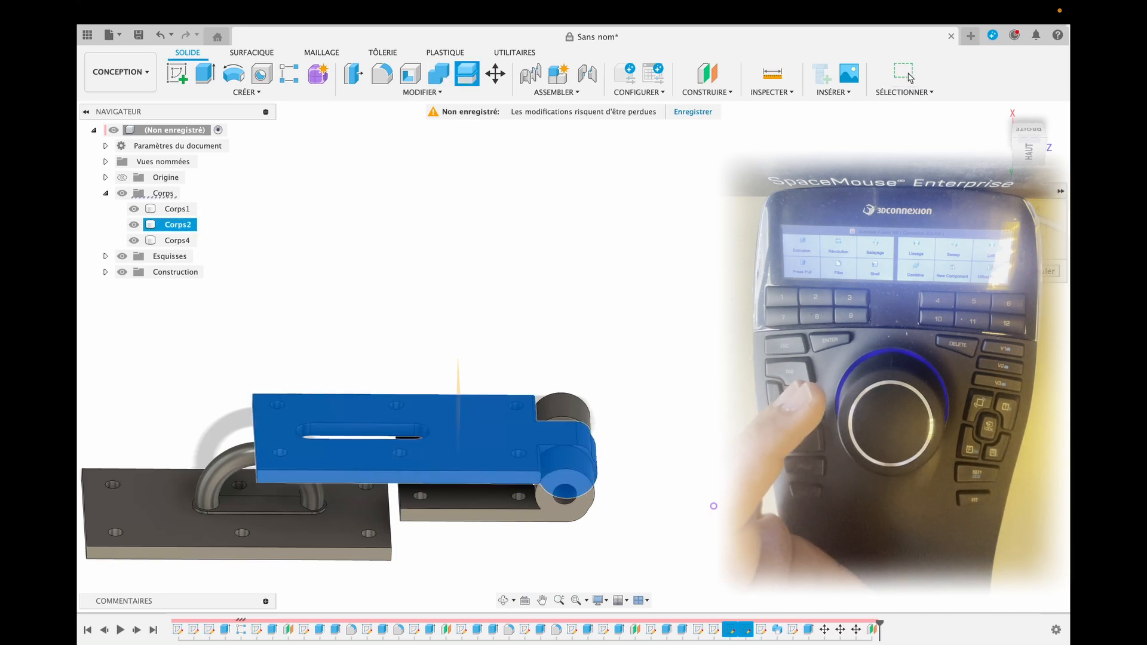
pyautogui.click(1015, 229)
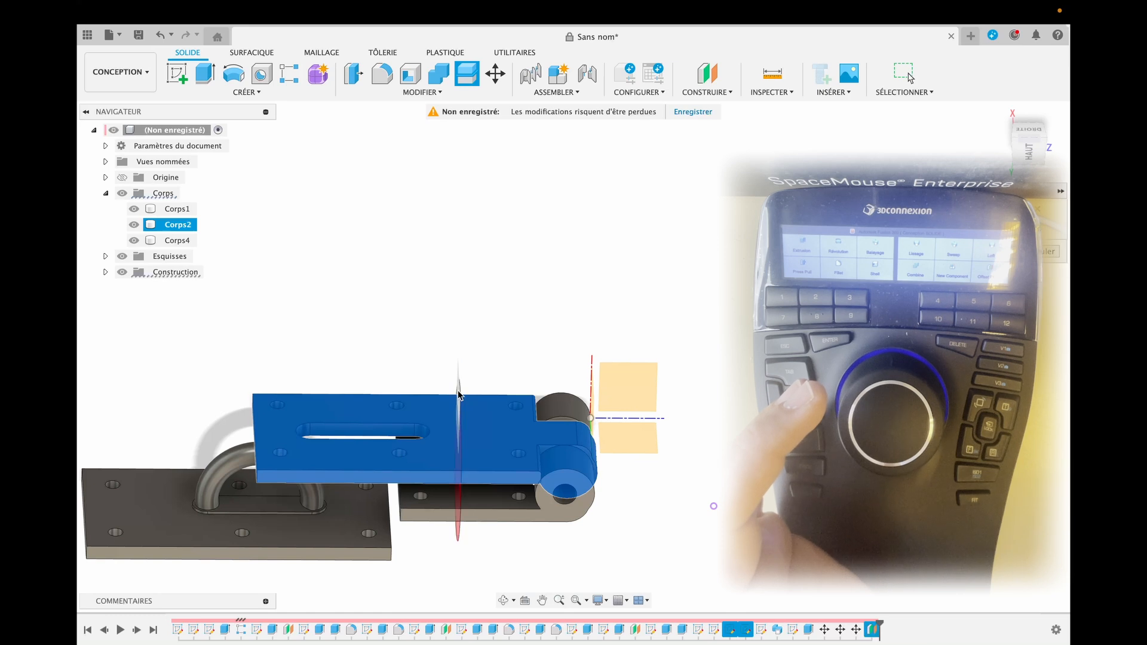
pyautogui.press('Return')
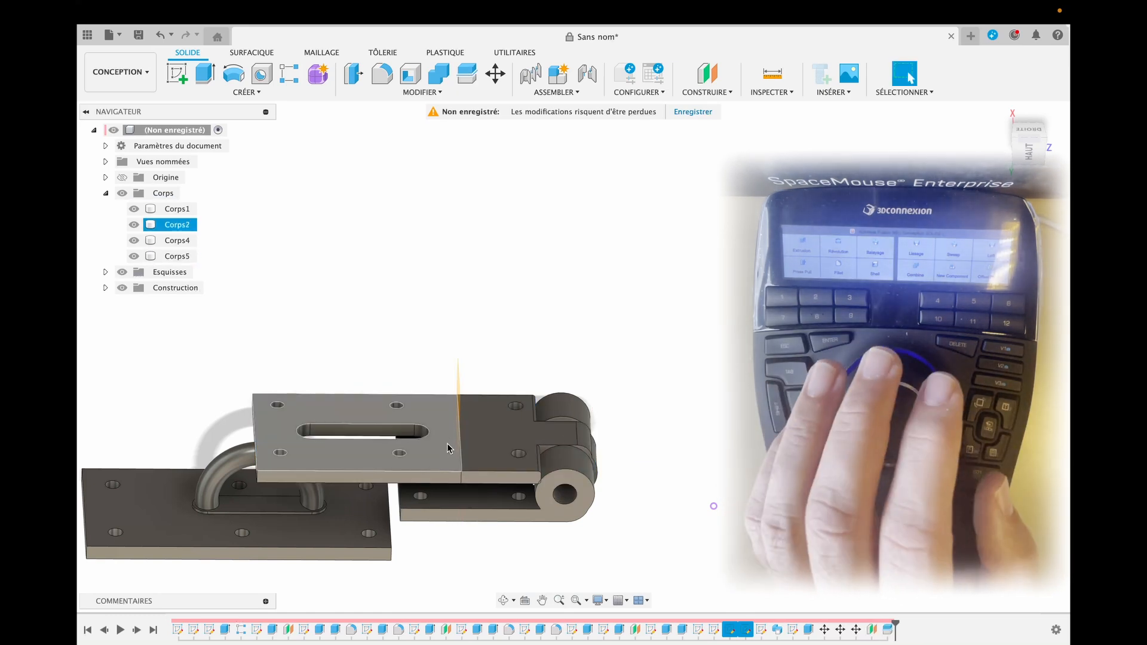
# Step: Move the split-off slotted part -35 mm lengthwise, away from the hinge barrel
pyautogui.press('m')
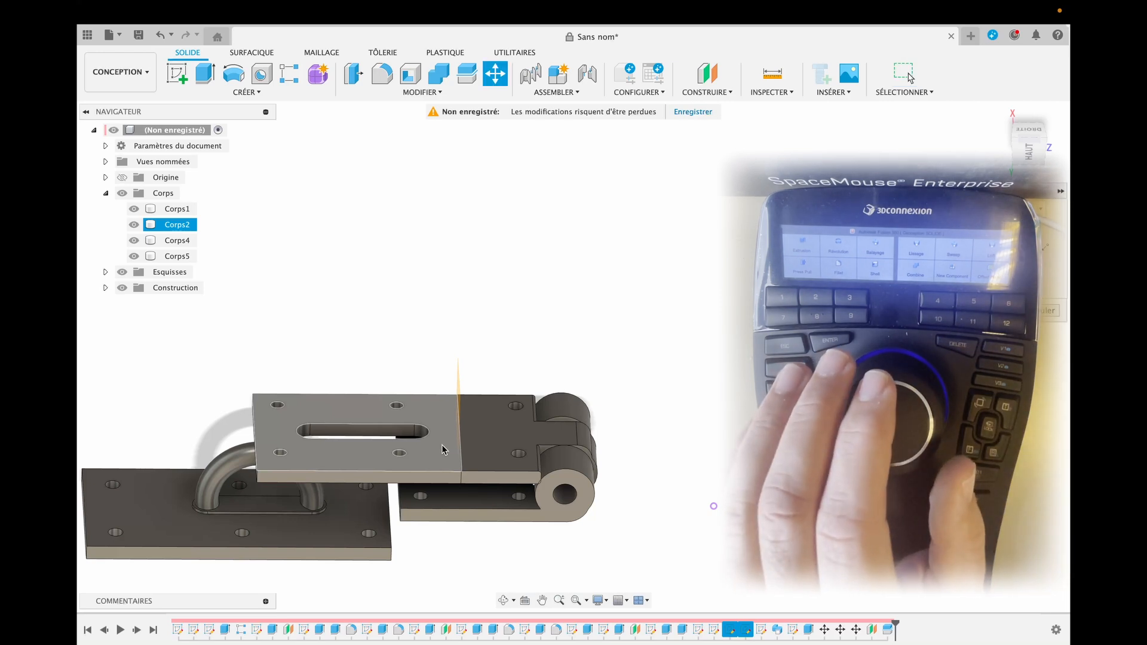
pyautogui.click(442, 450)
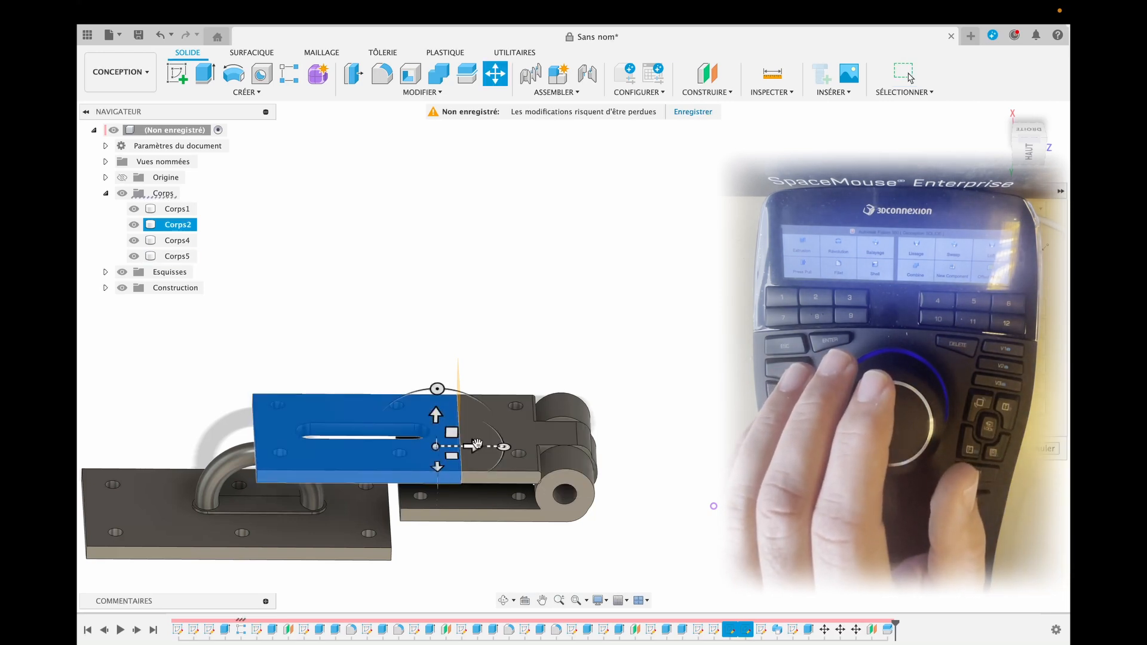
pyautogui.moveTo(477, 443); pyautogui.dragTo(369, 446)
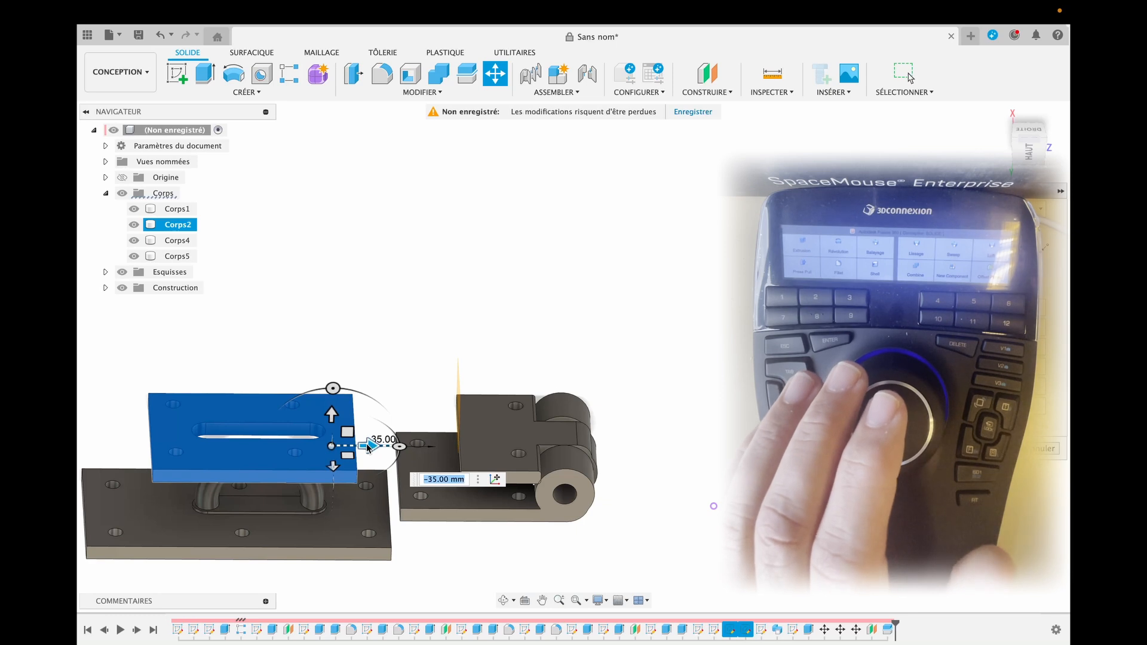
pyautogui.press('Return')
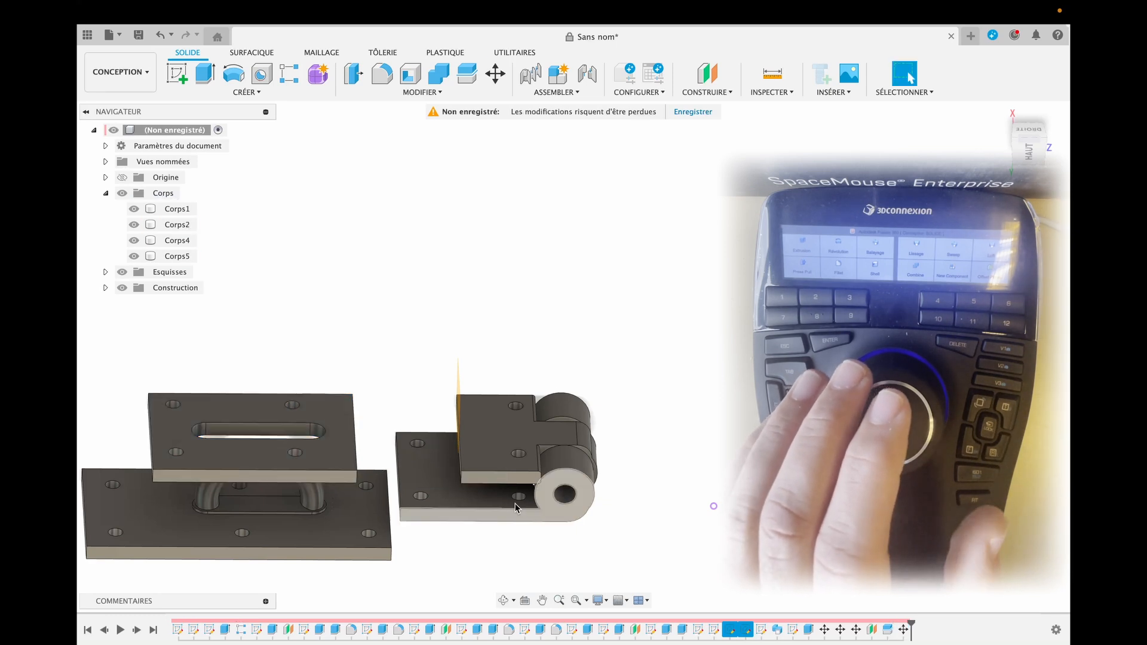
pyautogui.click(329, 538)
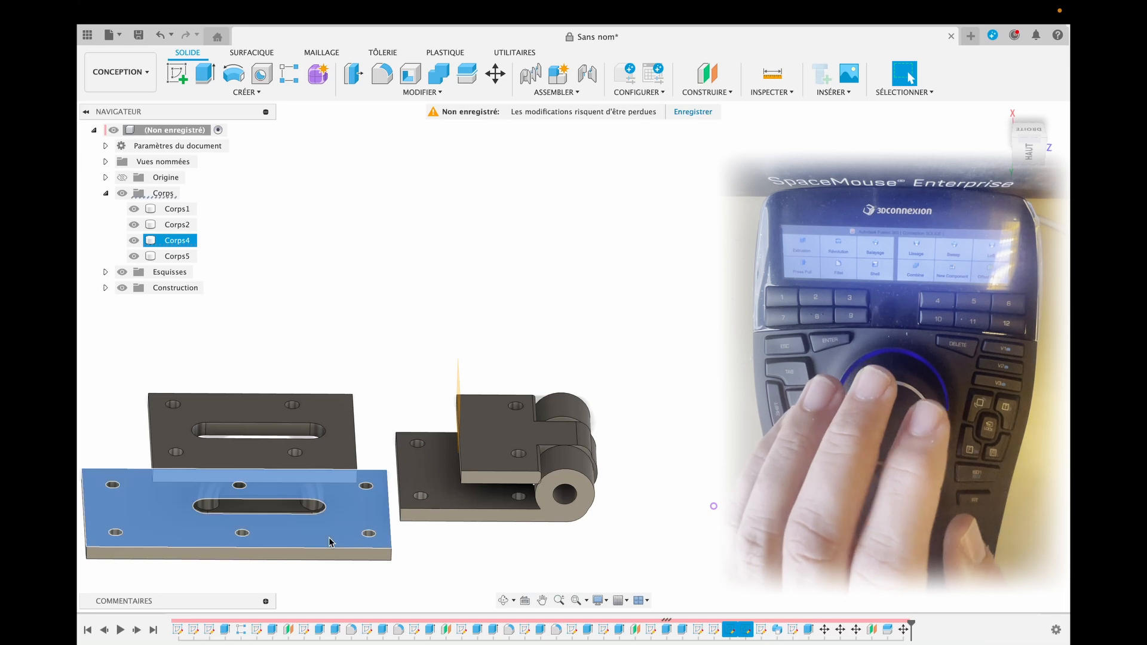
pyautogui.press('m')
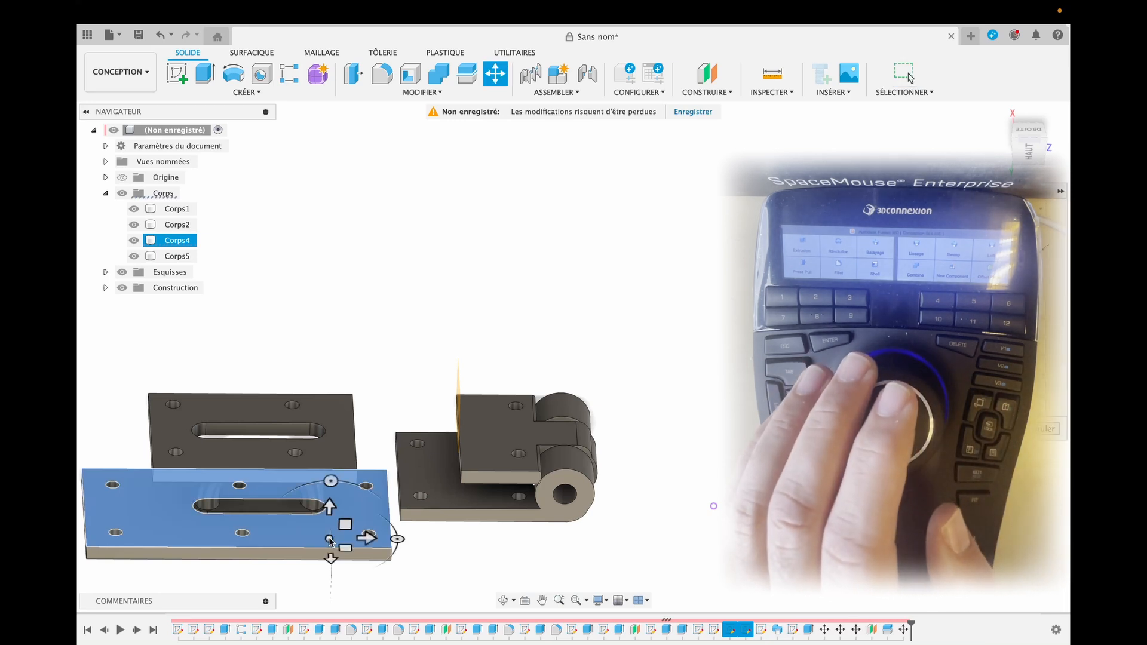
pyautogui.moveTo(329, 507)
pyautogui.mouseDown()
pyautogui.moveTo(328, 456)
pyautogui.moveTo(342, 506)
pyautogui.mouseUp()
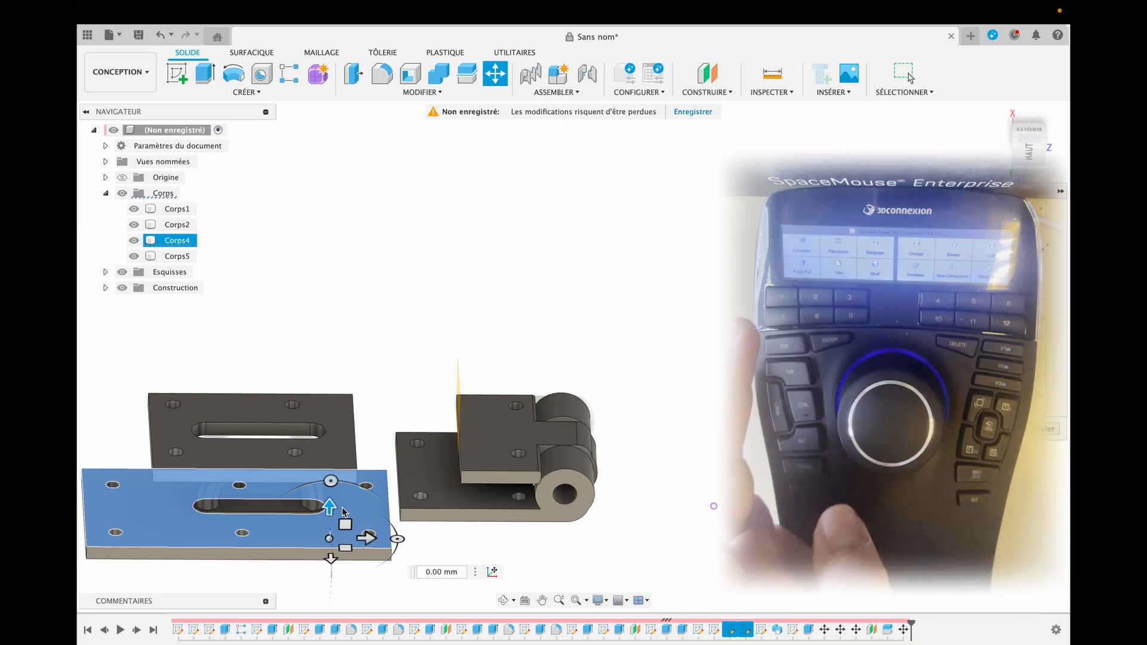
pyautogui.press('Return')
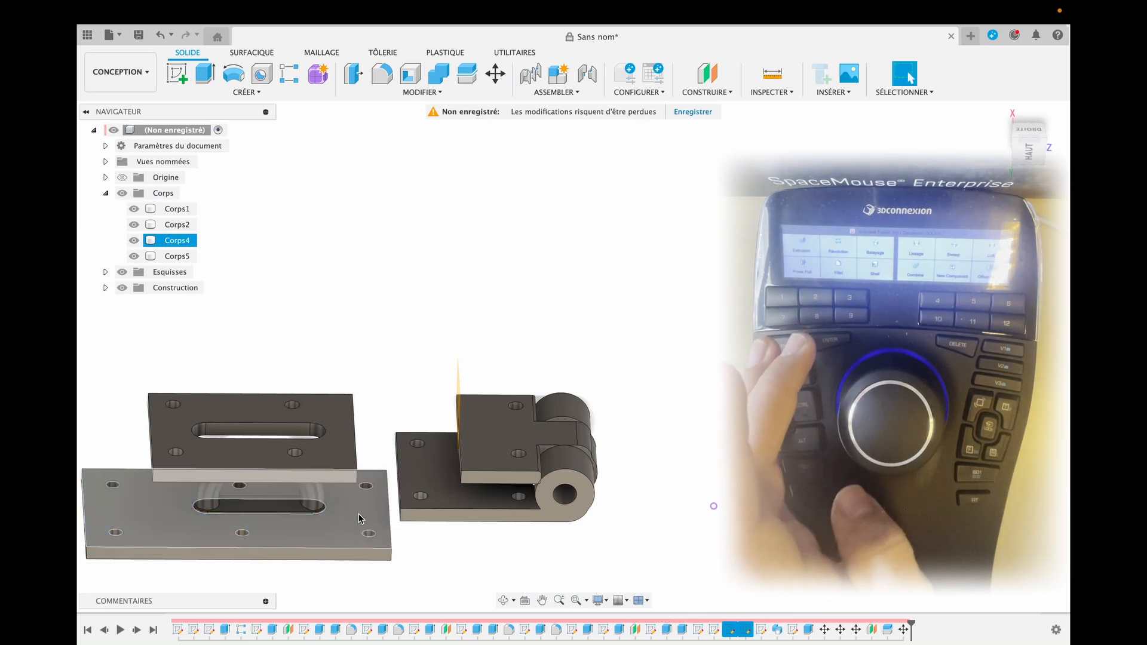
# Step: Move the handle plate body 15 mm toward the slotted leaf so its loop passes through the slot
pyautogui.press('Return')
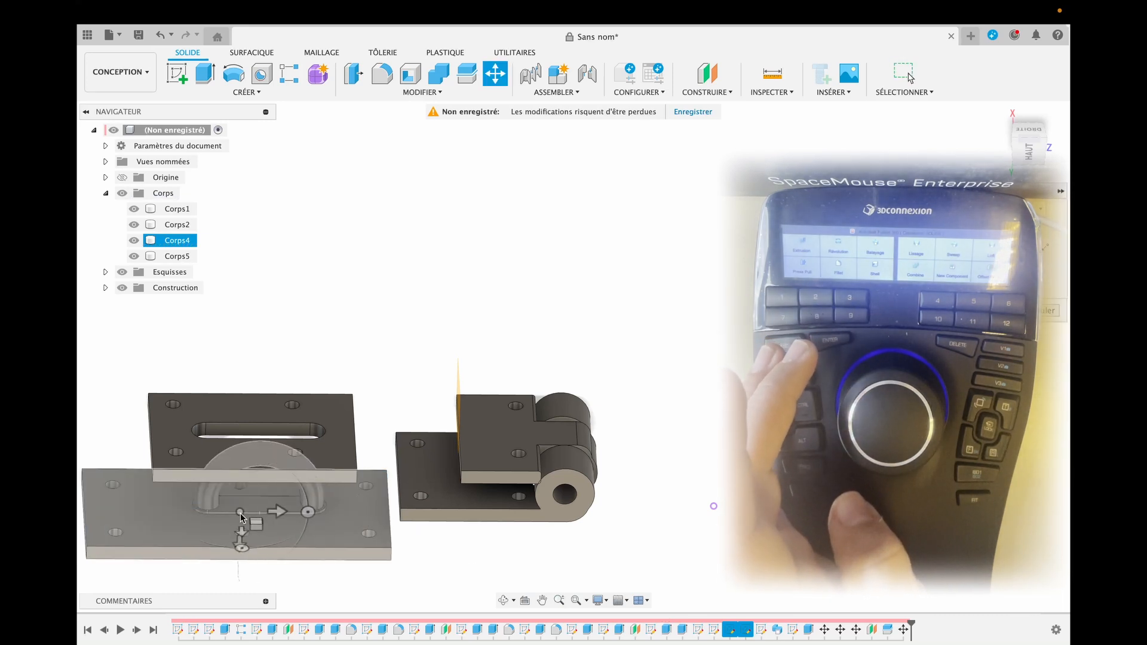
pyautogui.moveTo(266, 482); pyautogui.dragTo(268, 446)
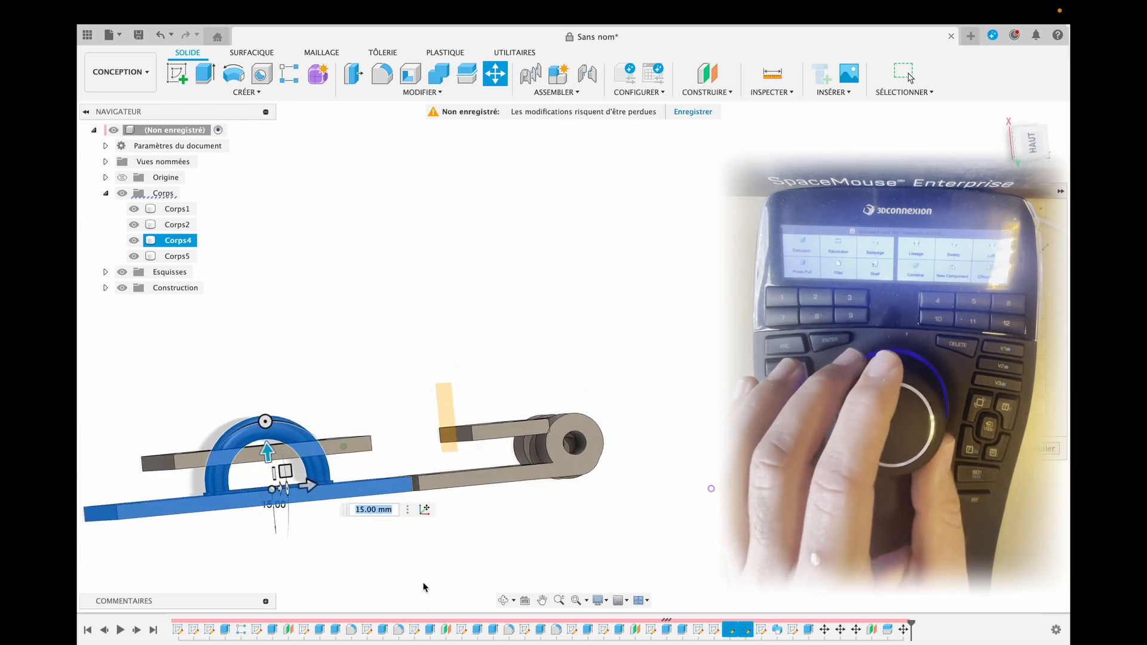
pyautogui.press('Return')
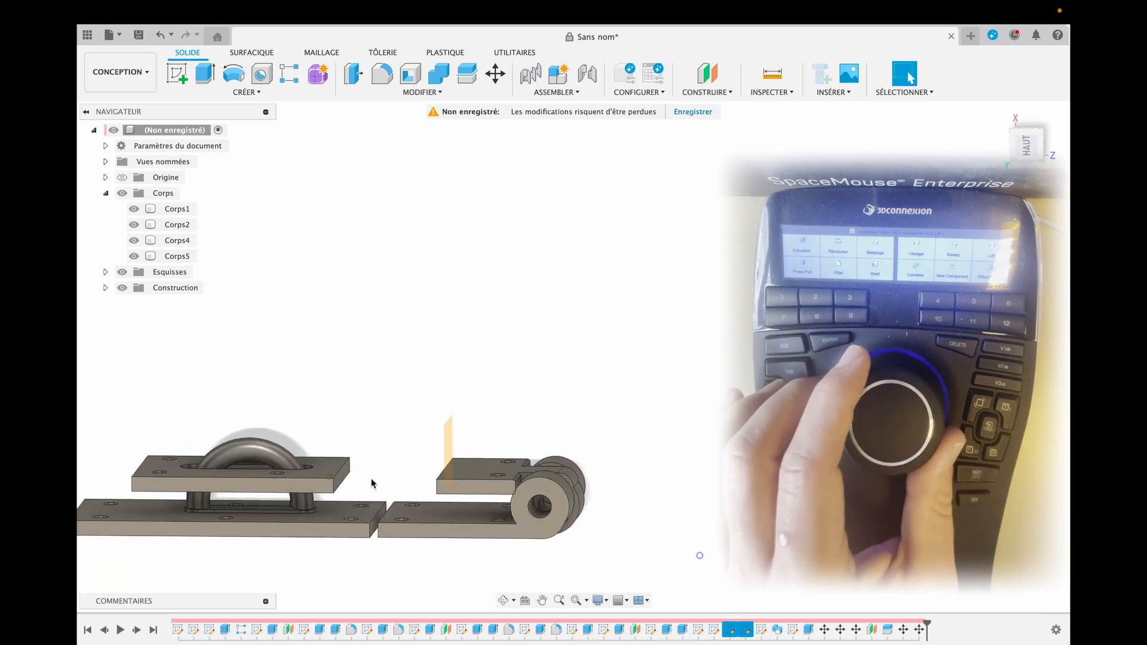
# Step: Extrude the end face of the slotted part up to the facing end of the hinge-side piece, joining both
pyautogui.click(341, 484)
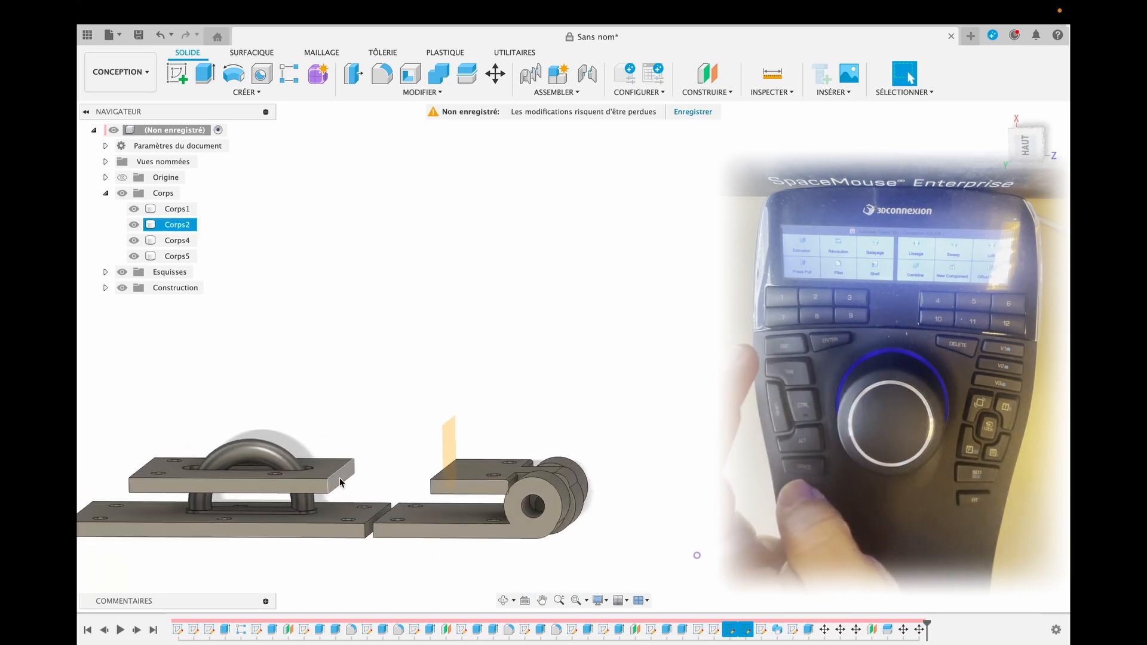
pyautogui.press('e')
pyautogui.click(341, 478)
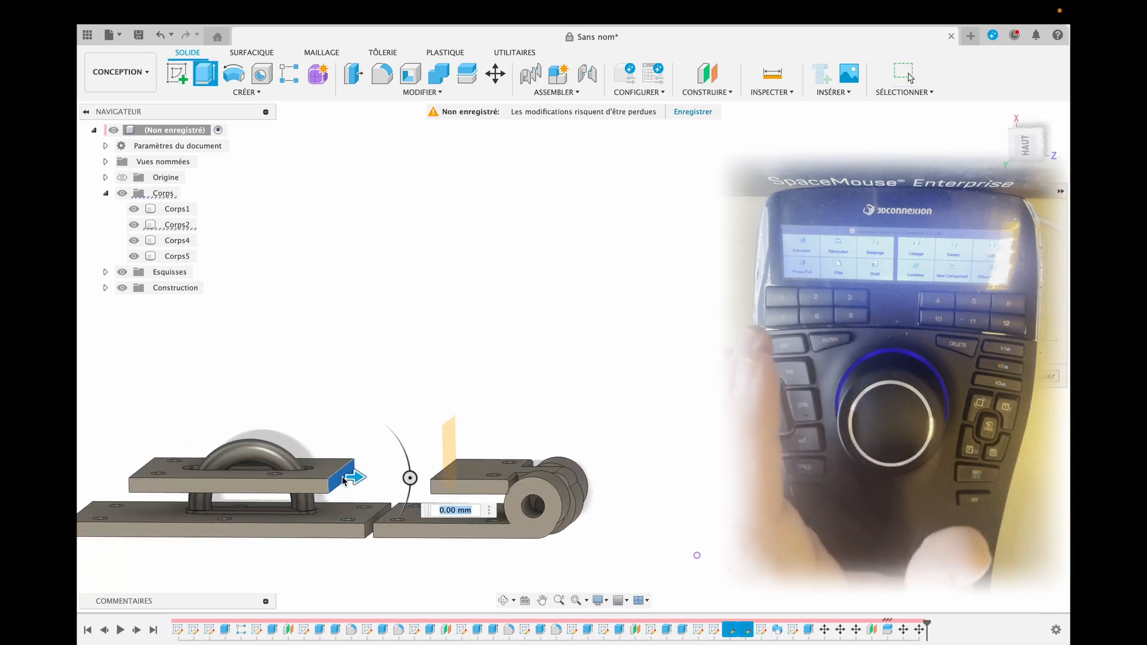
pyautogui.click(1039, 288)
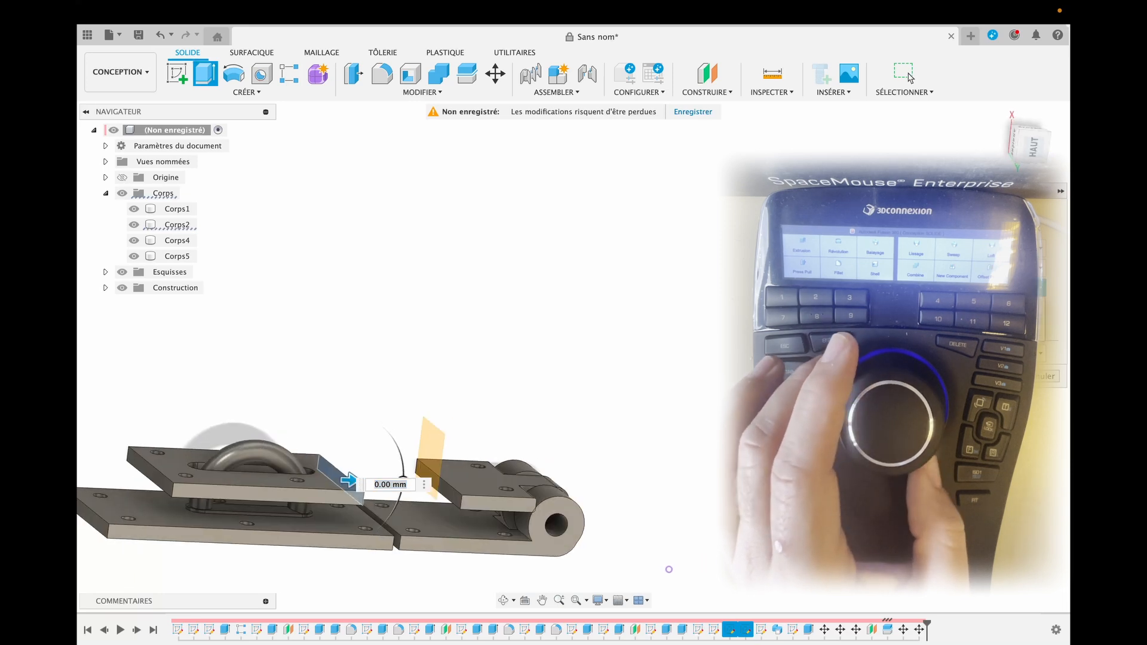
pyautogui.click(464, 498)
pyautogui.click(455, 502)
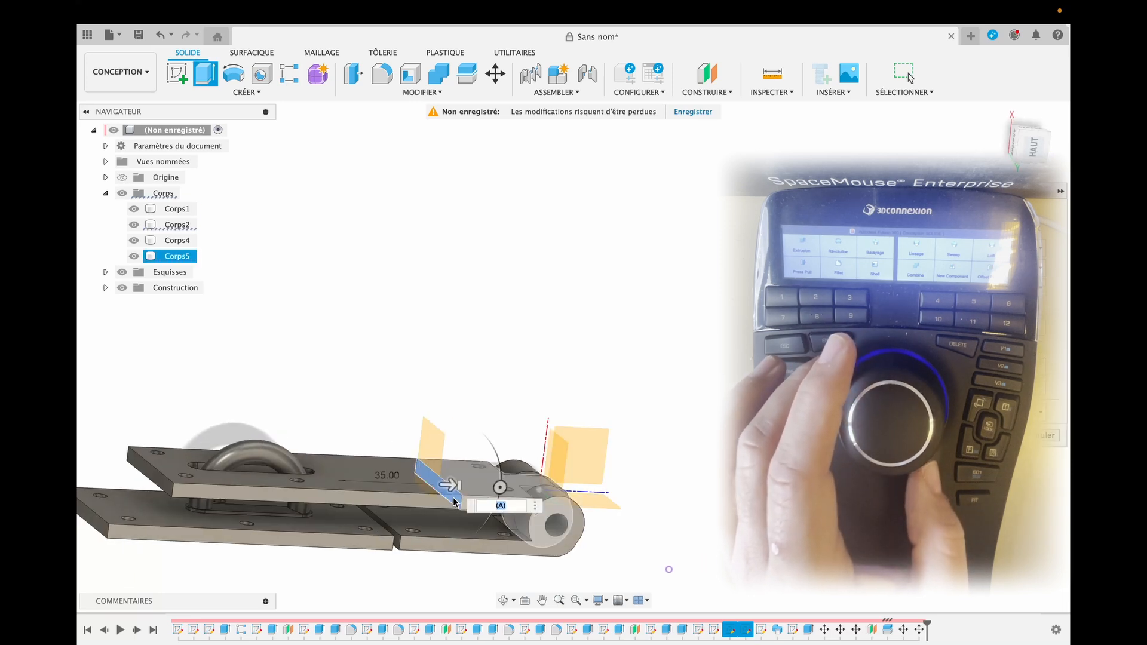
pyautogui.press('Return')
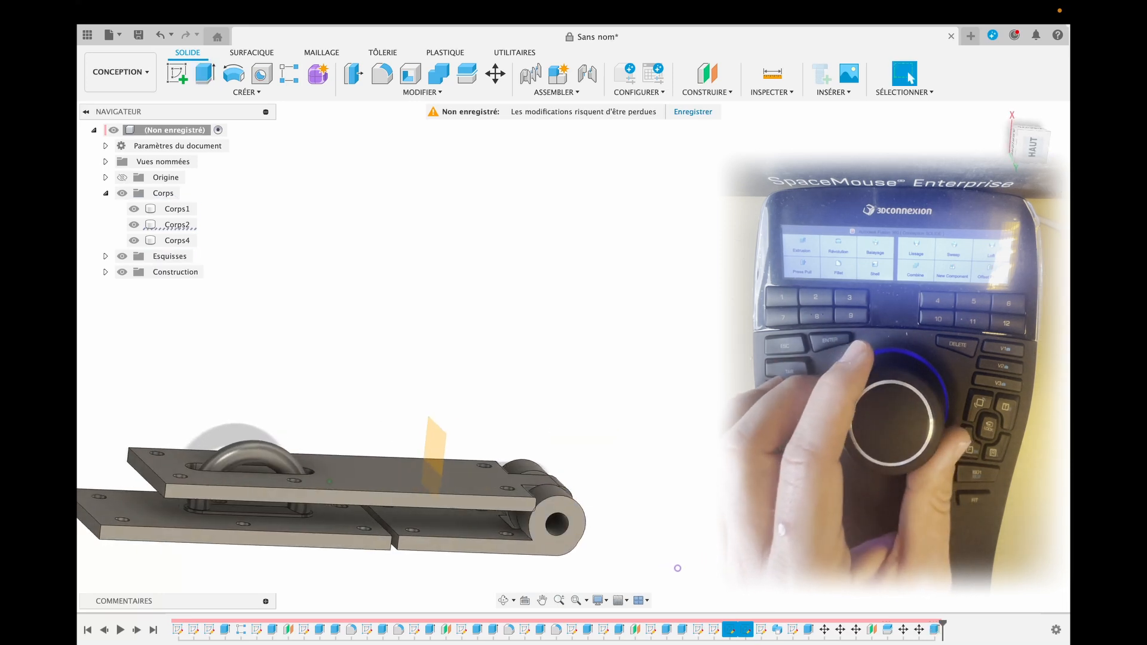
pyautogui.click(471, 514)
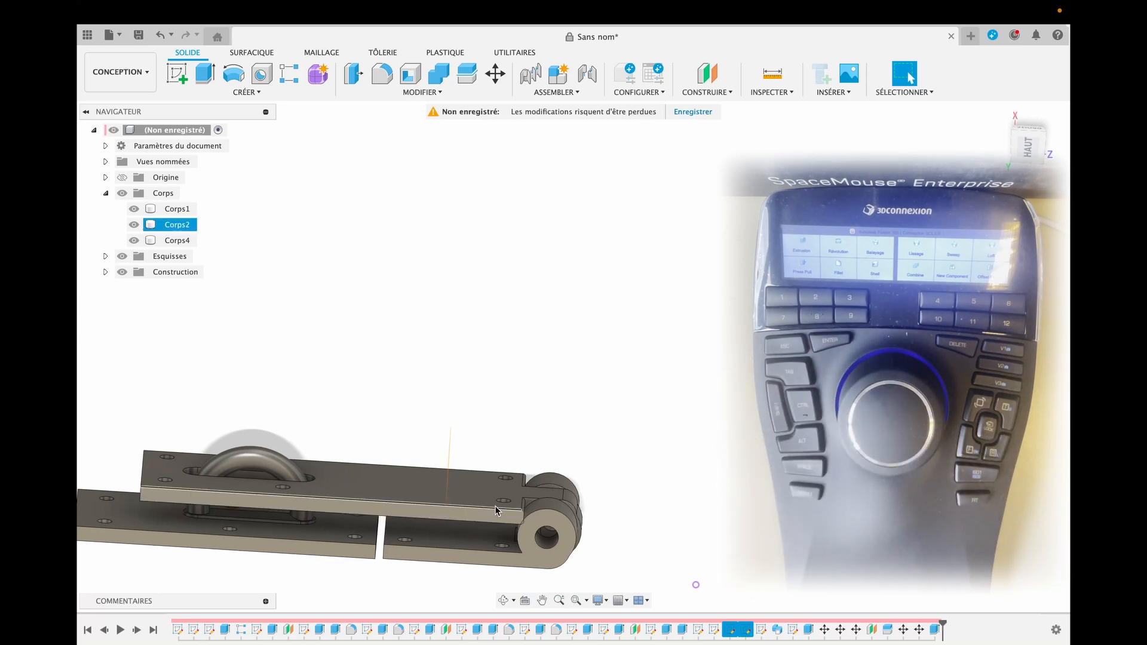
pyautogui.click(292, 476)
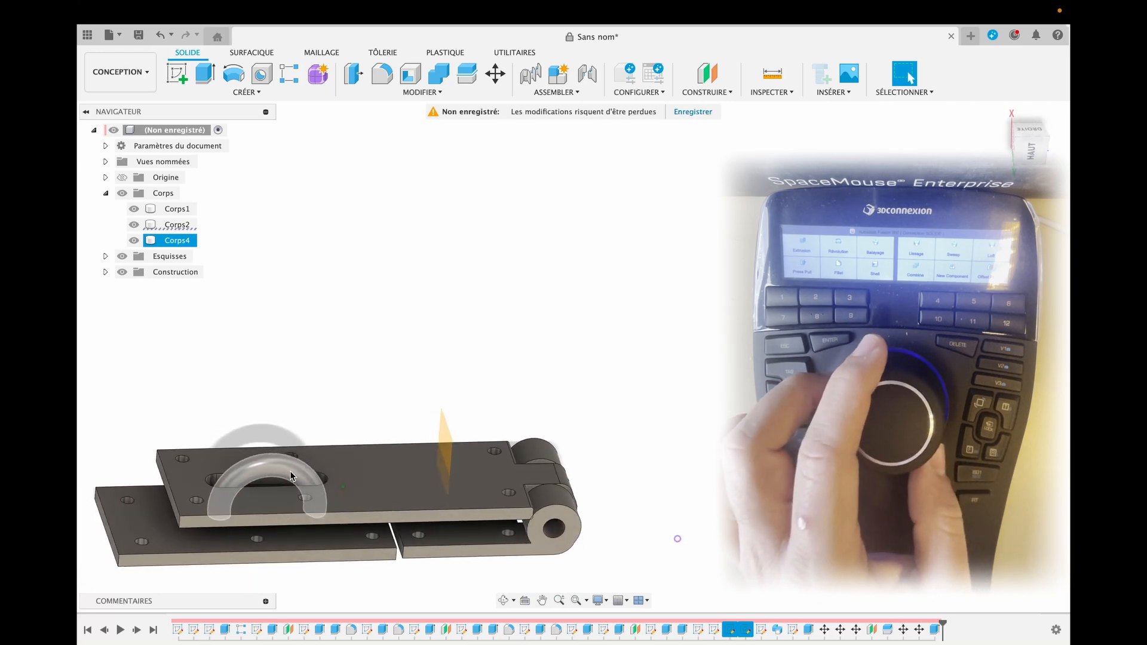
pyautogui.click(512, 523)
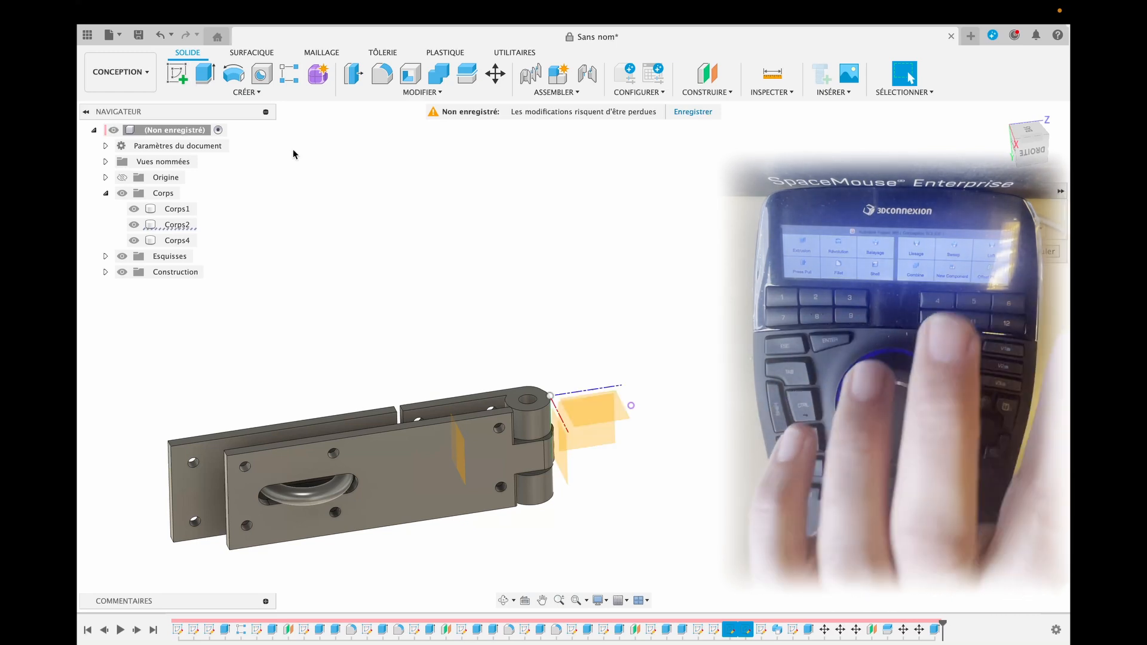
# Step: Create a construction plane offset 10 mm outward from the end face of the hinge barrel
pyautogui.click(531, 409)
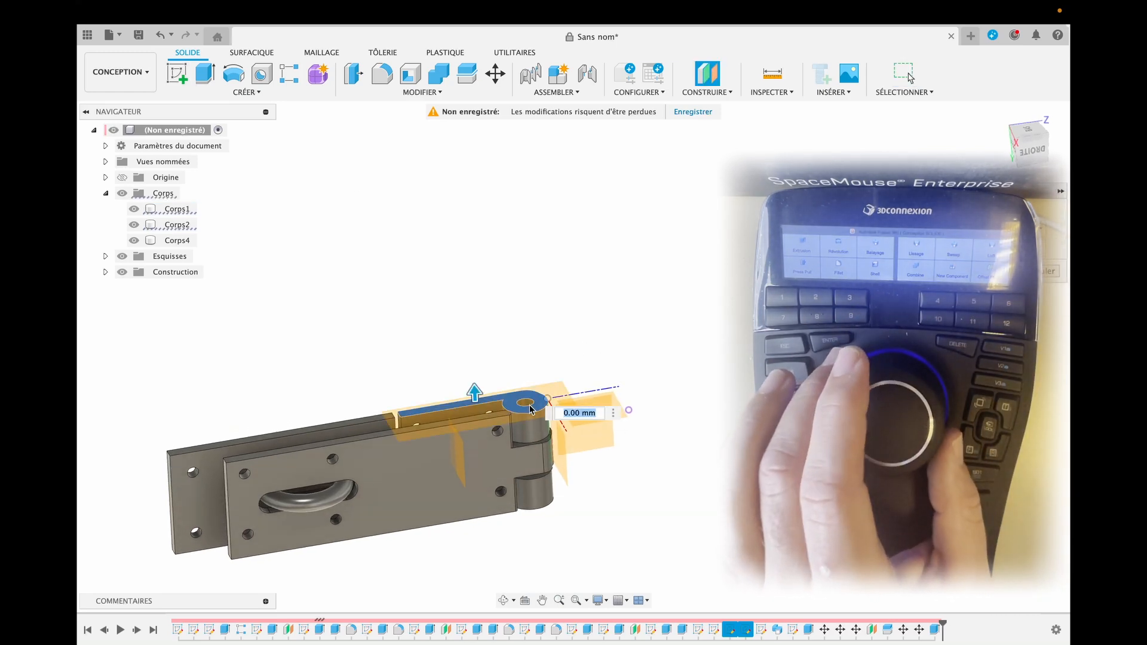
pyautogui.moveTo(472, 392); pyautogui.dragTo(472, 373)
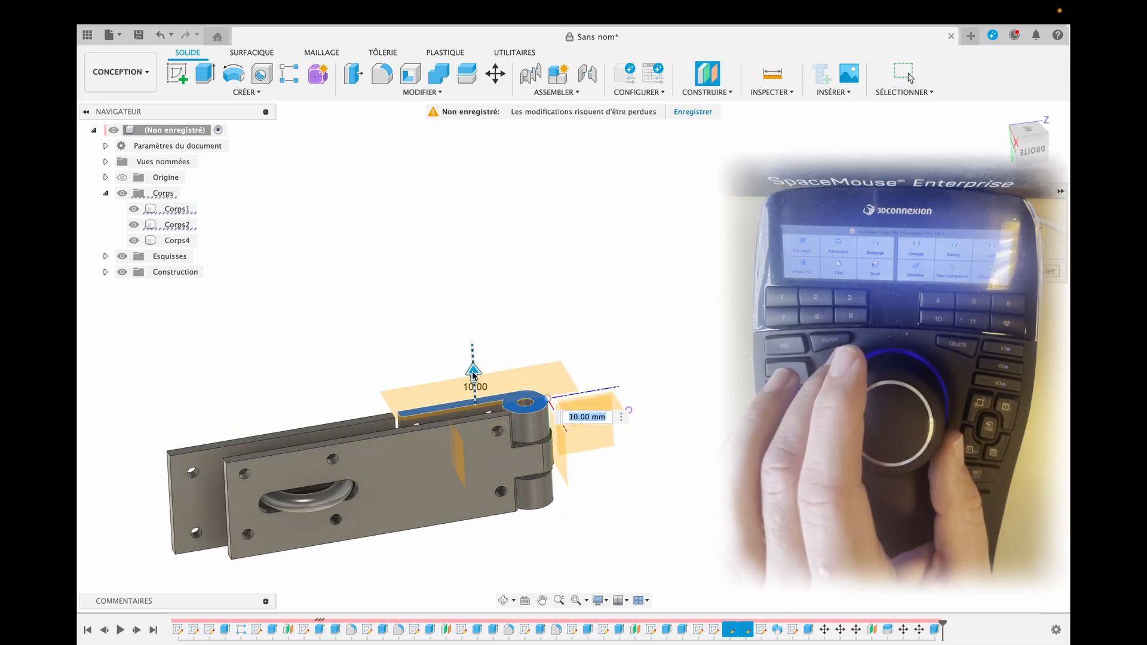
pyautogui.press('Return')
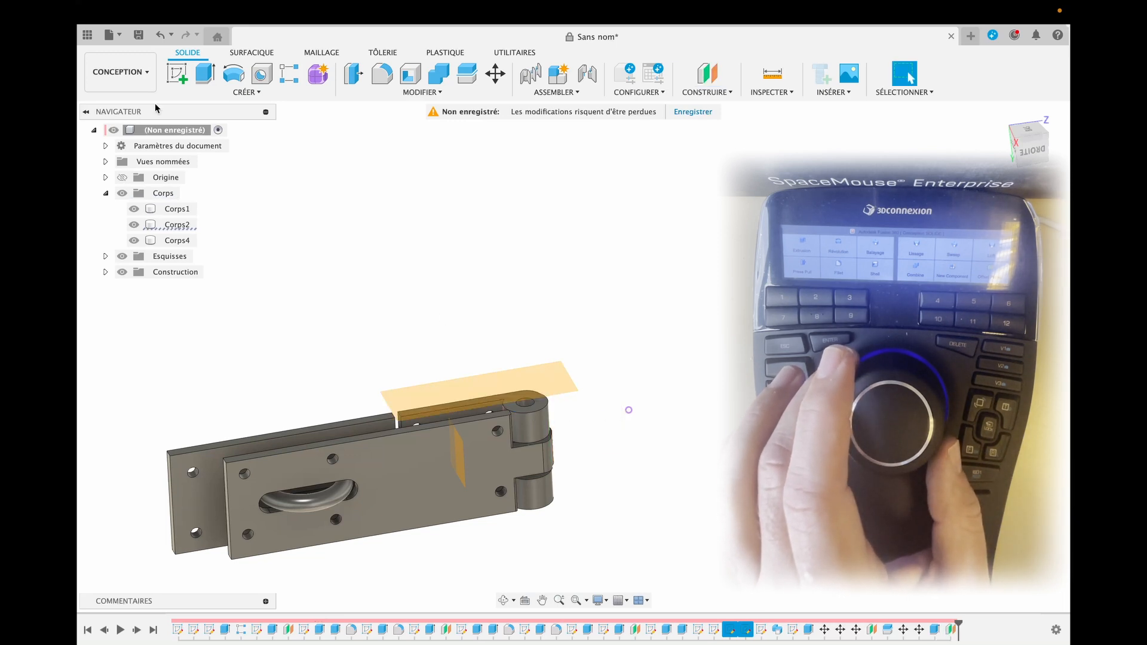
# Step: Start a sketch on the new offset plane and project the barrel hole's geometry into it
pyautogui.click(180, 76)
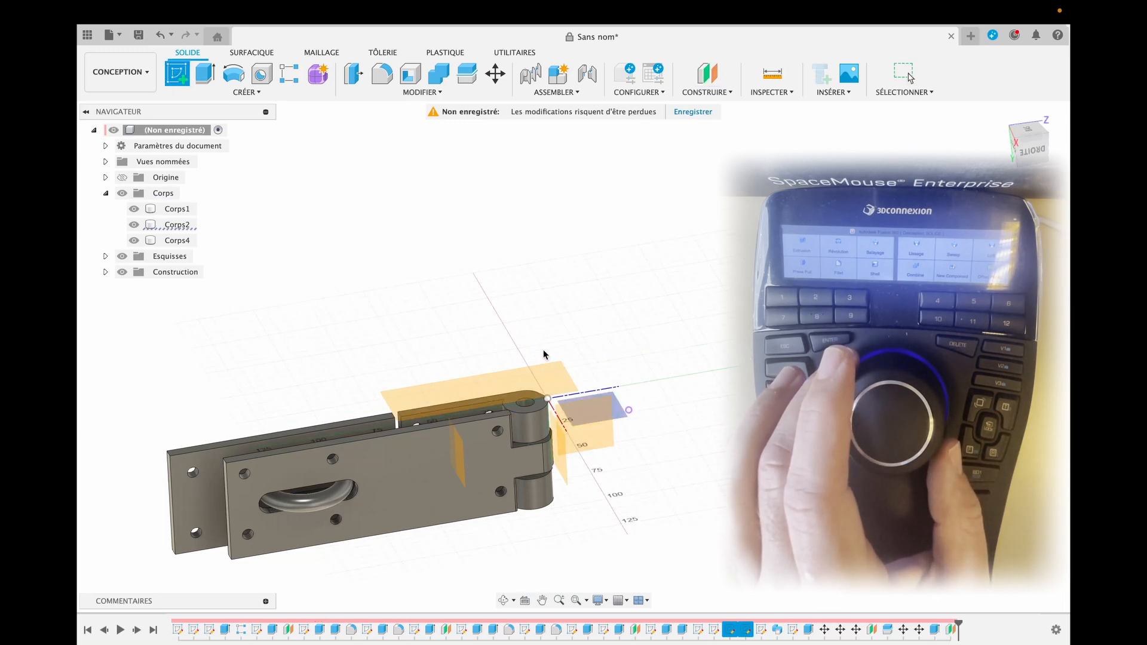
pyautogui.click(518, 386)
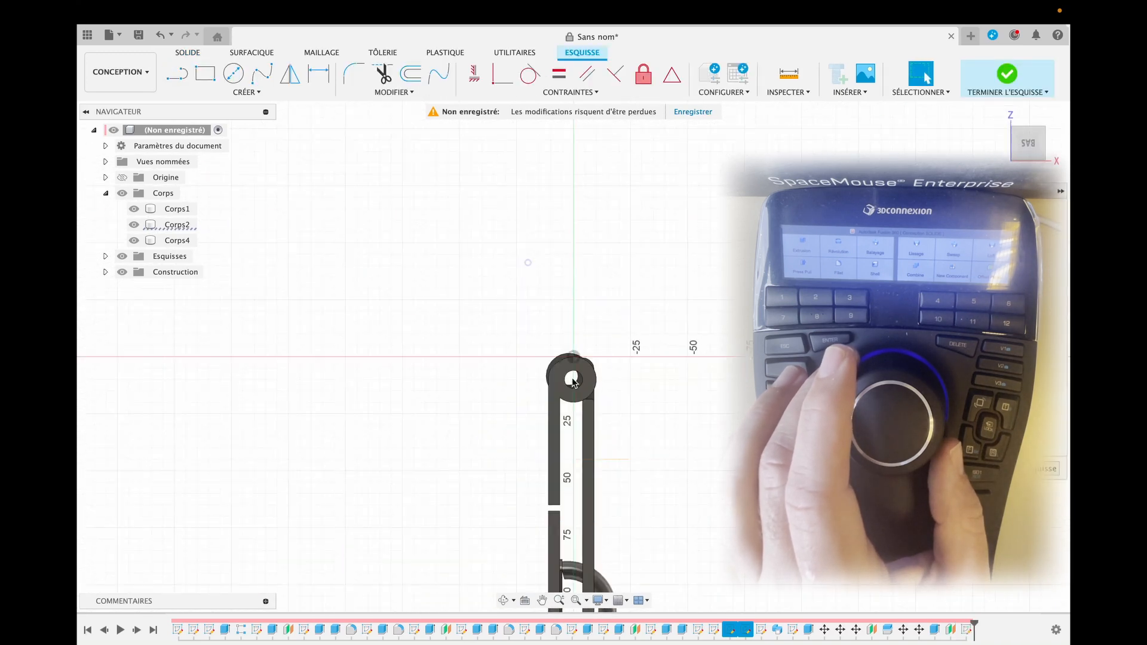
pyautogui.click(269, 94)
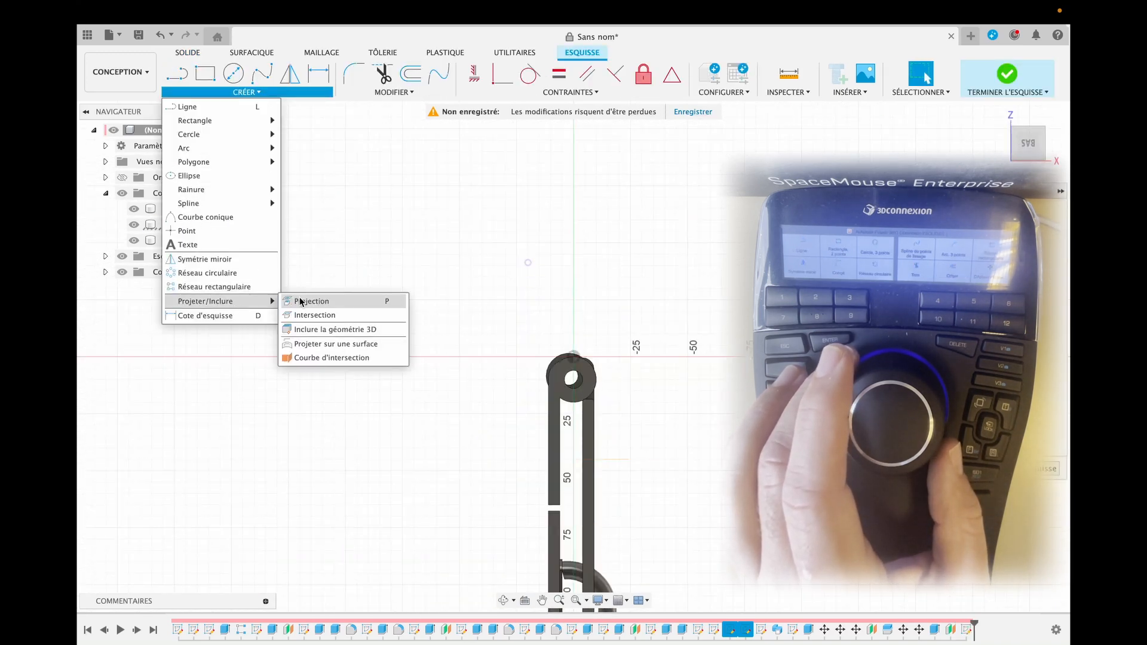
pyautogui.click(317, 302)
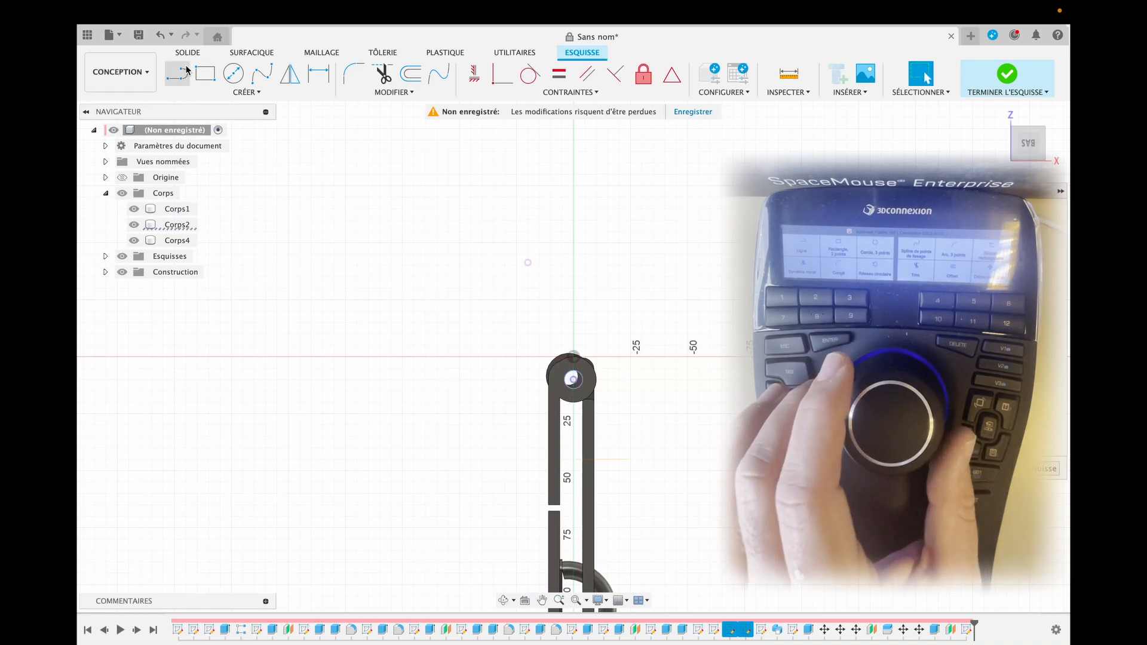
# Step: Draw a pin circle with a set diameter centred on the projected barrel hole, and finish the sketch
pyautogui.click(237, 81)
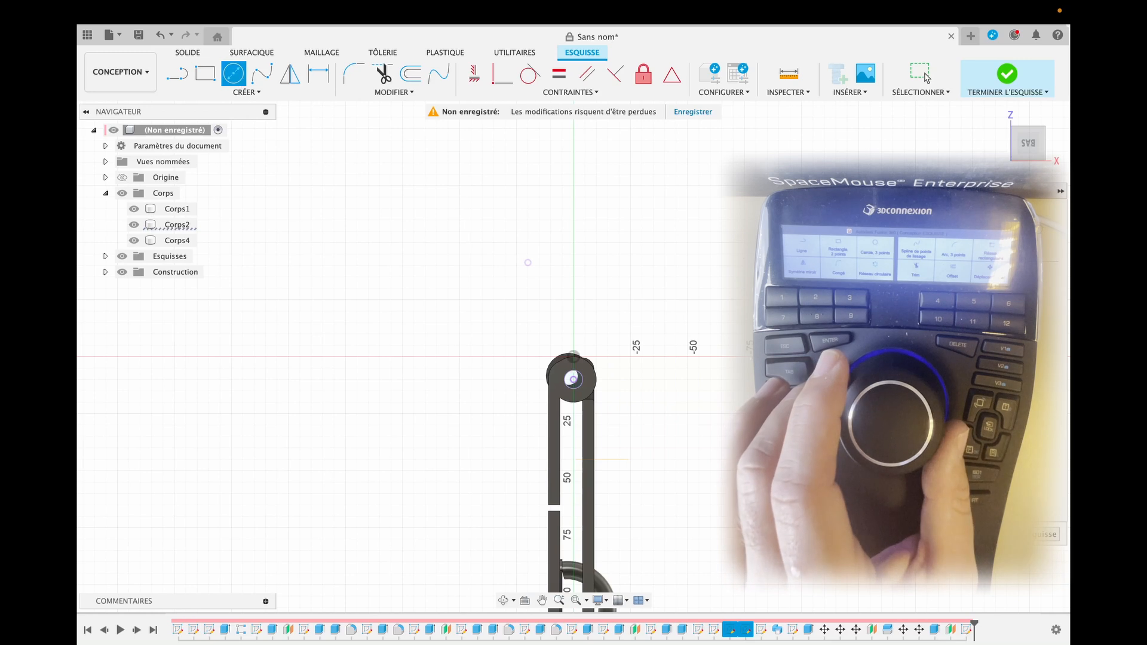
pyautogui.scroll(10, 629, 391)
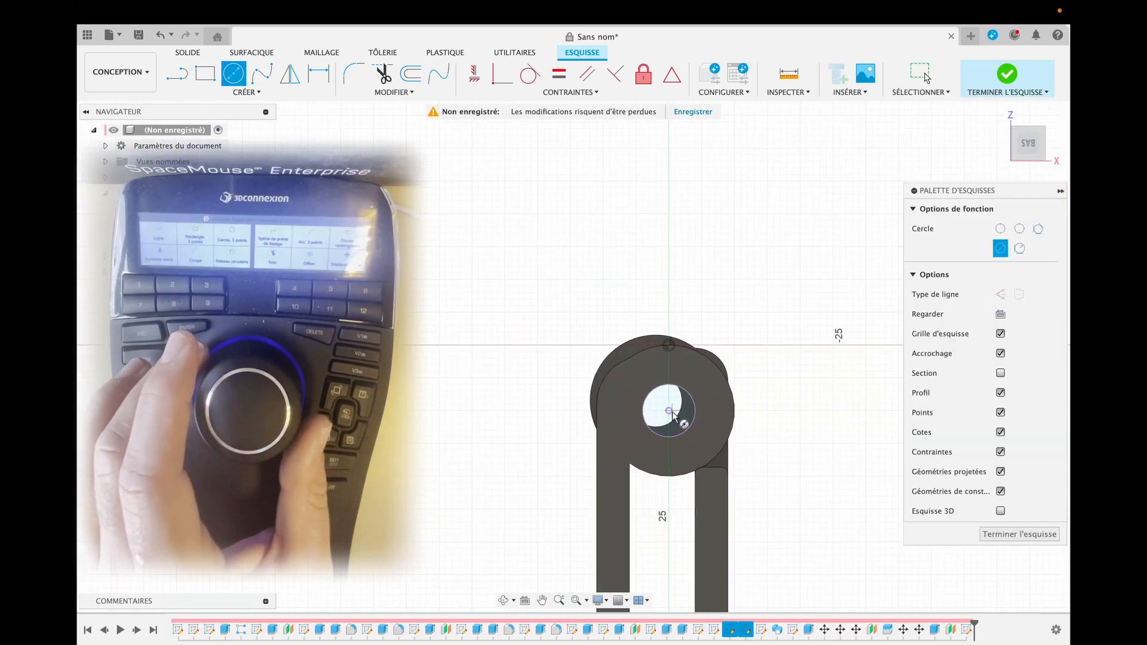
pyautogui.click(670, 411)
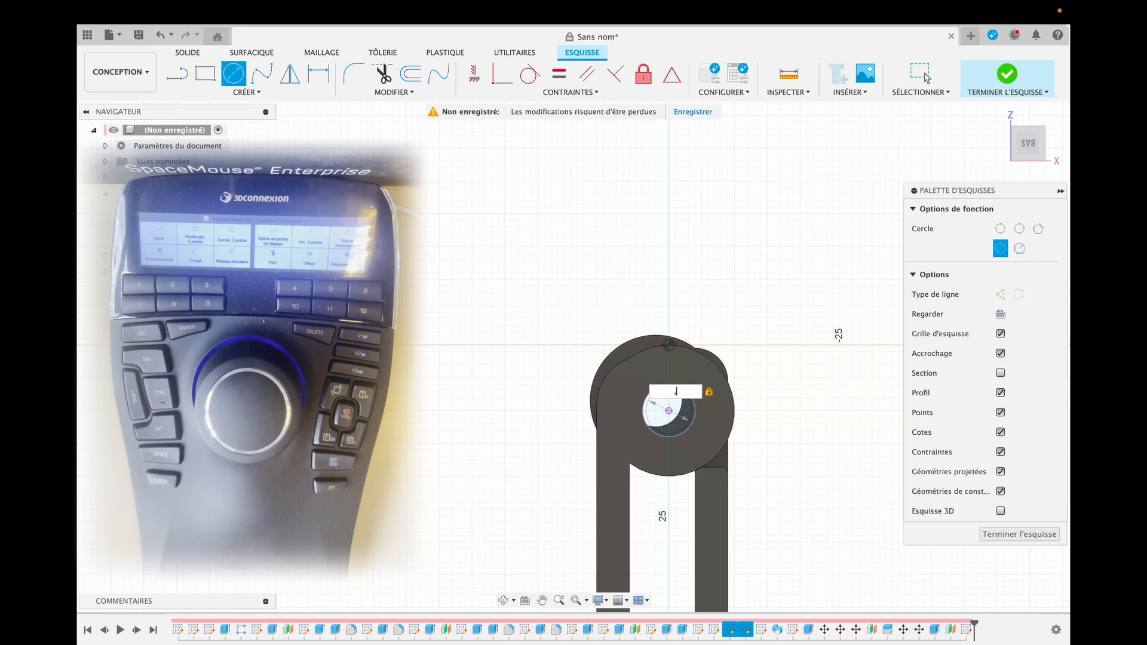
pyautogui.write(',5')
pyautogui.press('Return')
pyautogui.click(925, 76)
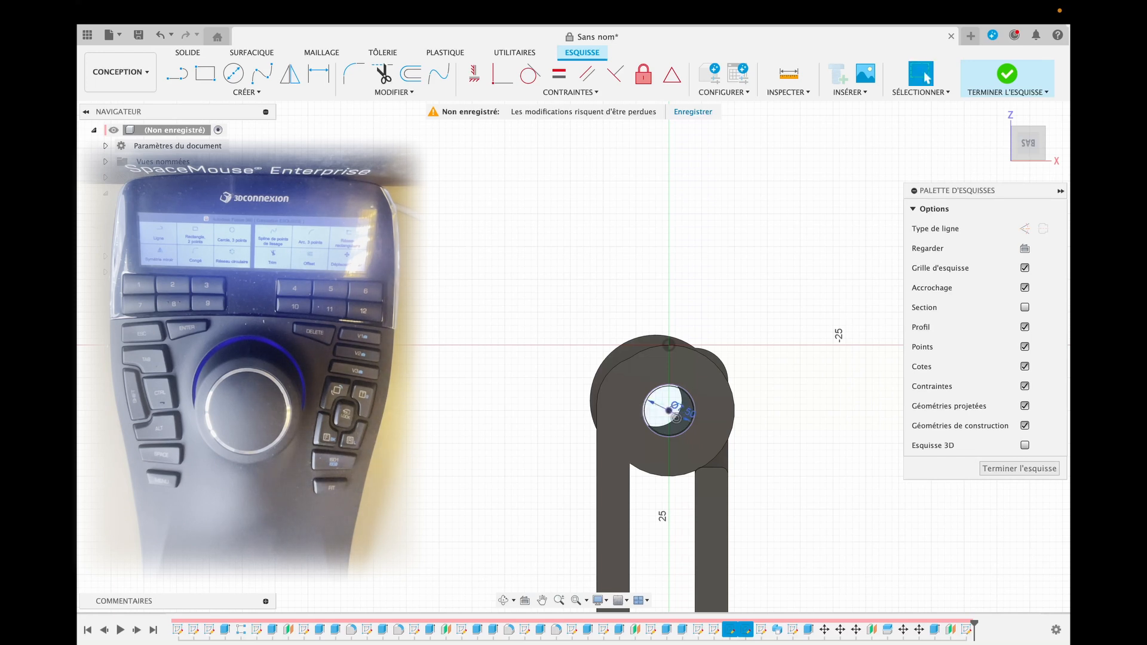
pyautogui.click(1042, 471)
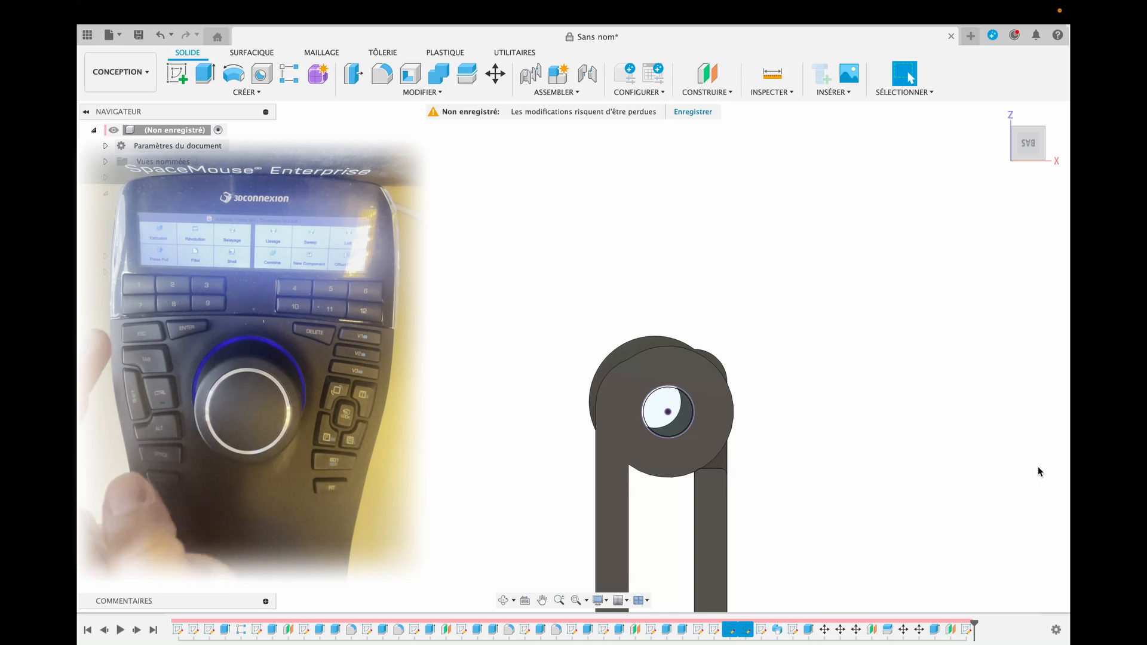
# Step: Extrude the pin circle -58 mm through the hinge barrel as a new body
pyautogui.press('e')
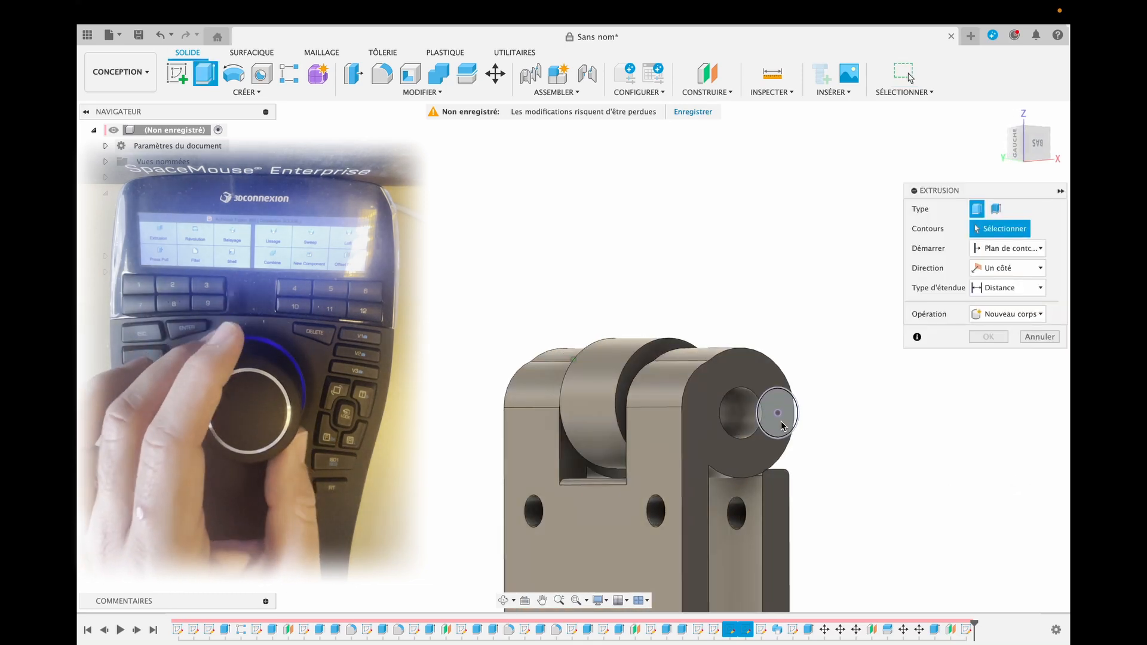
pyautogui.click(827, 454)
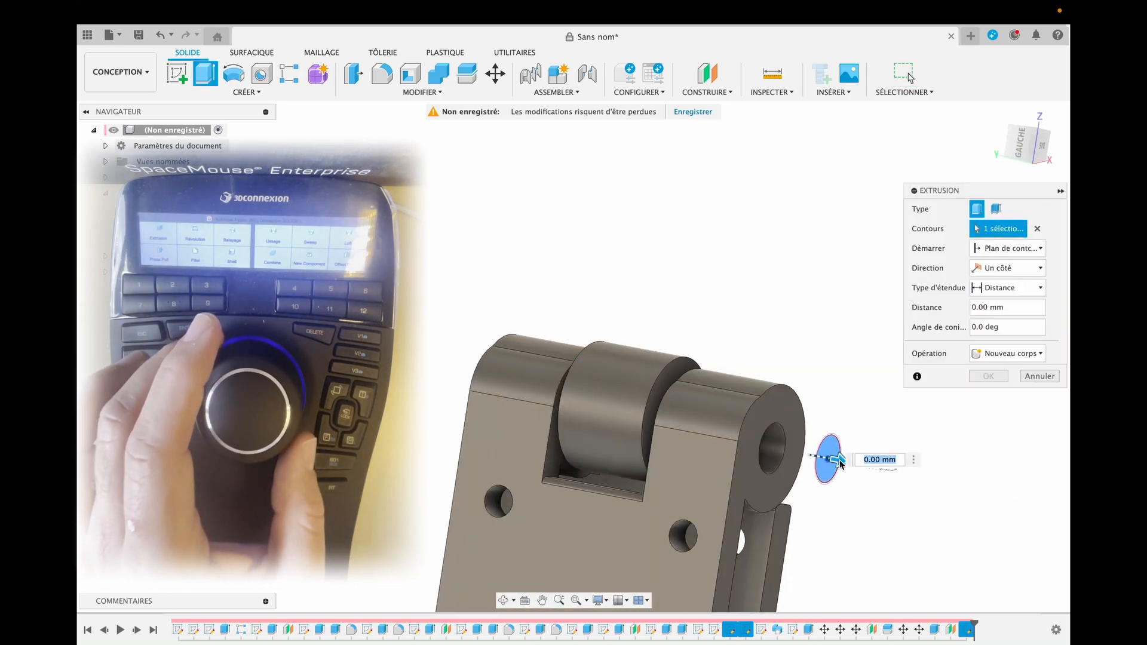
pyautogui.moveTo(839, 461); pyautogui.dragTo(465, 392)
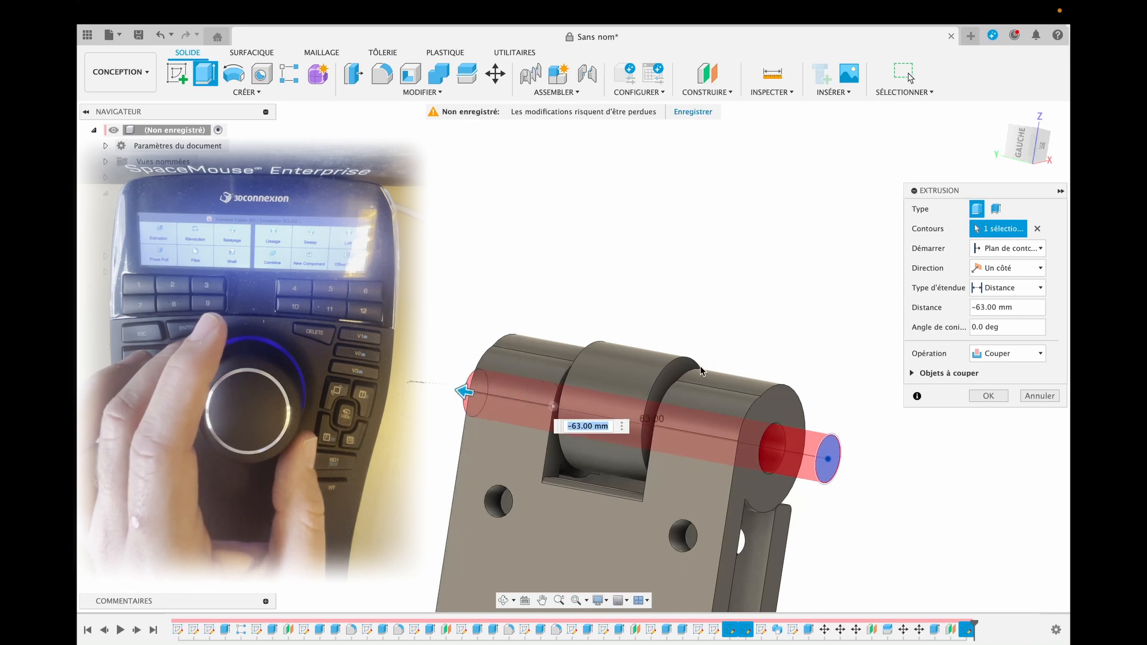
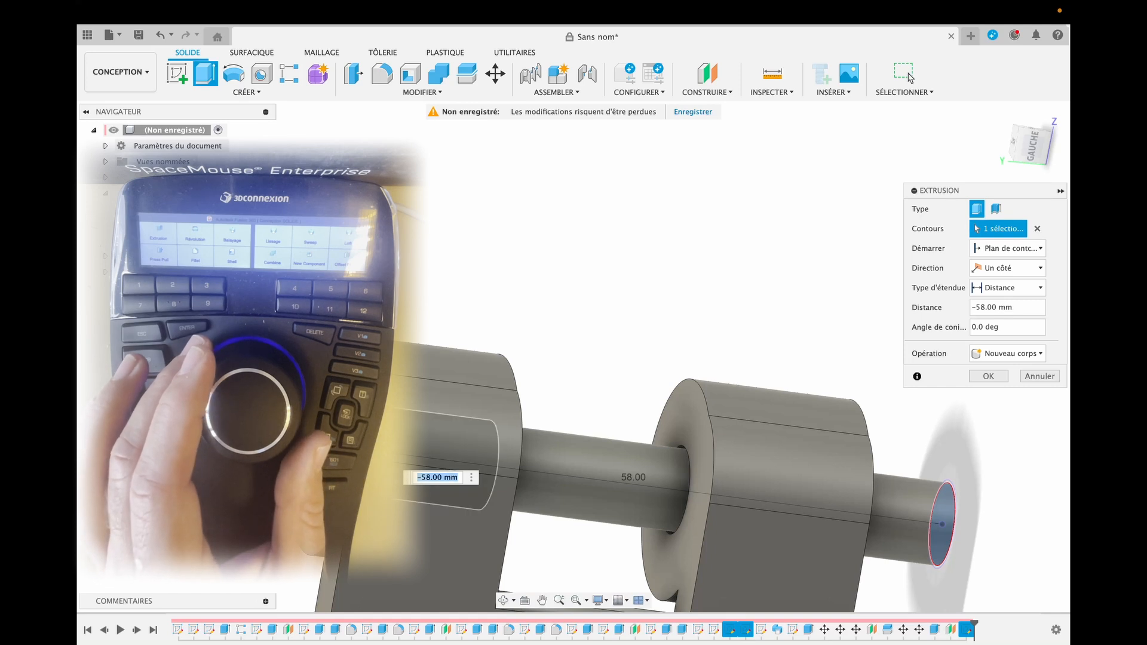
pyautogui.press('Return')
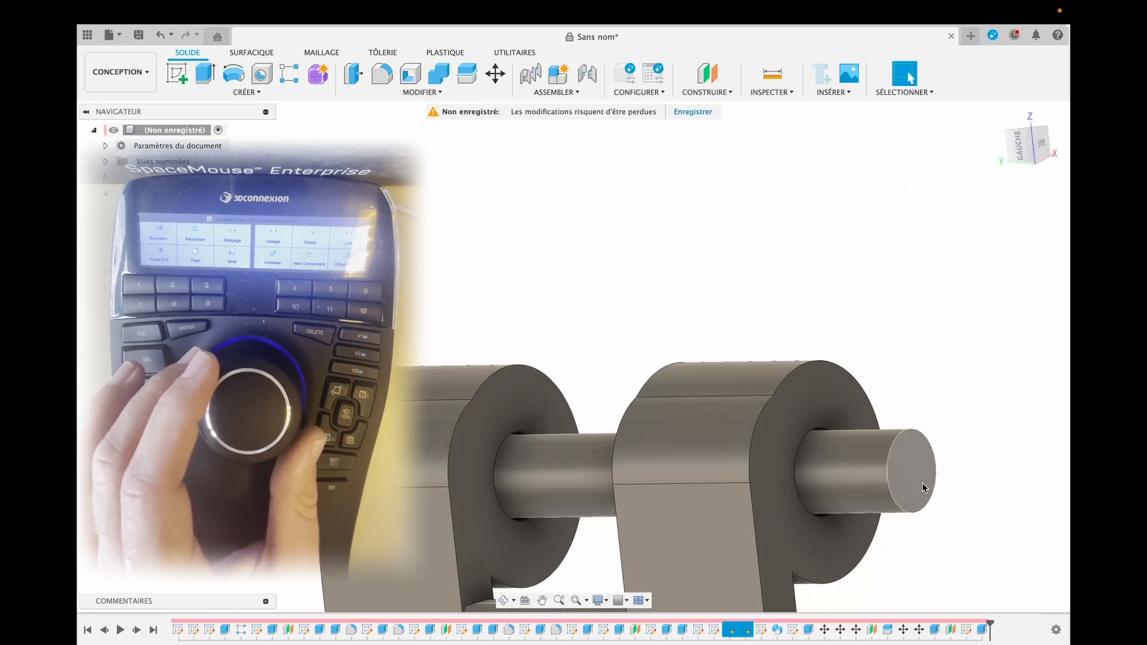
# Step: Cut back the pin's protruding end by extruding its end face inward until flush with the barrel
pyautogui.click(912, 481)
pyautogui.press('e')
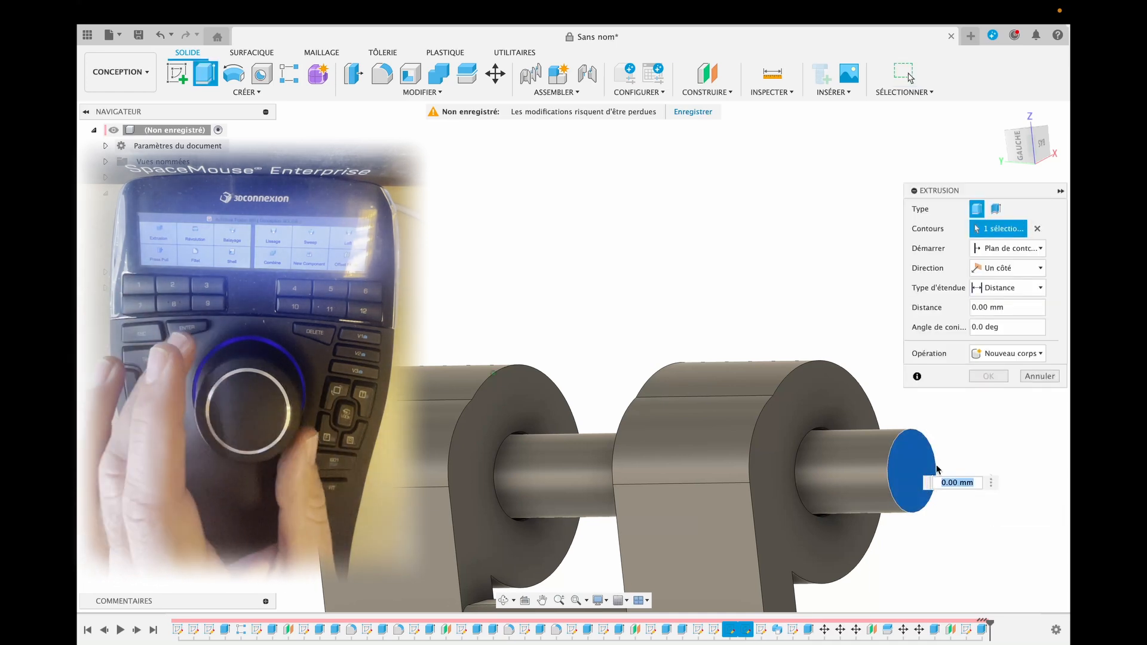
pyautogui.moveTo(909, 458); pyautogui.dragTo(832, 465)
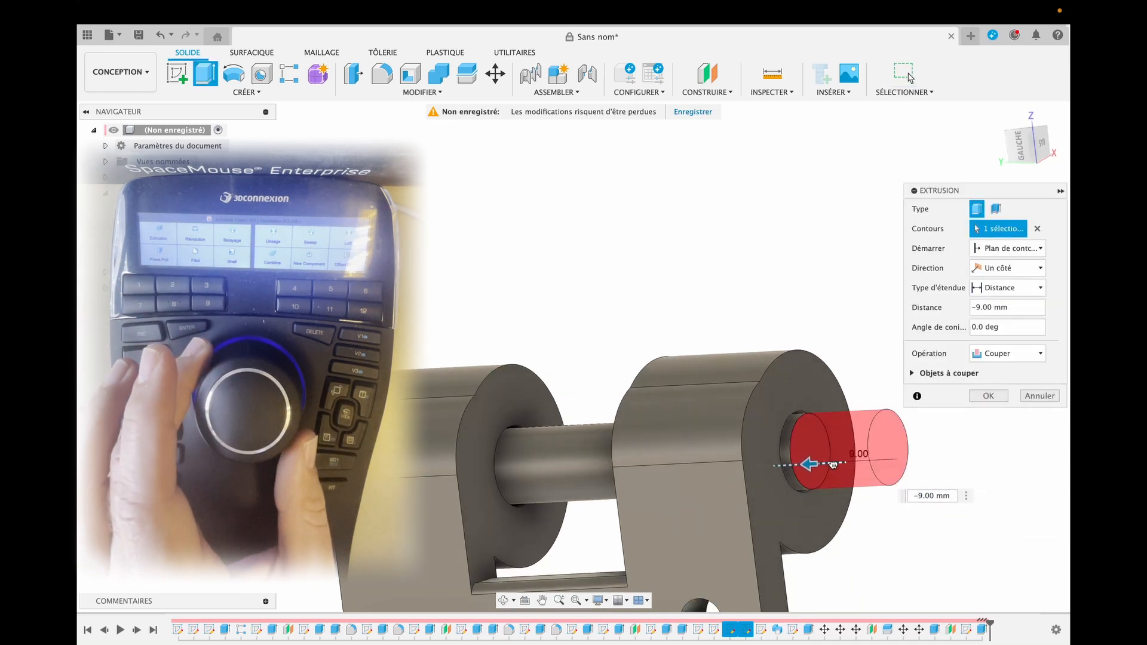
pyautogui.press('Return')
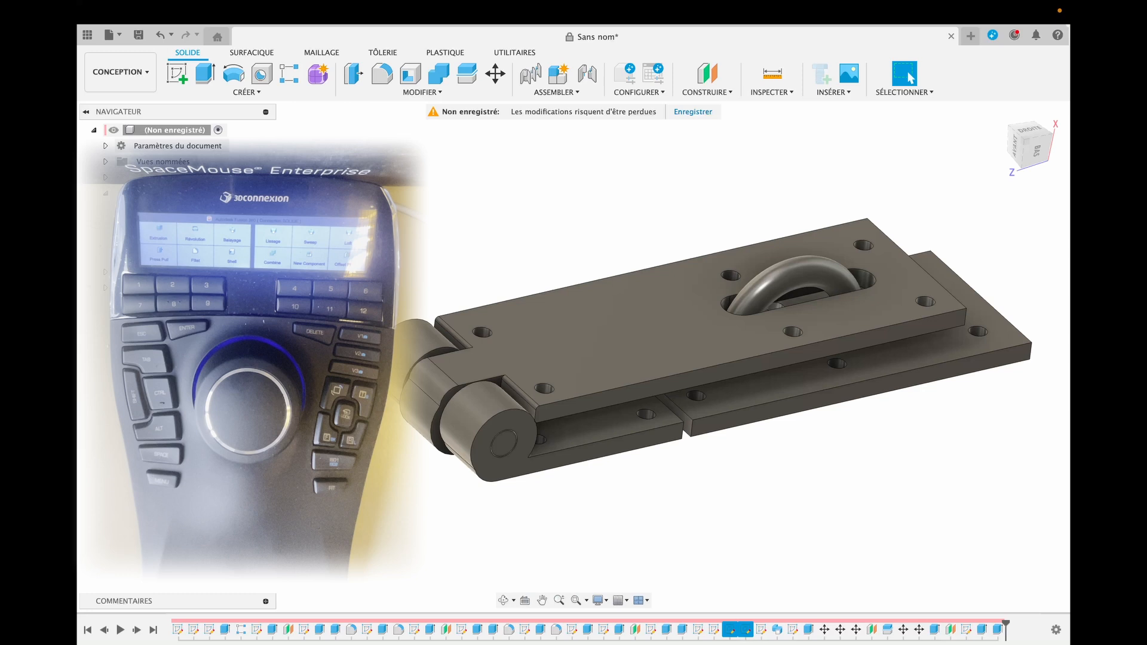
# Step: Apply the Cuivre – Patine metal appearance to both hinge leaves
pyautogui.press('a')
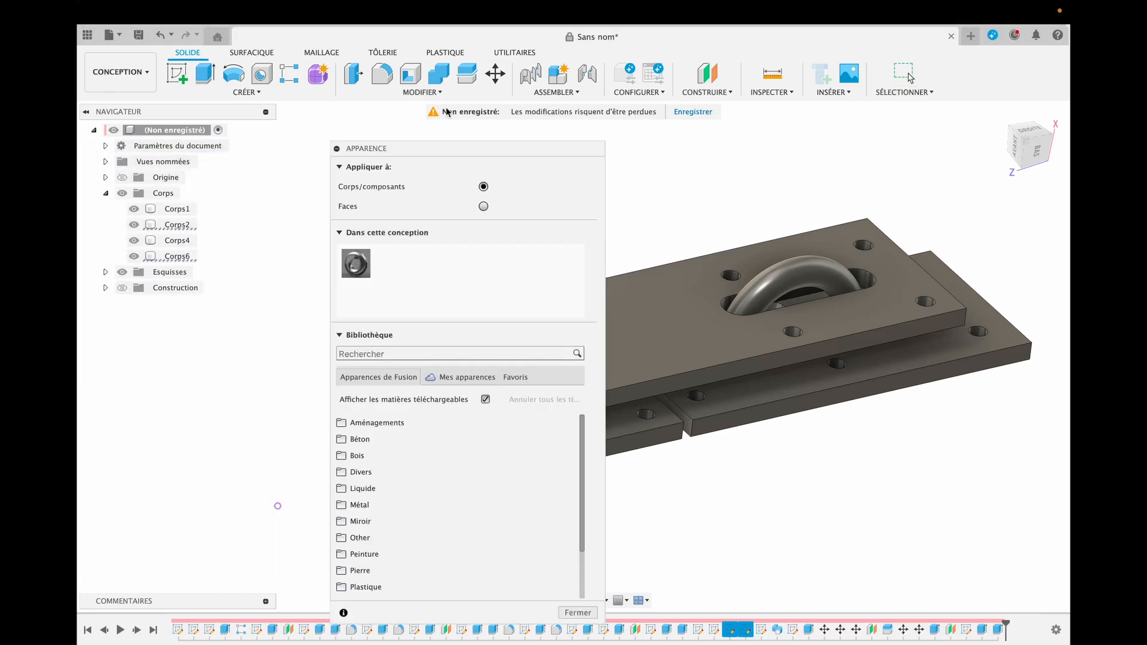
pyautogui.moveTo(458, 156); pyautogui.dragTo(224, 113)
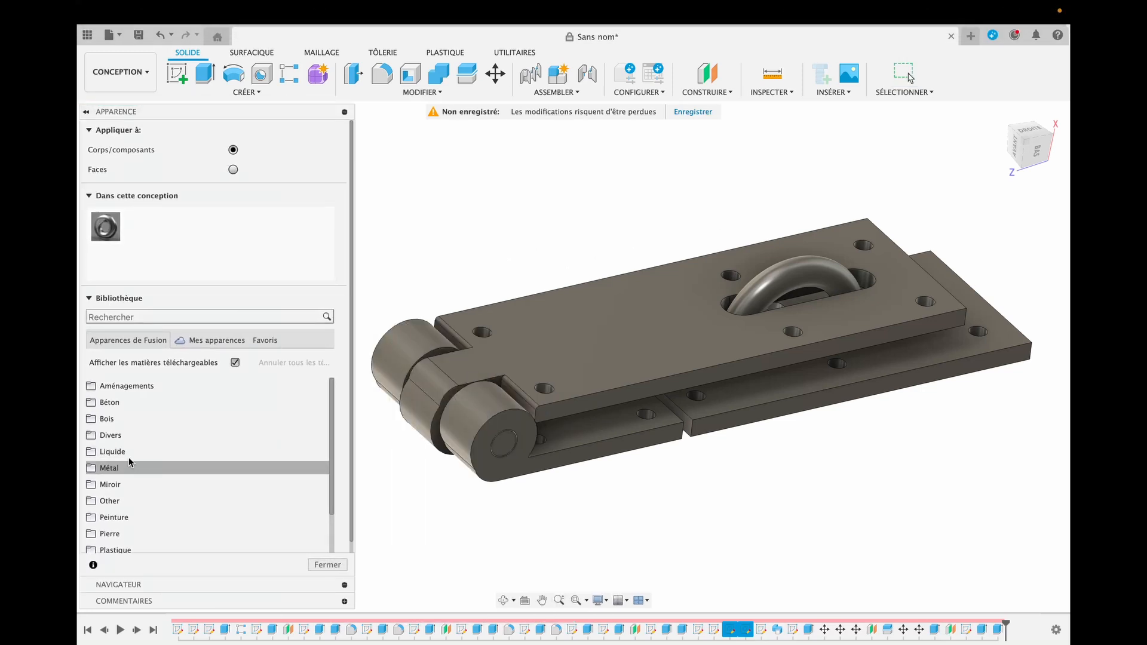
pyautogui.click(117, 468)
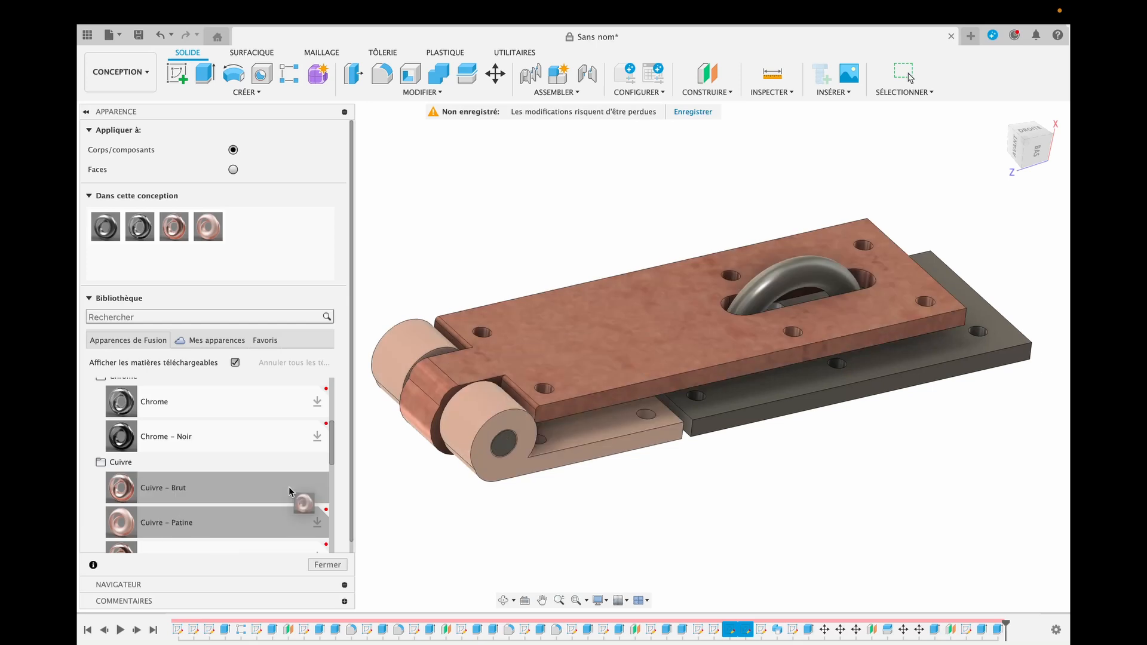
pyautogui.moveTo(288, 486); pyautogui.dragTo(545, 384)
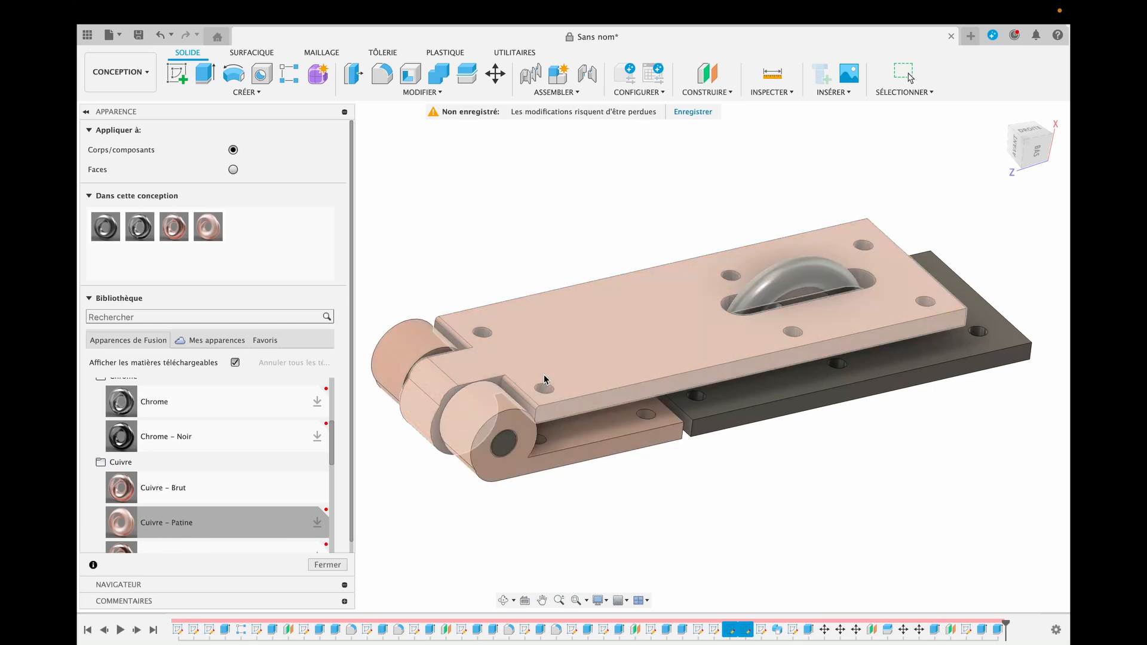
pyautogui.moveTo(611, 501); pyautogui.dragTo(226, 340)
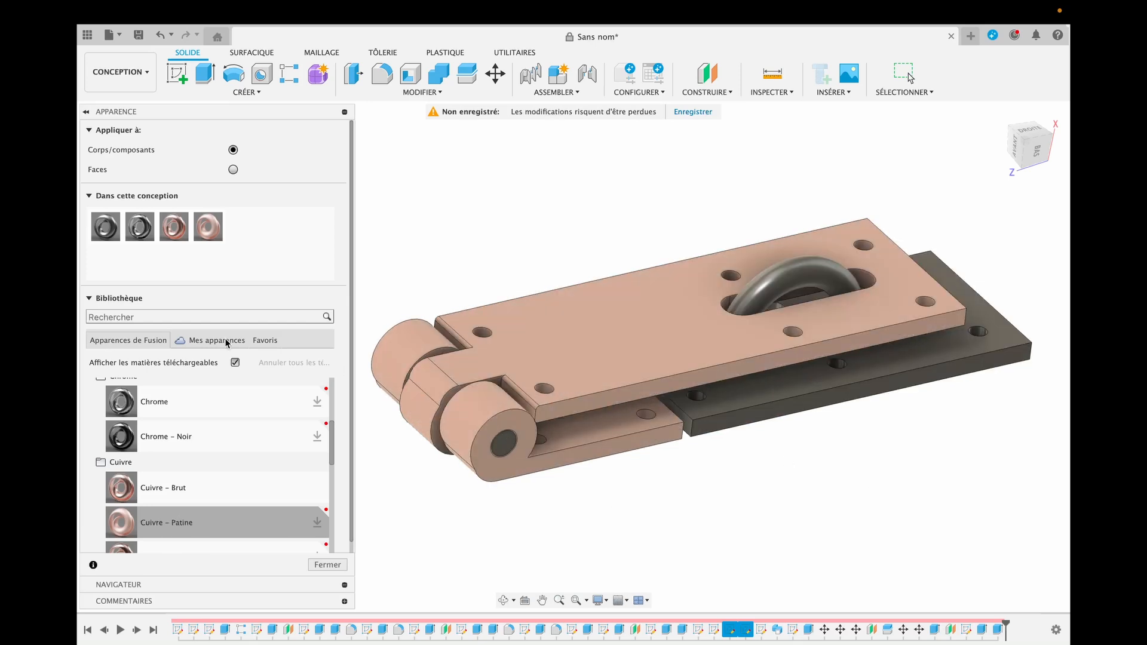
# Step: Apply the Chrome – Noir appearance to the separate plate carrying the loop
pyautogui.moveTo(331, 445); pyautogui.dragTo(331, 494)
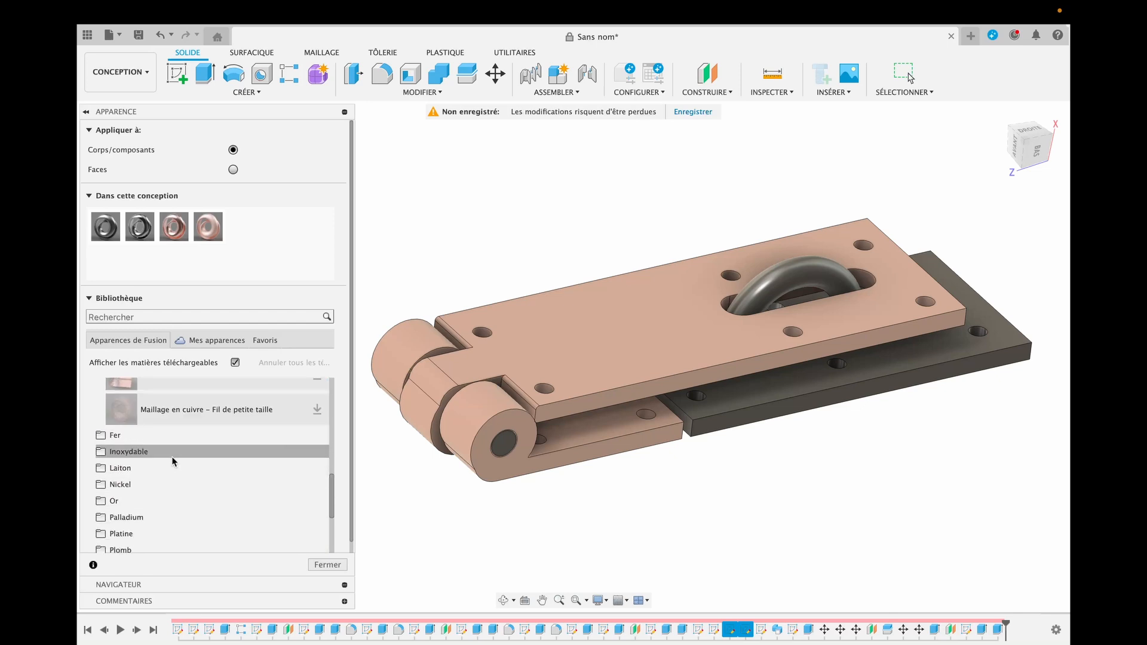
pyautogui.scroll(10, 173, 460)
pyautogui.moveTo(149, 480); pyautogui.dragTo(801, 507)
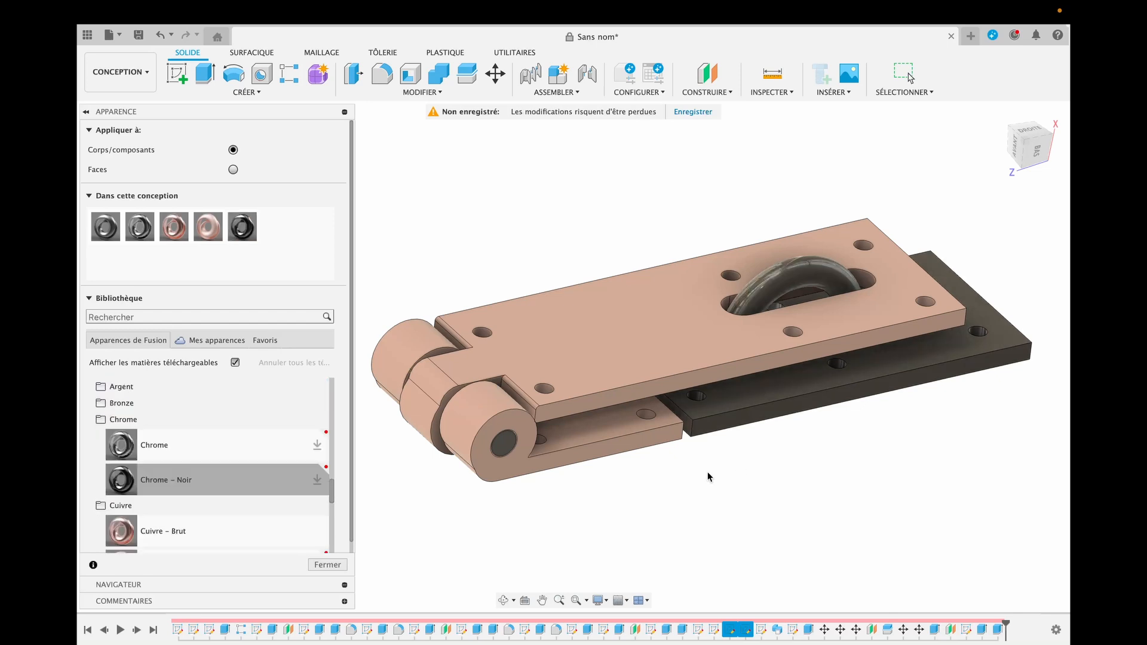
# Step: Collapse the appearance settings to clear the workspace and examine the finished hinge from several angles
pyautogui.keyDown('shift'); pyautogui.moveTo(705, 472); pyautogui.dragTo(813, 312, button='middle'); pyautogui.keyUp('shift')
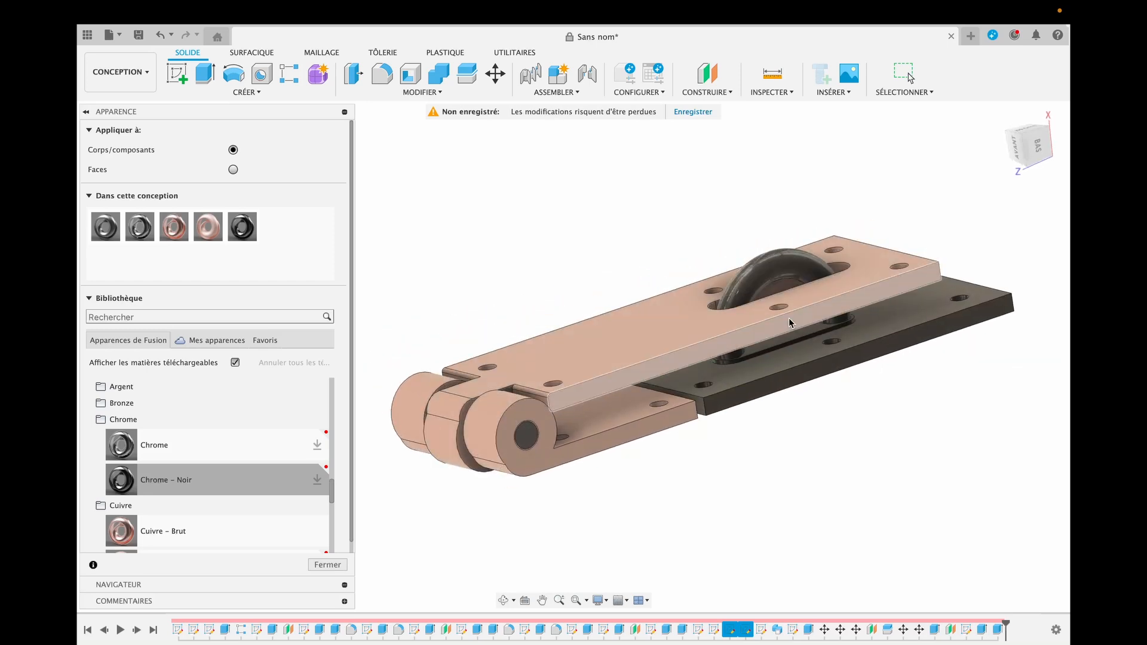
pyautogui.press('F6')
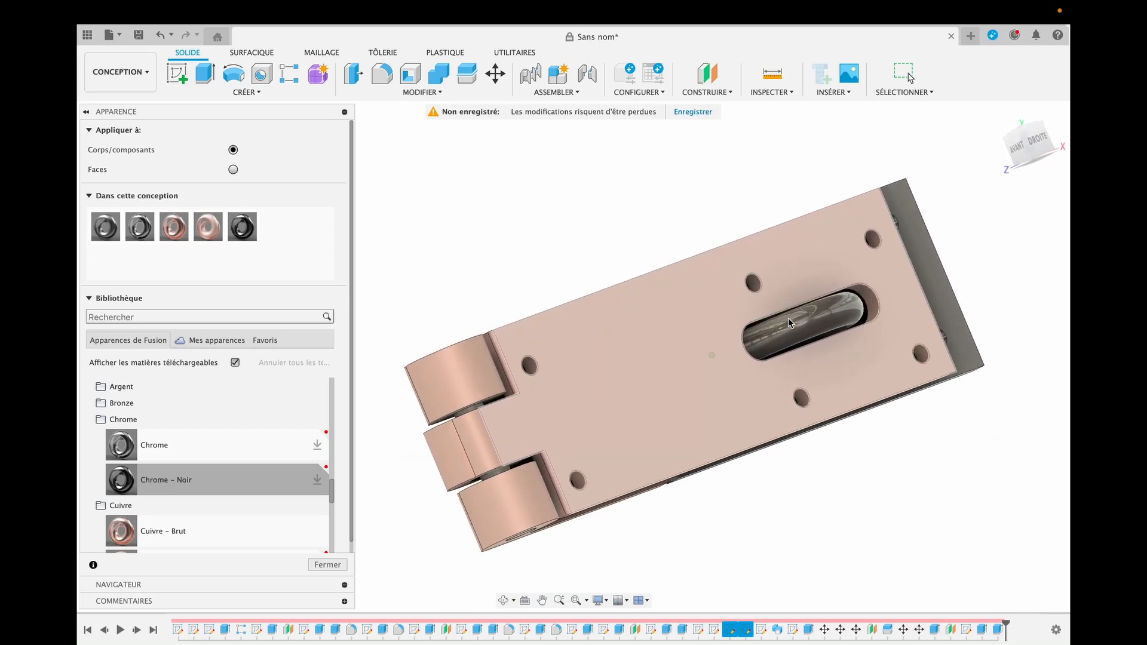
pyautogui.click(87, 111)
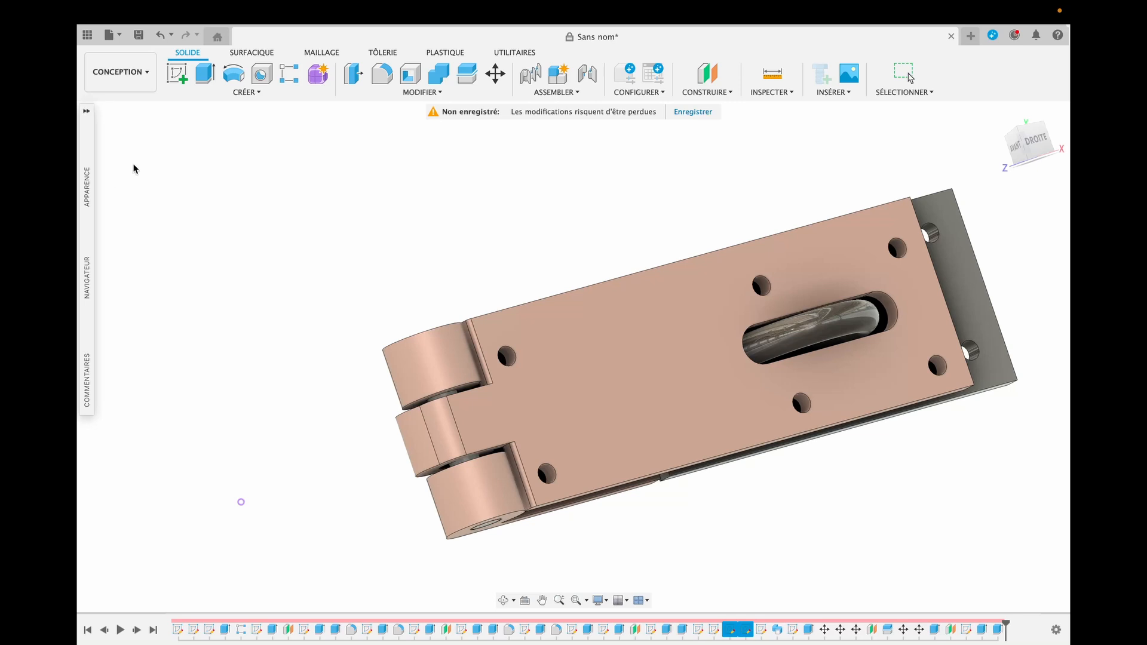
pyautogui.moveTo(240, 502)
pyautogui.keyDown('shift'); pyautogui.mouseDown(button='middle')
pyautogui.moveTo(271, 565)
pyautogui.moveTo(256, 594)
pyautogui.moveTo(282, 595)
pyautogui.moveTo(307, 555)
pyautogui.moveTo(245, 461)
pyautogui.moveTo(233, 404)
pyautogui.moveTo(243, 402)
pyautogui.moveTo(143, 392)
pyautogui.moveTo(144, 370)
pyautogui.moveTo(241, 406)
pyautogui.moveTo(402, 402)
pyautogui.moveTo(580, 468)
pyautogui.moveTo(596, 345)
pyautogui.moveTo(580, 375)
pyautogui.moveTo(519, 374)
pyautogui.moveTo(597, 474)
pyautogui.moveTo(651, 482)
pyautogui.mouseUp(button='middle'); pyautogui.keyUp('shift')
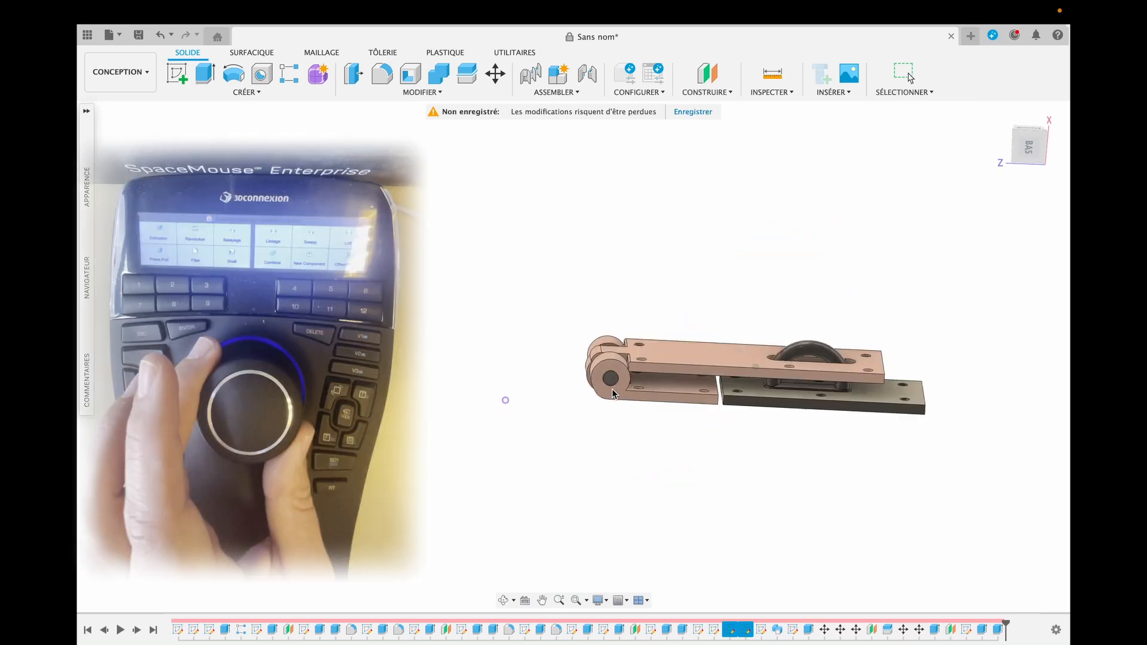